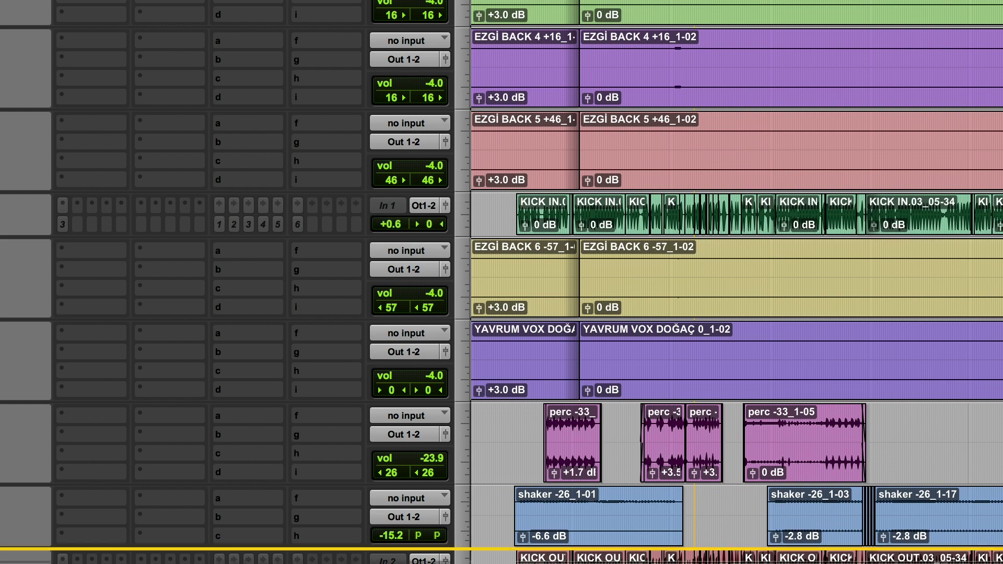
Move the KICK IN track below the shaker track, directly above KICK OUT.
{"action": "left_click_drag", "start_coordinate": [27, 548], "coordinate": [26, 549]}
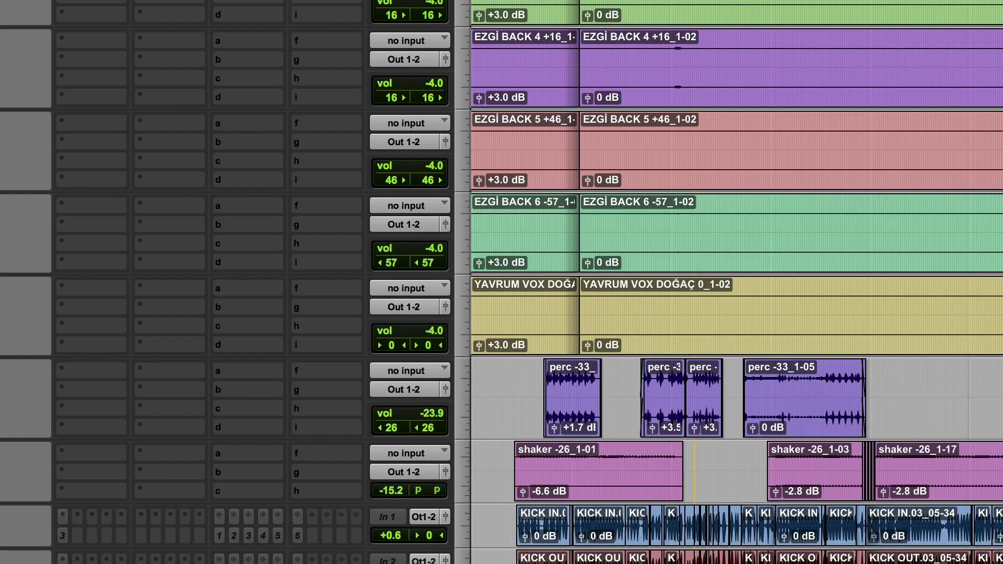
Review the order of the session's tracks from the drums through bass, guitars, keyboards and vocals down to the MON tracks.
{"action": "scroll", "coordinate": [610, 392], "scroll_direction": "down", "scroll_amount": 10}
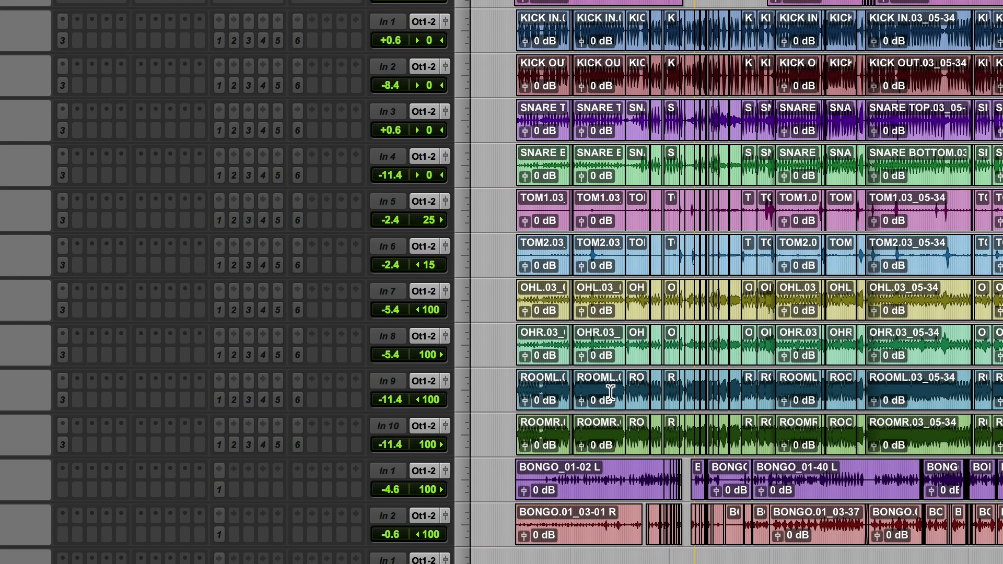
{"action": "scroll", "coordinate": [611, 392], "scroll_direction": "down", "scroll_amount": 10}
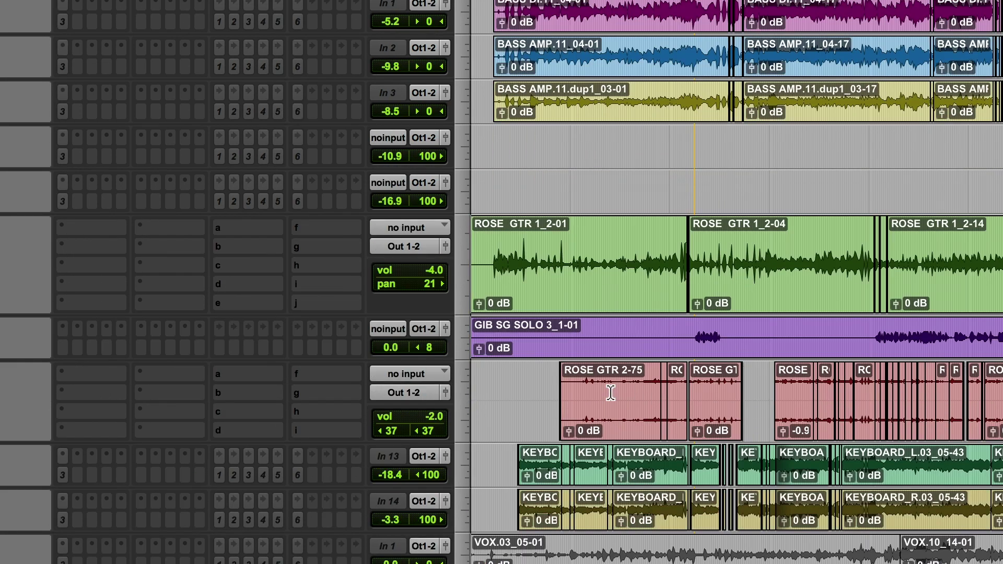
{"action": "scroll", "coordinate": [611, 392], "scroll_direction": "down", "scroll_amount": 2}
{"action": "scroll", "coordinate": [611, 392], "scroll_direction": "down", "scroll_amount": 4}
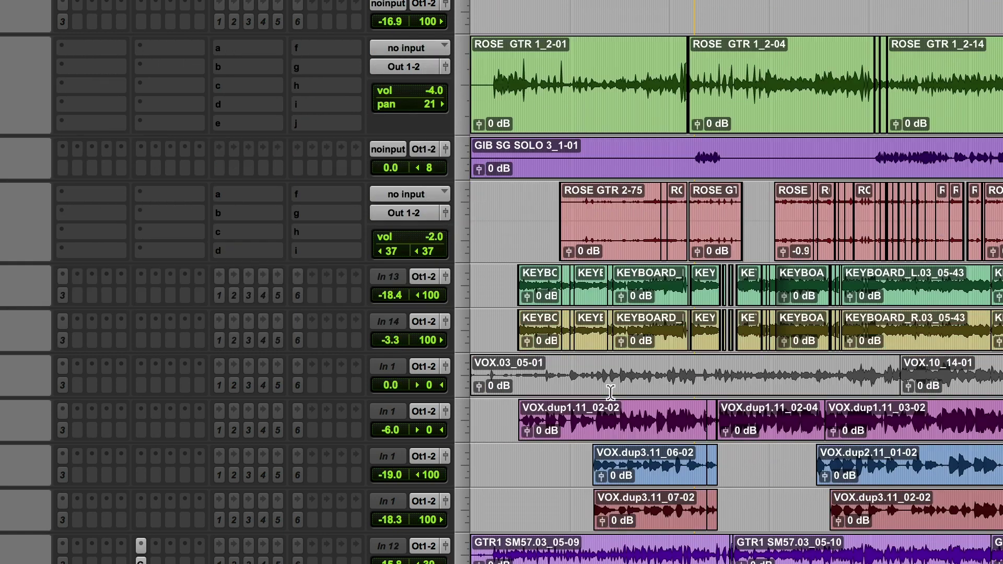
{"action": "scroll", "coordinate": [611, 392], "scroll_direction": "up", "scroll_amount": 5}
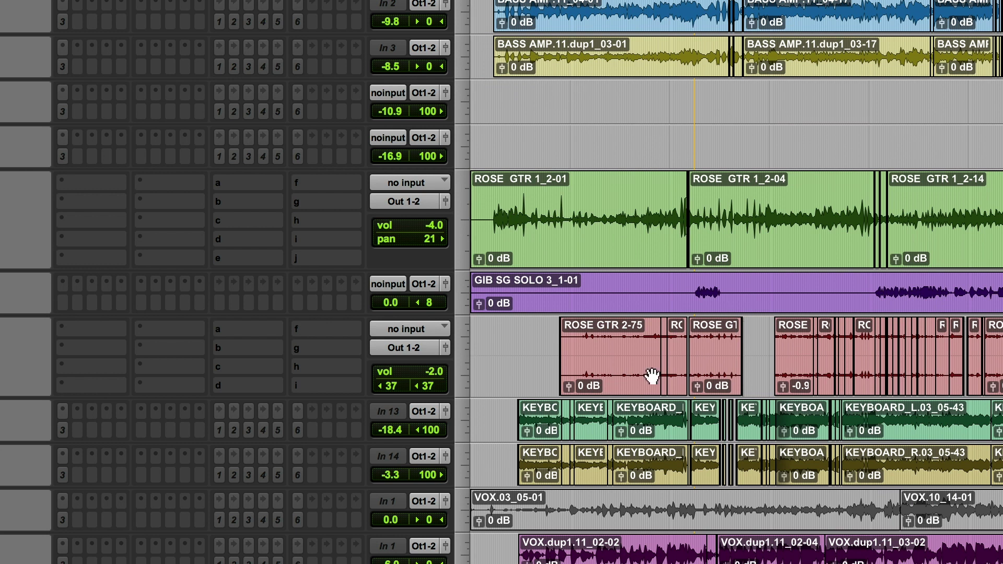
{"action": "scroll", "coordinate": [604, 397], "scroll_direction": "down", "scroll_amount": 2}
{"action": "scroll", "coordinate": [603, 422], "scroll_direction": "down", "scroll_amount": 2}
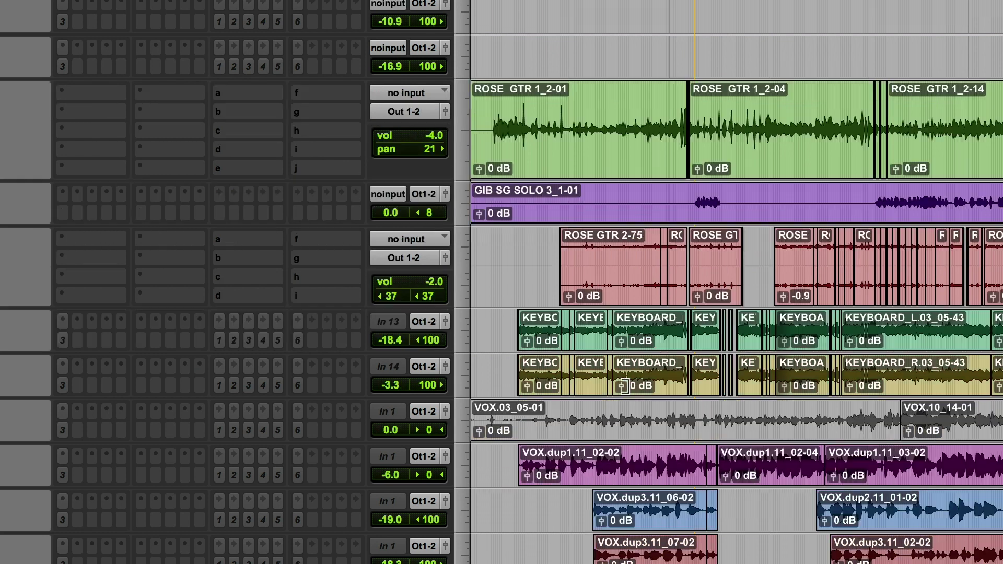
{"action": "scroll", "coordinate": [636, 376], "scroll_direction": "down", "scroll_amount": 6}
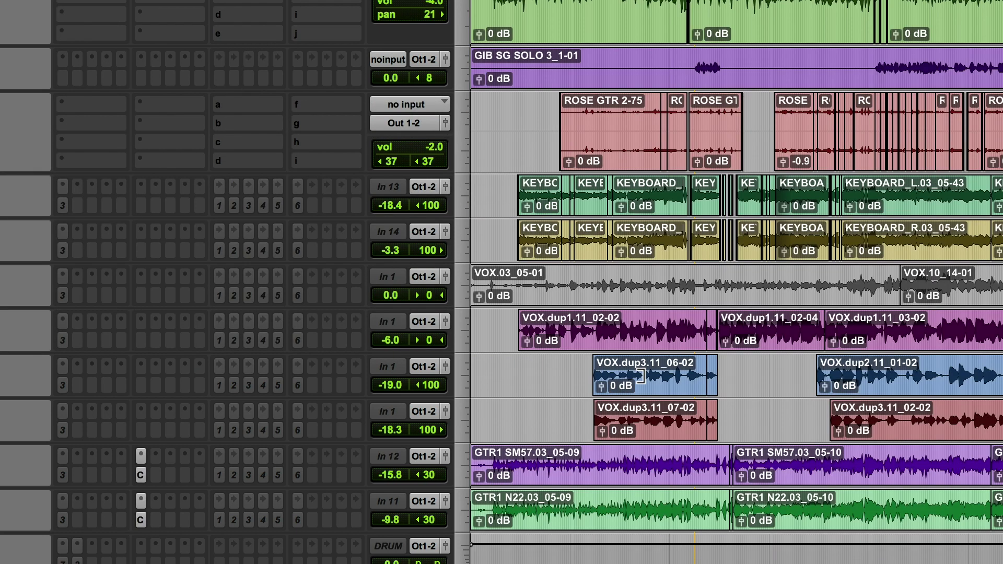
{"action": "scroll", "coordinate": [641, 375], "scroll_direction": "down", "scroll_amount": 4}
{"action": "scroll", "coordinate": [556, 478], "scroll_direction": "down", "scroll_amount": 2}
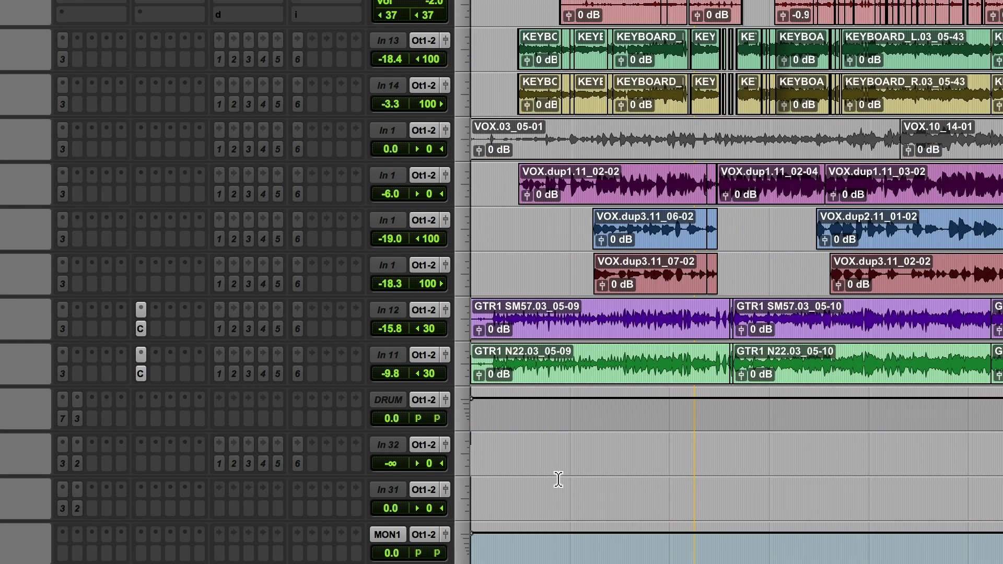
{"action": "scroll", "coordinate": [558, 479], "scroll_direction": "down", "scroll_amount": 4}
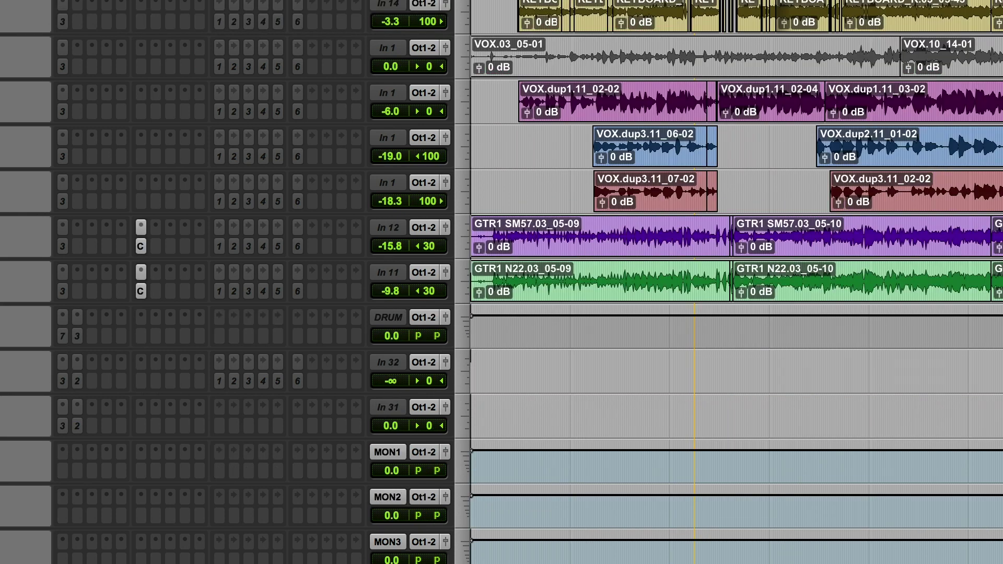
{"action": "scroll", "coordinate": [736, 282], "scroll_direction": "down", "scroll_amount": 2}
{"action": "scroll", "coordinate": [737, 282], "scroll_direction": "down", "scroll_amount": 2}
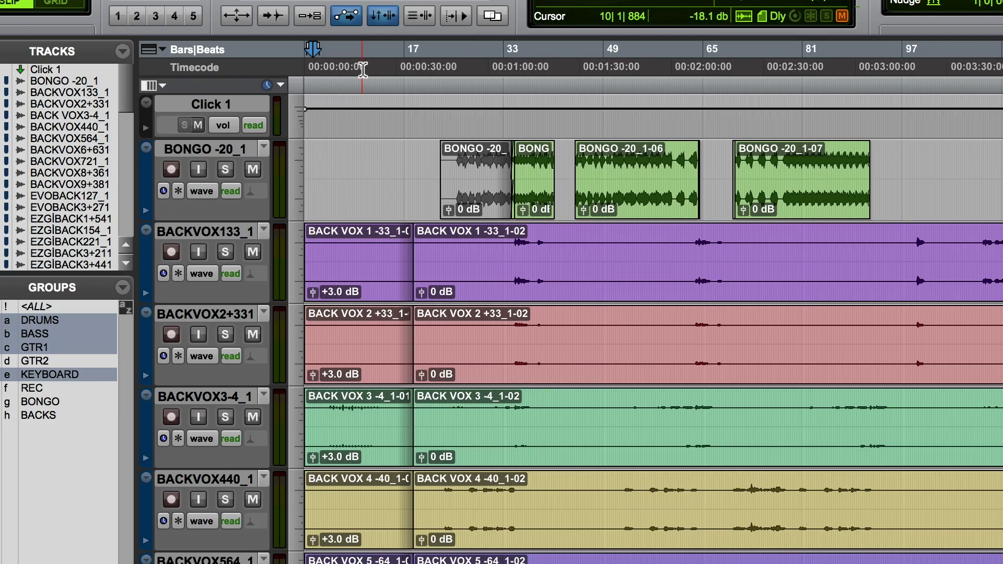
Play the BONGO -20_1 track in solo from about bar 36, ending with its solo off.
{"action": "left_click", "coordinate": [462, 442]}
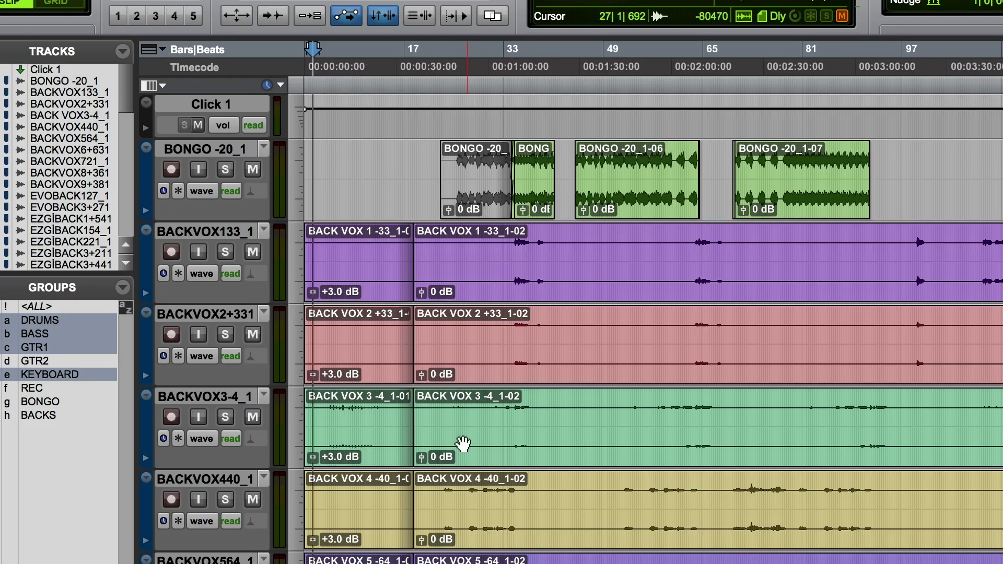
{"action": "scroll", "coordinate": [462, 442], "scroll_direction": "down", "scroll_amount": 3}
{"action": "scroll", "coordinate": [462, 442], "scroll_direction": "up", "scroll_amount": 3}
{"action": "key", "text": "Return"}
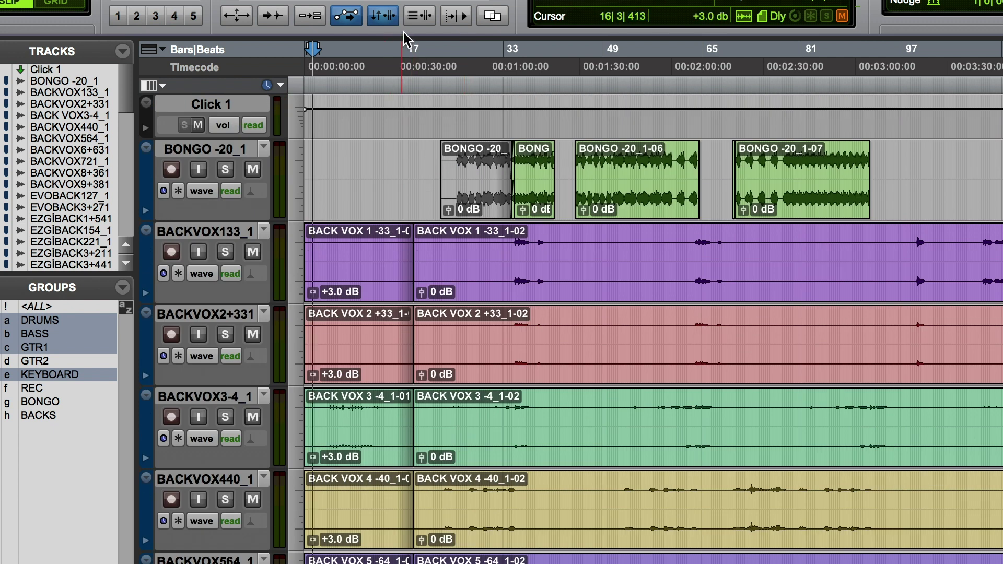
{"action": "left_click", "coordinate": [403, 52]}
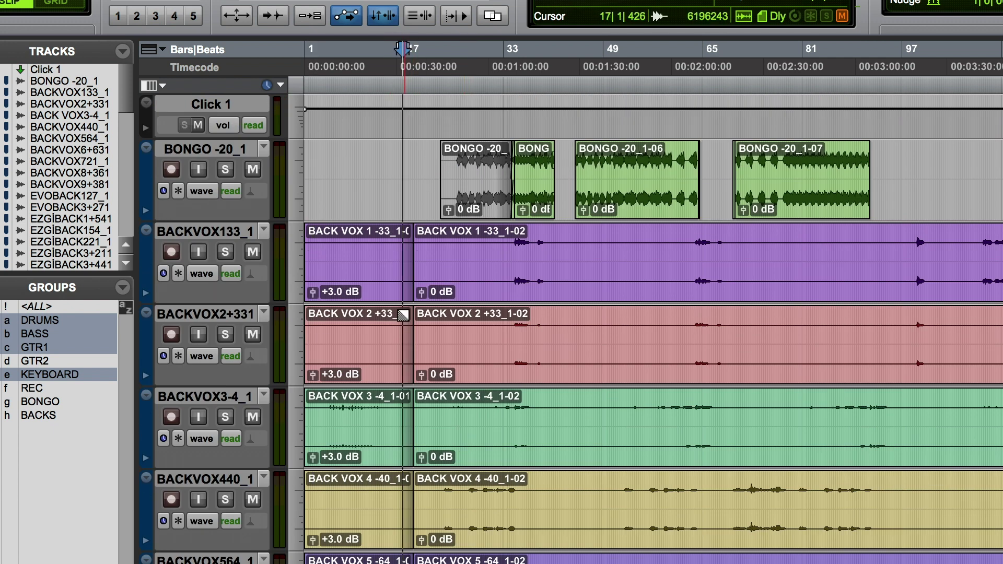
{"action": "left_click", "coordinate": [524, 50]}
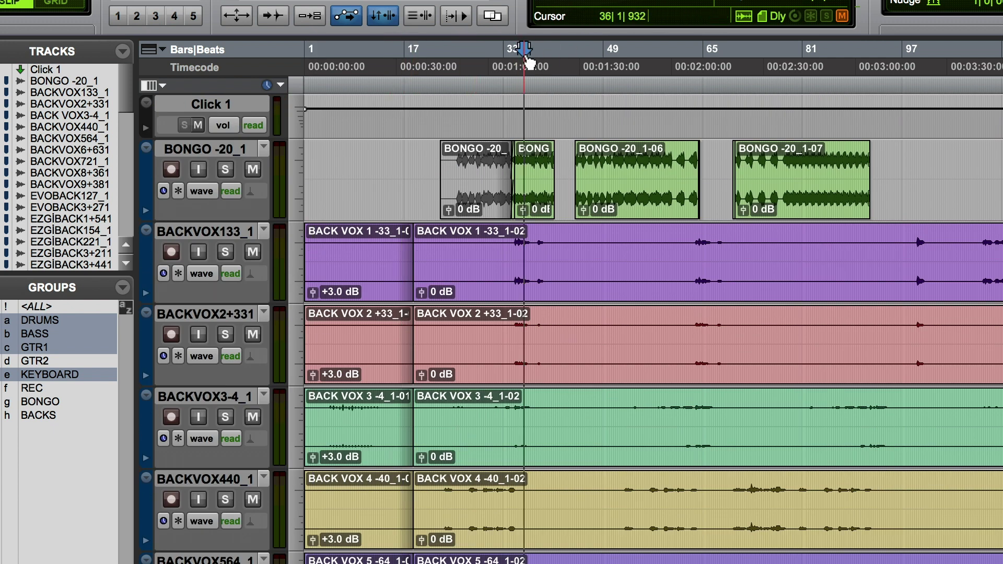
{"action": "left_click", "coordinate": [225, 170]}
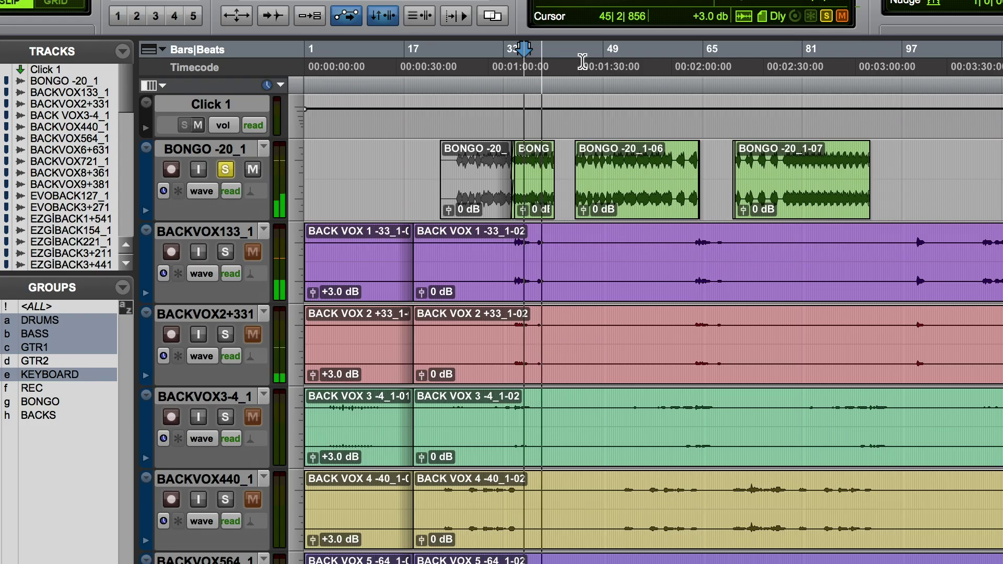
{"action": "left_click", "coordinate": [225, 172]}
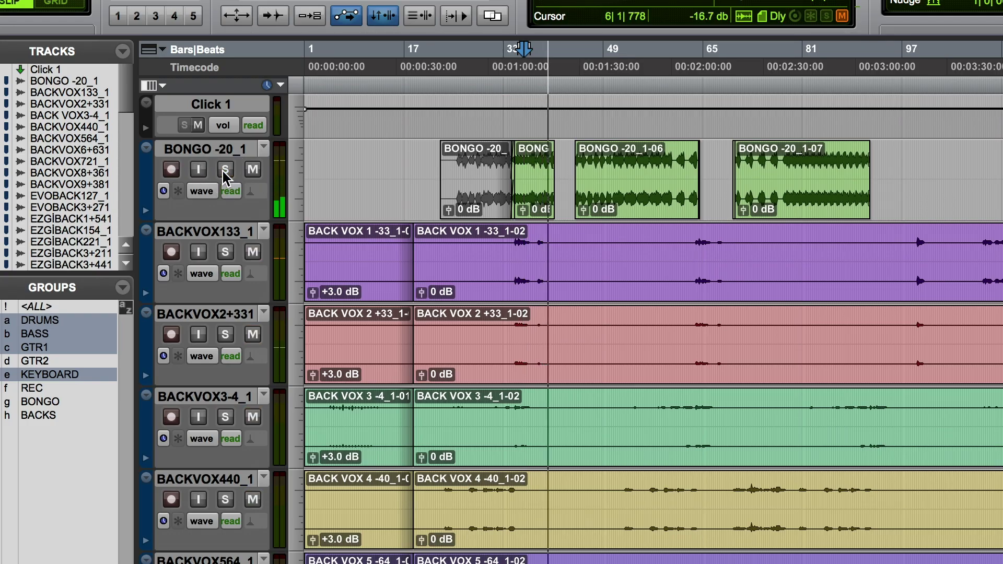
Replay the passage from about bar 36, switching the BONGO -20_1 solo on and off to compare it with the full mix.
{"action": "key", "text": "space"}
{"action": "key", "text": "space"}
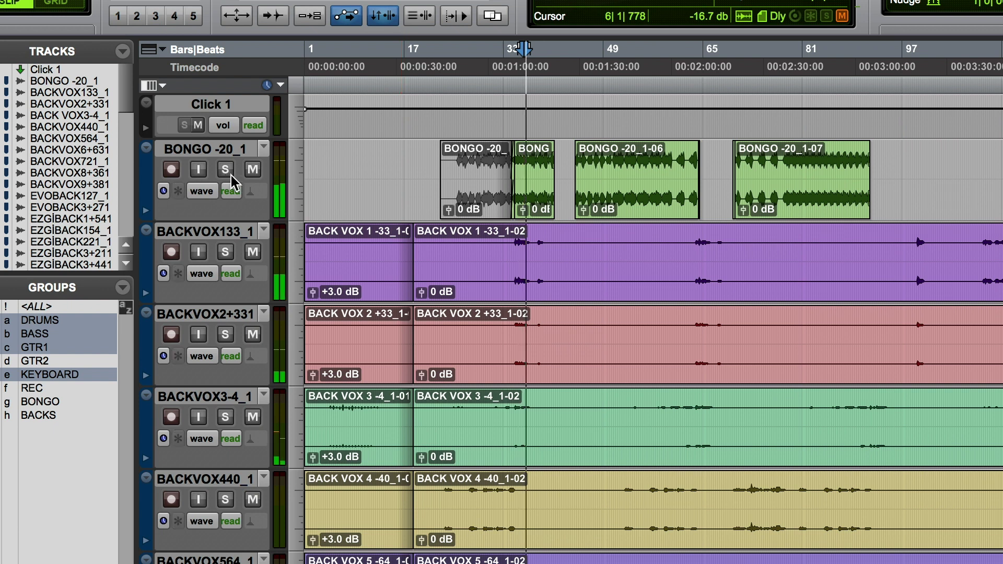
{"action": "left_click", "coordinate": [225, 170]}
{"action": "left_click", "coordinate": [226, 171]}
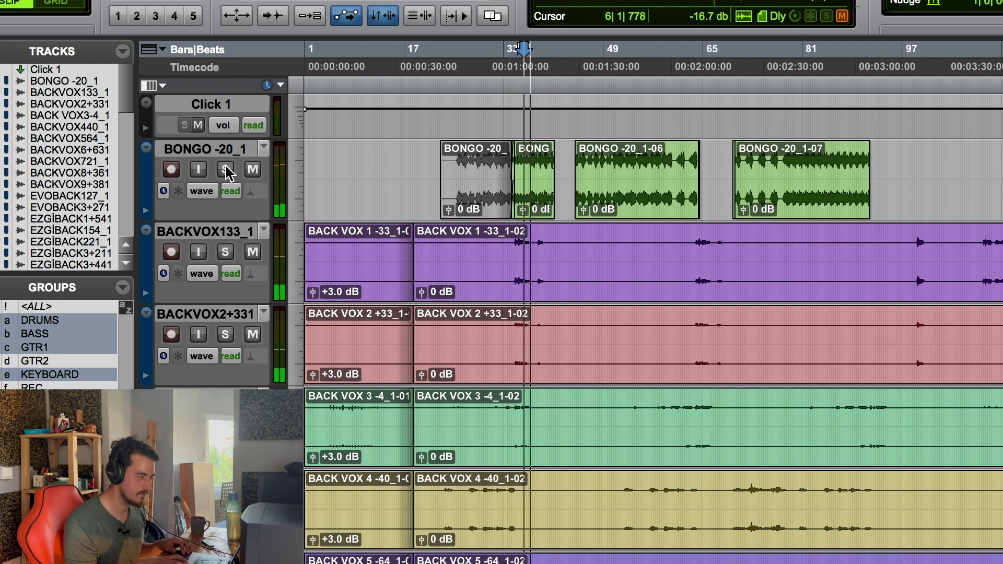
{"action": "key", "text": "space"}
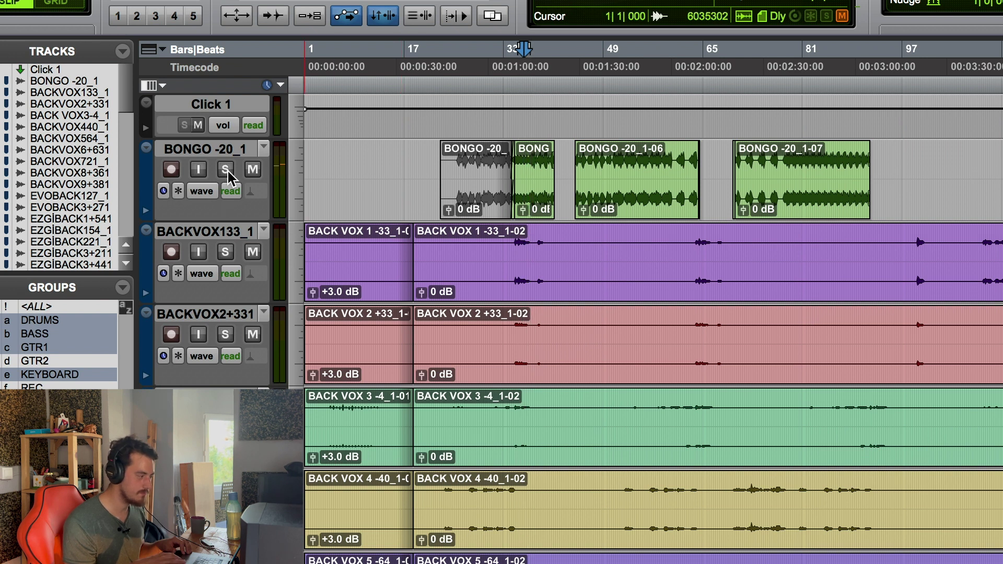
Solo BONGO -20_1 and listen to its BONGO -20_1-06 clip from about bar 46 and again from about bar 51.
{"action": "left_click", "coordinate": [227, 169]}
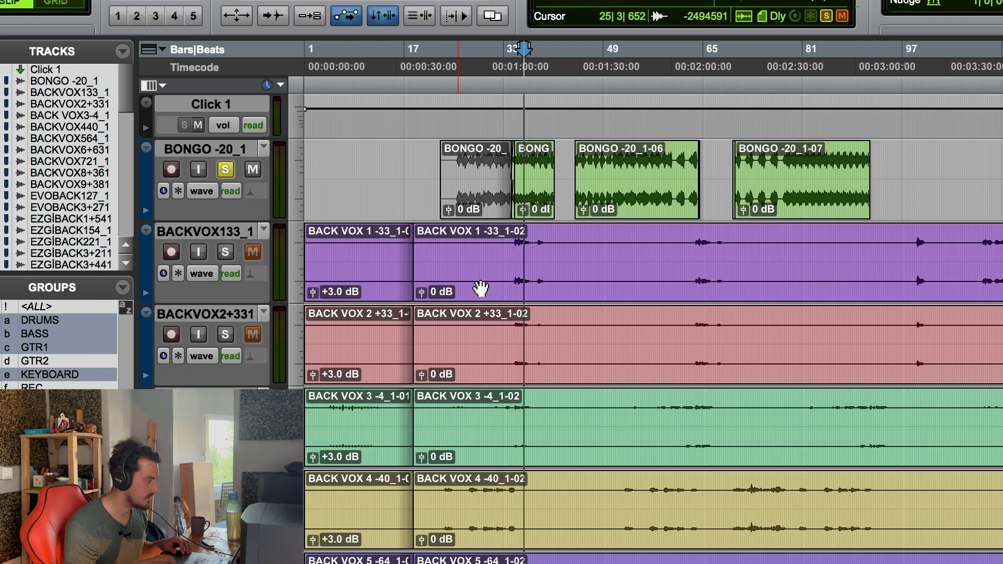
{"action": "left_click", "coordinate": [587, 49]}
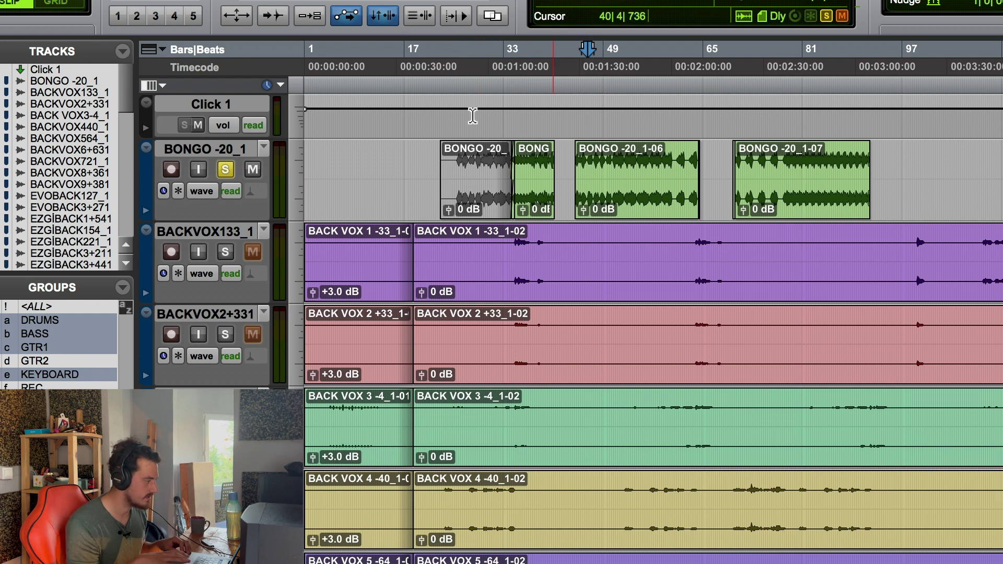
{"action": "key", "text": "space"}
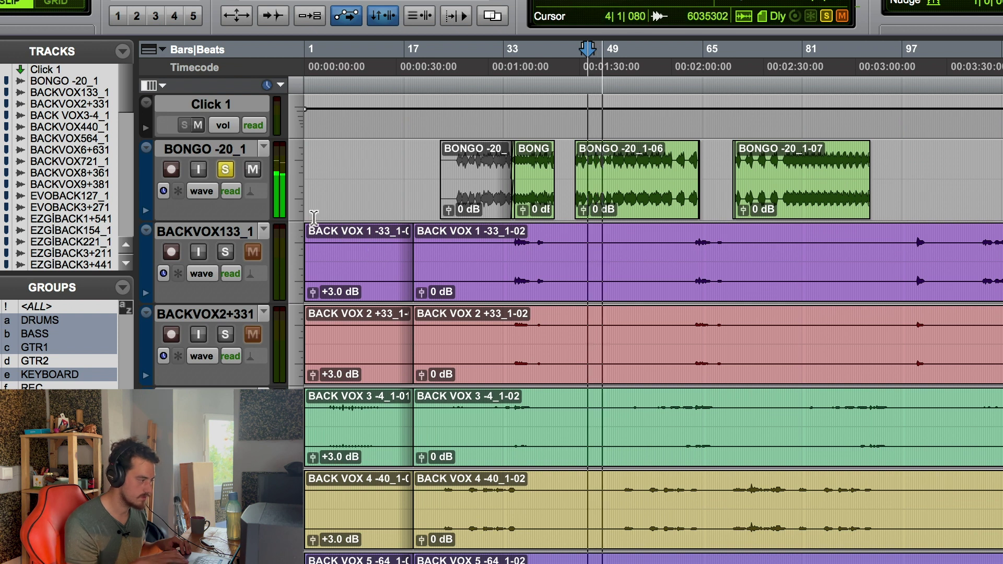
{"action": "key", "text": "space"}
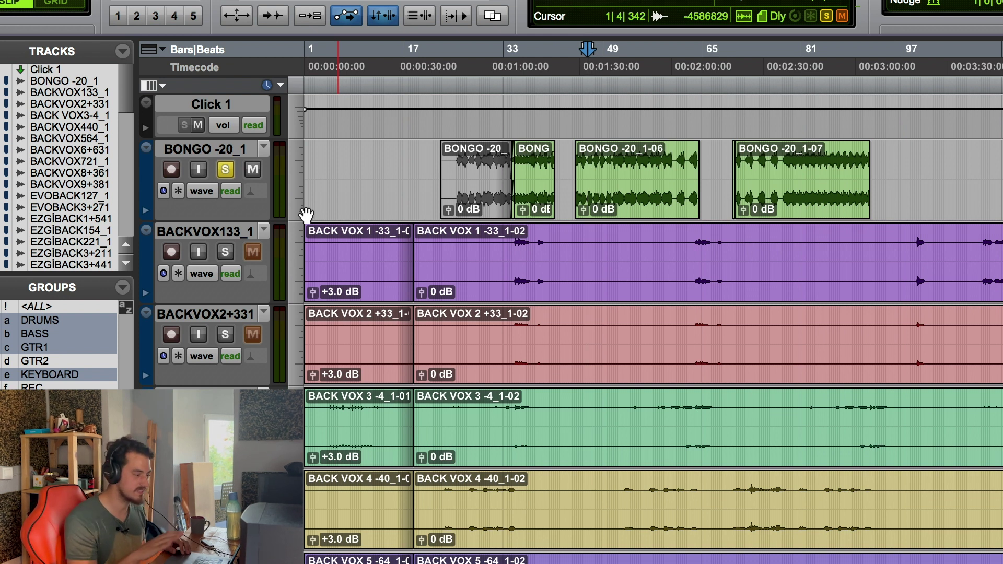
{"action": "left_click", "coordinate": [620, 63]}
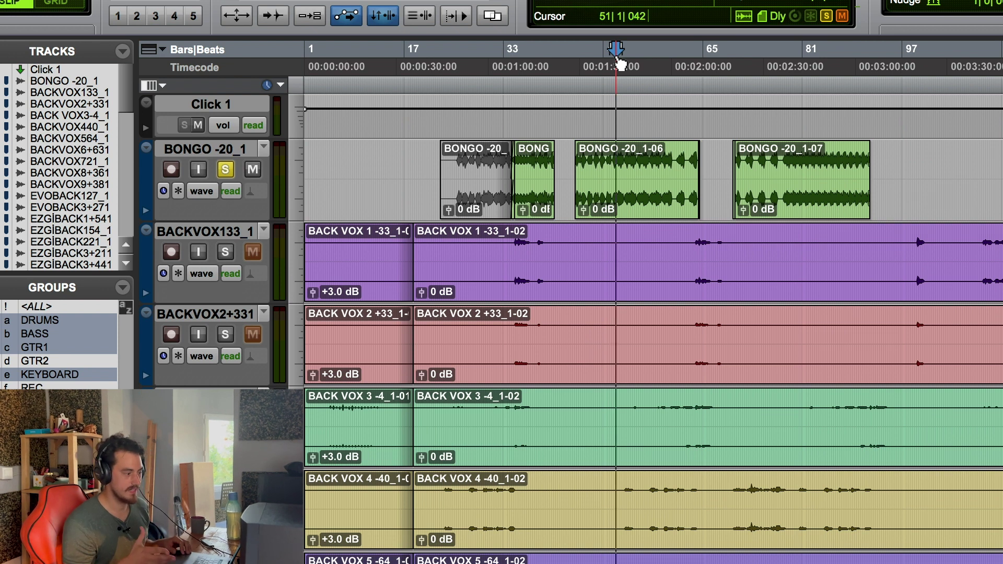
{"action": "key", "text": "space"}
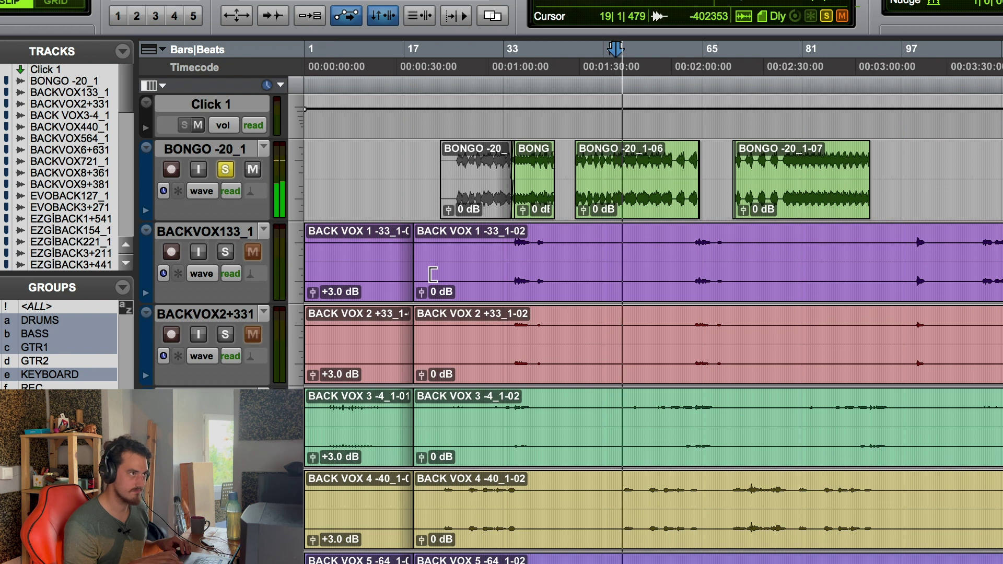
{"action": "key", "text": "space"}
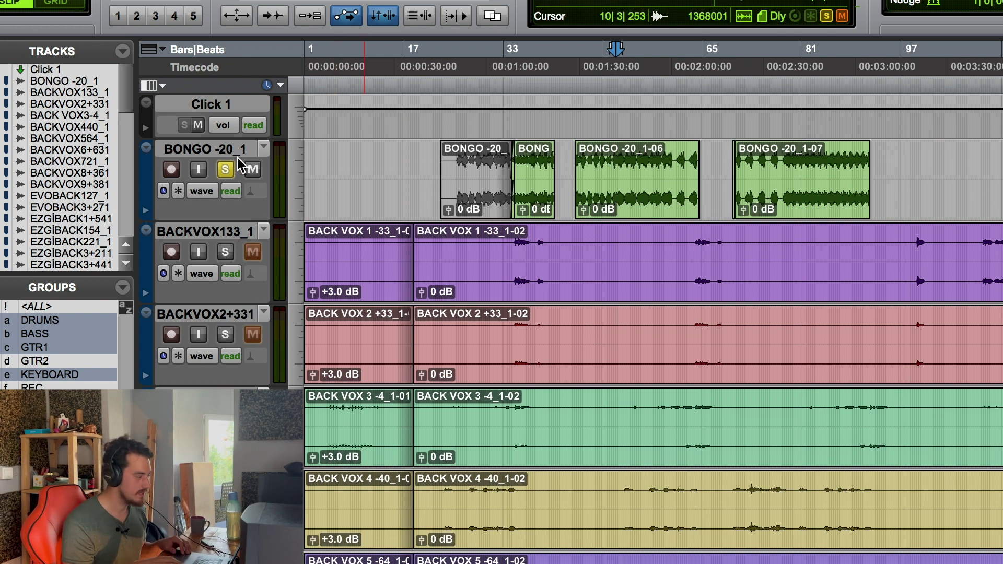
Turn off the BONGO -20_1 solo and play the full mix from the start of the BONGO -20_1-04 clip.
{"action": "left_click", "coordinate": [225, 169]}
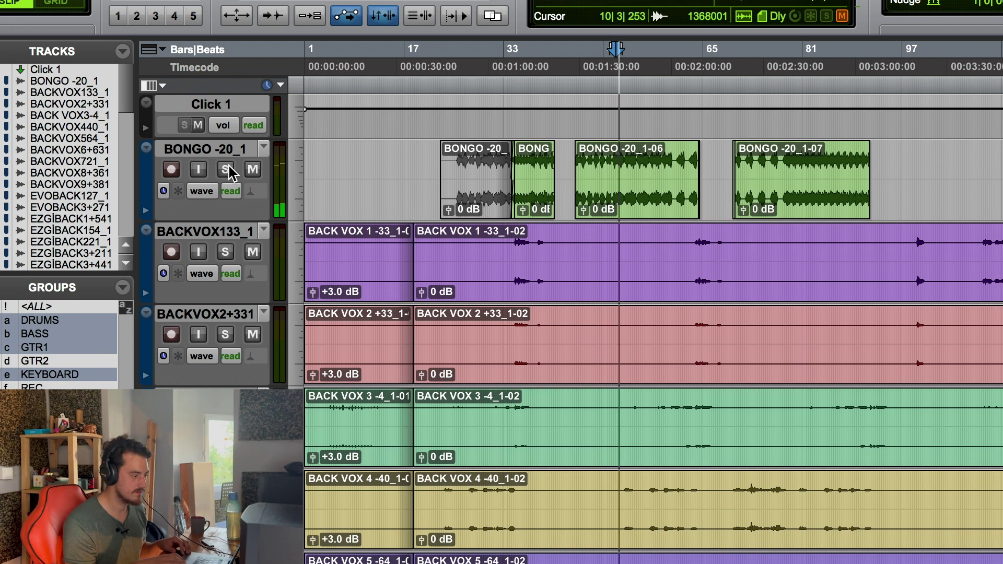
{"action": "key", "text": "space"}
{"action": "left_click", "coordinate": [516, 51]}
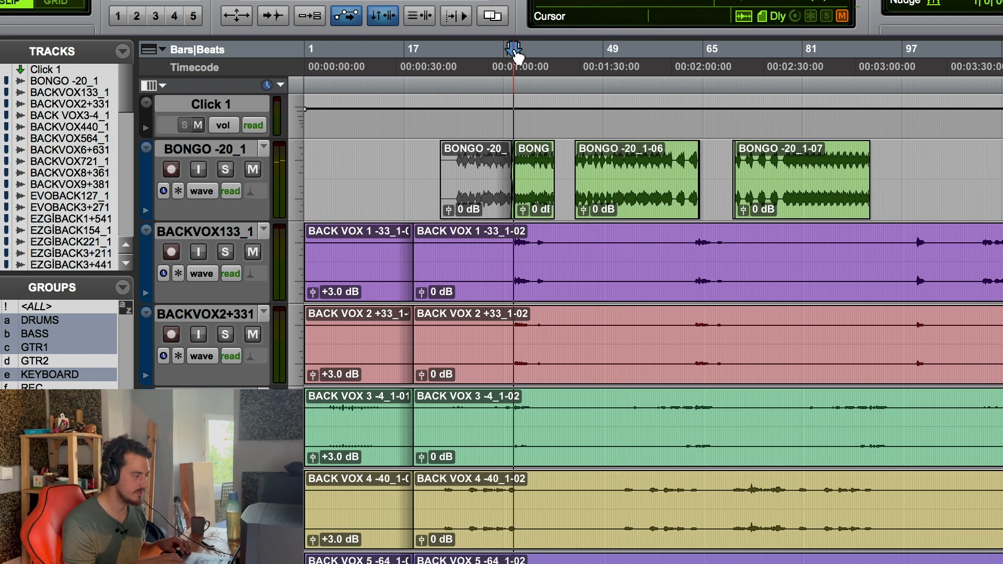
{"action": "key", "text": "space"}
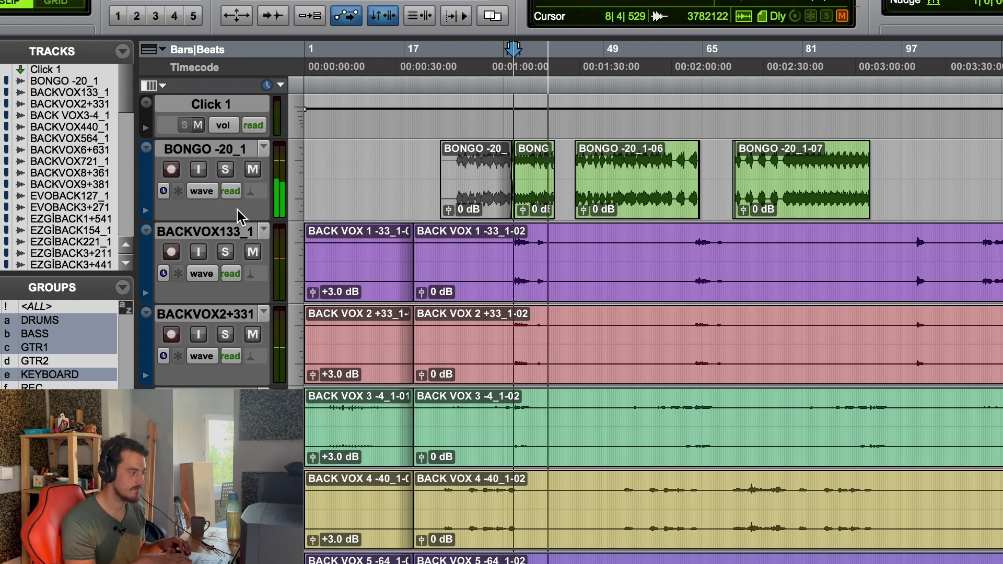
{"action": "key", "text": "space"}
Play from about bar 36 with BONGO -20_1 soloed, stop playback and turn the solo off.
{"action": "key", "text": "space"}
{"action": "left_click", "coordinate": [225, 170]}
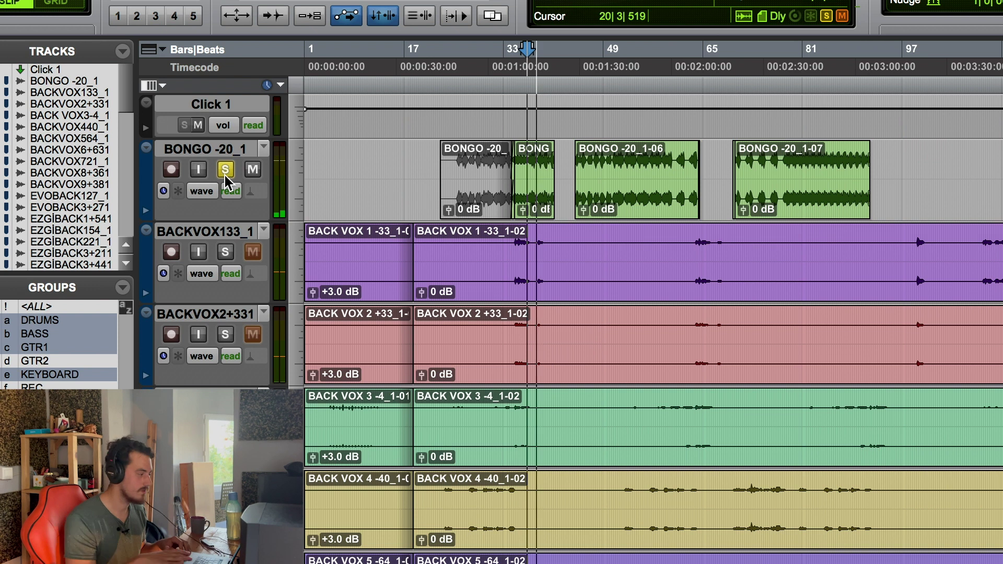
{"action": "key", "text": "space"}
{"action": "left_click", "coordinate": [225, 177]}
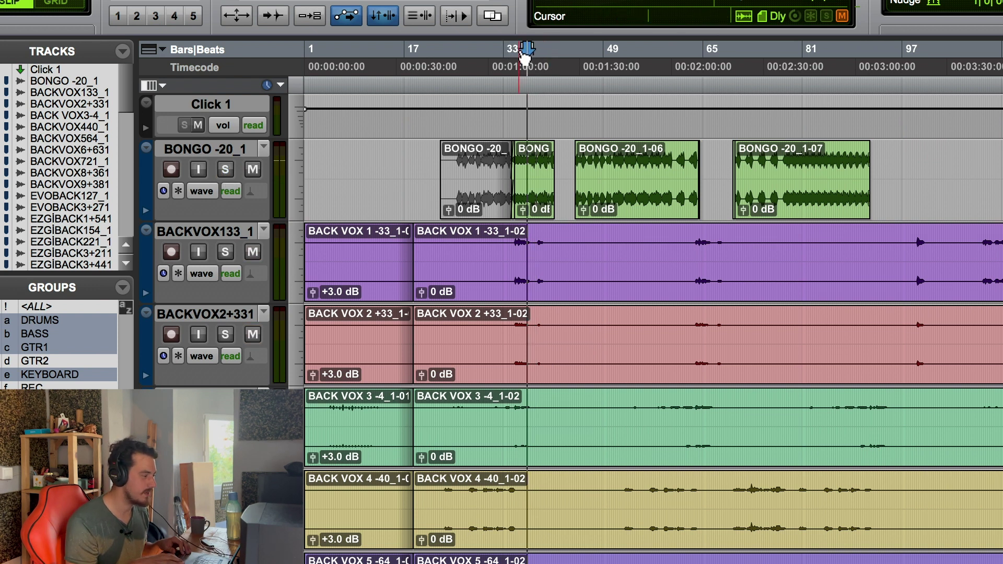
Play the full mix from about bar 35 through most of the BONGO -20_1-04 clip.
{"action": "left_click_drag", "start_coordinate": [514, 49], "coordinate": [535, 50]}
{"action": "left_click", "coordinate": [517, 50]}
{"action": "key", "text": "space"}
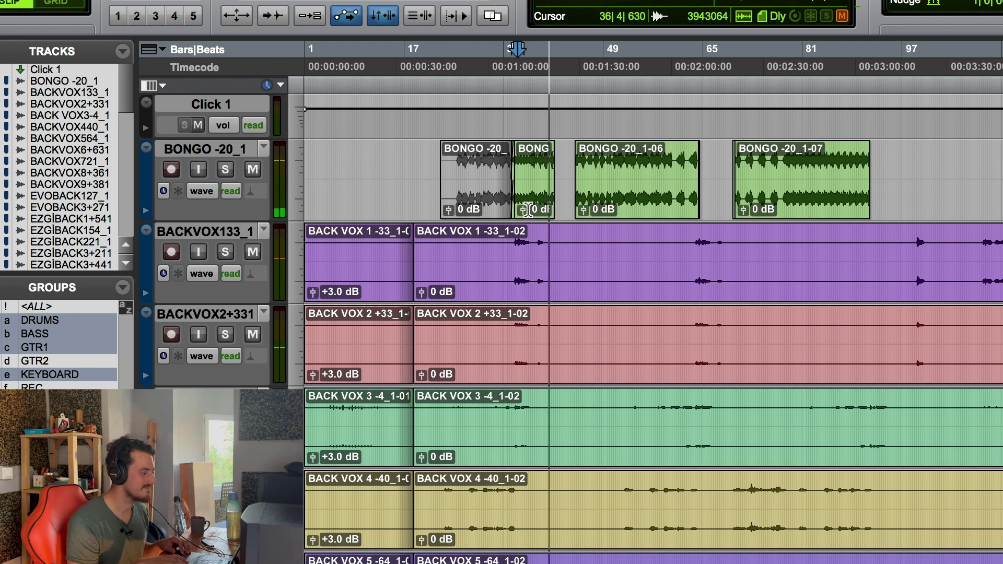
{"action": "key", "text": "space"}
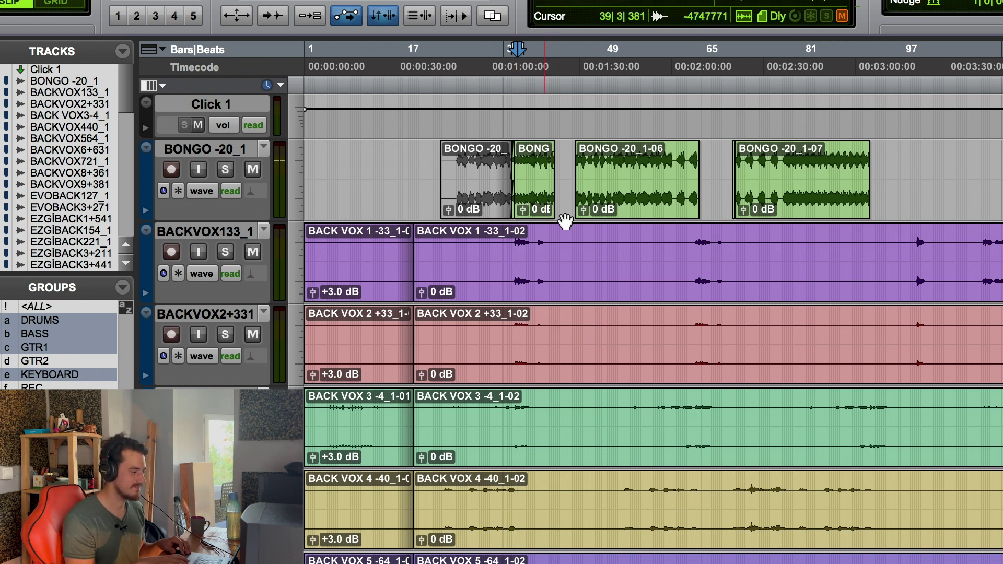
Select a short empty stretch around bar 41 in the gap between the BONGO -20_1-04 and BONGO -20_1-06 clips.
{"action": "key", "text": "super+bracketright"}
{"action": "key", "text": "super+bracketright"}
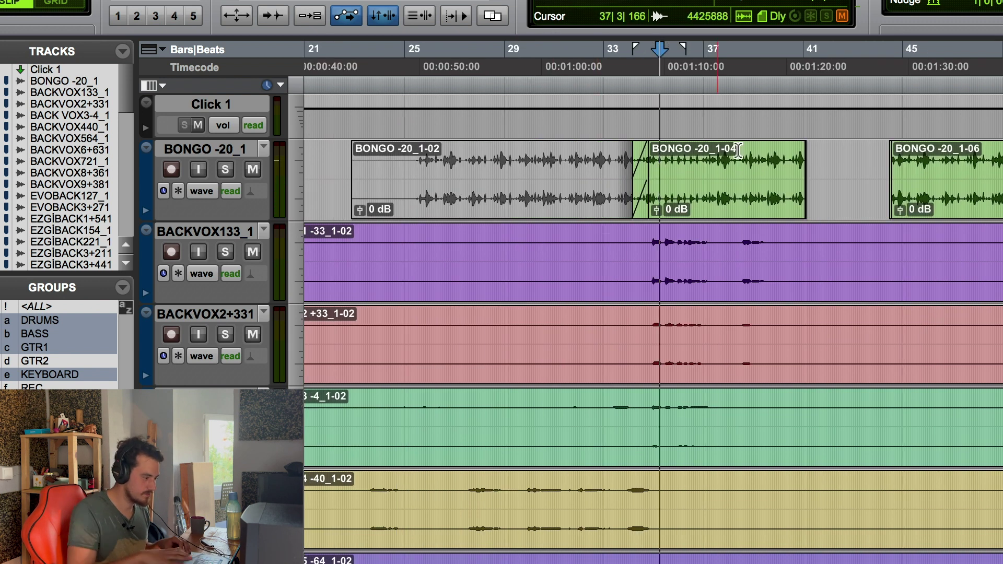
{"action": "left_click", "coordinate": [808, 175]}
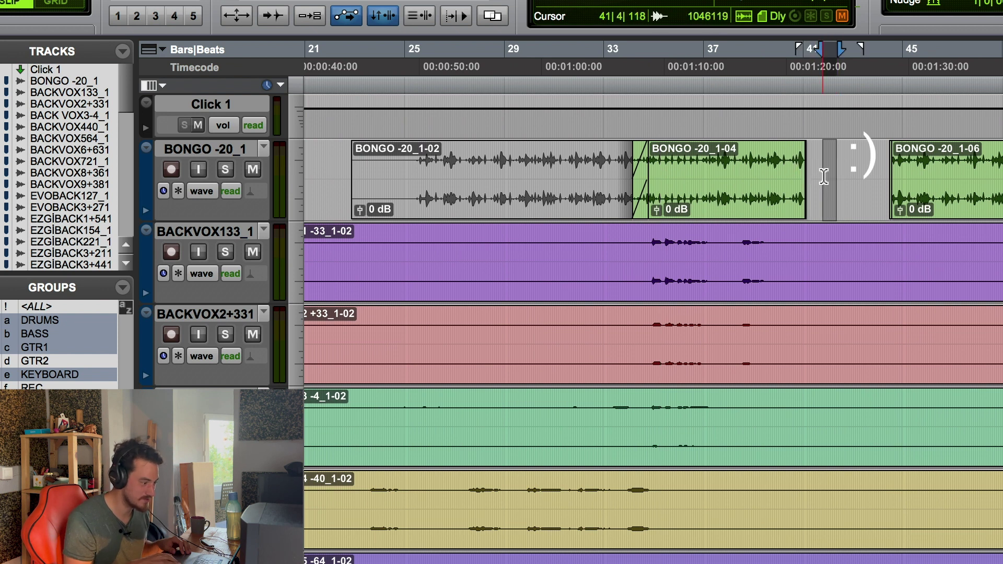
{"action": "left_click", "coordinate": [860, 206]}
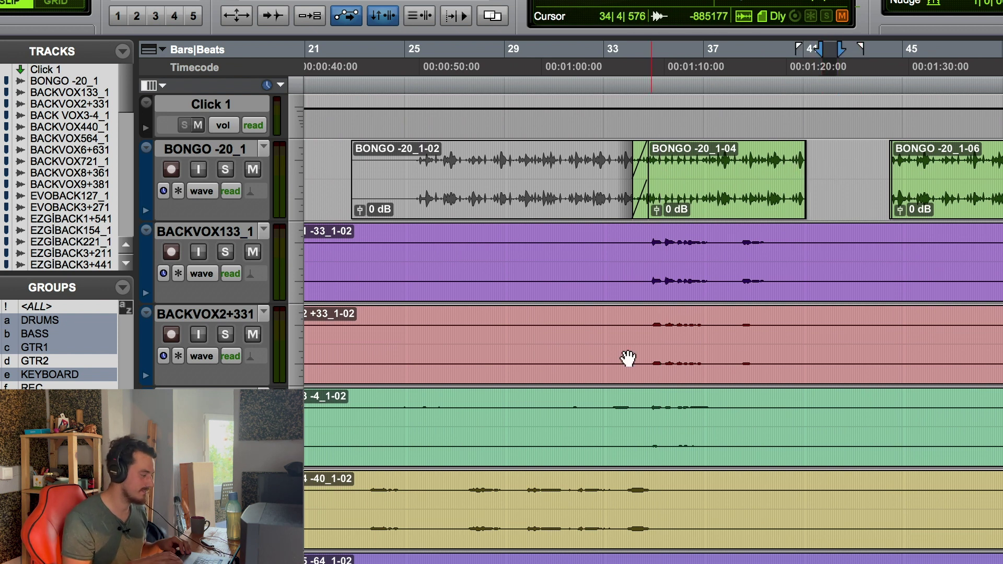
Play from the start of the perc -33_1-01 clip and solo the perc -33_1 track.
{"action": "key", "text": "super+bracketleft"}
{"action": "key", "text": "super+bracketleft"}
{"action": "key", "text": "super+bracketleft"}
{"action": "key", "text": "super+bracketleft"}
{"action": "scroll", "coordinate": [433, 470], "scroll_direction": "down", "scroll_amount": 3}
{"action": "scroll", "coordinate": [470, 444], "scroll_direction": "up", "scroll_amount": 3}
{"action": "scroll", "coordinate": [503, 423], "scroll_direction": "down", "scroll_amount": 20}
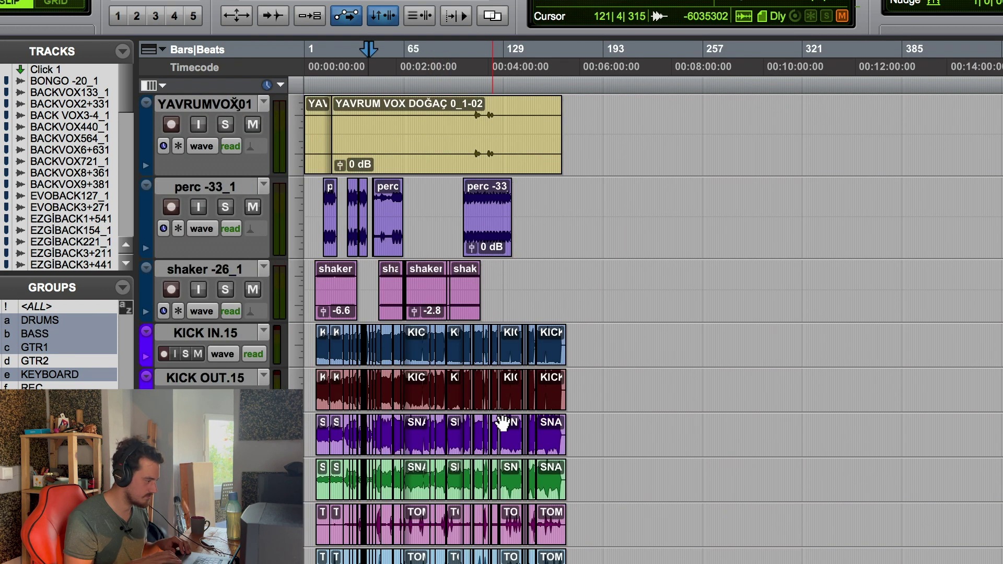
{"action": "key", "text": "super+bracketright"}
{"action": "key", "text": "super+bracketright"}
{"action": "key", "text": "super+bracketright"}
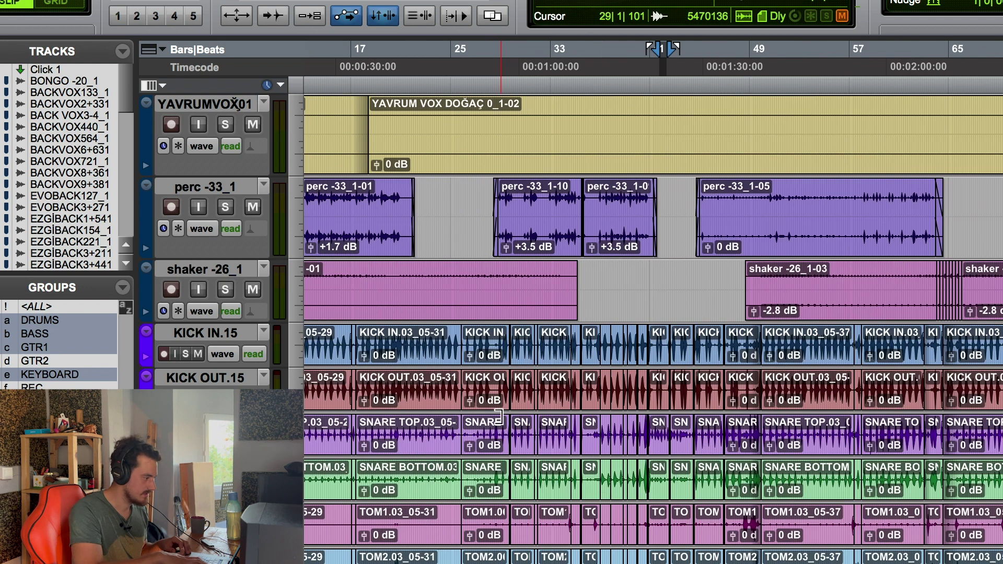
{"action": "scroll", "coordinate": [516, 240], "scroll_direction": "up", "scroll_amount": 3}
{"action": "scroll", "coordinate": [515, 239], "scroll_direction": "left", "scroll_amount": 5}
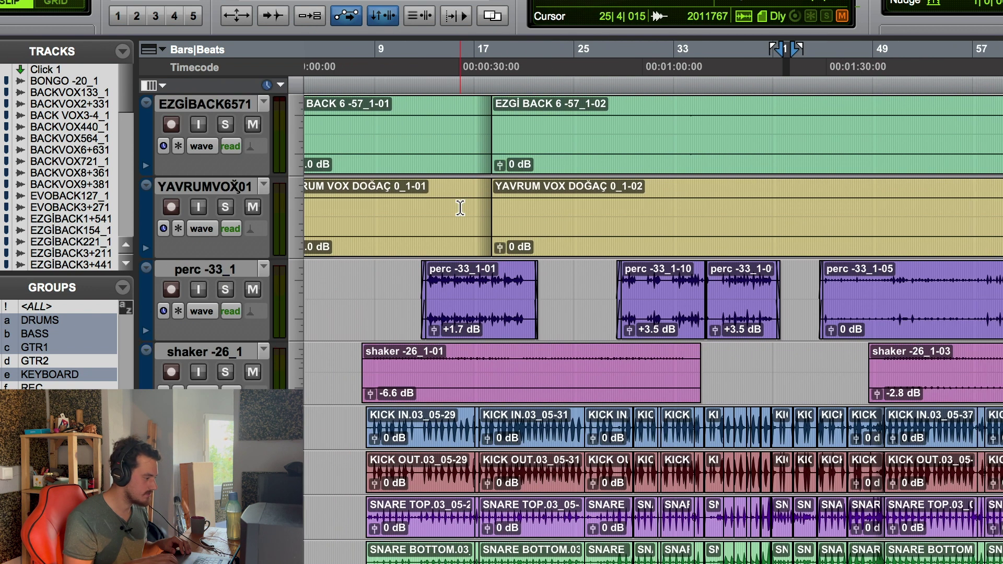
{"action": "left_click", "coordinate": [423, 53]}
{"action": "key", "text": "space"}
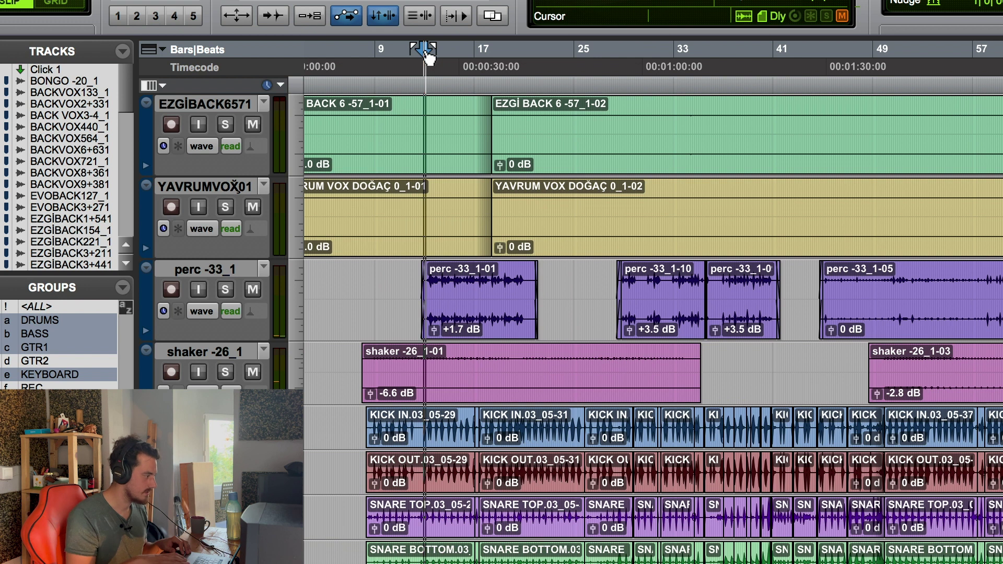
{"action": "left_click", "coordinate": [222, 288]}
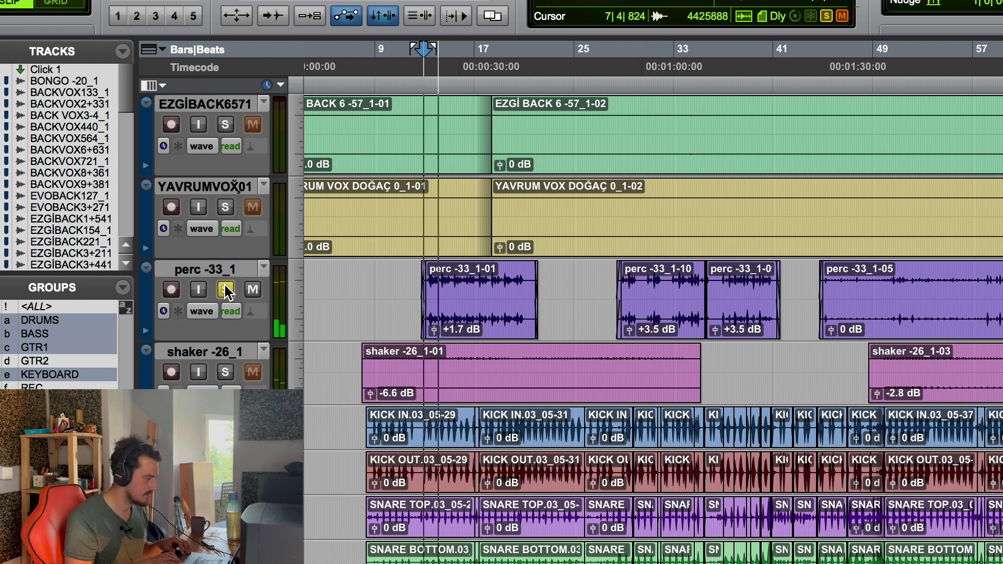
Show all the track view columns to examine the inserts, sends and I/O settings, and return to the Minimal view.
{"action": "left_click", "coordinate": [280, 84]}
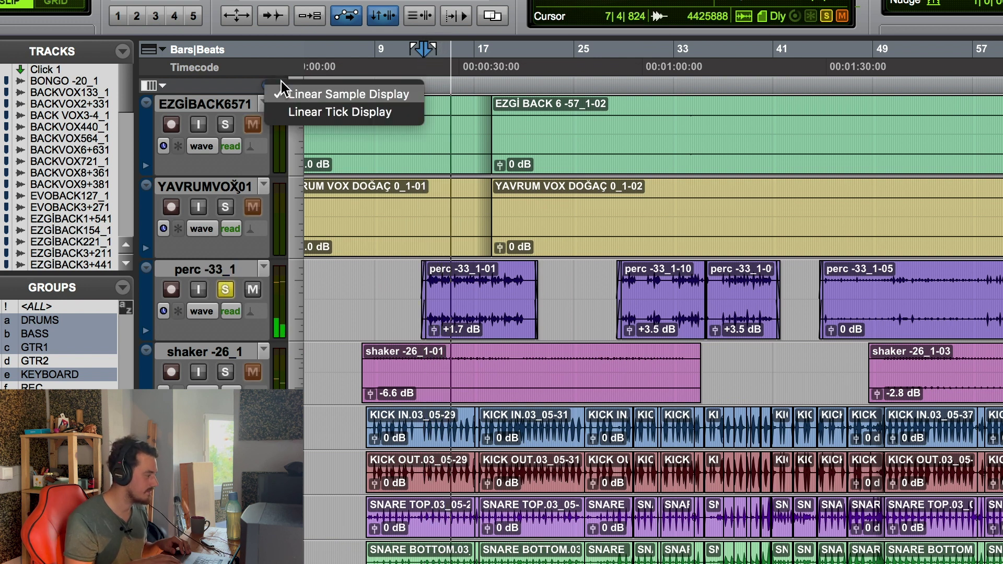
{"action": "left_click", "coordinate": [213, 82]}
{"action": "left_click", "coordinate": [163, 82]}
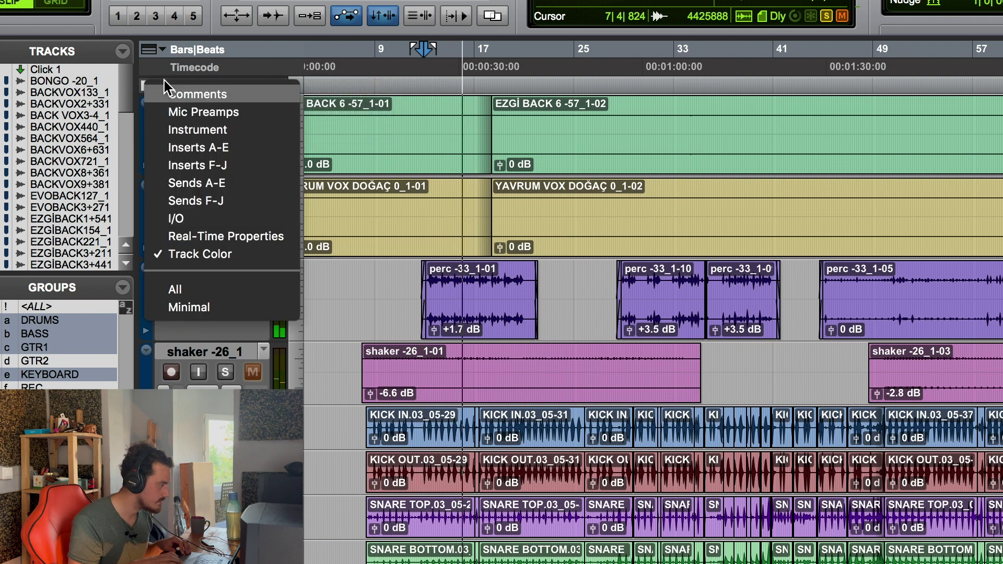
{"action": "left_click", "coordinate": [178, 292]}
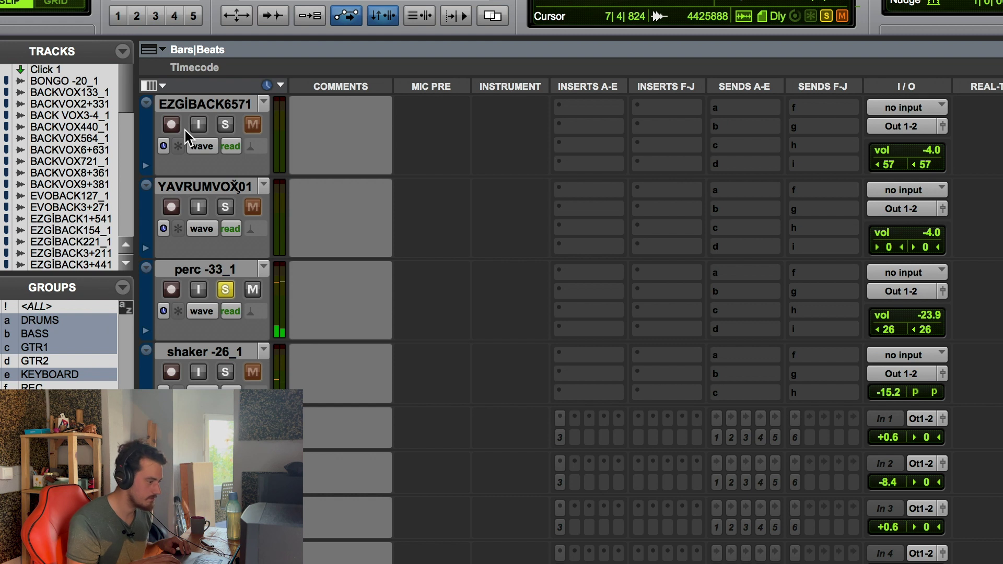
{"action": "left_click", "coordinate": [159, 87]}
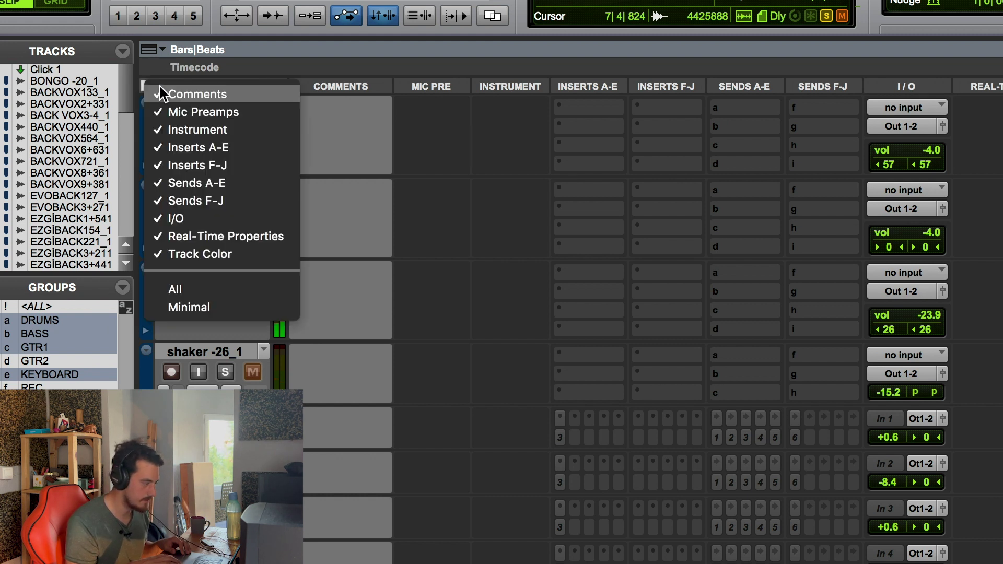
{"action": "left_click", "coordinate": [172, 307]}
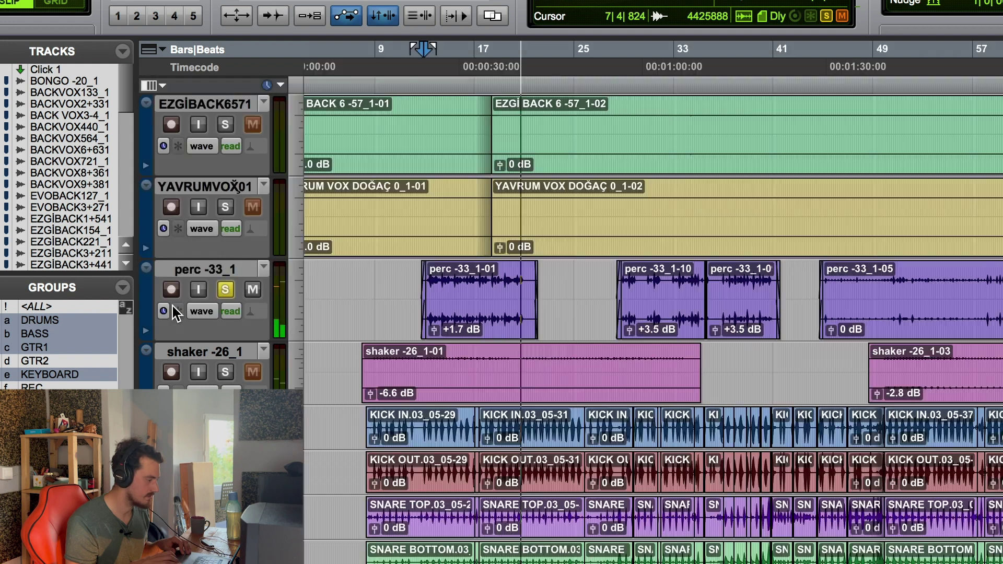
Stop playback and replay the soloed perc -33_1-01 clip from its start twice, stopping after each pass.
{"action": "key", "text": "space"}
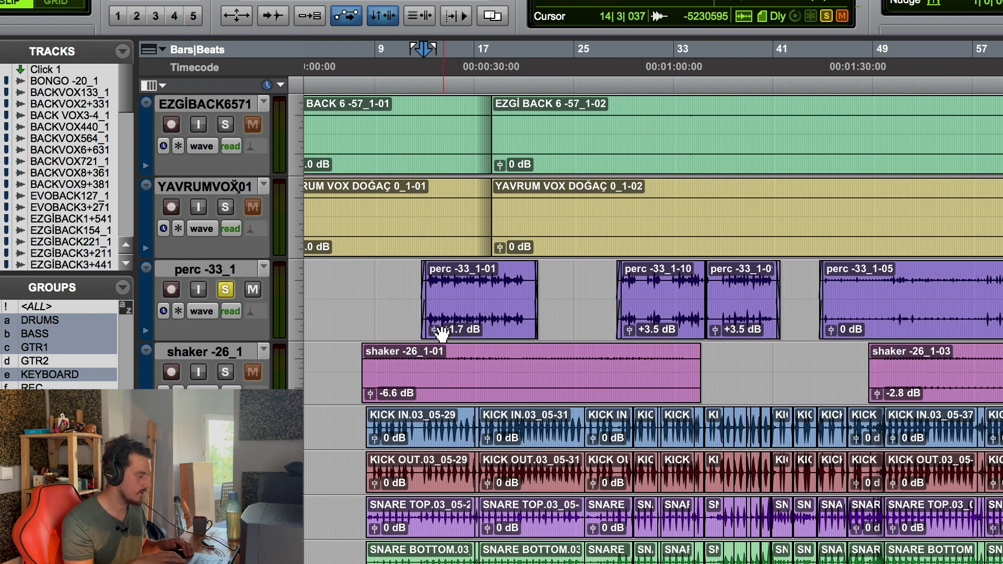
{"action": "key", "text": "space"}
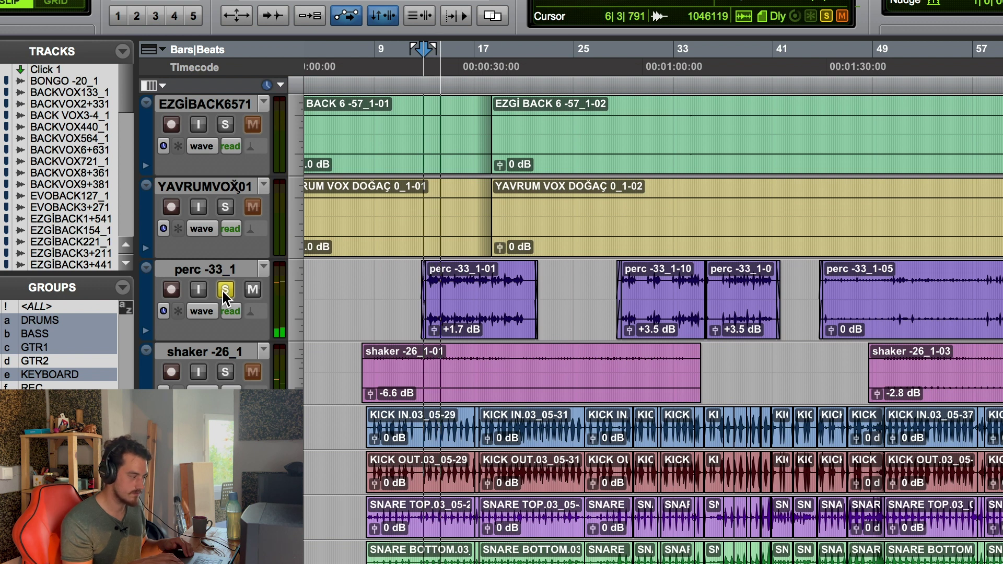
{"action": "key", "text": "space"}
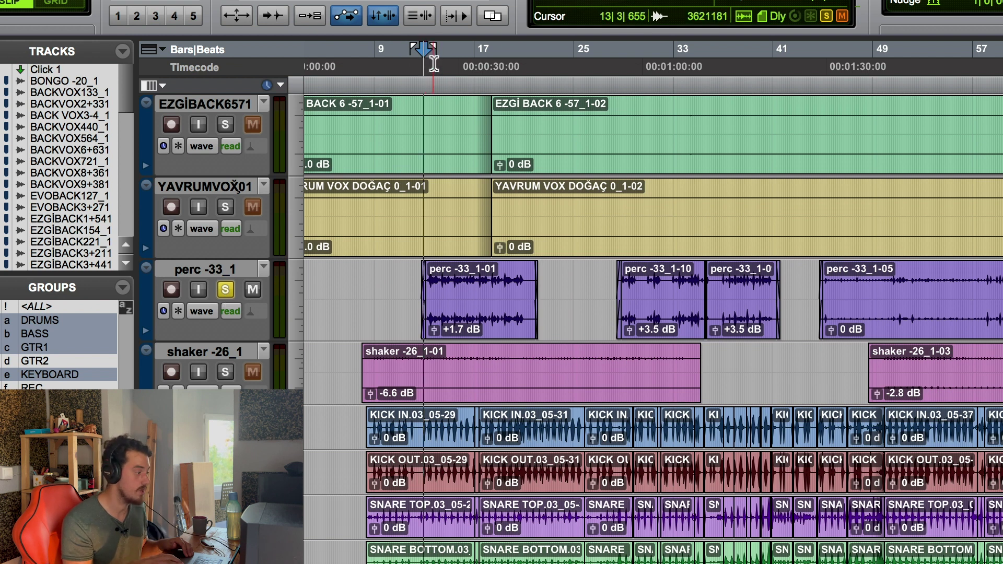
{"action": "key", "text": "space"}
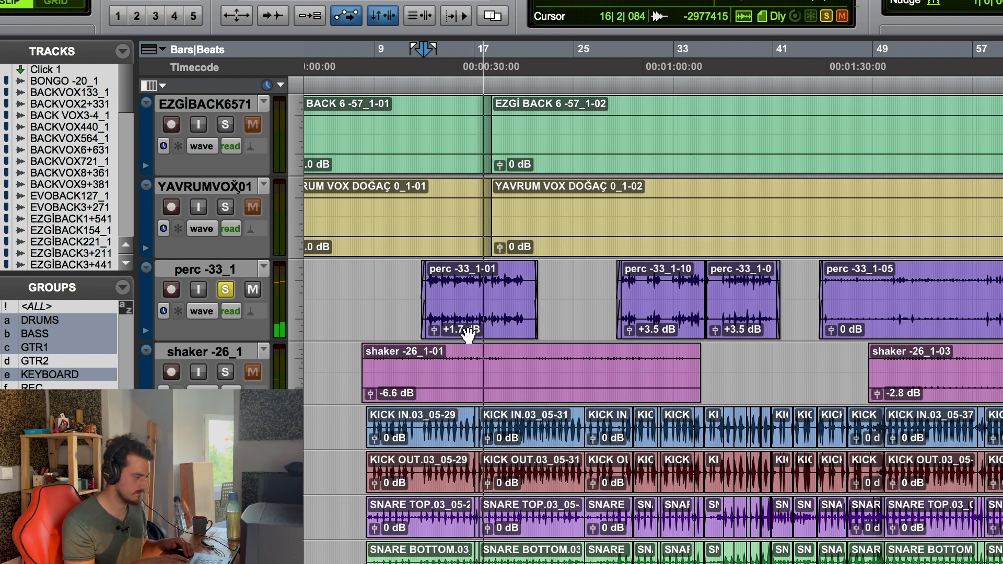
{"action": "key", "text": "space"}
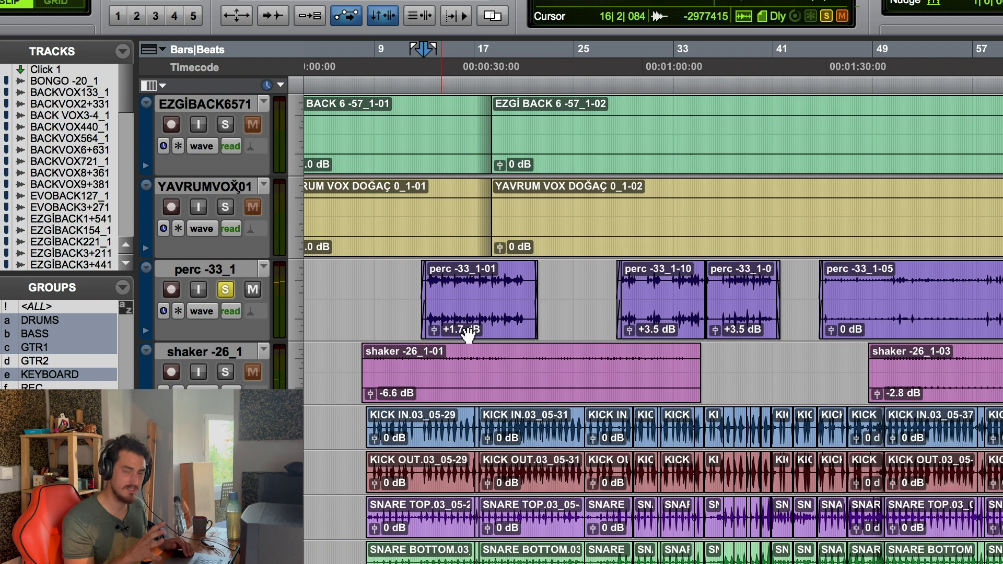
Turn off the perc -33_1 solo and play the full mix from the start of the perc -33_1-01 clip.
{"action": "left_click", "coordinate": [226, 290]}
{"action": "key", "text": "space"}
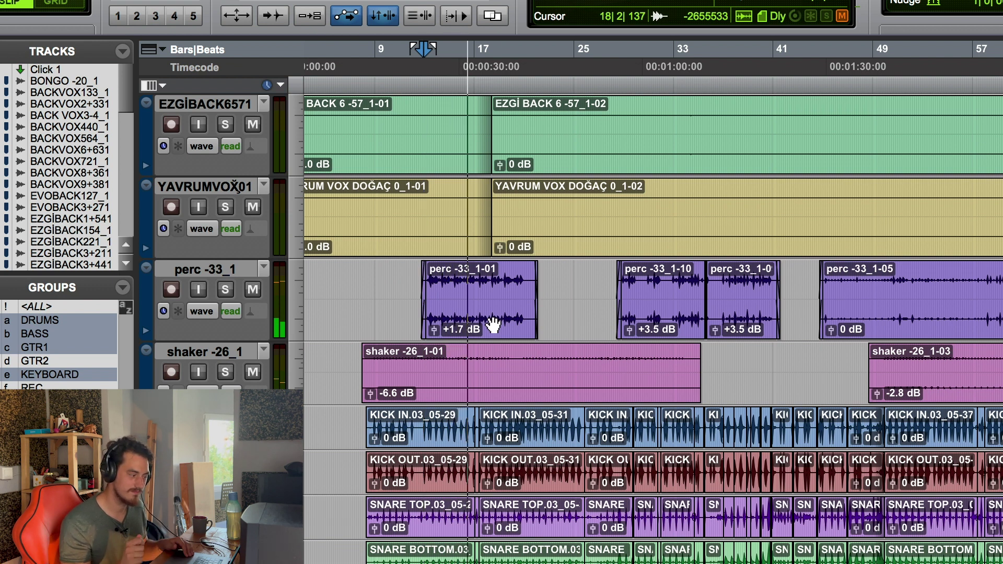
{"action": "key", "text": "space"}
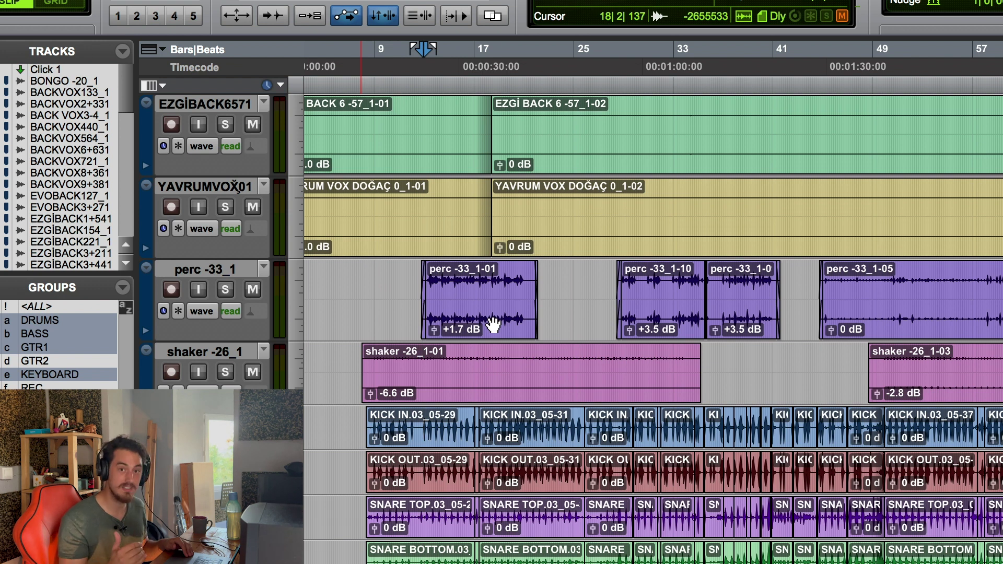
Mute perc -33_1, play the mix without it through part of the perc -33_1-01 section, and stop.
{"action": "left_click", "coordinate": [253, 290]}
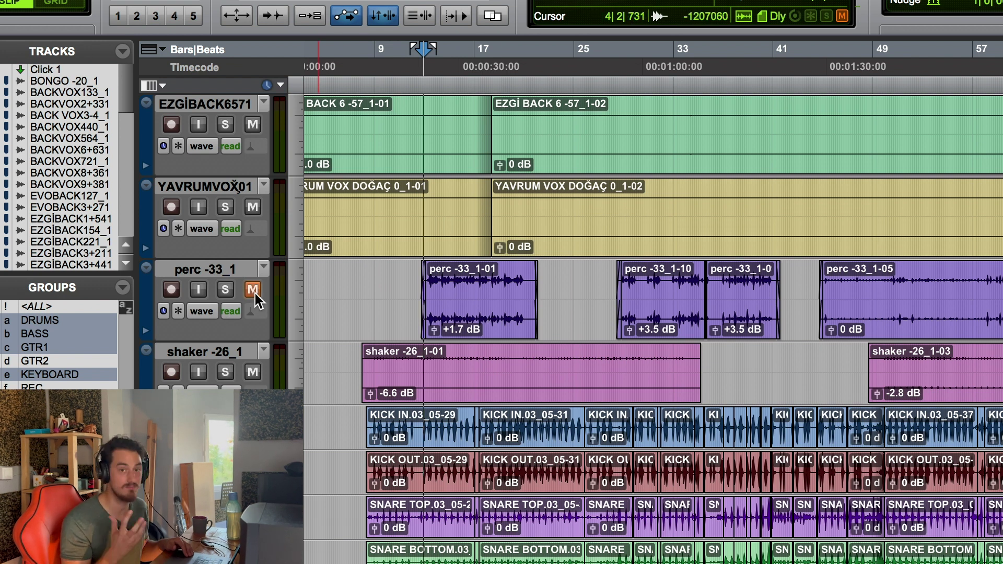
{"action": "key", "text": "space"}
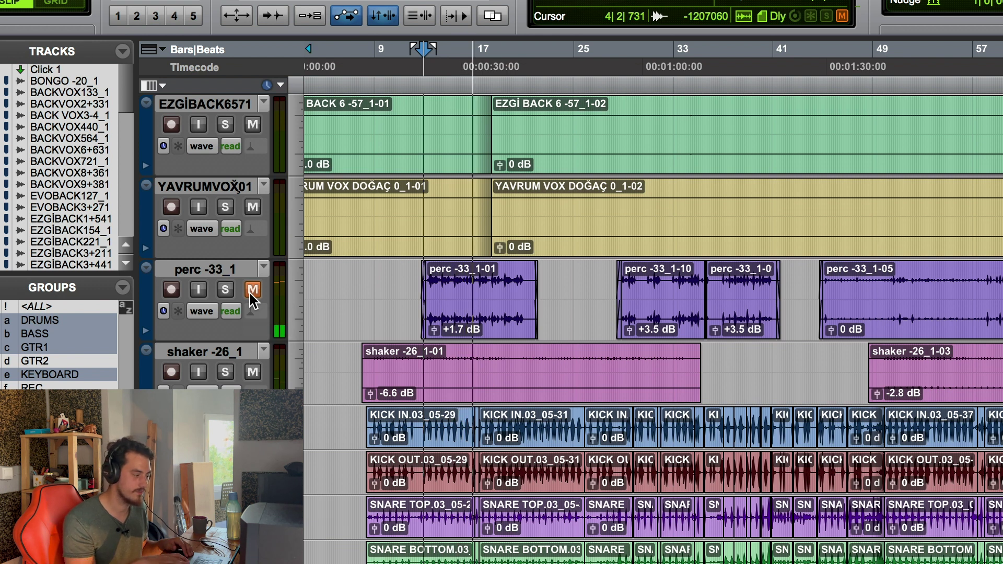
{"action": "key", "text": "space"}
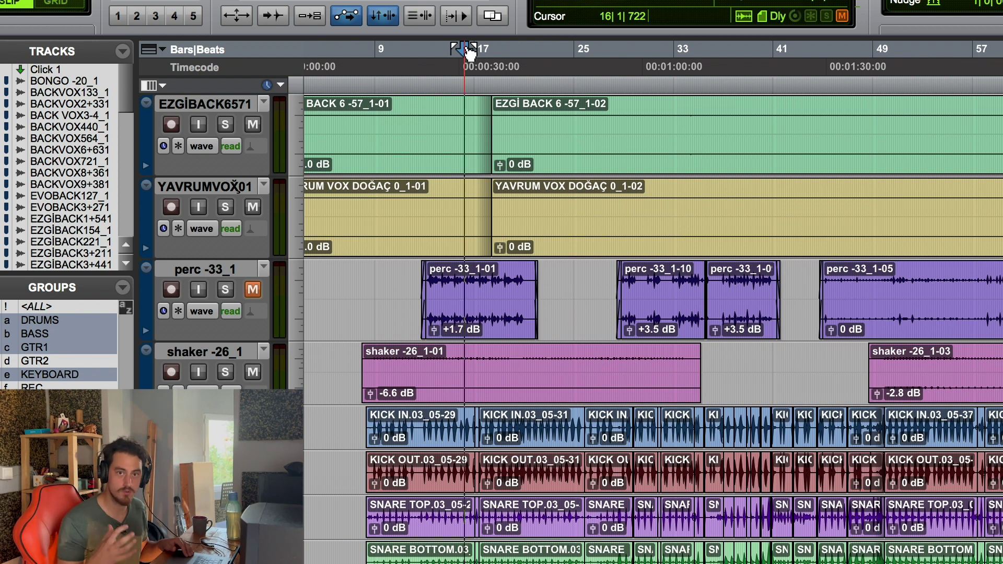
Return the playback start to about bar 13 and listen again with perc -33_1 muted.
{"action": "scroll", "coordinate": [394, 332], "scroll_direction": "up", "scroll_amount": 5}
{"action": "scroll", "coordinate": [395, 332], "scroll_direction": "up", "scroll_amount": 10}
{"action": "scroll", "coordinate": [395, 332], "scroll_direction": "down", "scroll_amount": 10}
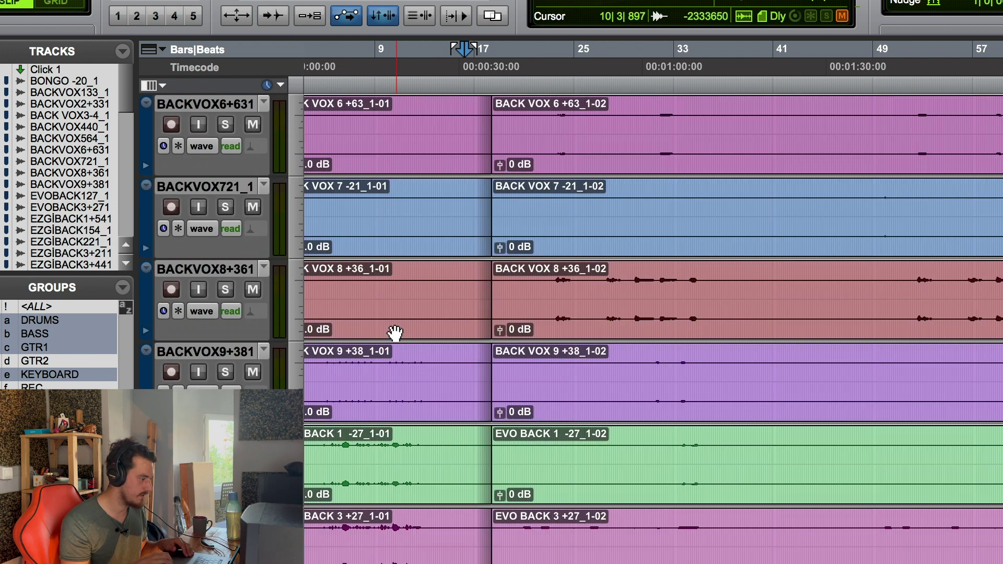
{"action": "left_click", "coordinate": [427, 63]}
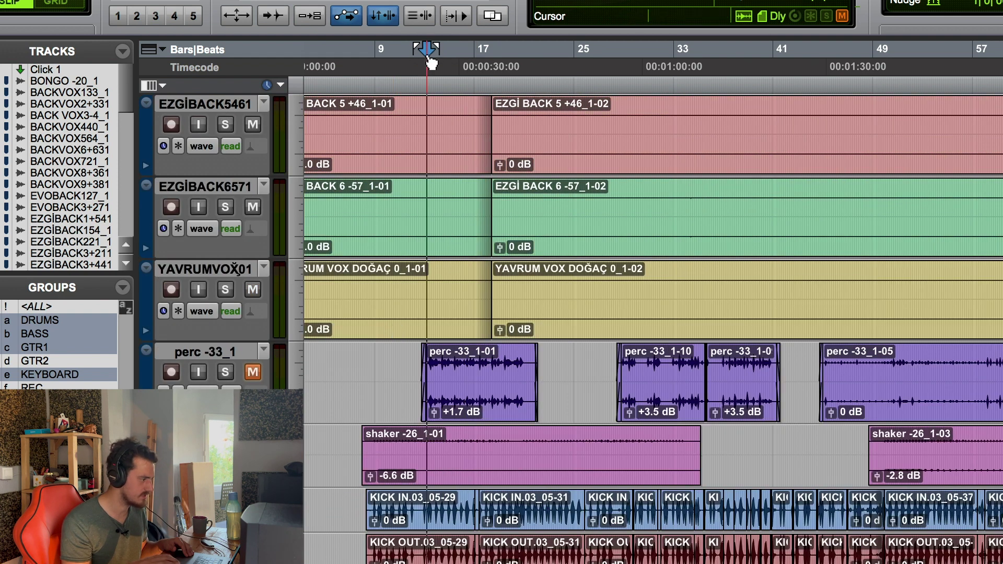
{"action": "key", "text": "space"}
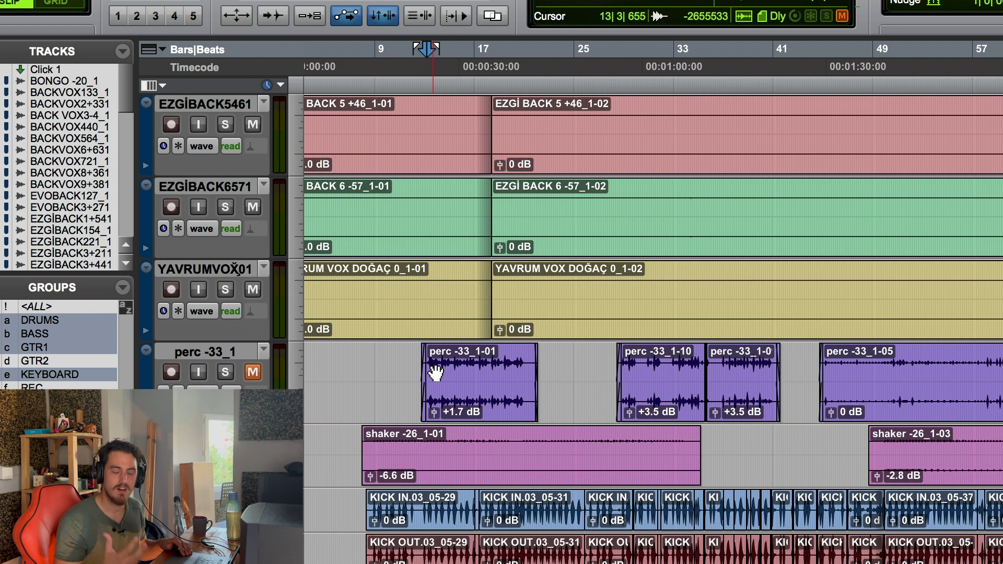
Unmute perc -33_1 and play the full mix from just before the perc -33_1-01 clip.
{"action": "left_click", "coordinate": [251, 373]}
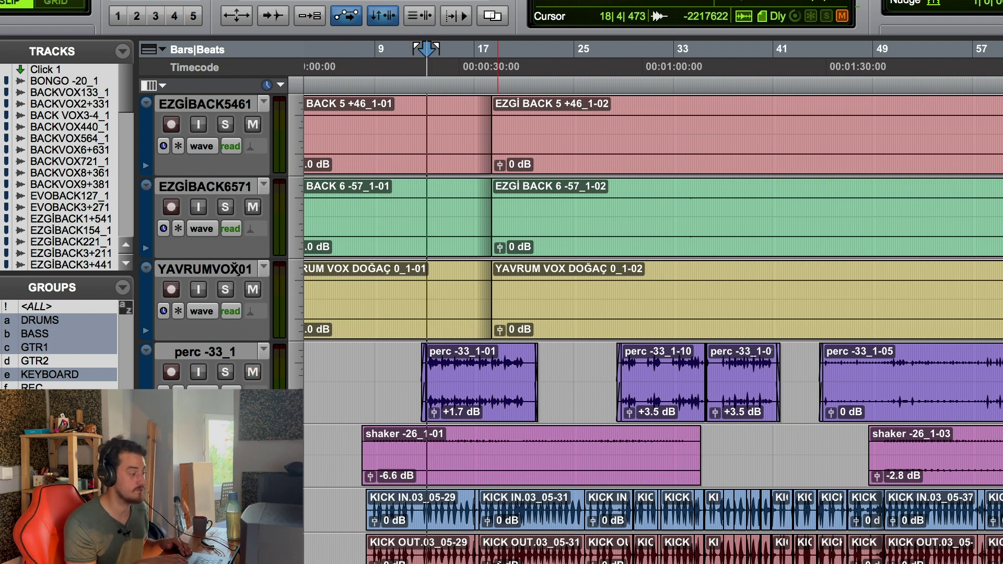
{"action": "mouse_move", "coordinate": [416, 48]}
{"action": "left_mouse_down"}
{"action": "mouse_move", "coordinate": [400, 48]}
{"action": "mouse_move", "coordinate": [428, 52]}
{"action": "left_mouse_up"}
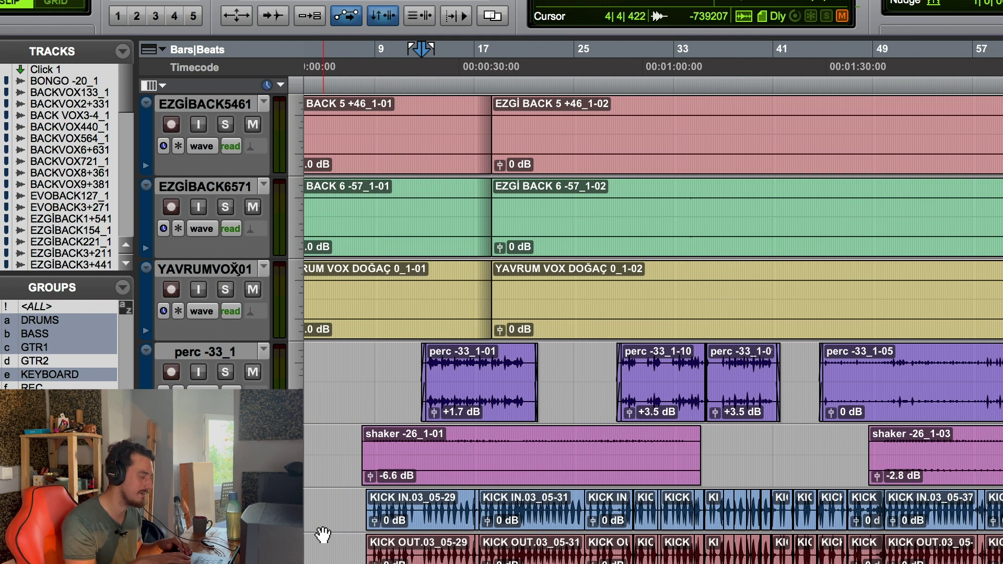
{"action": "key", "text": "space"}
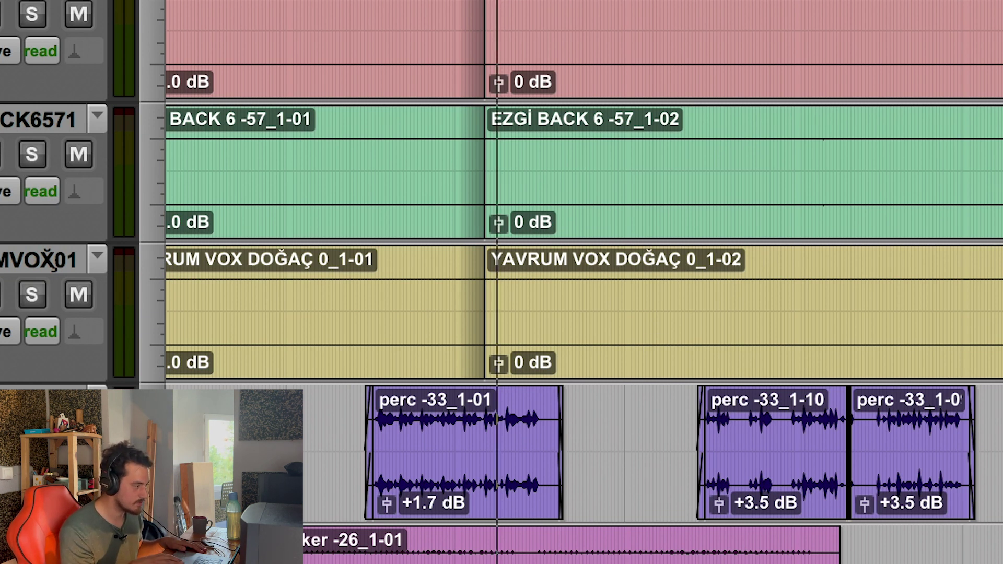
Play the full mix from the start of the perc -33_1-10 clip.
{"action": "key", "text": "ctrl+bracketright"}
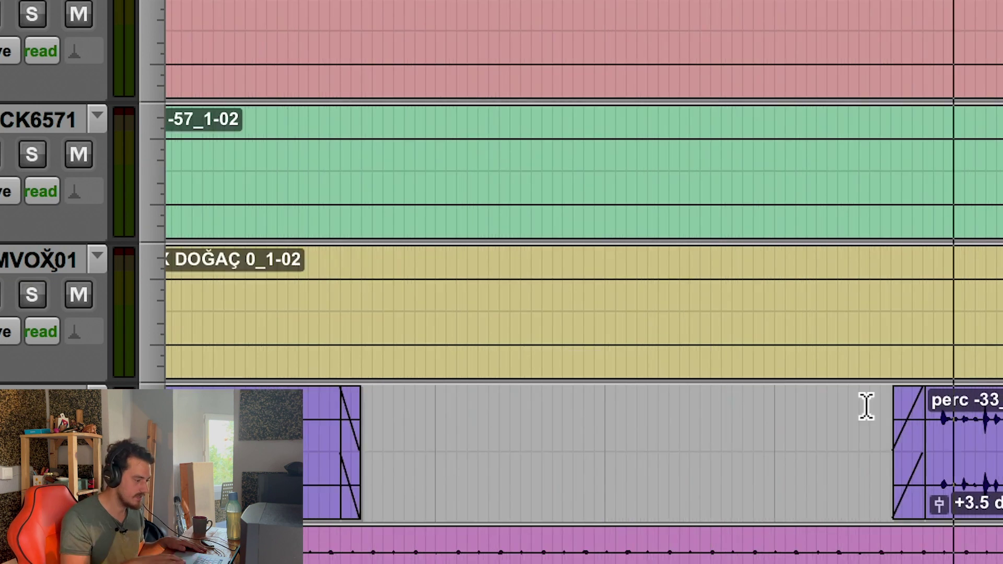
{"action": "scroll", "coordinate": [973, 331], "scroll_direction": "right", "scroll_amount": 5}
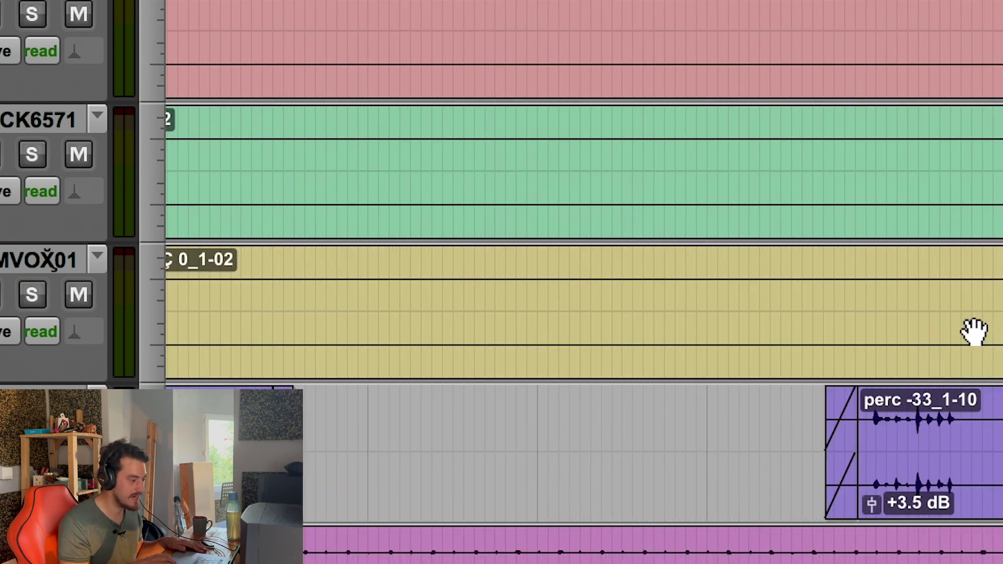
{"action": "scroll", "coordinate": [973, 332], "scroll_direction": "right", "scroll_amount": 3}
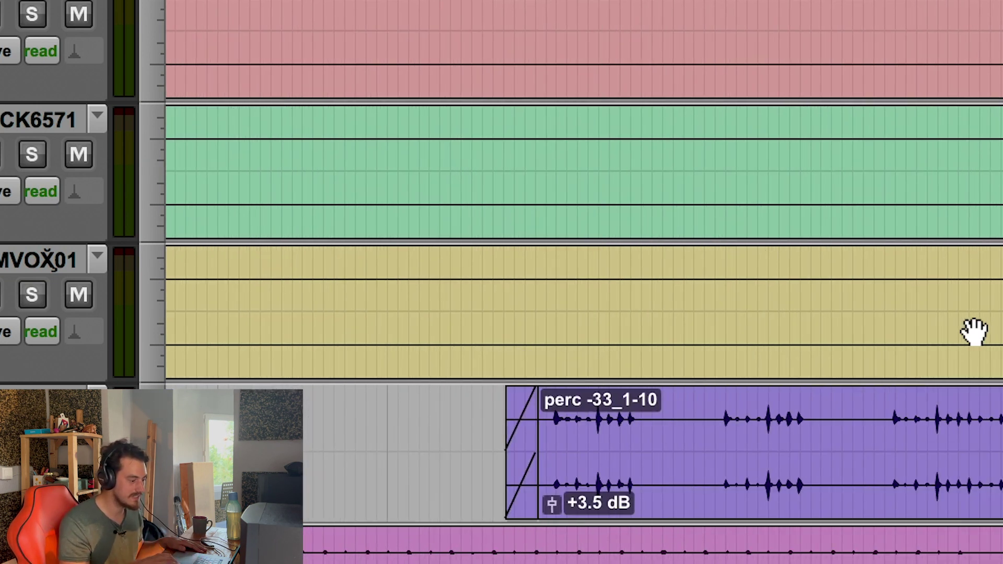
{"action": "key", "text": "space"}
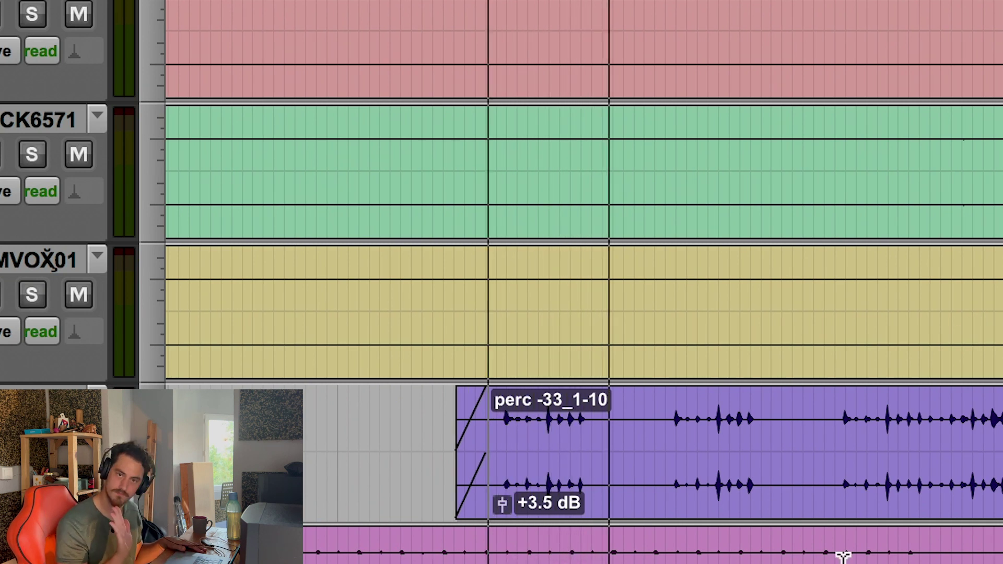
{"action": "key", "text": "space"}
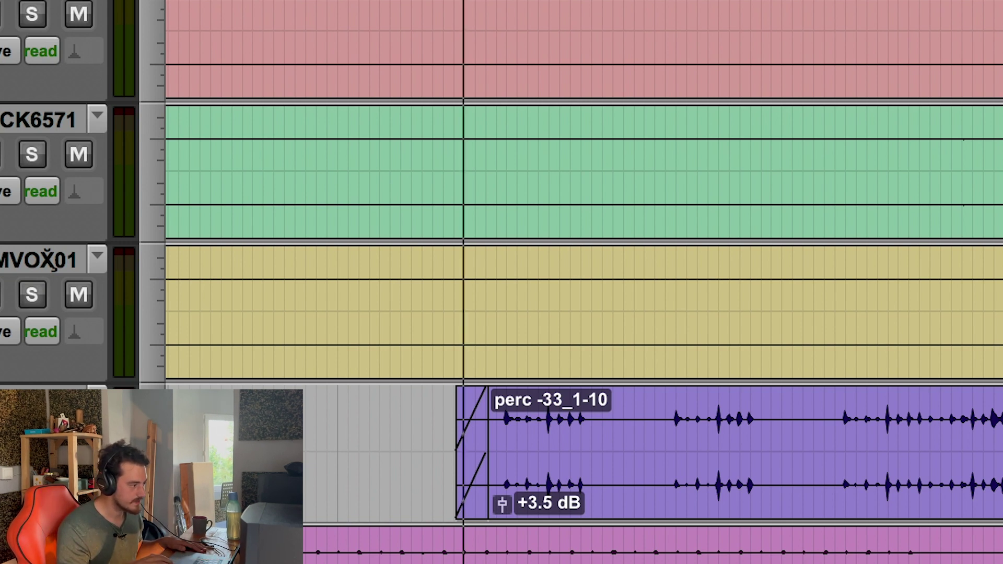
{"action": "scroll", "coordinate": [857, 470], "scroll_direction": "right", "scroll_amount": 5}
{"action": "scroll", "coordinate": [857, 470], "scroll_direction": "up", "scroll_amount": 3}
{"action": "scroll", "coordinate": [857, 470], "scroll_direction": "left", "scroll_amount": 3}
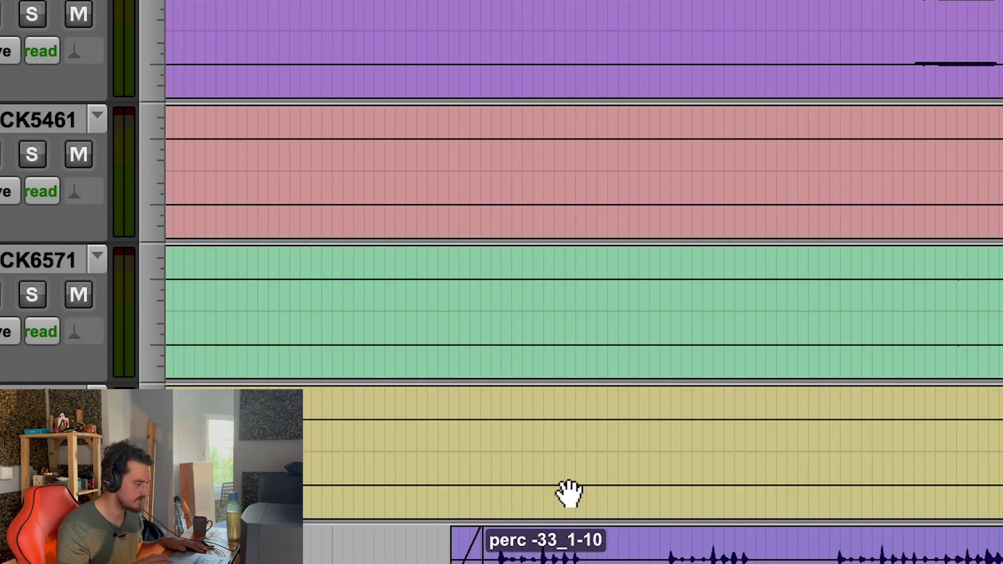
Solo perc -33_1 and play it alone from the start of the perc -33_1-10 clip, and stop.
{"action": "scroll", "coordinate": [568, 494], "scroll_direction": "down", "scroll_amount": 3}
{"action": "key", "text": "space"}
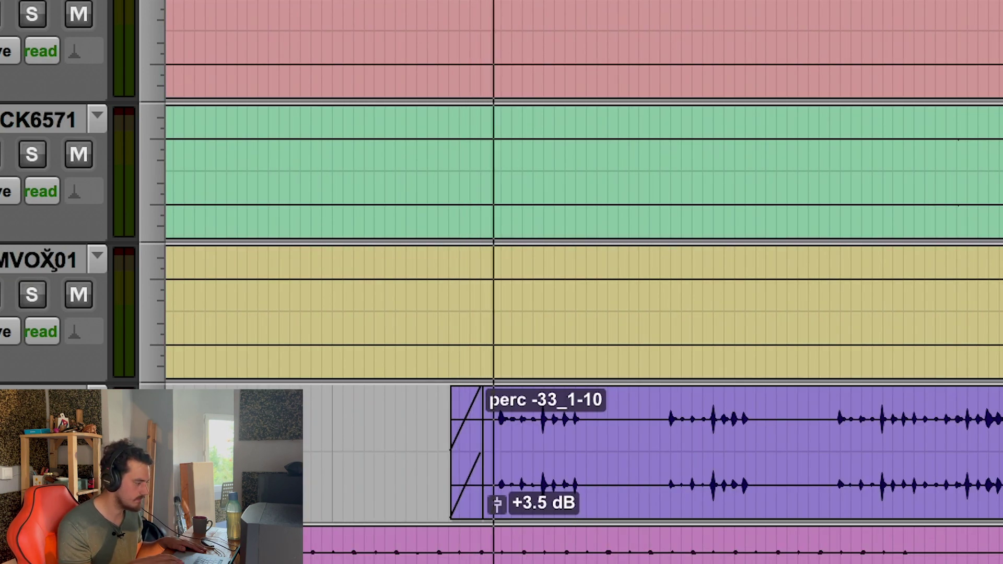
{"action": "key", "text": "shift+s"}
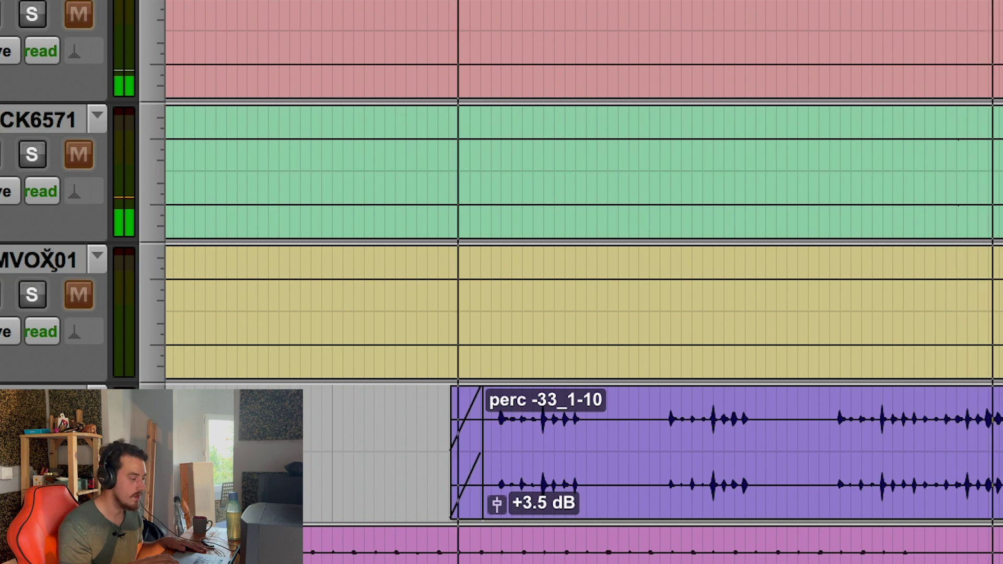
{"action": "key", "text": "space"}
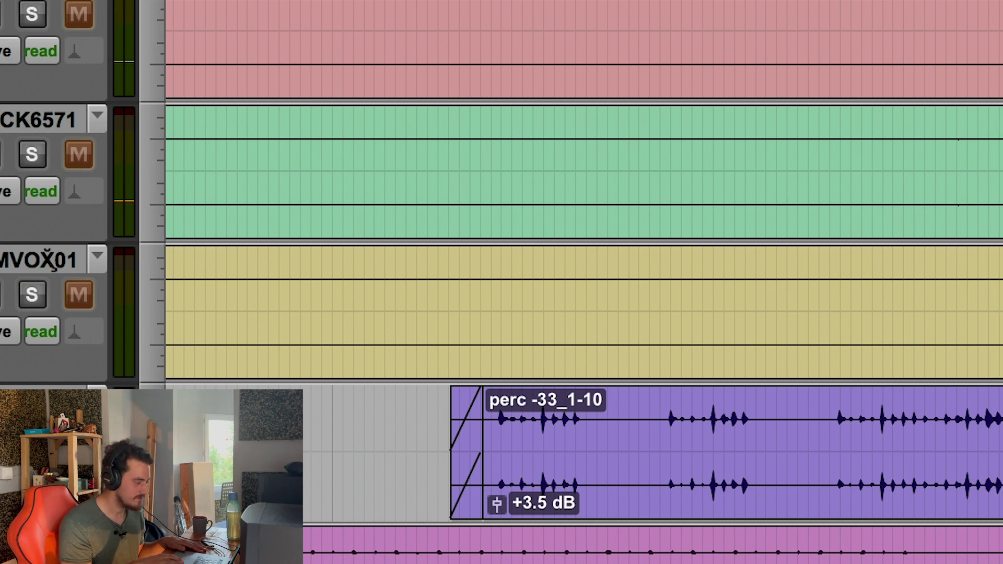
Play the soloed perc -33_1 from late in the perc -33_1-10 clip up to the next clip, and stop.
{"action": "left_click", "coordinate": [937, 314]}
{"action": "key", "text": "space"}
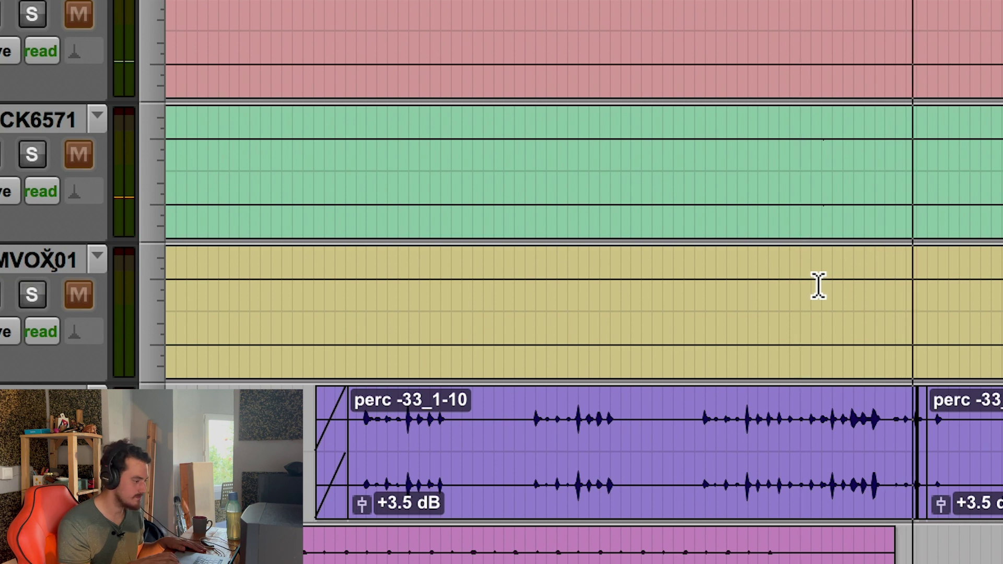
{"action": "key", "text": "space"}
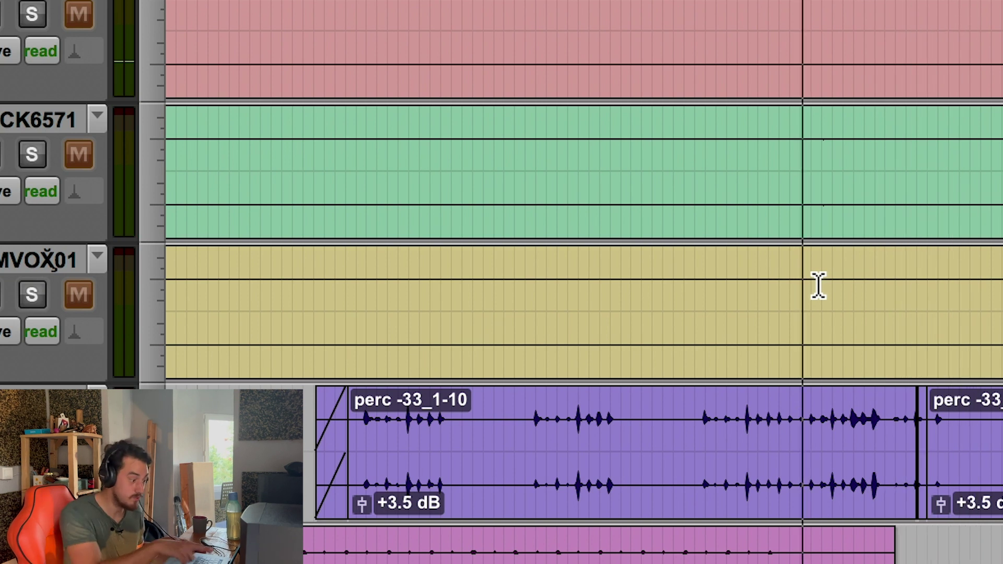
Unsolo perc -33_1 and play the full mix from about bar 29 through the perc -33_1-10 clip.
{"action": "key", "text": "minus"}
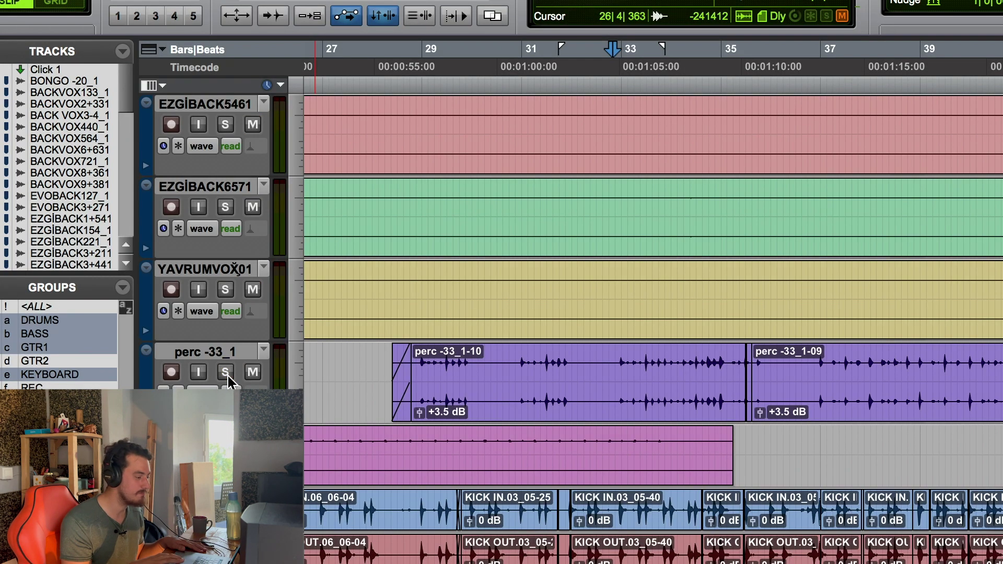
{"action": "key", "text": "super+bracketright"}
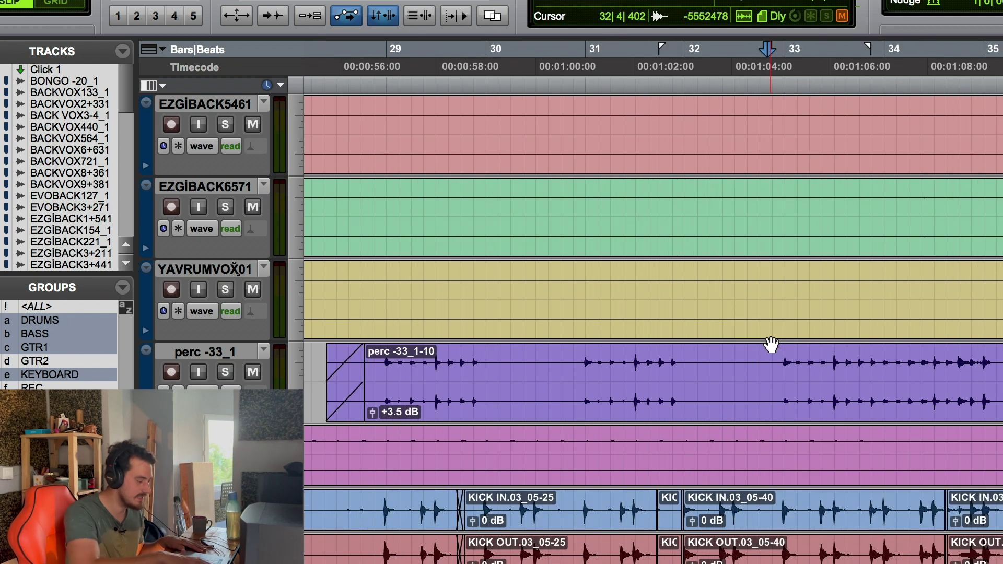
{"action": "scroll", "coordinate": [772, 344], "scroll_direction": "right", "scroll_amount": 3}
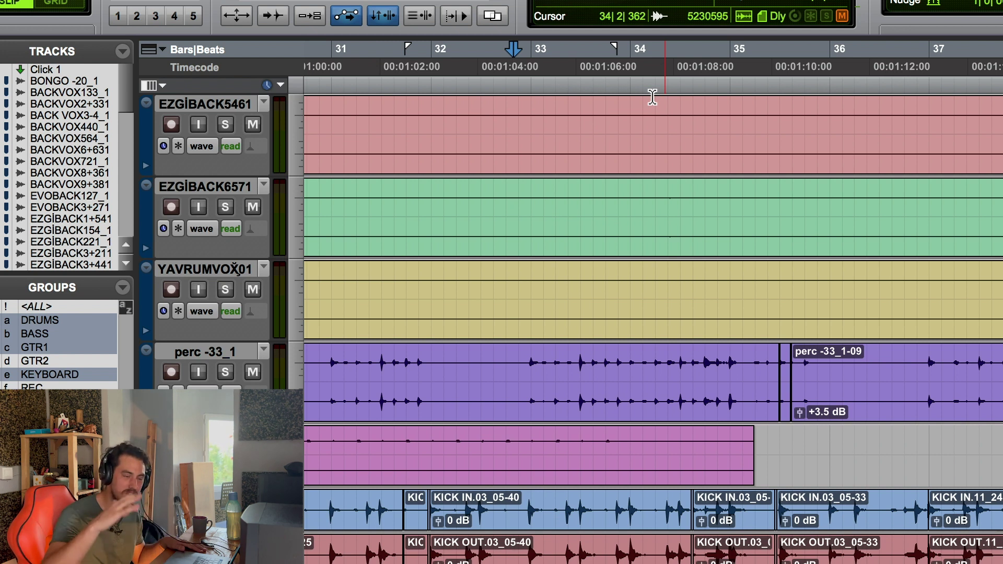
{"action": "scroll", "coordinate": [586, 235], "scroll_direction": "left", "scroll_amount": 10}
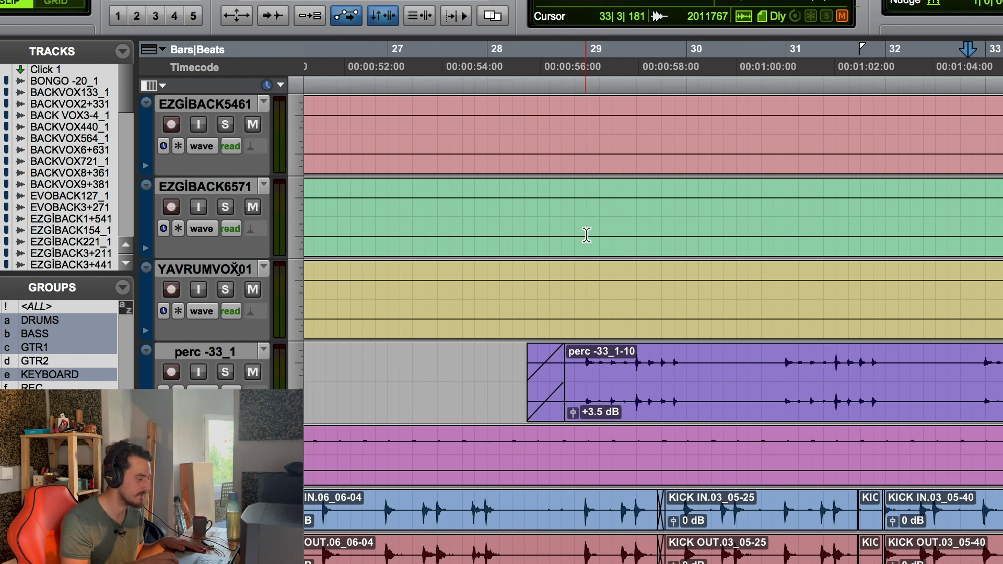
{"action": "left_click", "coordinate": [574, 67]}
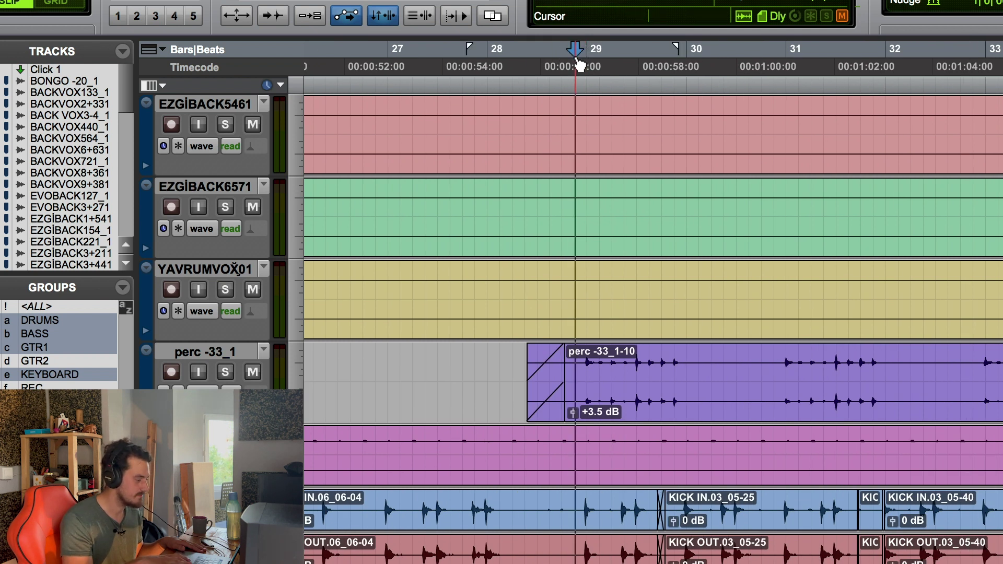
{"action": "key", "text": "space"}
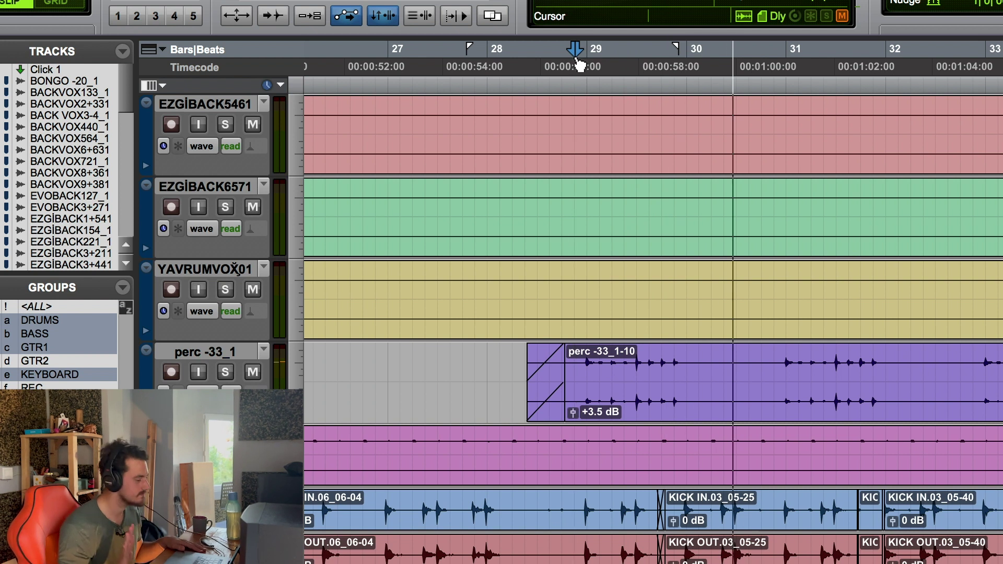
{"action": "key", "text": "r"}
{"action": "key", "text": "r"}
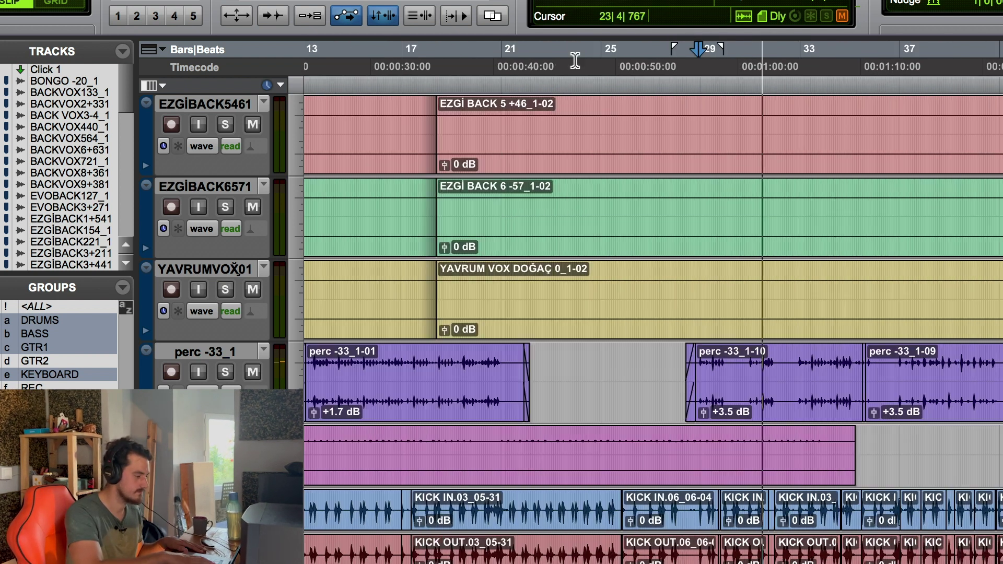
{"action": "scroll", "coordinate": [537, 358], "scroll_direction": "right", "scroll_amount": 3}
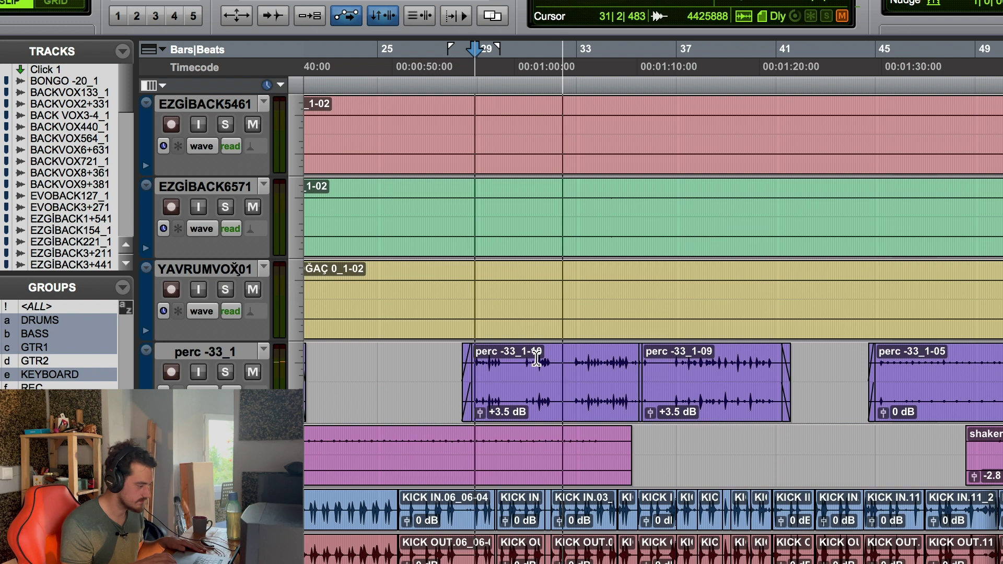
{"action": "scroll", "coordinate": [536, 358], "scroll_direction": "right", "scroll_amount": 2}
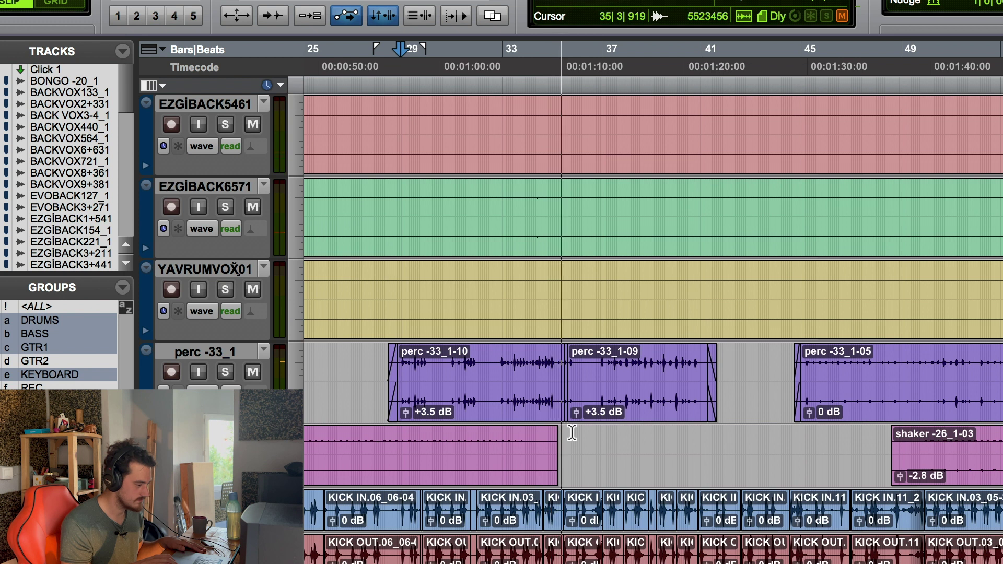
Move the playback start to about bar 34, play the full mix up to the perc -33_1-09 clip, and stop.
{"action": "left_click", "coordinate": [554, 52]}
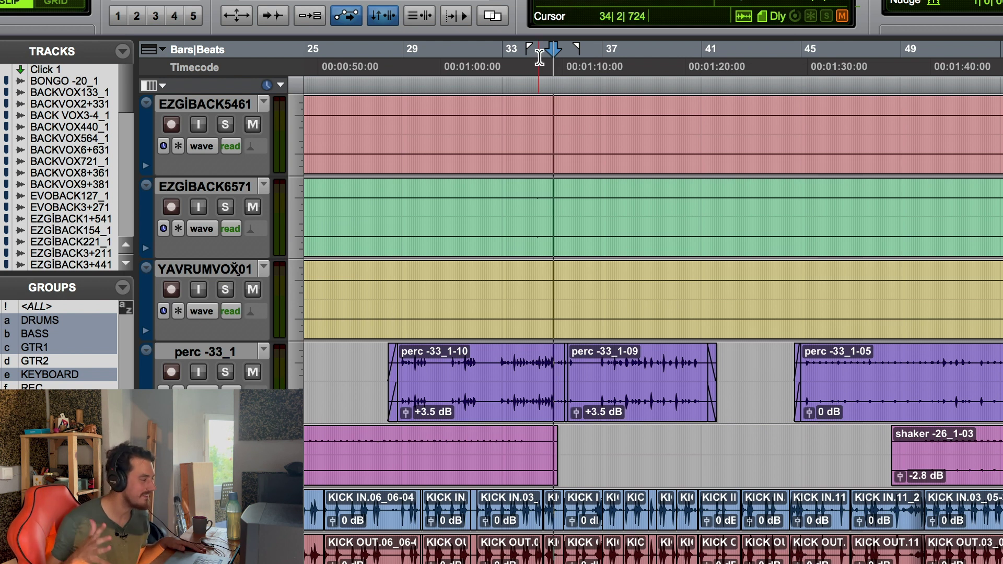
{"action": "left_click", "coordinate": [540, 57]}
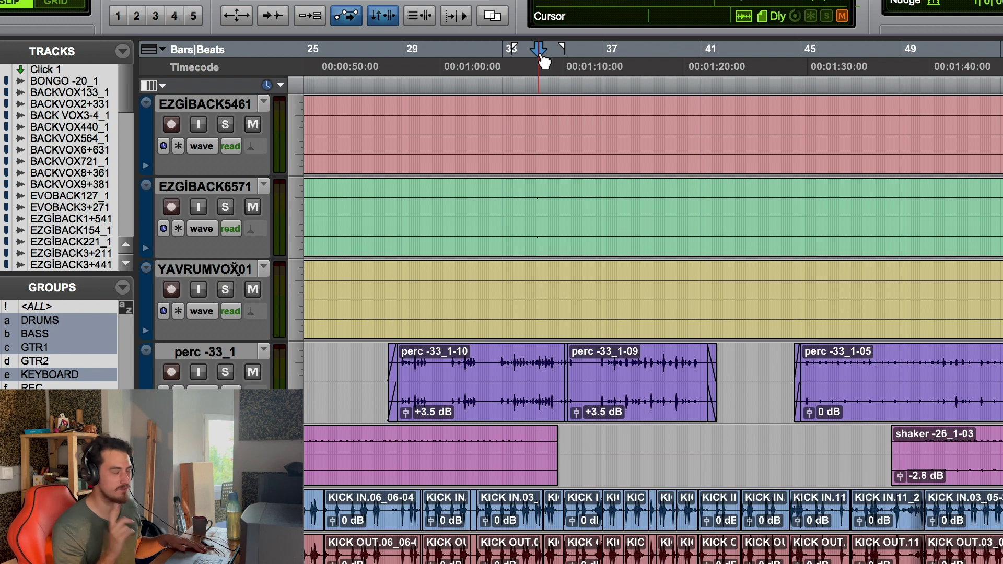
{"action": "left_click", "coordinate": [550, 57]}
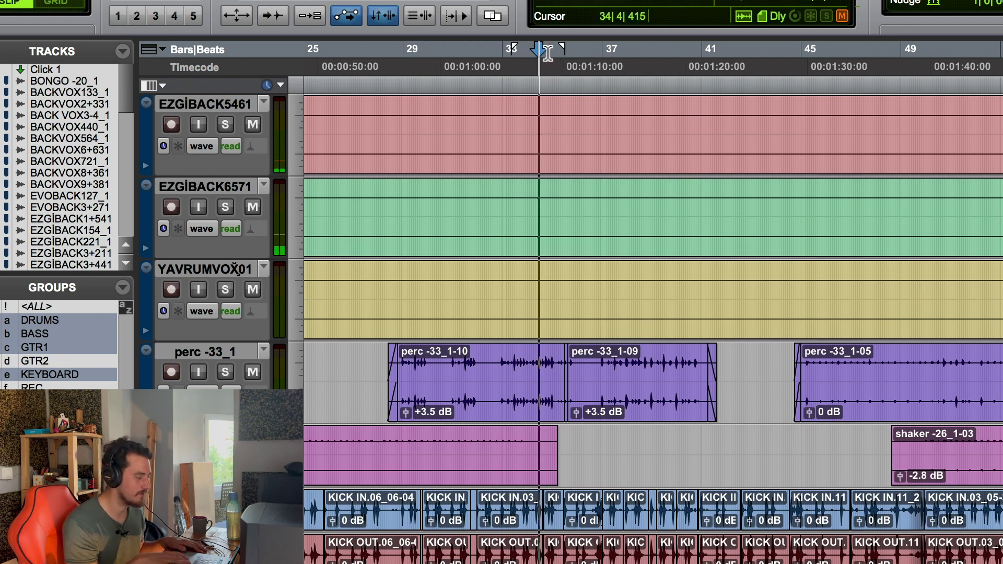
{"action": "key", "text": "space"}
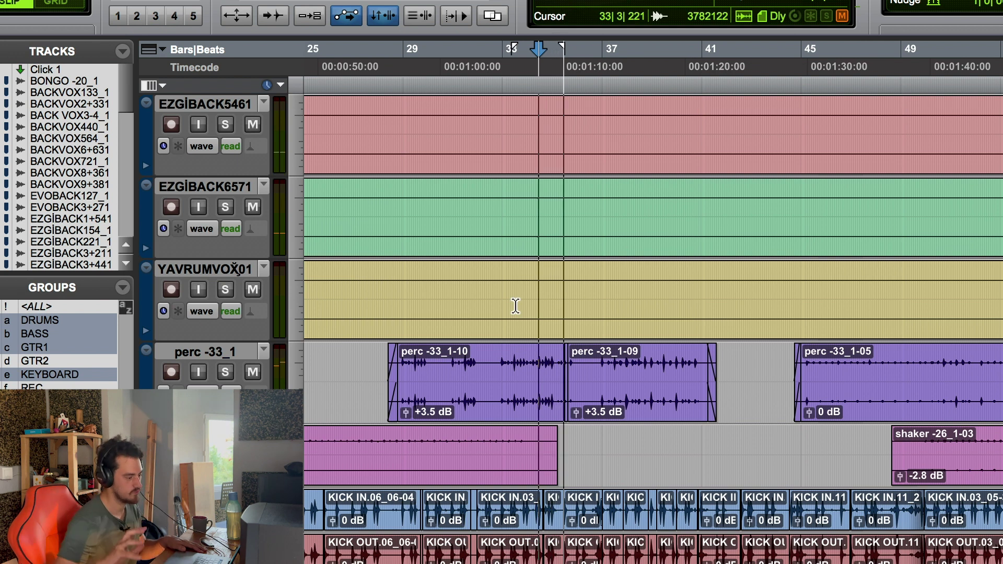
{"action": "key", "text": "space"}
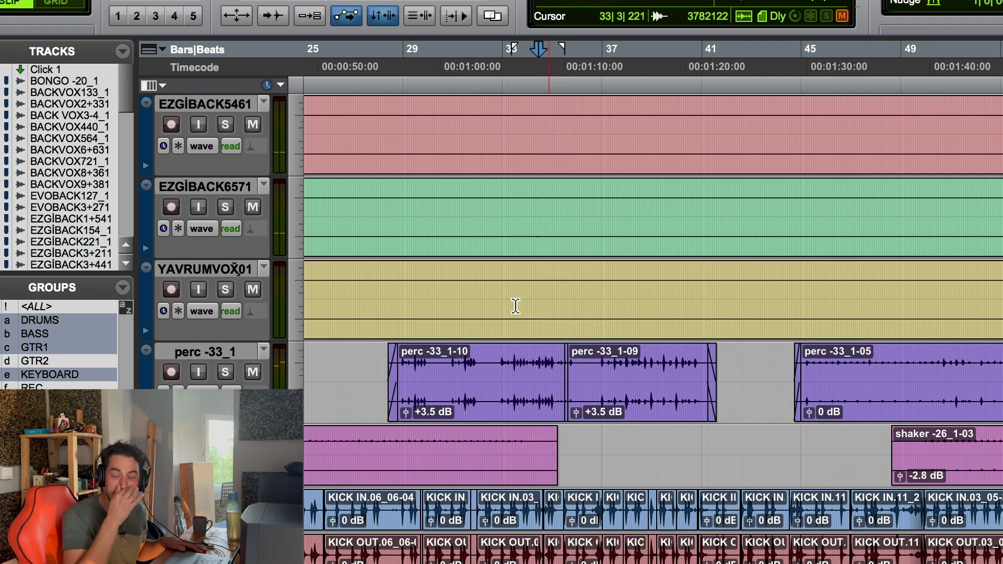
Look over the percussion, shaker, drum and bongo tracks across the whole song to compare where their clips play.
{"action": "scroll", "coordinate": [486, 453], "scroll_direction": "down", "scroll_amount": 10}
{"action": "scroll", "coordinate": [486, 452], "scroll_direction": "left", "scroll_amount": 3}
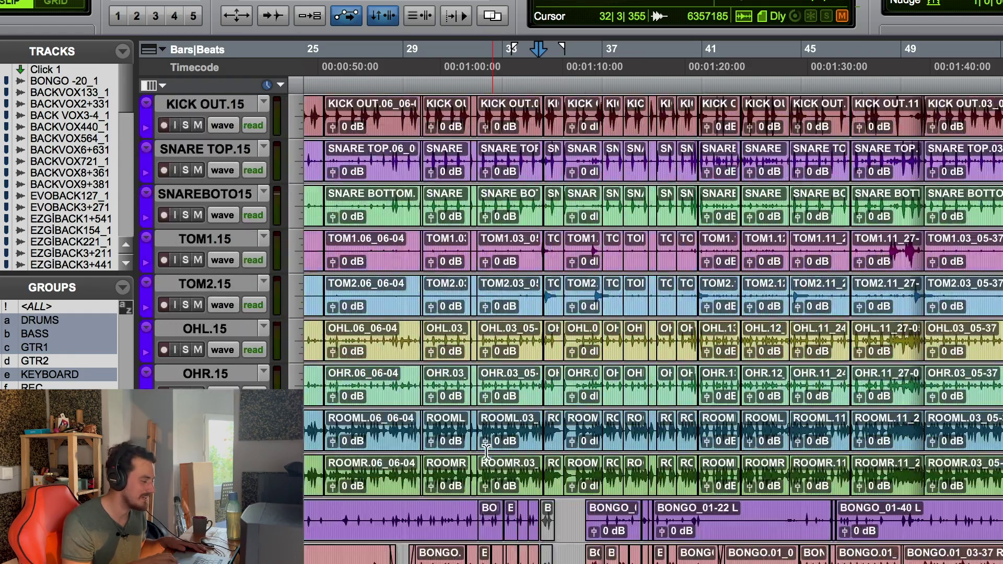
{"action": "scroll", "coordinate": [486, 452], "scroll_direction": "up", "scroll_amount": 10}
{"action": "scroll", "coordinate": [486, 452], "scroll_direction": "down", "scroll_amount": 2}
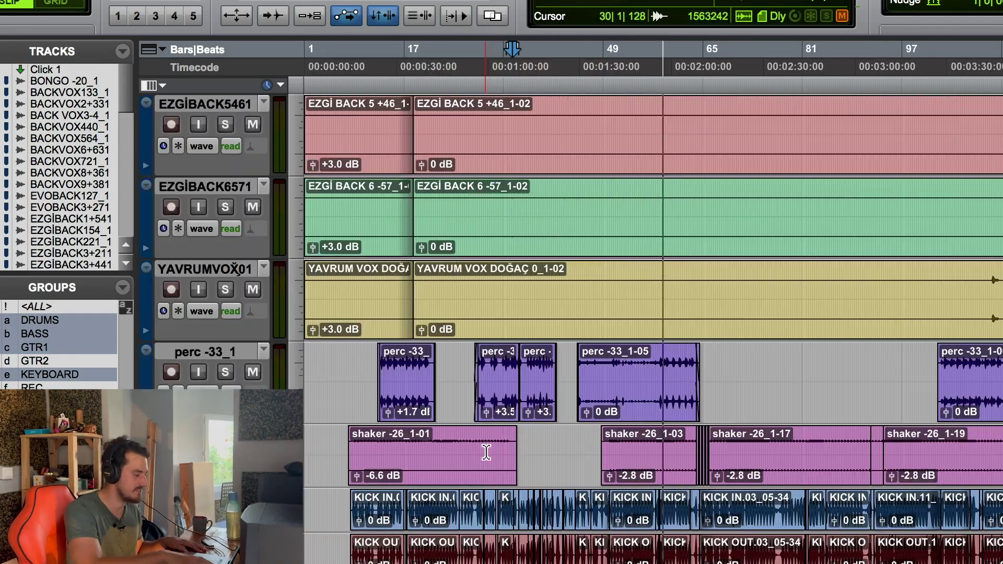
{"action": "scroll", "coordinate": [486, 452], "scroll_direction": "down", "scroll_amount": 10}
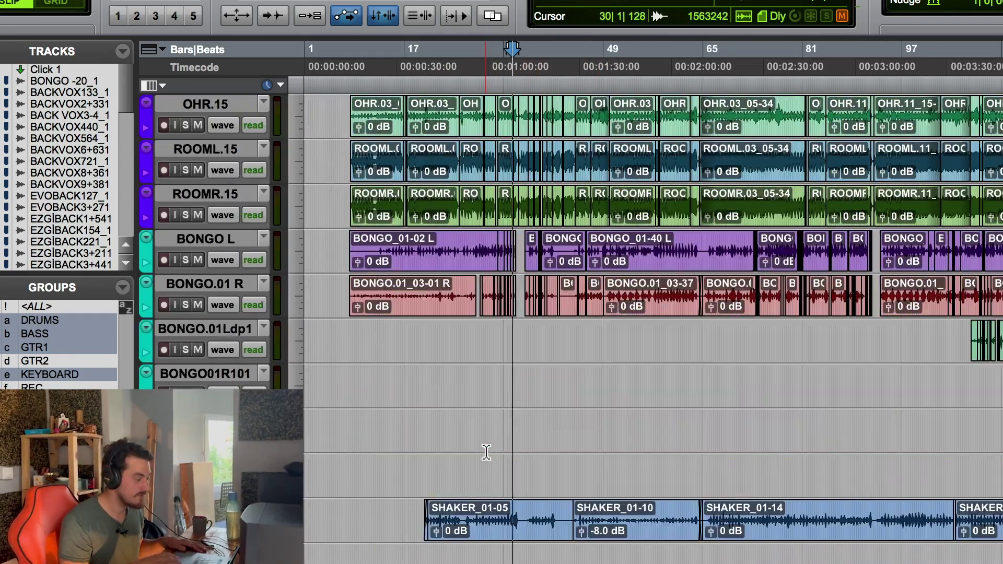
{"action": "scroll", "coordinate": [486, 453], "scroll_direction": "up", "scroll_amount": 5}
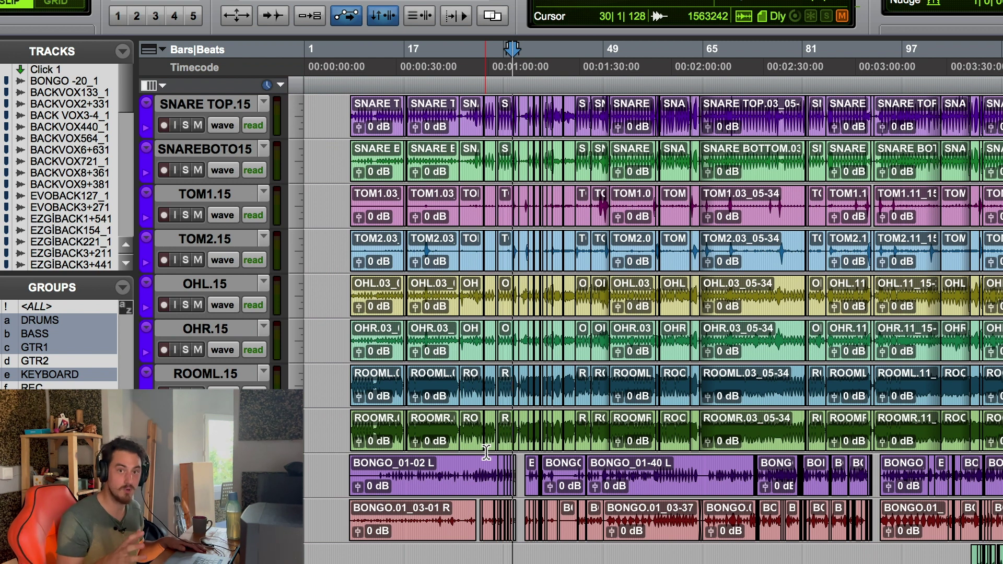
{"action": "scroll", "coordinate": [487, 452], "scroll_direction": "up", "scroll_amount": 3}
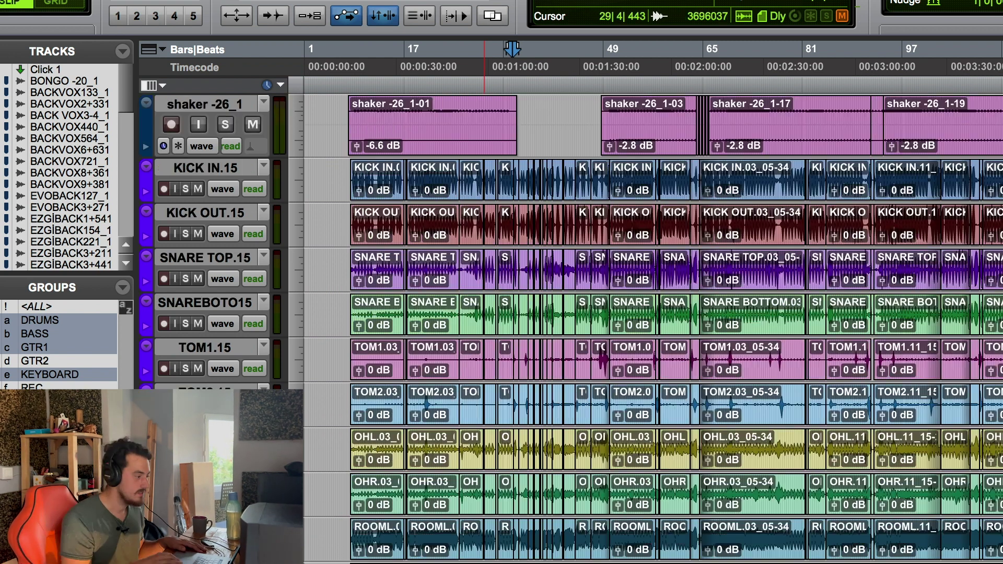
{"action": "scroll", "coordinate": [565, 343], "scroll_direction": "up", "scroll_amount": 7}
{"action": "scroll", "coordinate": [565, 342], "scroll_direction": "down", "scroll_amount": 6}
{"action": "scroll", "coordinate": [564, 342], "scroll_direction": "up", "scroll_amount": 2}
{"action": "scroll", "coordinate": [565, 342], "scroll_direction": "down", "scroll_amount": 8}
{"action": "scroll", "coordinate": [564, 342], "scroll_direction": "up", "scroll_amount": 7}
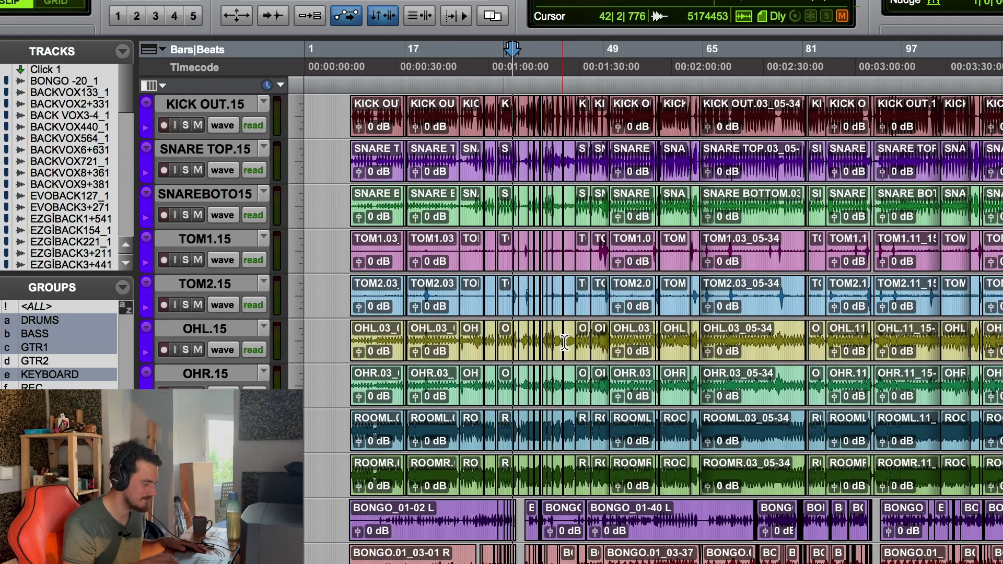
{"action": "scroll", "coordinate": [564, 342], "scroll_direction": "down", "scroll_amount": 5}
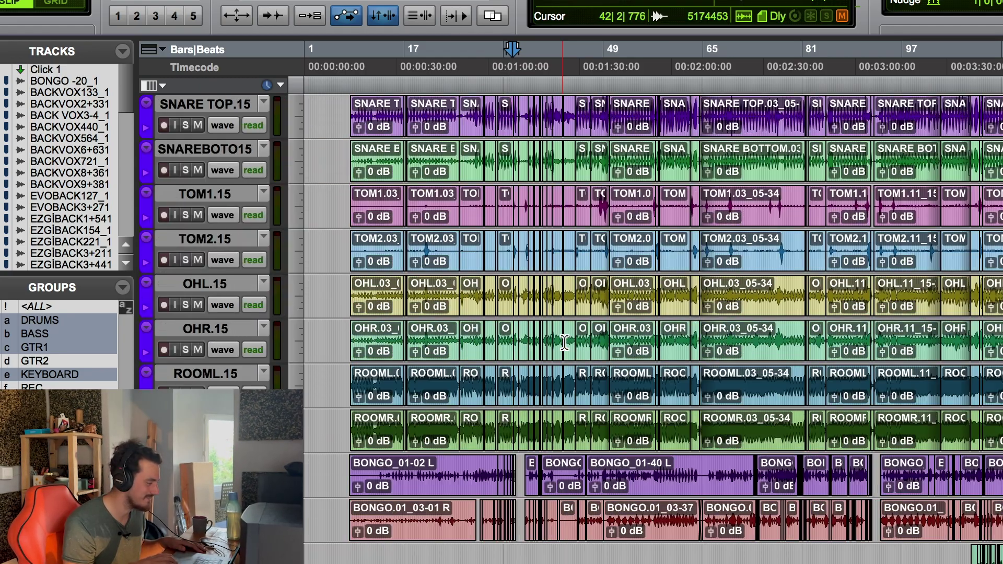
{"action": "scroll", "coordinate": [565, 342], "scroll_direction": "down", "scroll_amount": 5}
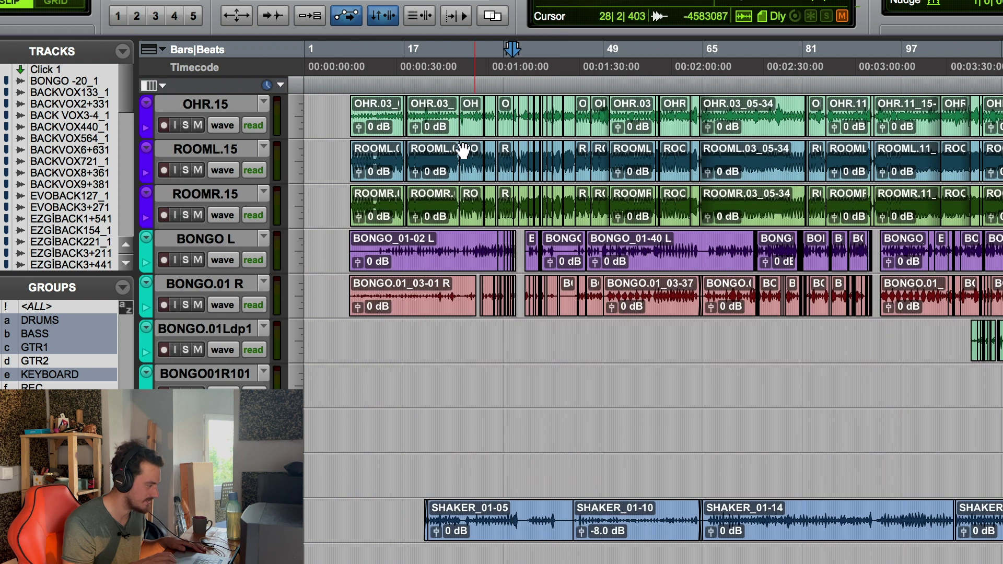
Solo BONGO L and play it alone from about bar 13.
{"action": "left_click", "coordinate": [380, 63]}
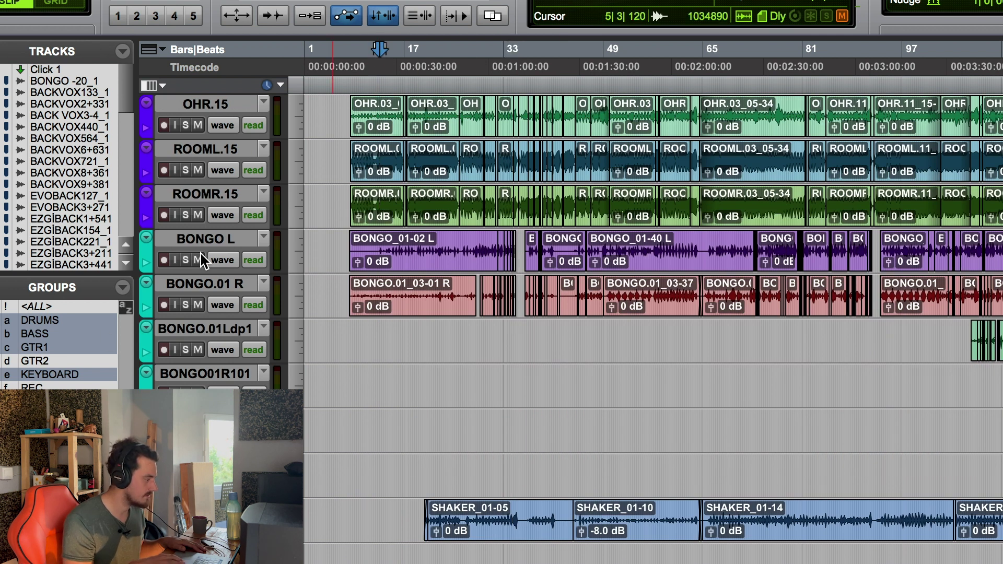
{"action": "key", "text": "space"}
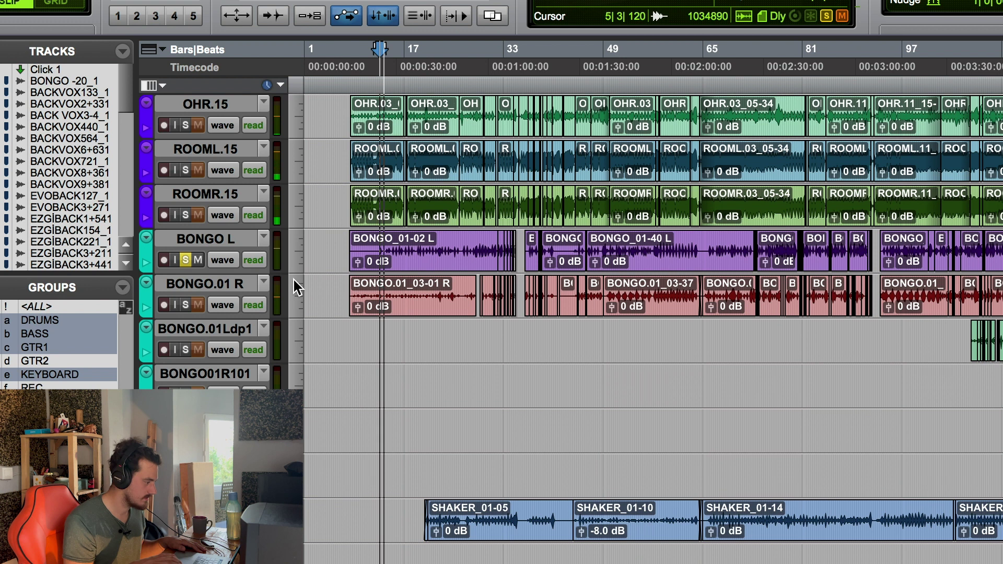
{"action": "key", "text": "super+bracketright"}
{"action": "key", "text": "super+bracketright"}
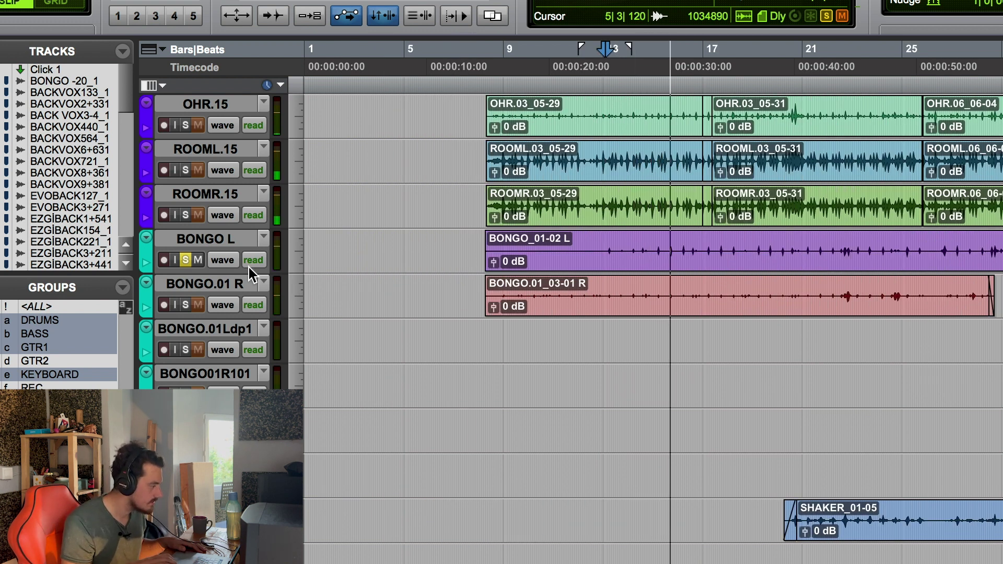
Enlarge the BONGO L track's height, listen to it soloed up to about bar 25, and stop.
{"action": "key", "text": "ctrl+Down"}
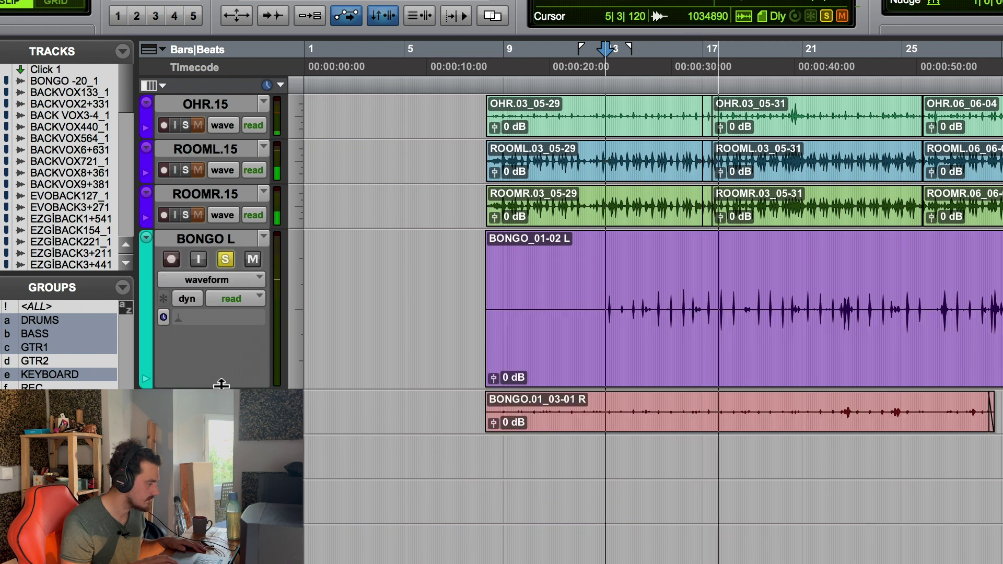
{"action": "left_click_drag", "start_coordinate": [222, 384], "coordinate": [221, 328]}
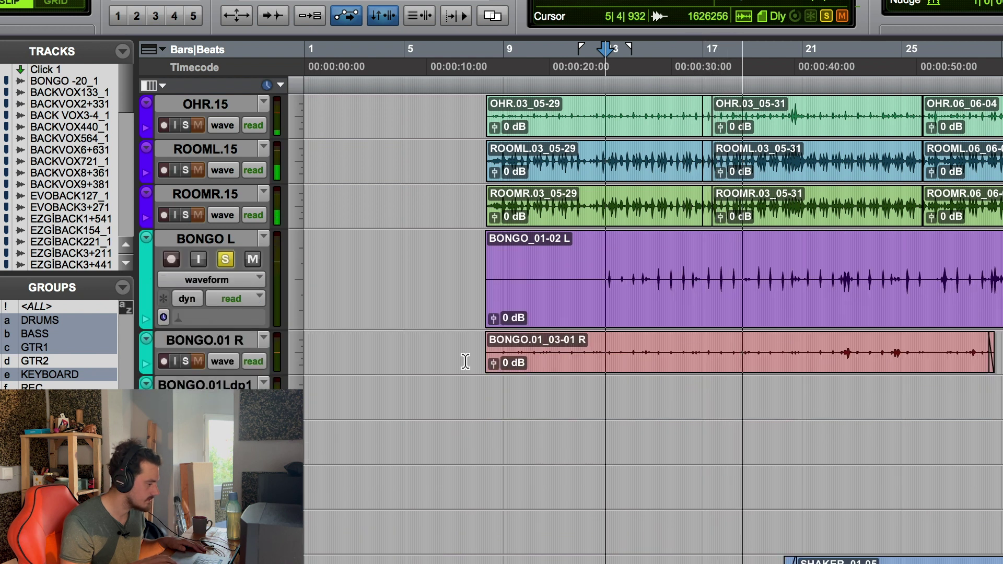
{"action": "scroll", "coordinate": [465, 361], "scroll_direction": "right", "scroll_amount": 5}
{"action": "scroll", "coordinate": [464, 361], "scroll_direction": "right", "scroll_amount": 4}
{"action": "scroll", "coordinate": [465, 361], "scroll_direction": "right", "scroll_amount": 4}
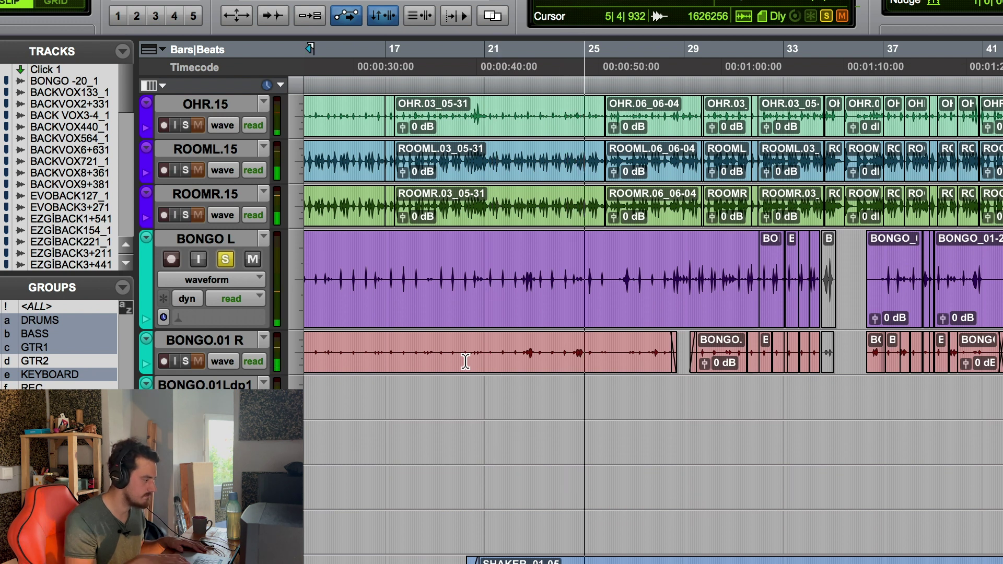
{"action": "key", "text": "space"}
{"action": "key", "text": "space"}
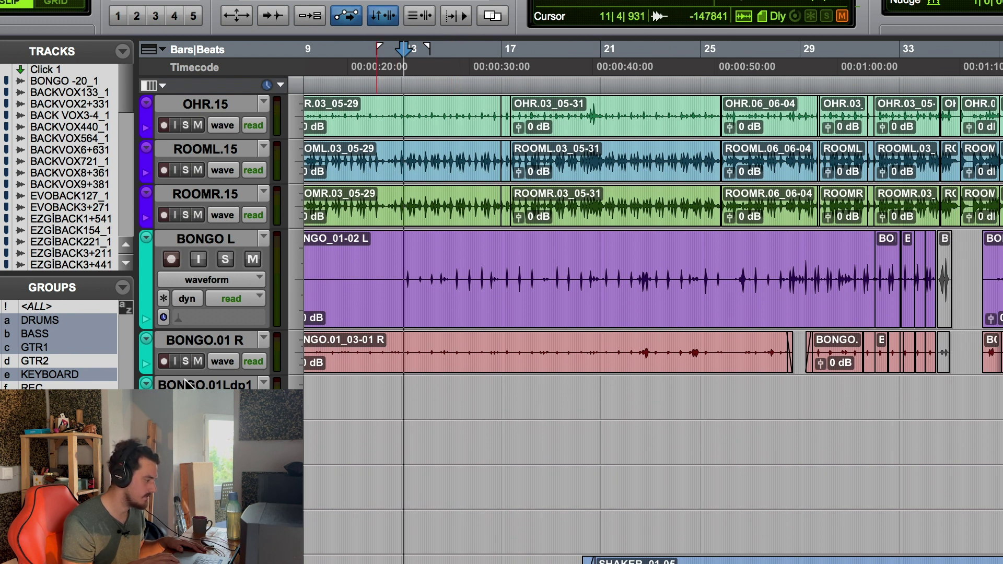
Solo BONGO L and BONGO.01 R together and play both from about bar 13.
{"action": "left_click", "coordinate": [185, 362]}
{"action": "left_click", "coordinate": [224, 258]}
{"action": "key", "text": "space"}
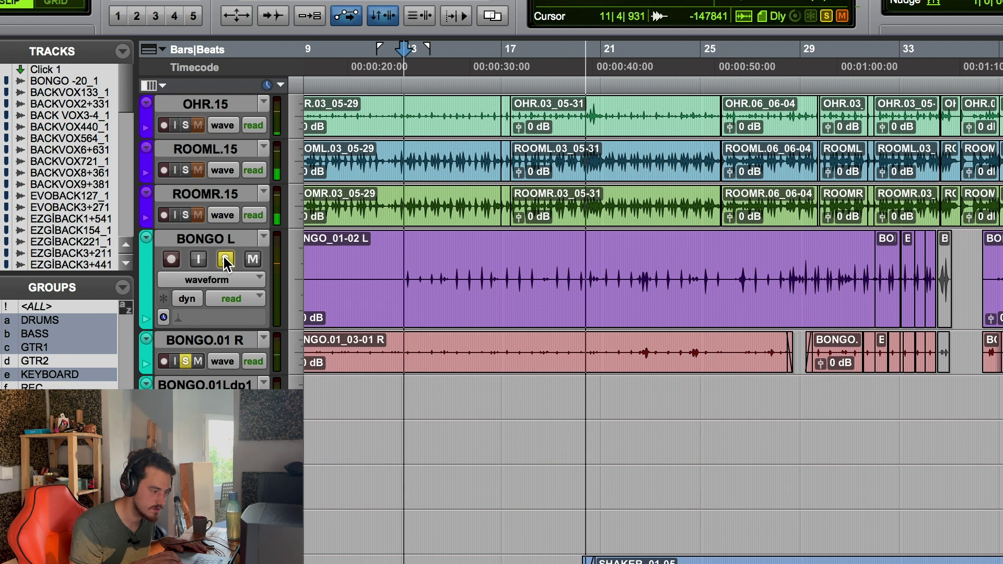
Stop playback and clear the solos on BONGO L and BONGO.01 R.
{"action": "key", "text": "space"}
{"action": "left_click", "coordinate": [225, 259]}
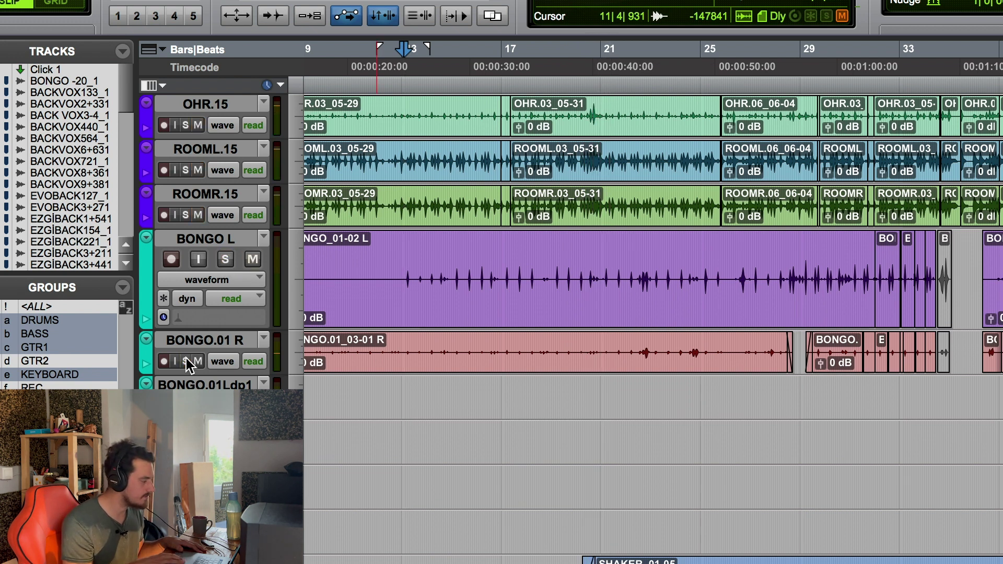
{"action": "key", "text": "super+bracketleft"}
{"action": "key", "text": "super+bracketleft"}
{"action": "key", "text": "super+bracketleft"}
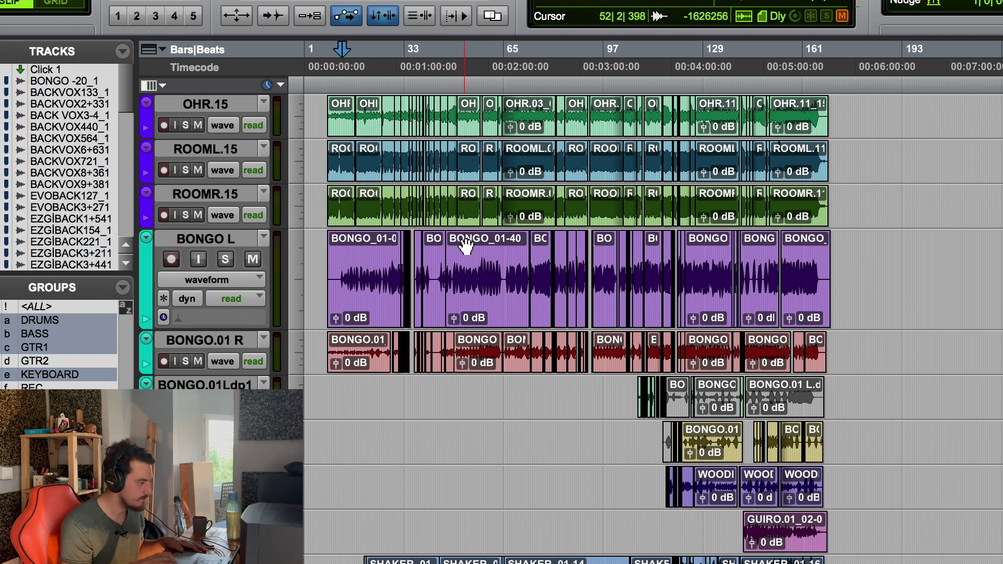
Play a soloed part from about bar 26, and clear the solo.
{"action": "scroll", "coordinate": [466, 246], "scroll_direction": "down", "scroll_amount": 5}
{"action": "left_click", "coordinate": [388, 65]}
{"action": "key", "text": "shift+s"}
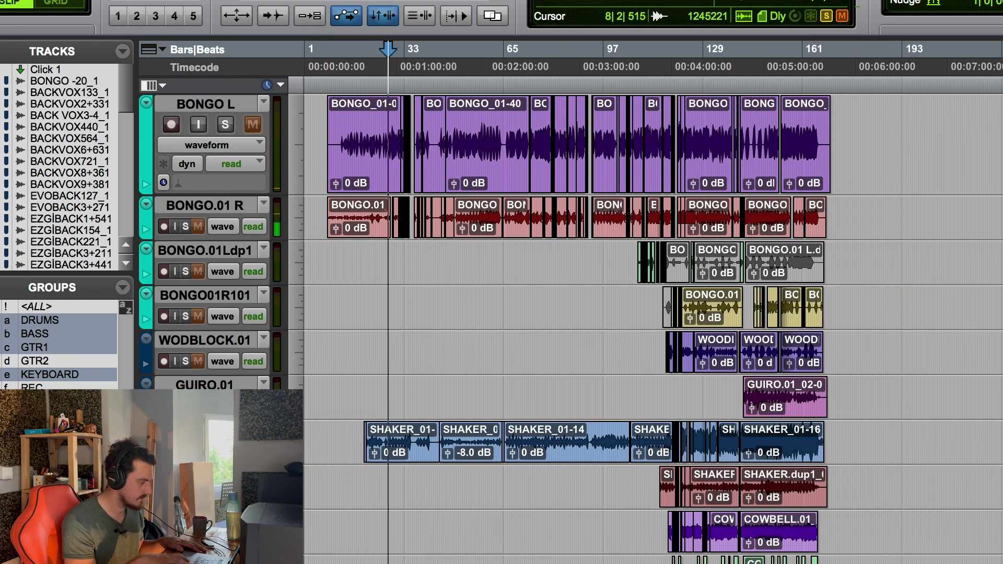
{"action": "key", "text": "shift+s"}
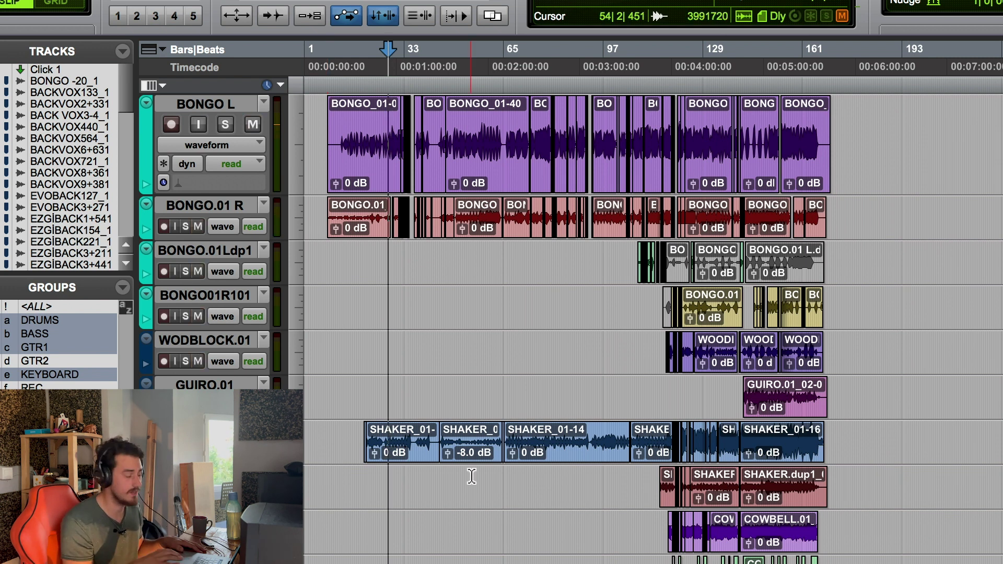
Bring up the ROSE GTR and GIBSGSOLO3_1 guitar tracks and set the playback position near the start of the song.
{"action": "scroll", "coordinate": [453, 299], "scroll_direction": "up", "scroll_amount": 2}
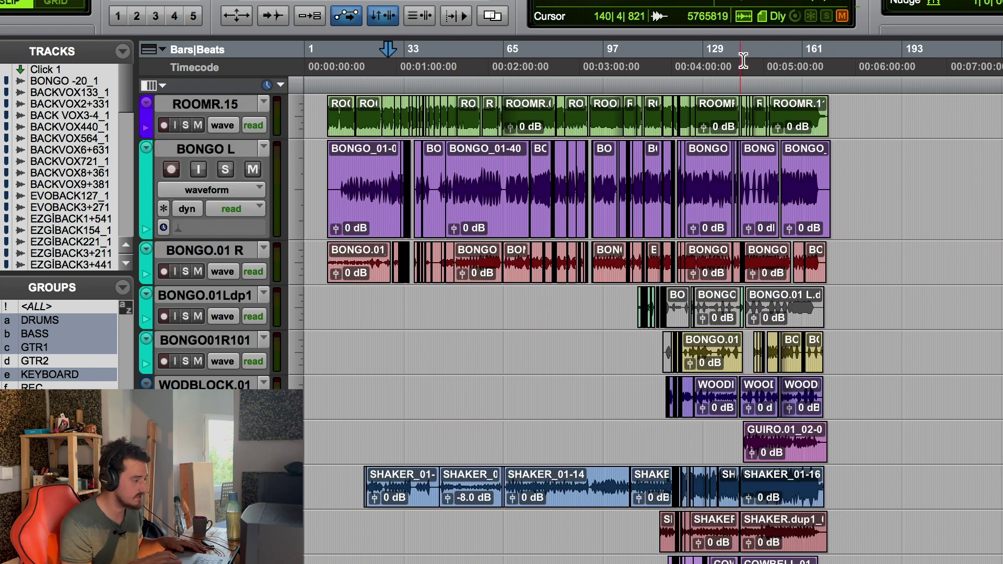
{"action": "scroll", "coordinate": [570, 230], "scroll_direction": "up", "scroll_amount": 4}
{"action": "scroll", "coordinate": [570, 233], "scroll_direction": "down", "scroll_amount": 15}
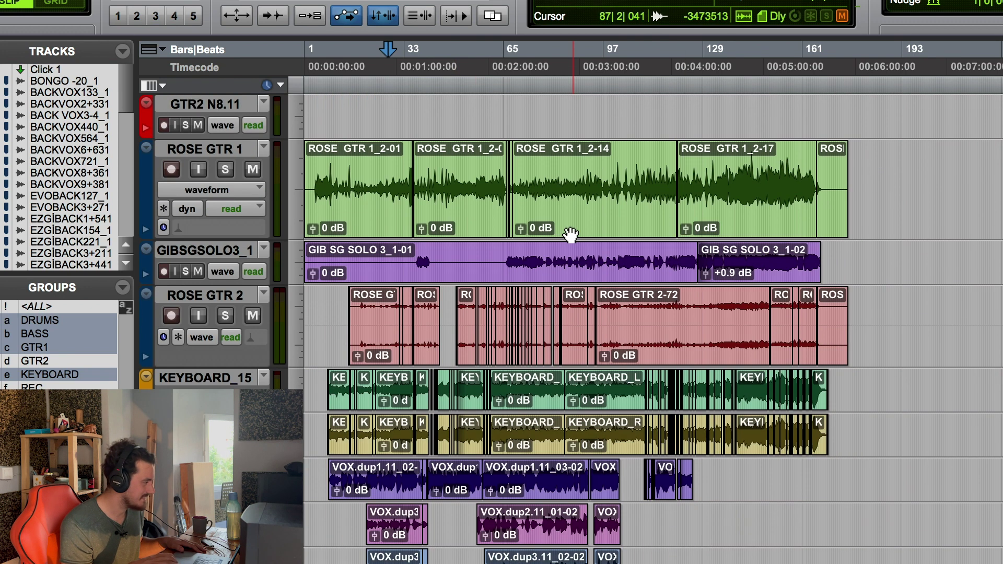
{"action": "left_click", "coordinate": [355, 52]}
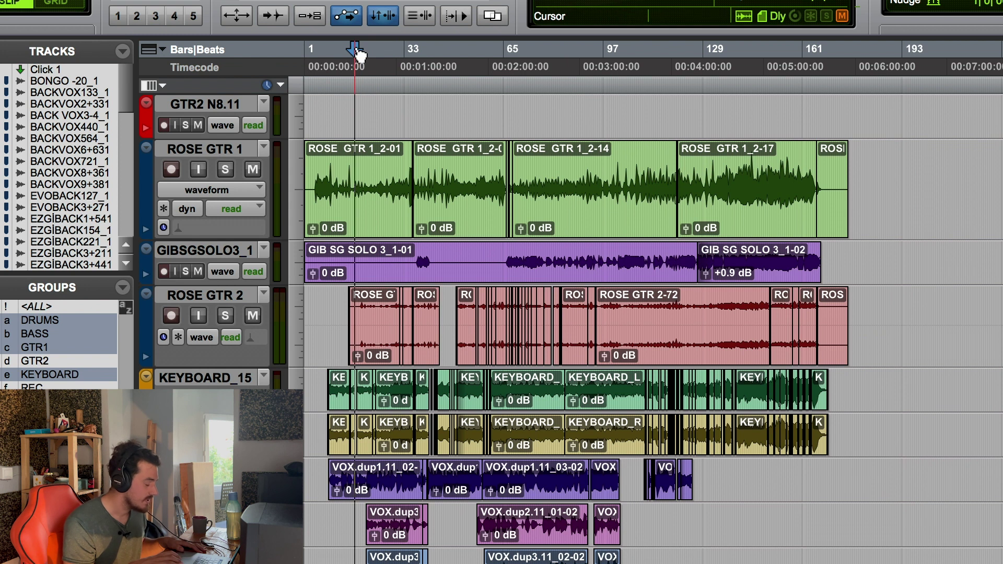
{"action": "left_click", "coordinate": [321, 51]}
{"action": "left_click", "coordinate": [348, 51]}
{"action": "left_click", "coordinate": [312, 51]}
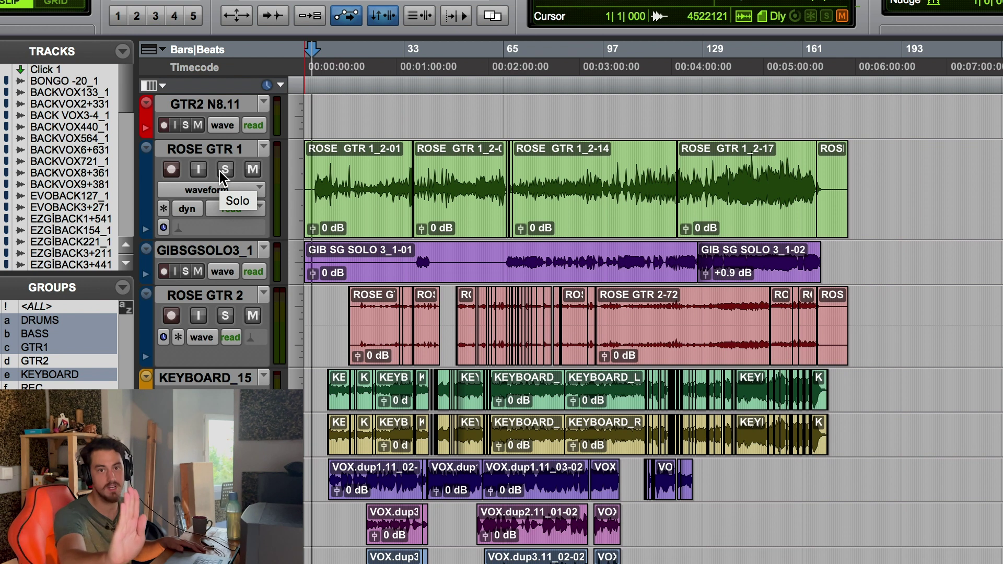
Solo ROSE GTR 1, play it alone from about bar 65, and stop.
{"action": "left_click", "coordinate": [506, 60]}
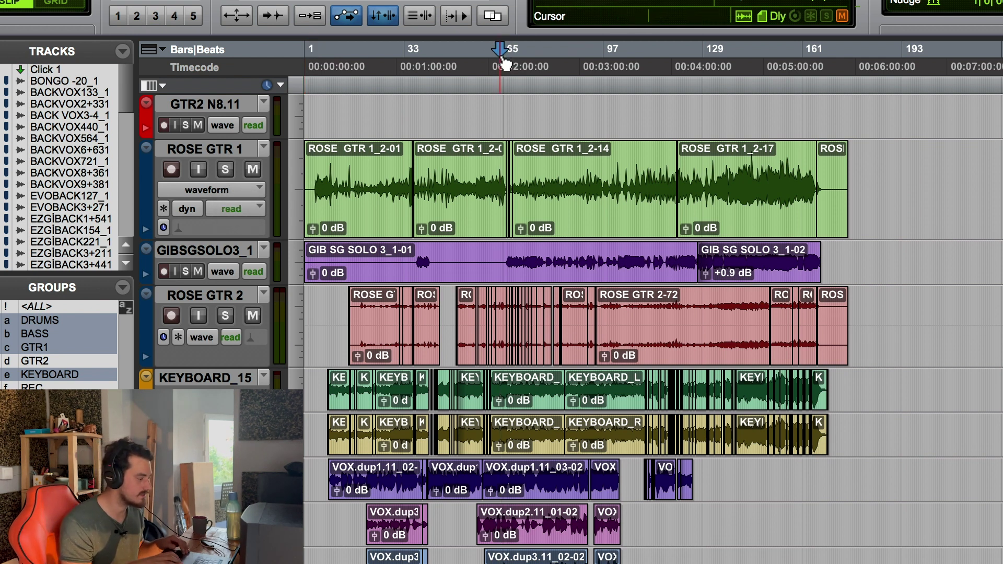
{"action": "key", "text": "super+bracketright"}
{"action": "key", "text": "super+bracketright"}
{"action": "key", "text": "super+bracketright"}
{"action": "left_click", "coordinate": [808, 59]}
{"action": "key", "text": "super+bracketright"}
{"action": "key", "text": "super+bracketright"}
{"action": "left_click", "coordinate": [225, 168]}
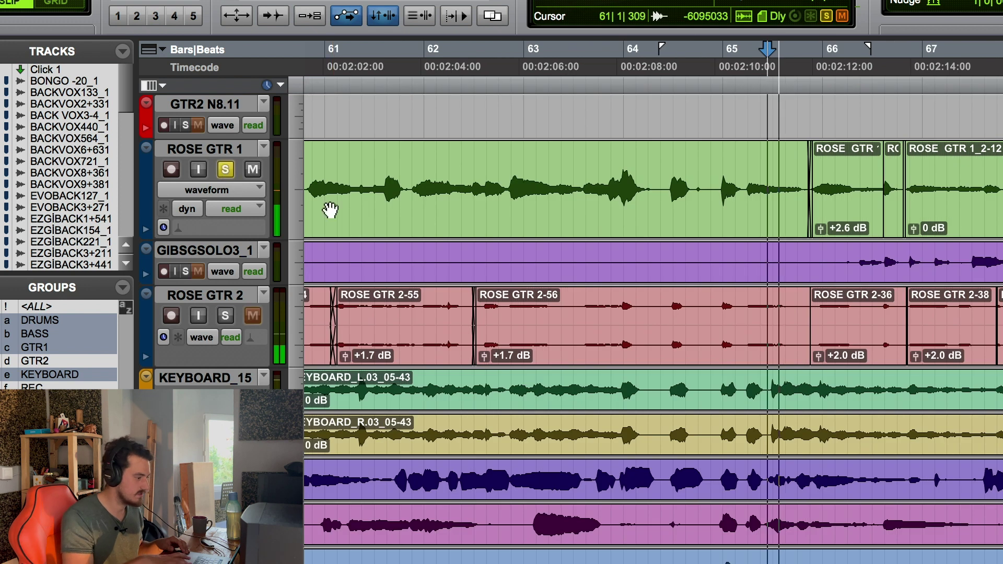
{"action": "scroll", "coordinate": [410, 235], "scroll_direction": "right", "scroll_amount": 6}
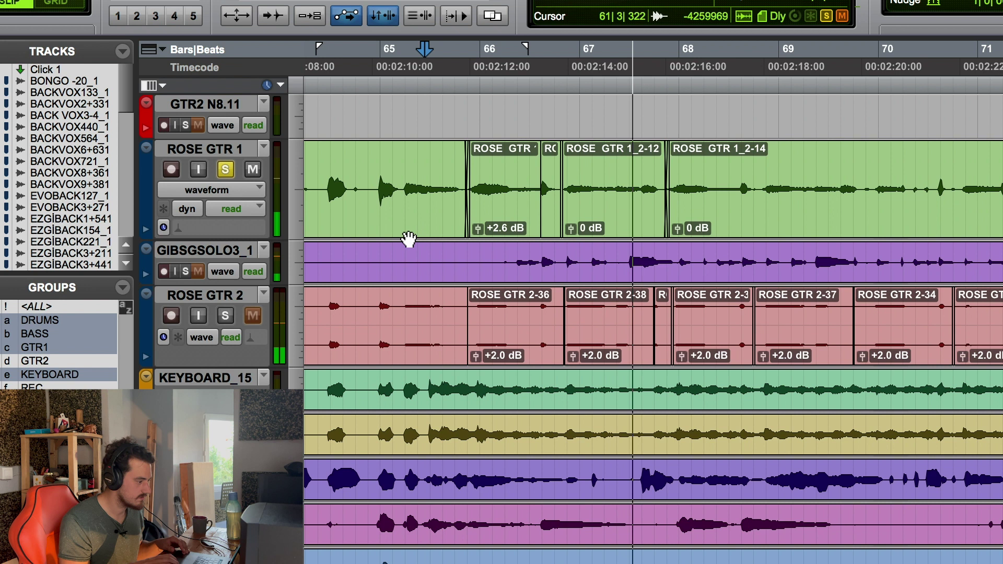
{"action": "key", "text": "super+bracketleft"}
{"action": "key", "text": "super+bracketleft"}
{"action": "key", "text": "space"}
{"action": "key", "text": "super+bracketleft"}
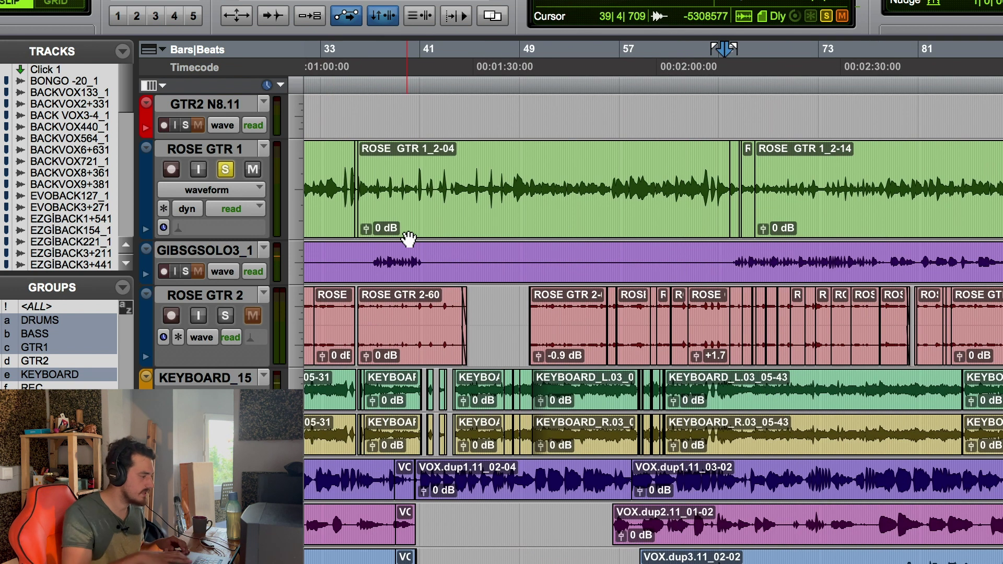
Delete the silent opening of ROSE GTR 1 up to about bar 4 and give the clip's new start a very short fade-in.
{"action": "left_click", "coordinate": [610, 253]}
{"action": "scroll", "coordinate": [611, 253], "scroll_direction": "down", "scroll_amount": 5}
{"action": "scroll", "coordinate": [612, 253], "scroll_direction": "up", "scroll_amount": 7}
{"action": "scroll", "coordinate": [612, 252], "scroll_direction": "left", "scroll_amount": 10}
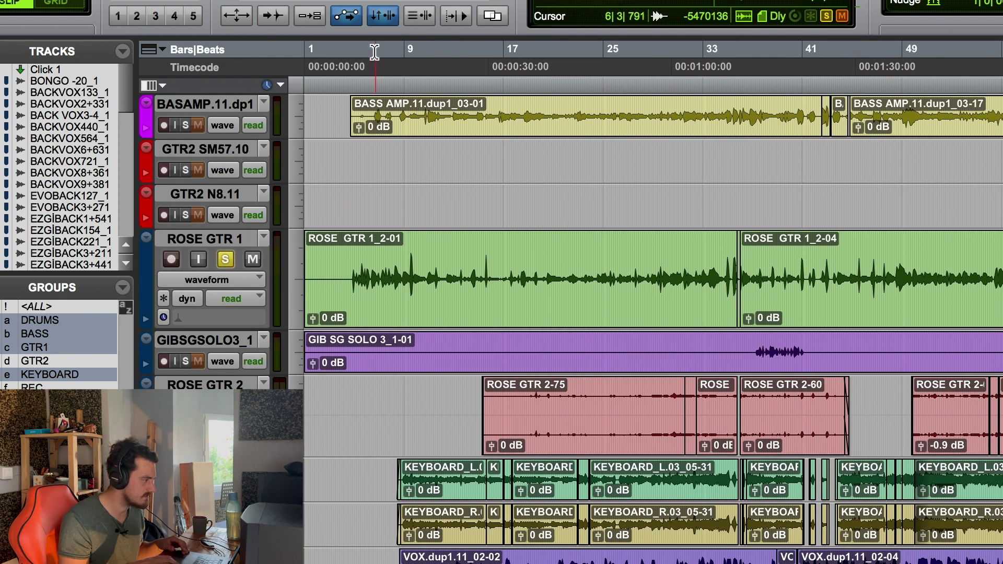
{"action": "left_click", "coordinate": [347, 50]}
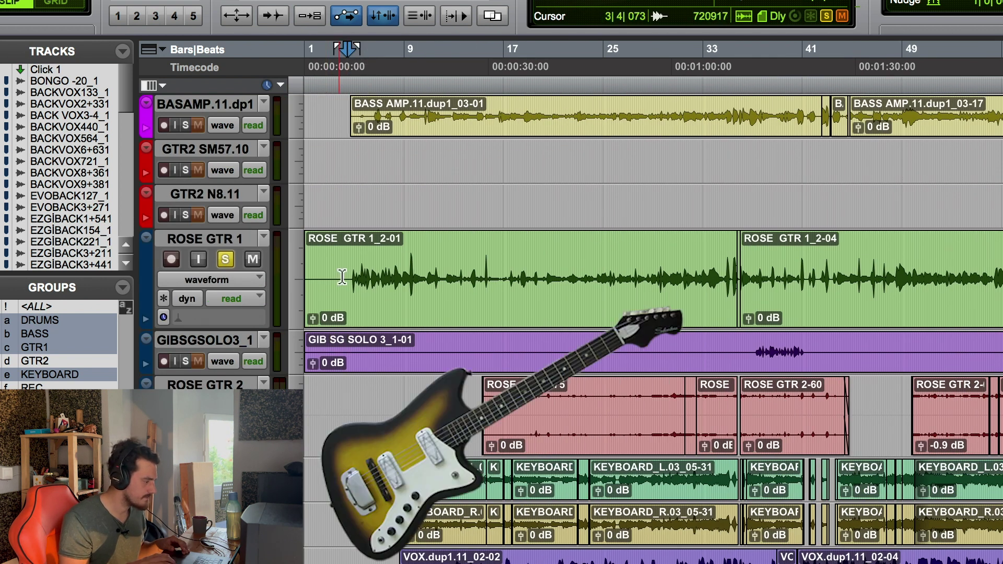
{"action": "left_click_drag", "start_coordinate": [342, 276], "coordinate": [293, 273]}
{"action": "key", "text": "Delete"}
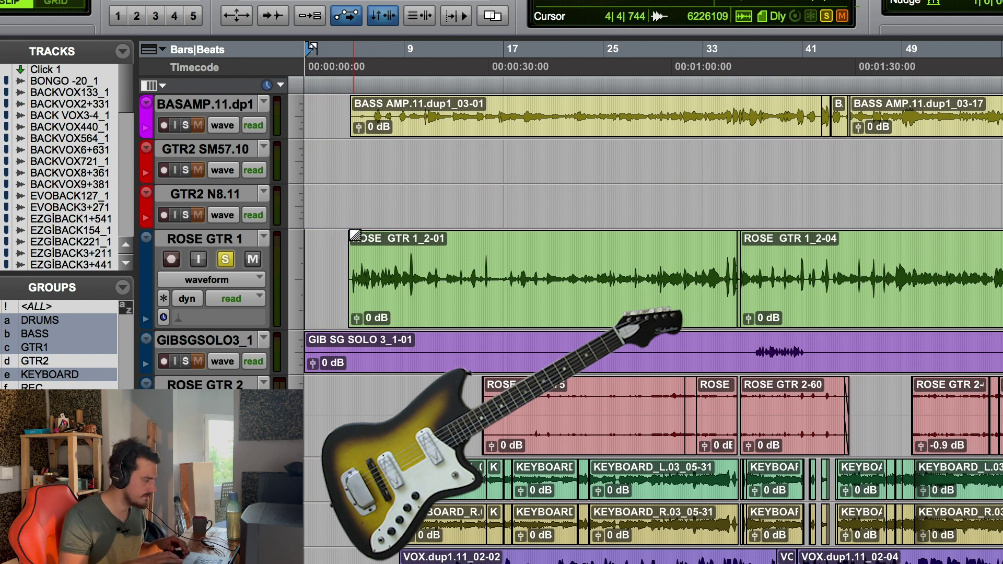
{"action": "left_click", "coordinate": [352, 230]}
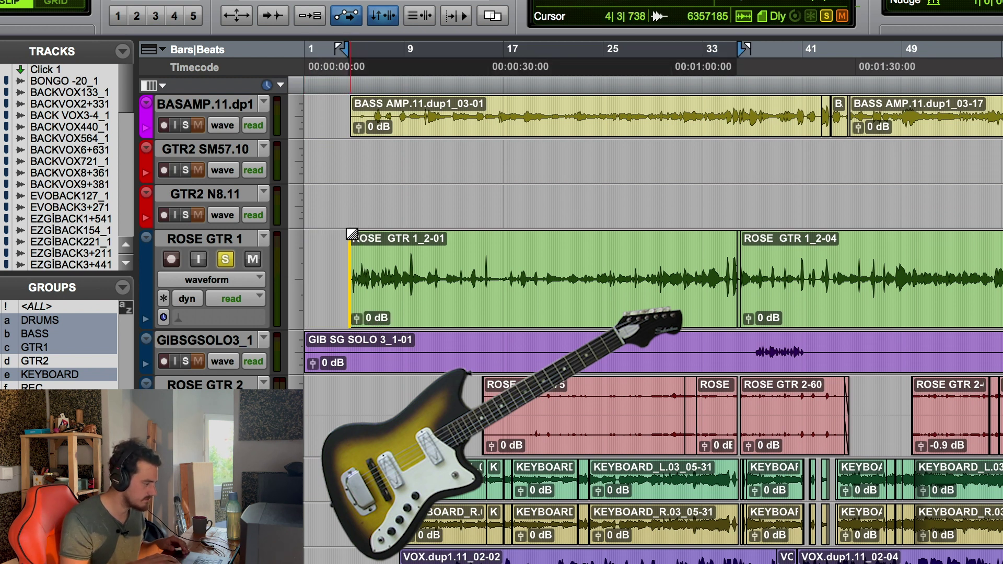
{"action": "left_click", "coordinate": [351, 232]}
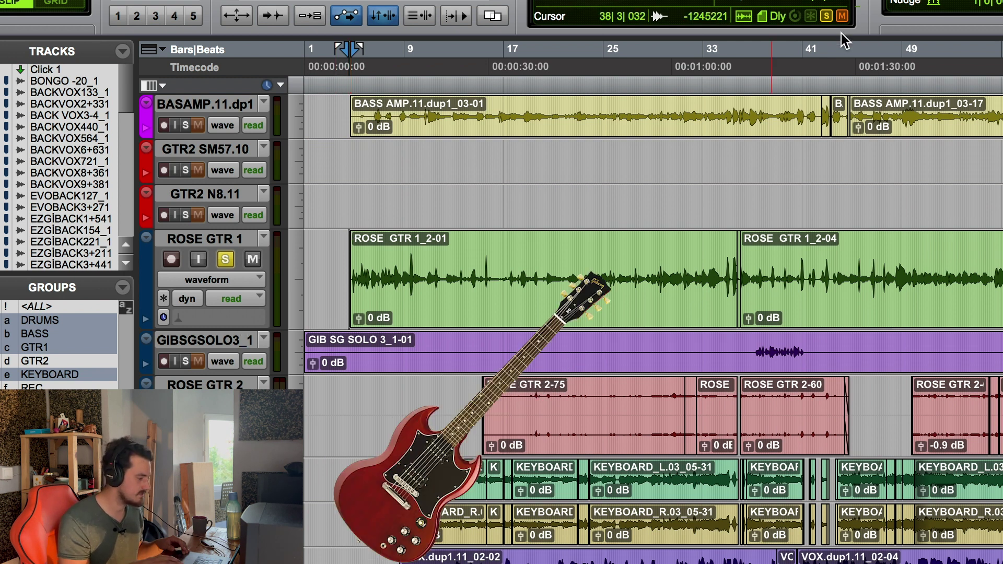
Solo GIBSGSOLO3_1 alongside ROSE GTR 1, play both from about bar 36, and stop.
{"action": "left_click", "coordinate": [740, 58]}
{"action": "key", "text": "space"}
{"action": "left_click", "coordinate": [186, 361]}
{"action": "scroll", "coordinate": [459, 216], "scroll_direction": "right", "scroll_amount": 4}
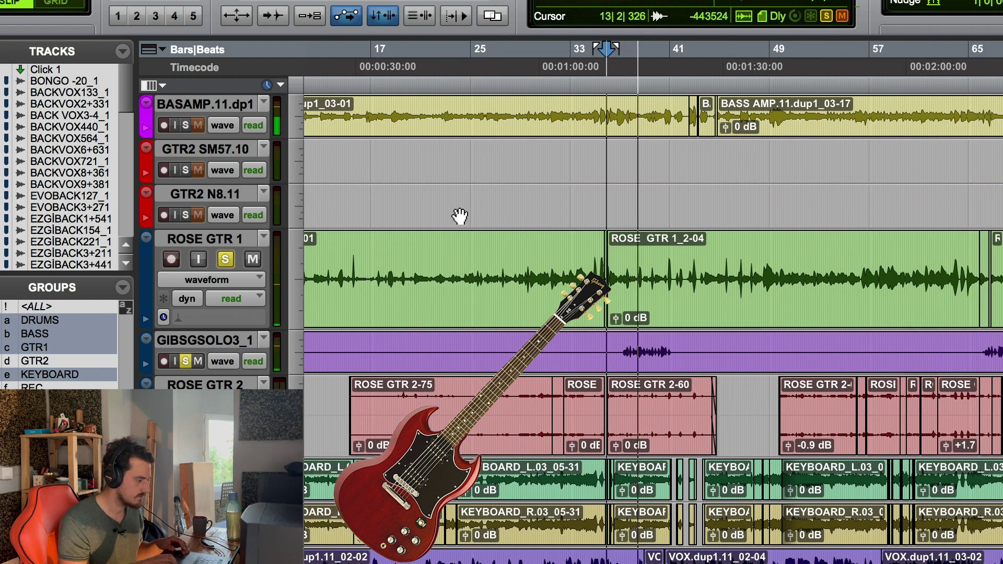
{"action": "key", "text": "space"}
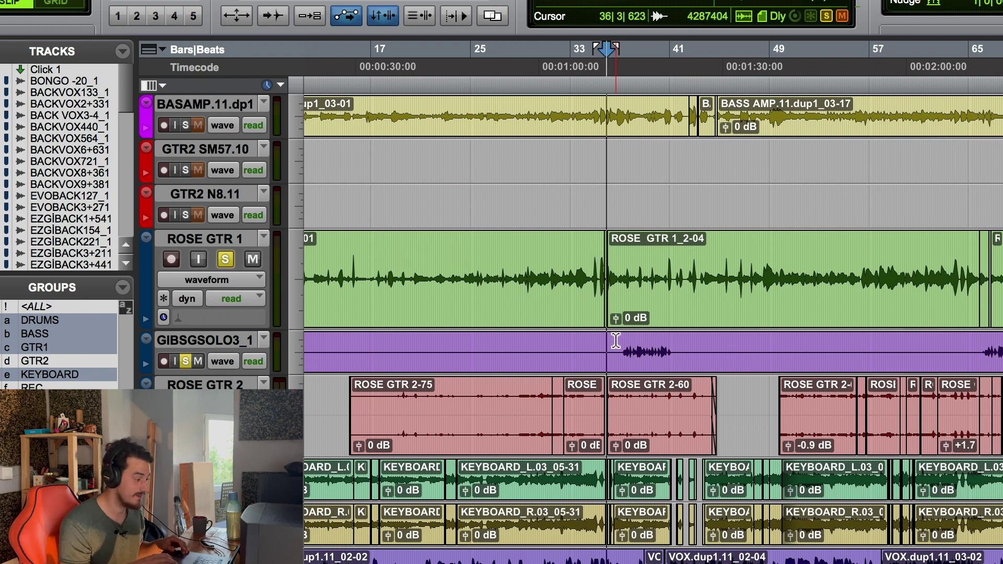
Delete the silent part of GIBSGSOLO3_1 from the song's start to just before its first notes at about bar 36.
{"action": "left_click_drag", "start_coordinate": [612, 343], "coordinate": [521, 342]}
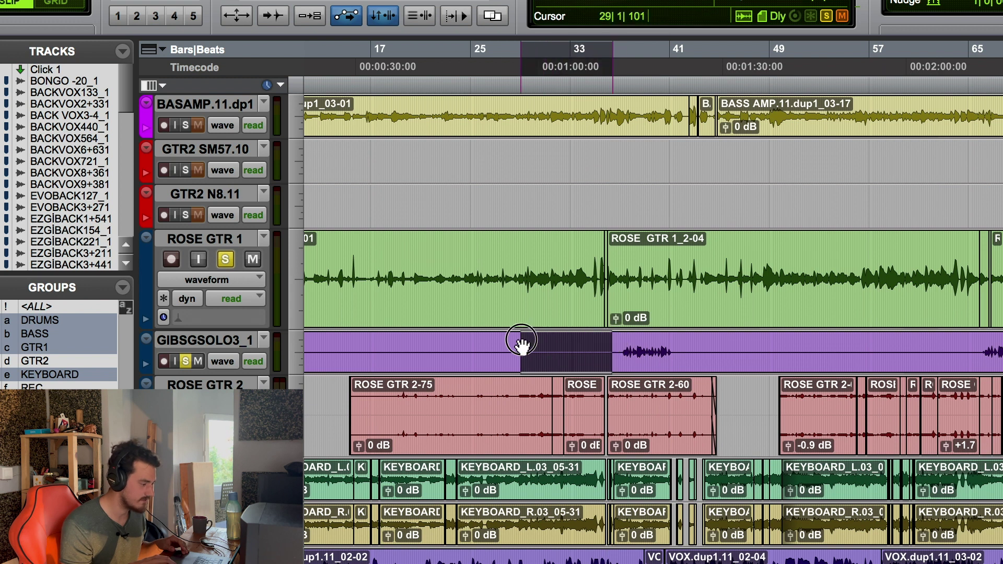
{"action": "key", "text": "Delete"}
{"action": "left_click", "coordinate": [474, 370]}
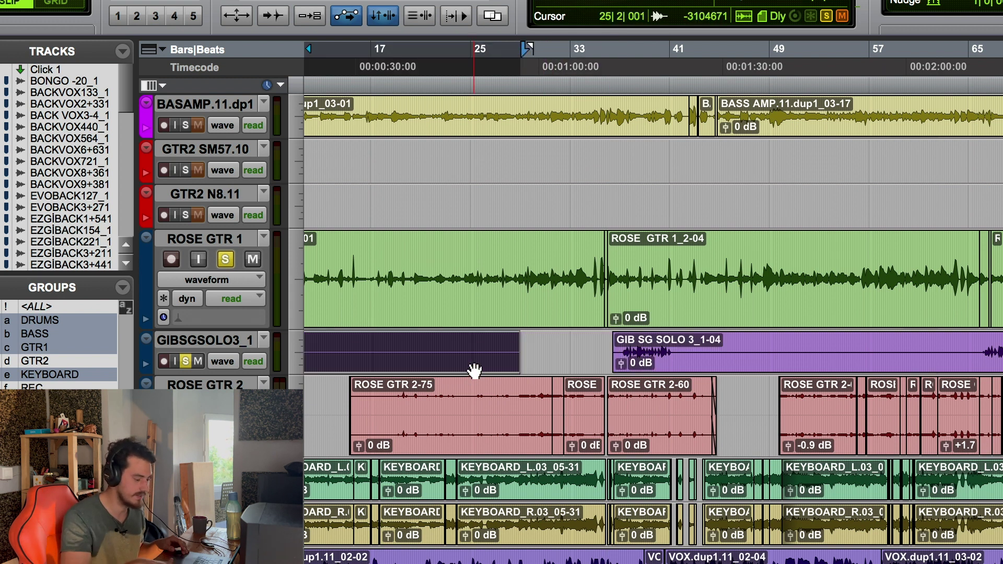
{"action": "key", "text": "Delete"}
{"action": "scroll", "coordinate": [697, 373], "scroll_direction": "right", "scroll_amount": 2}
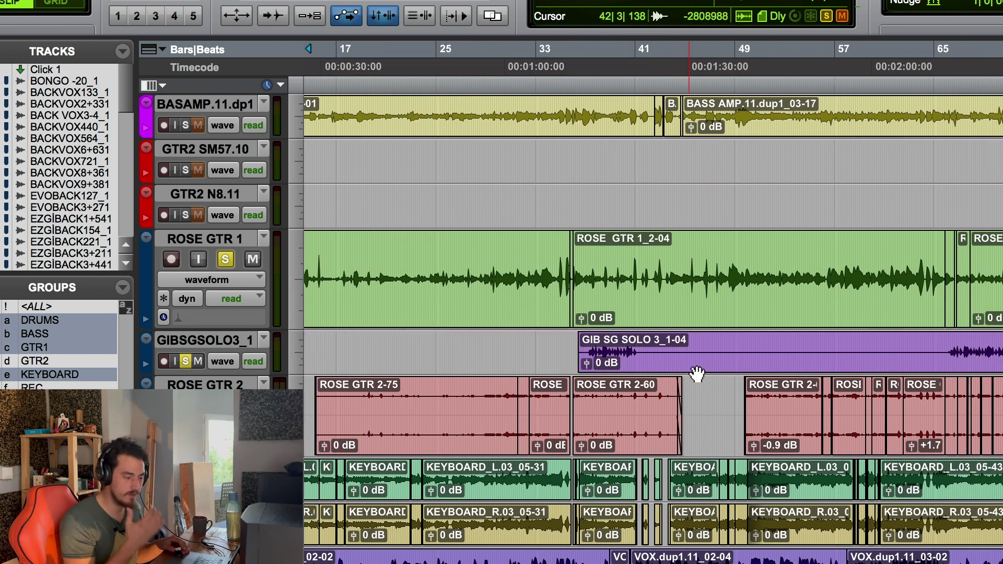
Play the soloed ROSE GTR 1 and GIBSGSOLO3_1 together from the trimmed solo clip's start, and stop.
{"action": "left_click", "coordinate": [579, 59]}
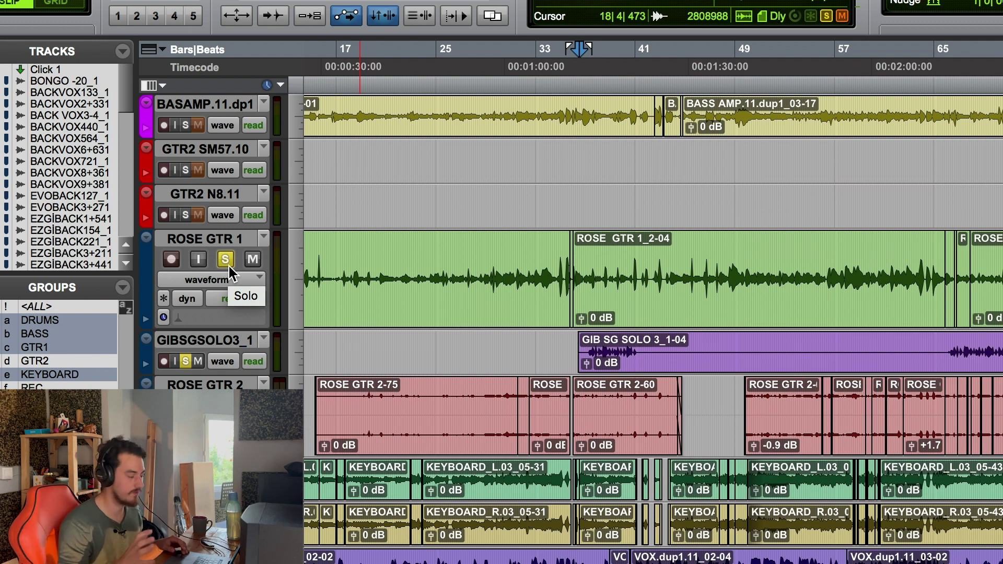
{"action": "key", "text": "space"}
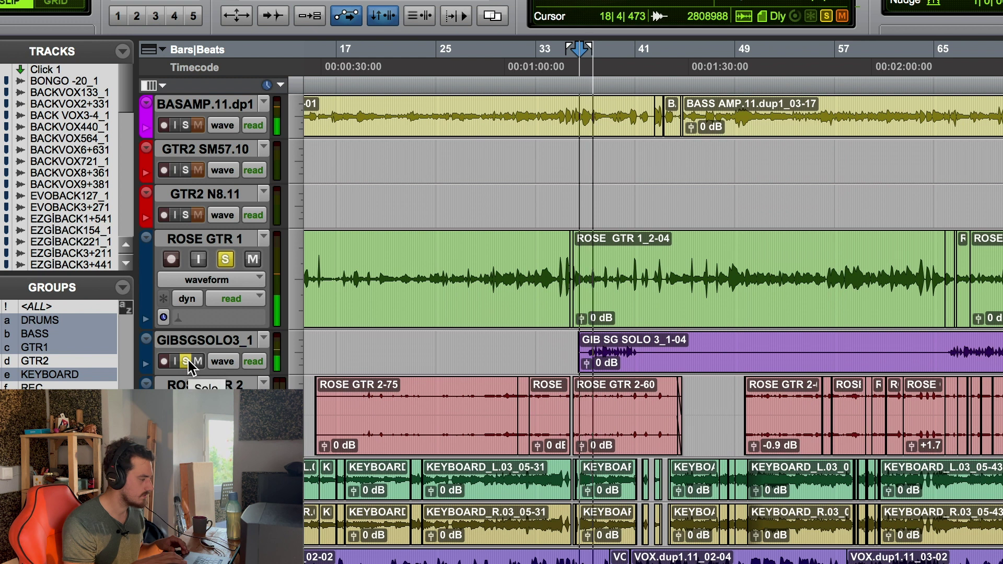
{"action": "scroll", "coordinate": [749, 54], "scroll_direction": "right", "scroll_amount": 5}
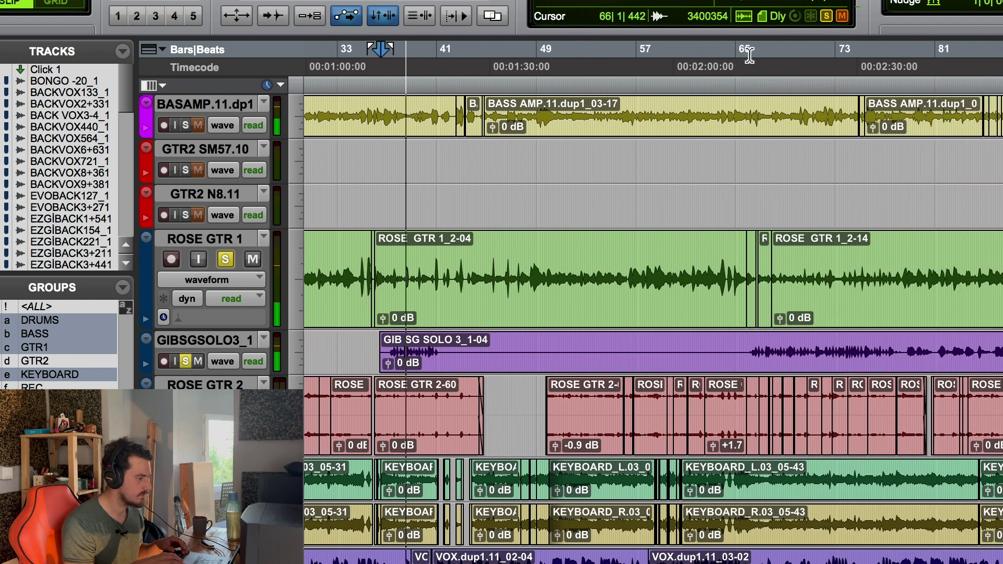
{"action": "key", "text": "space"}
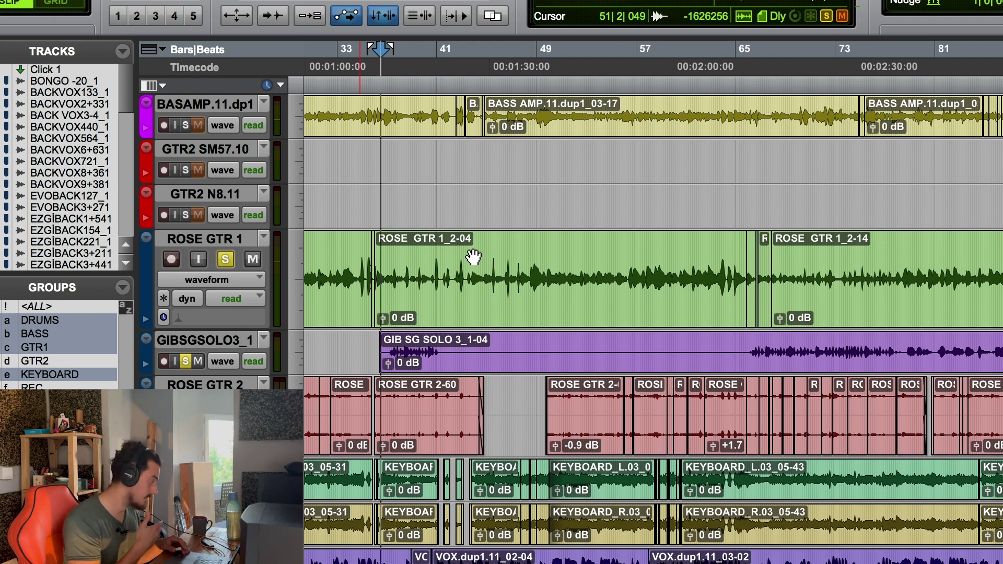
Play the two soloed guitars from about bar 66, where the second solo phrase begins, and stop.
{"action": "left_click", "coordinate": [758, 59]}
{"action": "scroll", "coordinate": [760, 62], "scroll_direction": "right", "scroll_amount": 3}
{"action": "scroll", "coordinate": [760, 62], "scroll_direction": "left", "scroll_amount": 4}
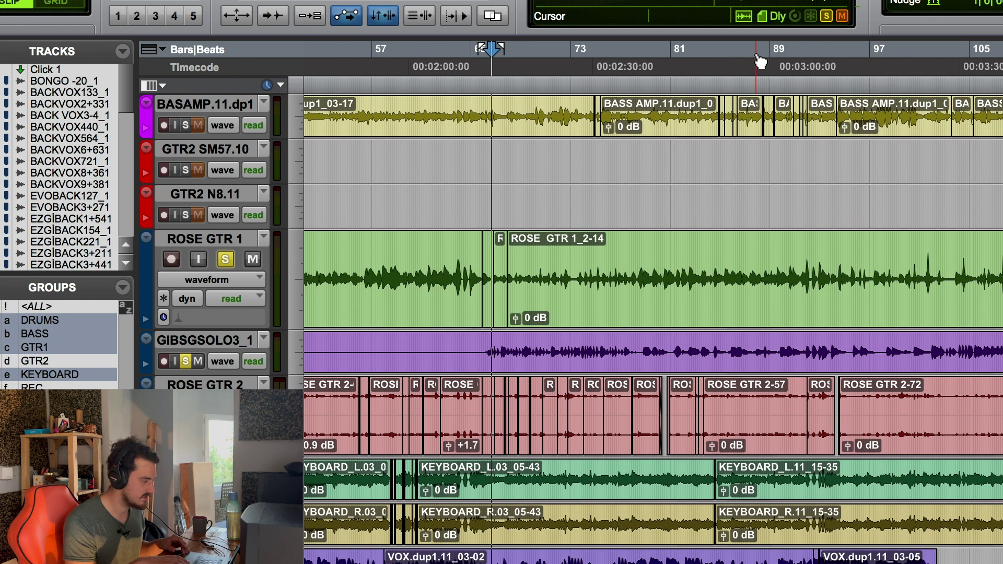
{"action": "key", "text": "space"}
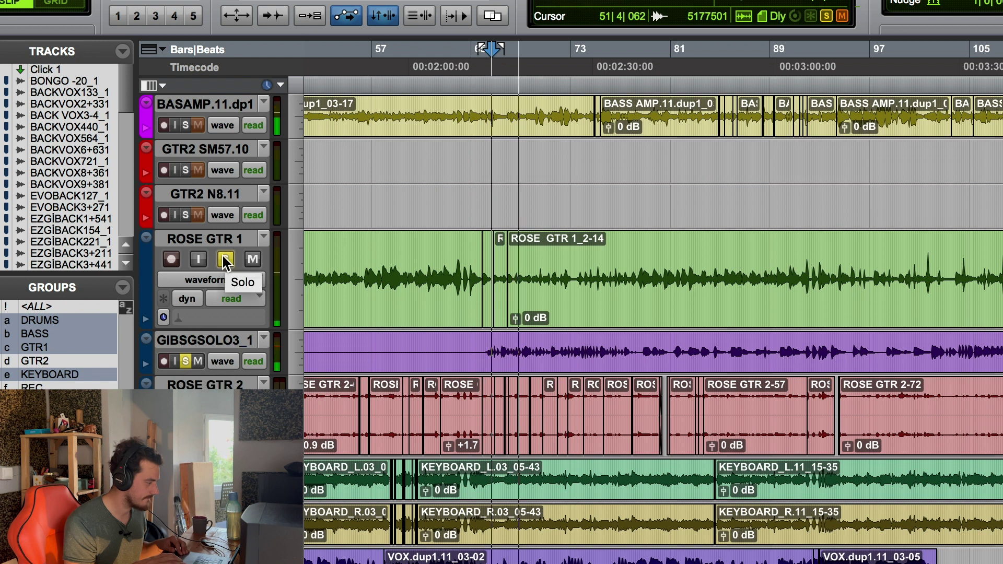
{"action": "key", "text": "space"}
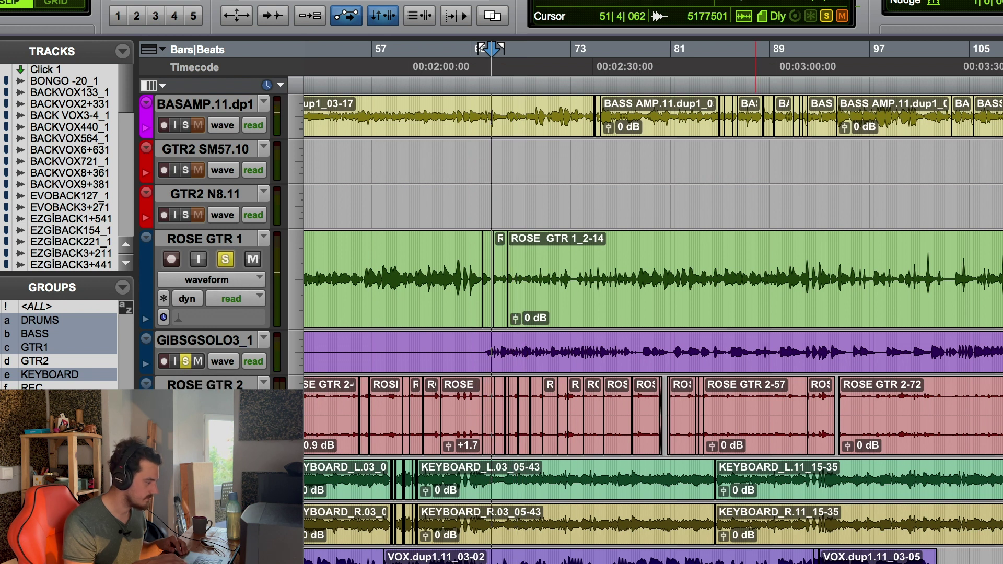
Play the soloed ROSE GTR 1 and GIBSGSOLO3_1 from about bar 61, and move playback back to about bar 48.
{"action": "left_click", "coordinate": [423, 92]}
{"action": "key", "text": "space"}
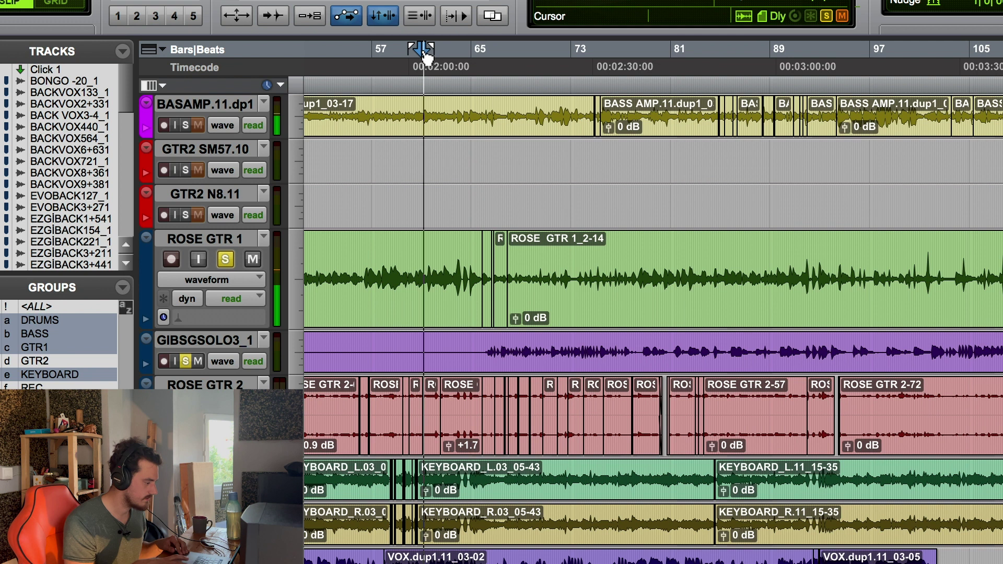
{"action": "scroll", "coordinate": [470, 314], "scroll_direction": "left", "scroll_amount": 2}
{"action": "left_click", "coordinate": [310, 60]}
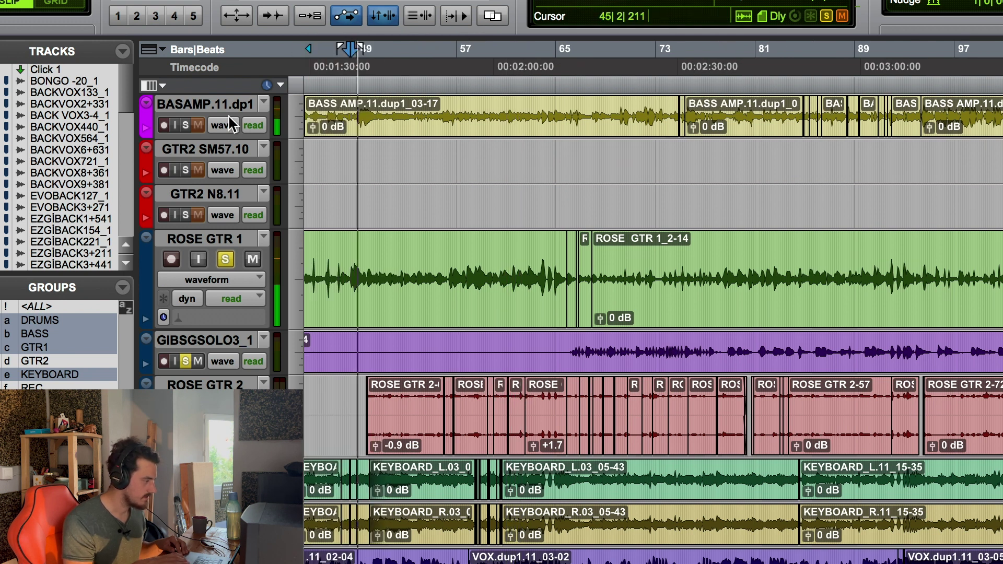
Clear the solos on ROSE GTR 1 and GIBSGSOLO3_1 and play the full mix from about bar 48.
{"action": "key", "text": "space"}
{"action": "left_click", "coordinate": [185, 363]}
{"action": "scroll", "coordinate": [452, 384], "scroll_direction": "left", "scroll_amount": 2}
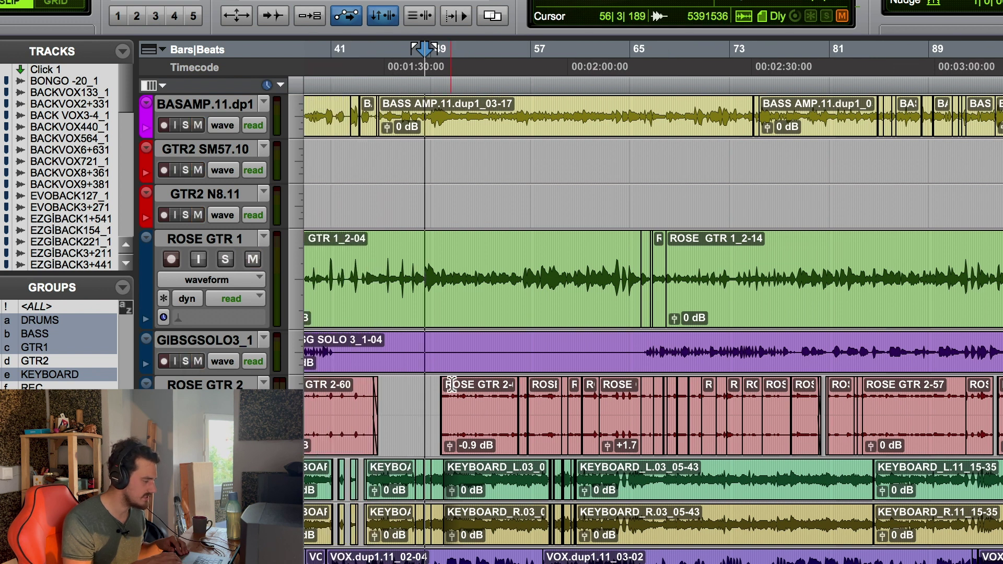
{"action": "key", "text": "space"}
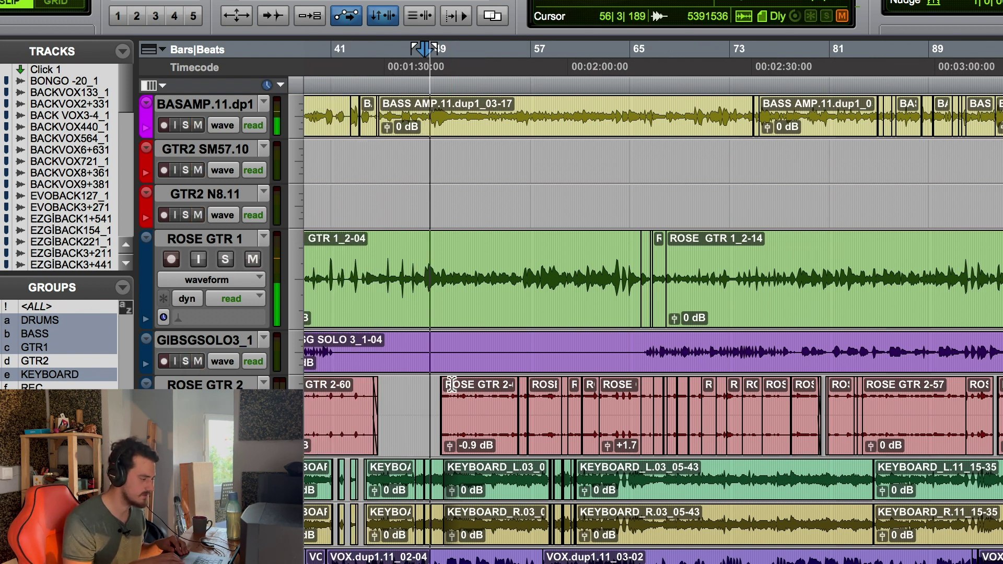
{"action": "key", "text": "space"}
Play again from about bar 48 and solo ROSE GTR 1 during playback.
{"action": "key", "text": "space"}
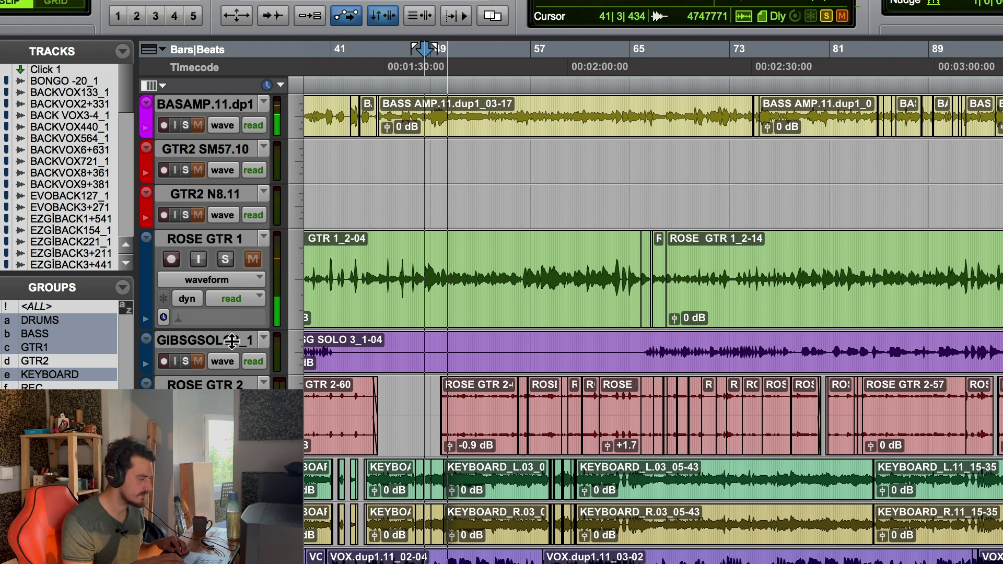
{"action": "left_click", "coordinate": [225, 259]}
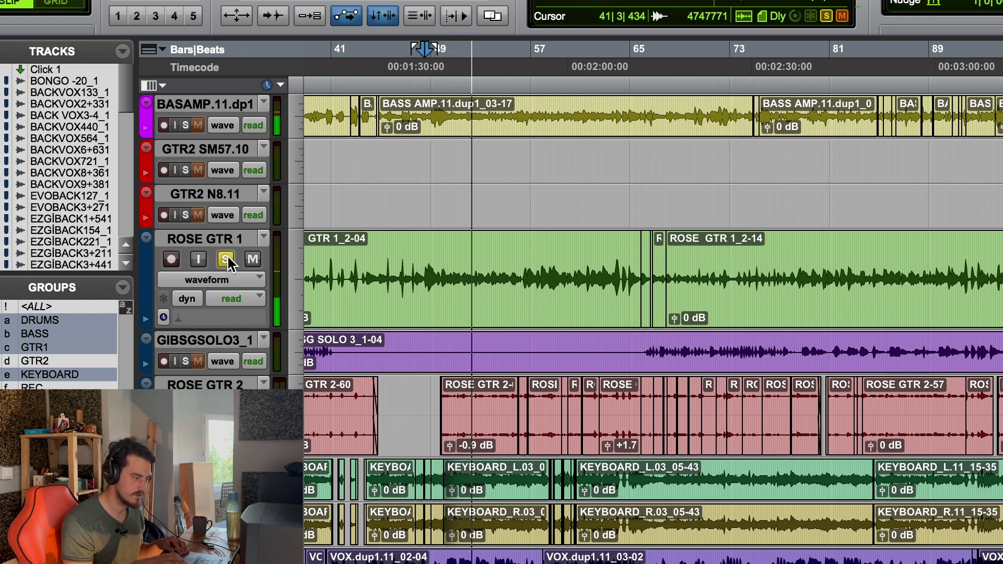
Stop playback, replay the soloed tracks from about bar 48 and stop.
{"action": "key", "text": "space"}
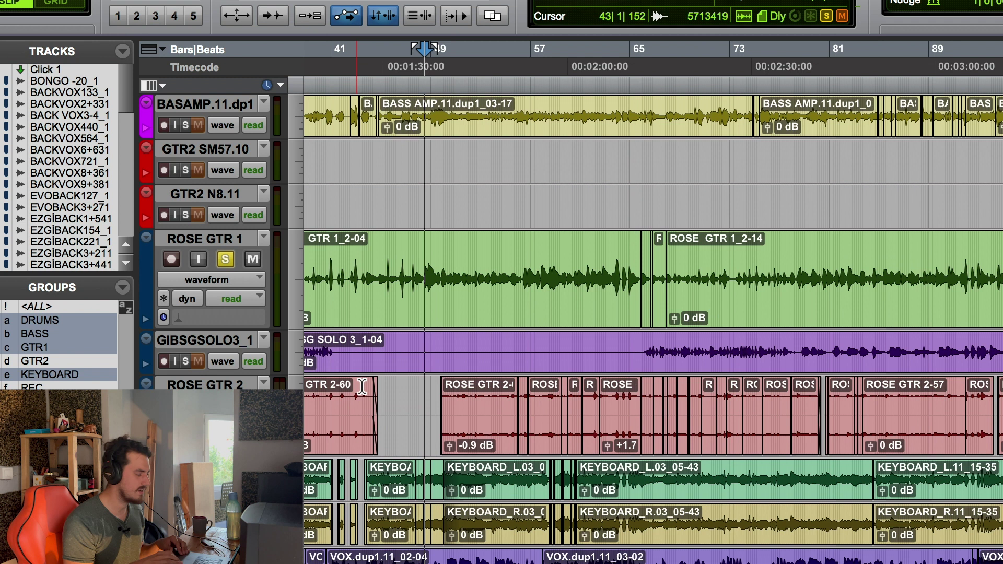
{"action": "key", "text": "space"}
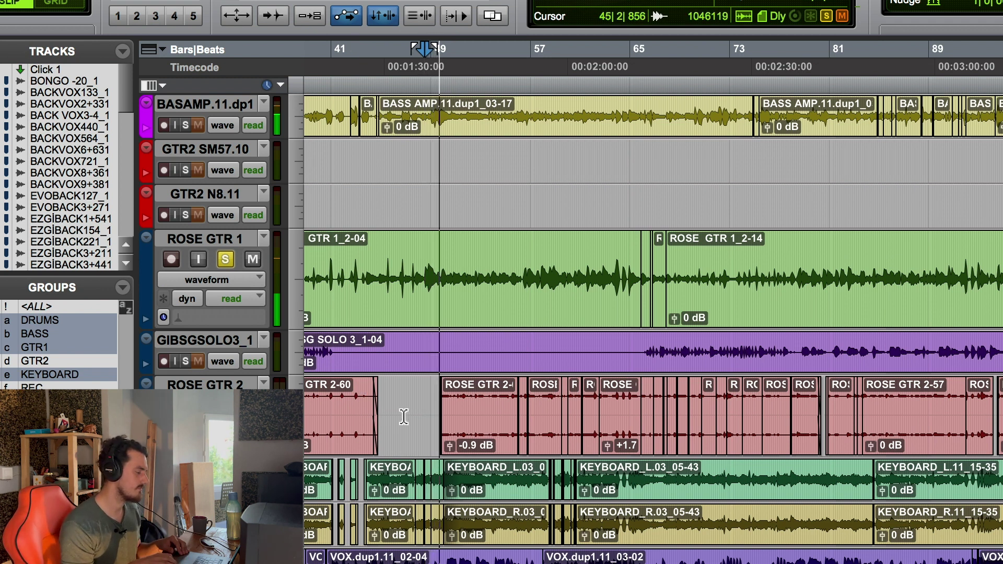
{"action": "scroll", "coordinate": [403, 415], "scroll_direction": "right", "scroll_amount": 2}
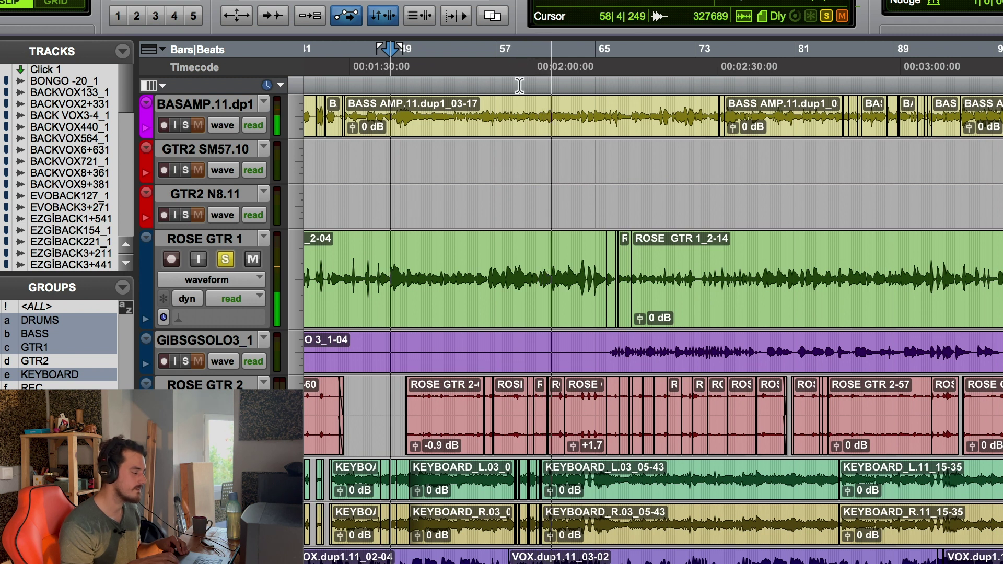
{"action": "key", "text": "space"}
Switch the ROSE GTR 1 solo off and back on, and play the soloed tracks from about bar 59 while looking over the lower tracks.
{"action": "left_click", "coordinate": [523, 69]}
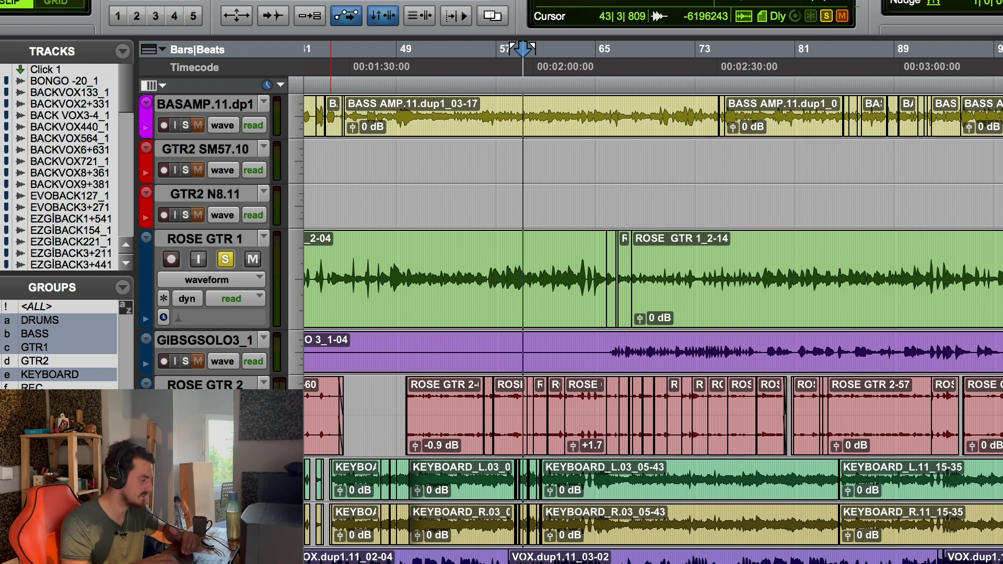
{"action": "left_click", "coordinate": [225, 260]}
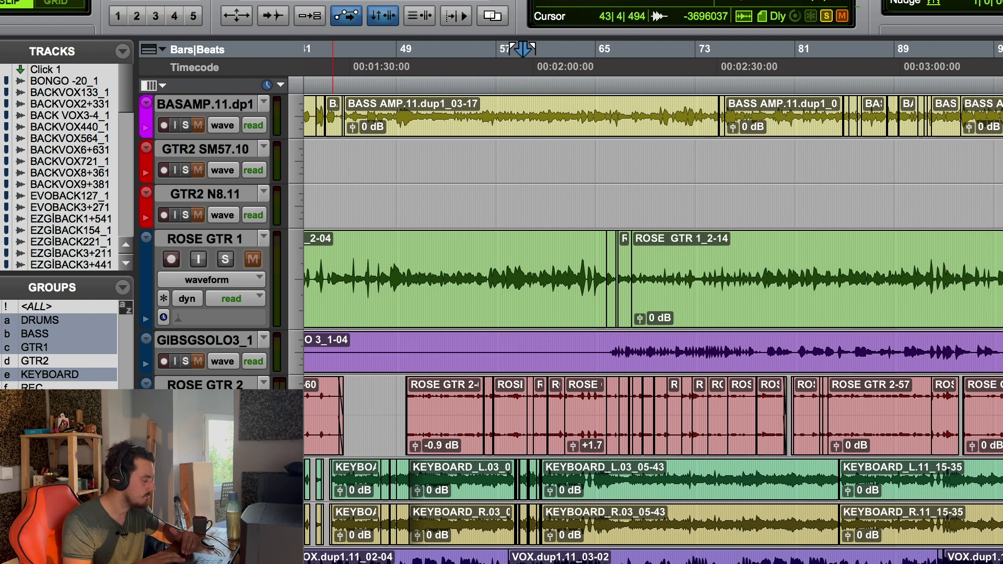
{"action": "left_click", "coordinate": [225, 259]}
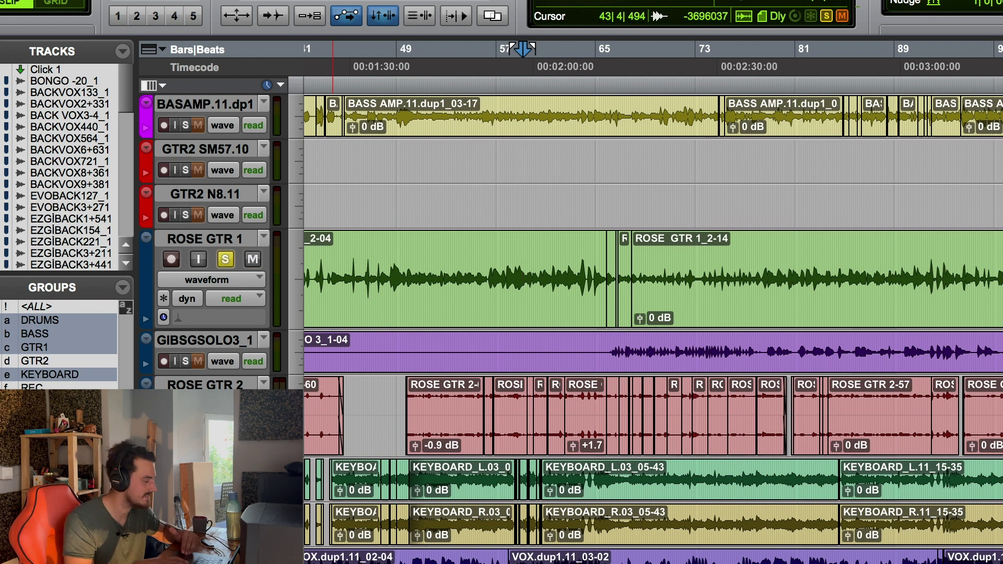
{"action": "key", "text": "space"}
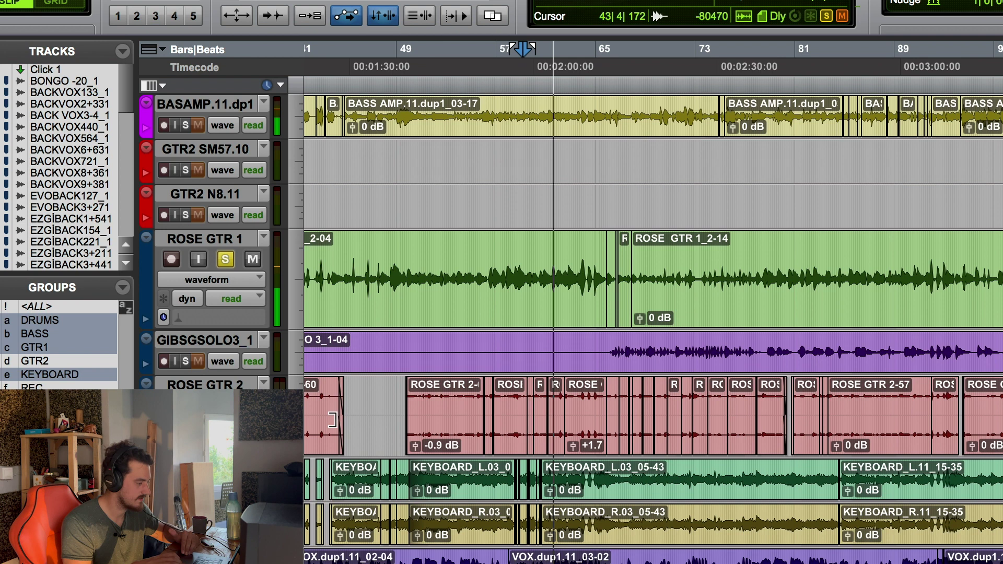
{"action": "scroll", "coordinate": [472, 410], "scroll_direction": "down", "scroll_amount": 3}
{"action": "scroll", "coordinate": [473, 410], "scroll_direction": "down", "scroll_amount": 1}
{"action": "scroll", "coordinate": [473, 410], "scroll_direction": "left", "scroll_amount": 3}
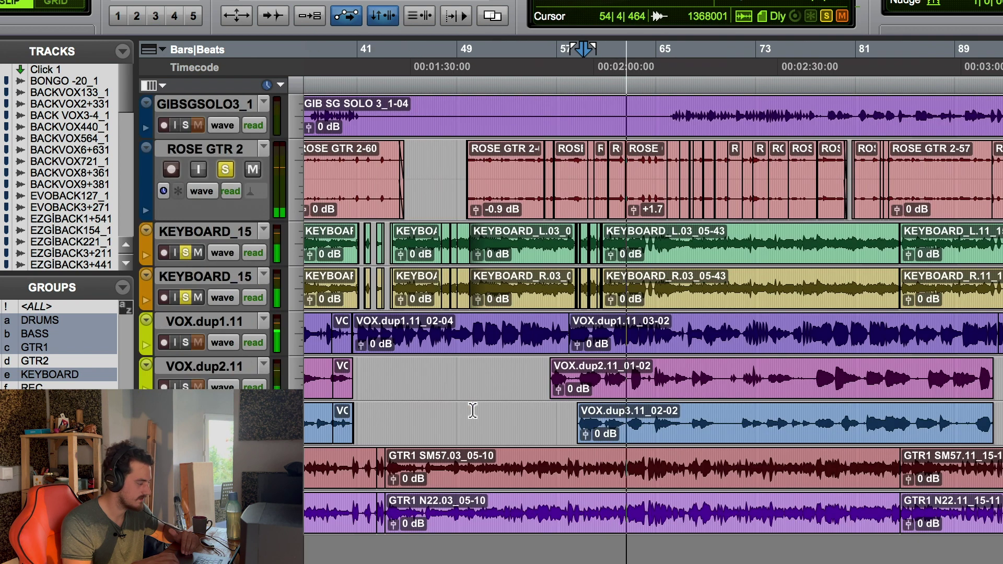
{"action": "scroll", "coordinate": [472, 410], "scroll_direction": "up", "scroll_amount": 1}
{"action": "scroll", "coordinate": [473, 410], "scroll_direction": "right", "scroll_amount": 2}
{"action": "scroll", "coordinate": [473, 410], "scroll_direction": "up", "scroll_amount": 4}
{"action": "scroll", "coordinate": [473, 410], "scroll_direction": "down", "scroll_amount": 1}
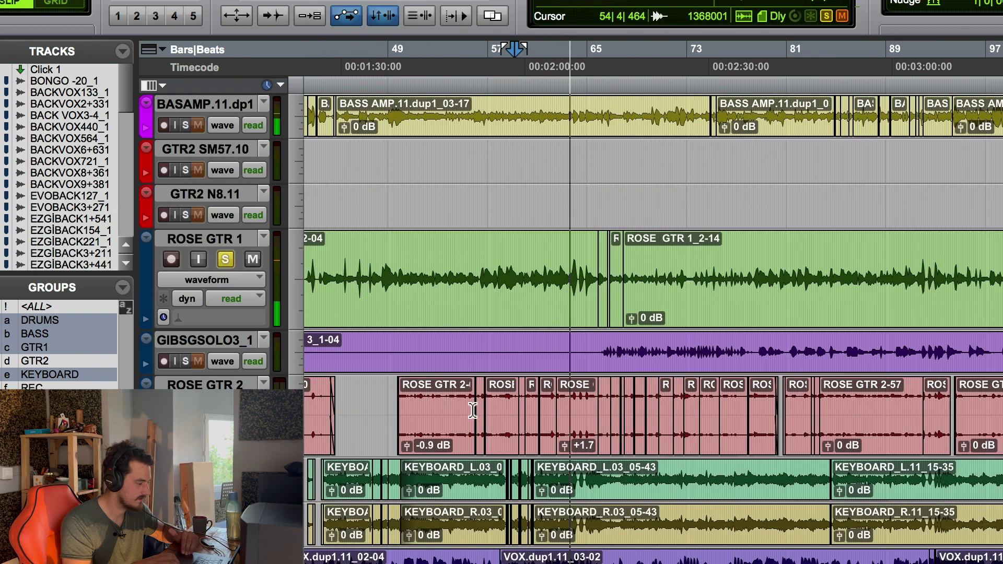
{"action": "scroll", "coordinate": [472, 410], "scroll_direction": "right", "scroll_amount": 3}
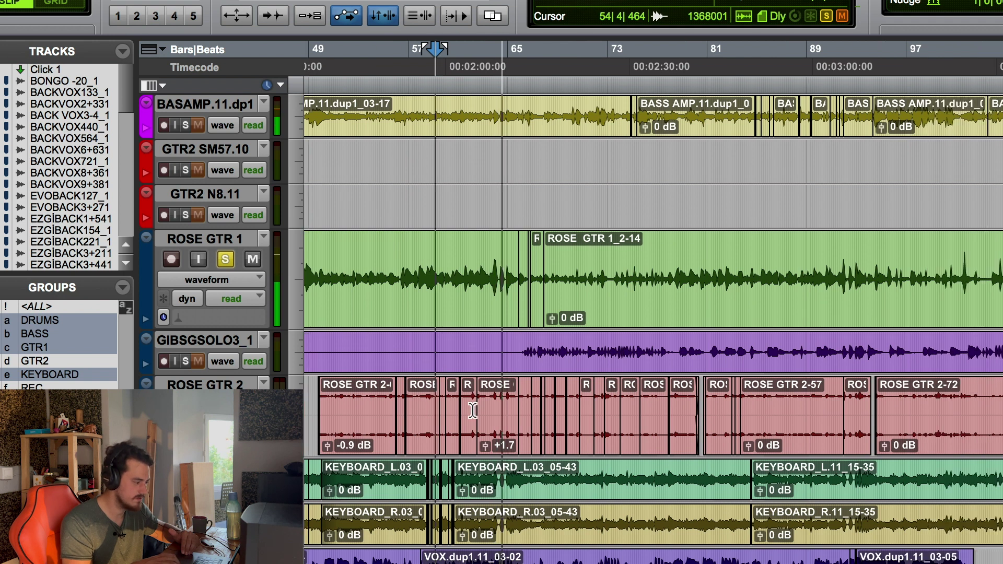
Play the soloed guitar and keyboard tracks from about bar 64, and stop.
{"action": "left_click", "coordinate": [489, 151]}
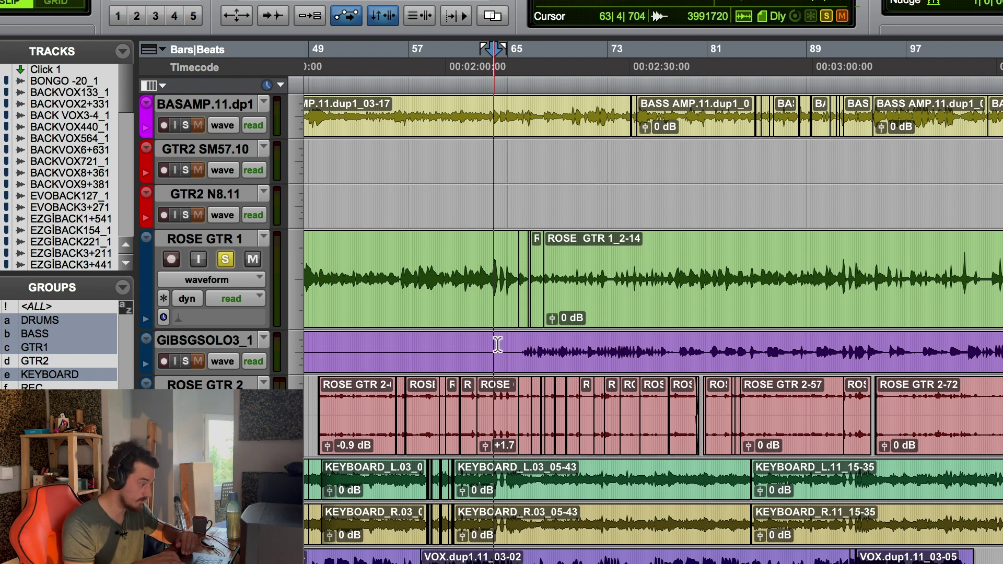
{"action": "scroll", "coordinate": [497, 344], "scroll_direction": "up", "scroll_amount": 2}
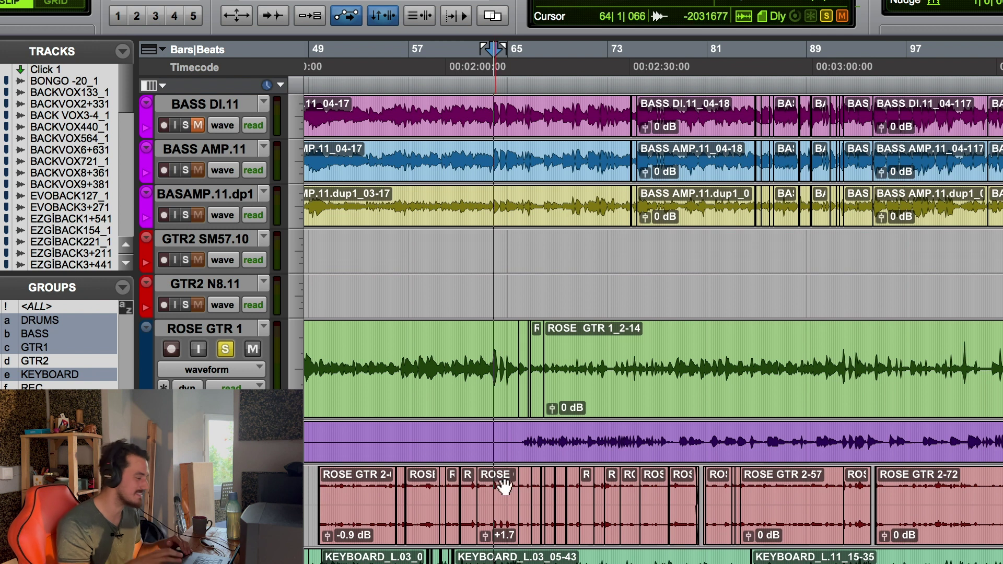
{"action": "key", "text": "space"}
{"action": "key", "text": "space"}
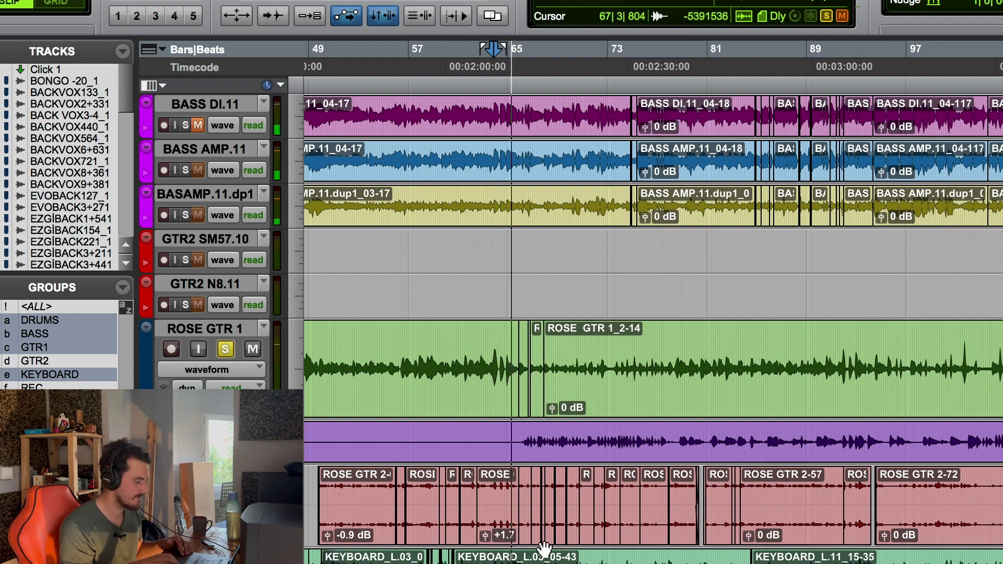
{"action": "scroll", "coordinate": [545, 548], "scroll_direction": "down", "scroll_amount": 5}
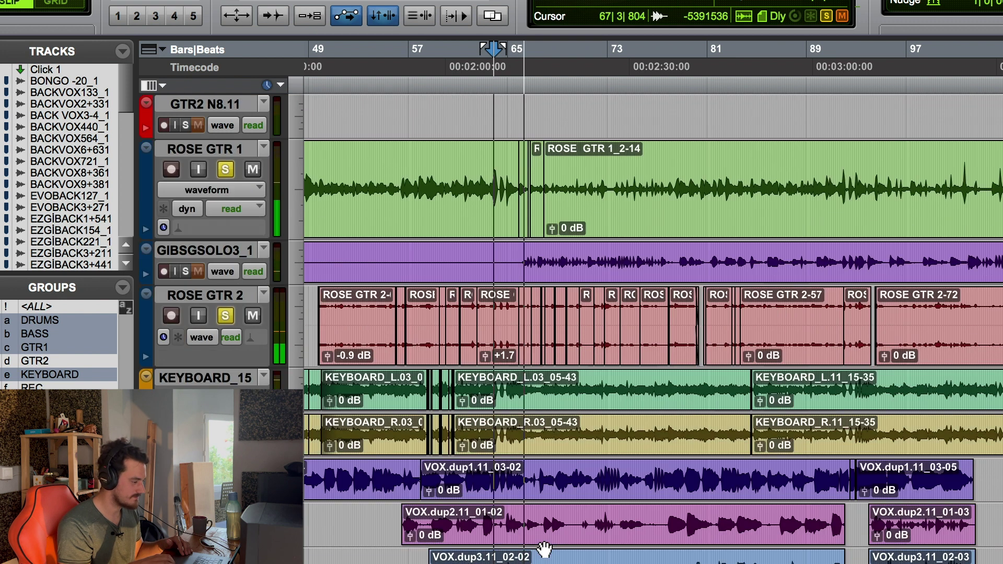
{"action": "scroll", "coordinate": [530, 497], "scroll_direction": "down", "scroll_amount": 3}
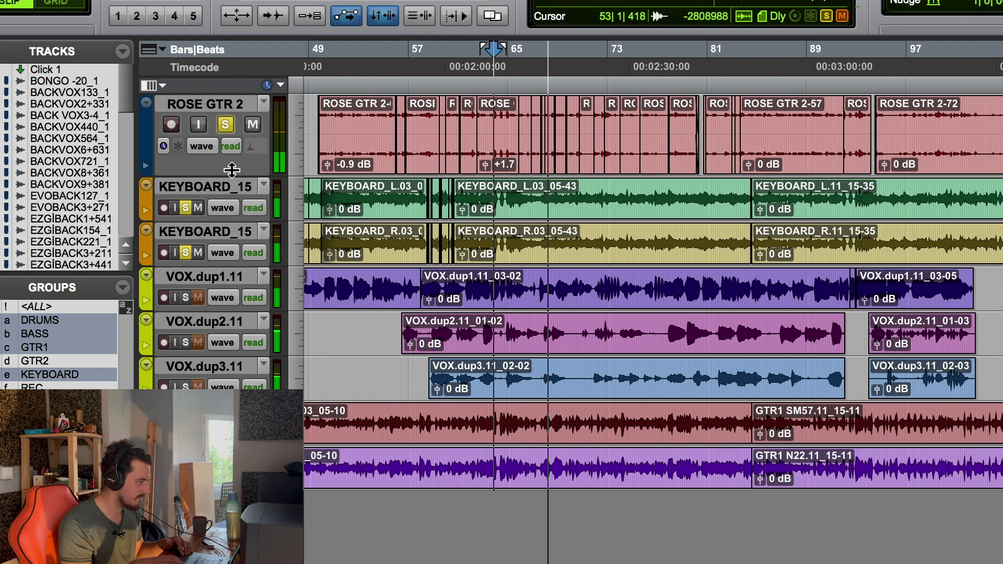
{"action": "key", "text": "space"}
Clear the solos on ROSE GTR 1, ROSE GTR 2 and both keyboard tracks.
{"action": "left_click", "coordinate": [225, 124]}
{"action": "left_click", "coordinate": [185, 207]}
{"action": "scroll", "coordinate": [216, 269], "scroll_direction": "up", "scroll_amount": 6}
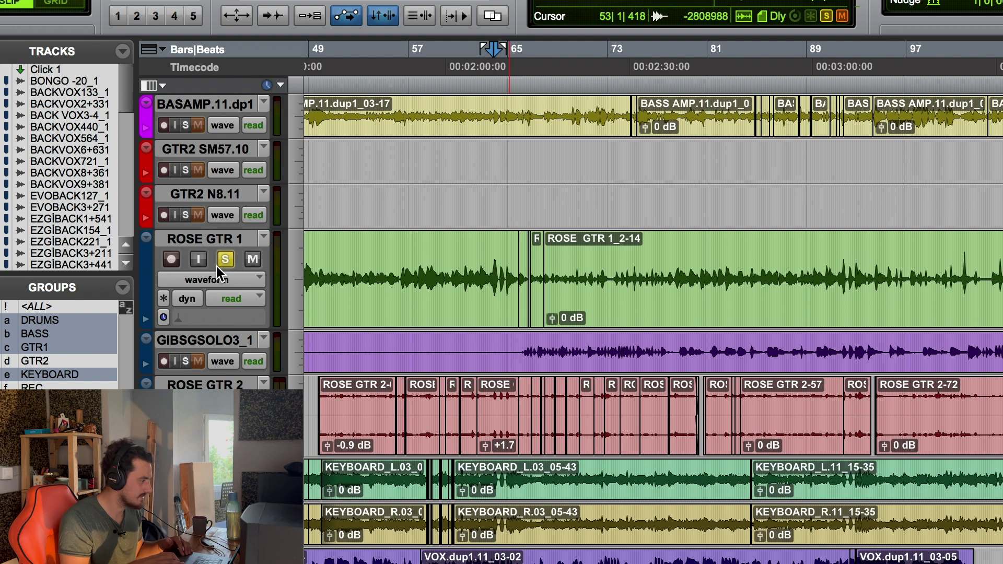
{"action": "scroll", "coordinate": [364, 413], "scroll_direction": "down", "scroll_amount": 6}
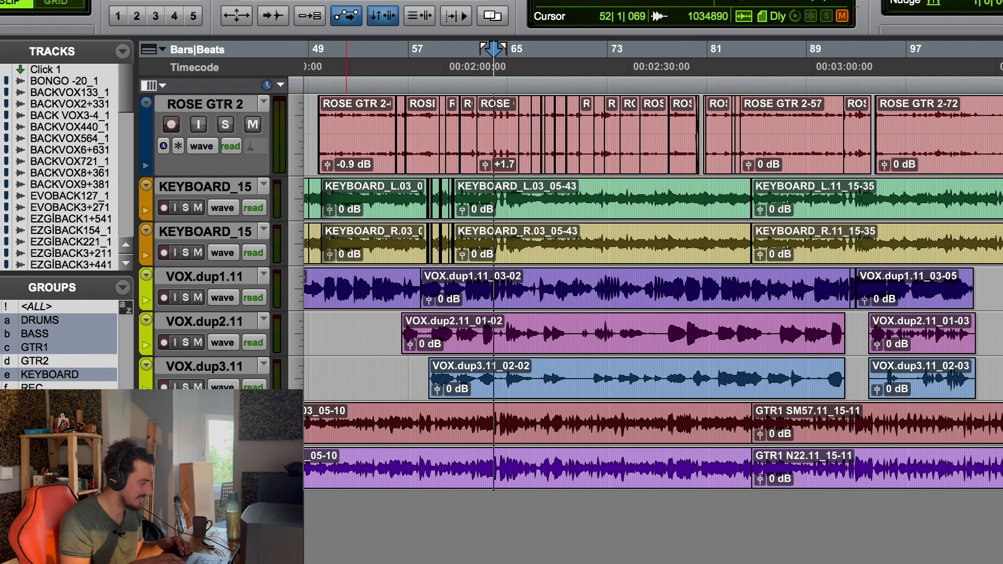
Solo the GTR1 SM57 track, play it from about bar 64 and again from about bar 60, and stop.
{"action": "left_click", "coordinate": [185, 432]}
{"action": "key", "text": "space"}
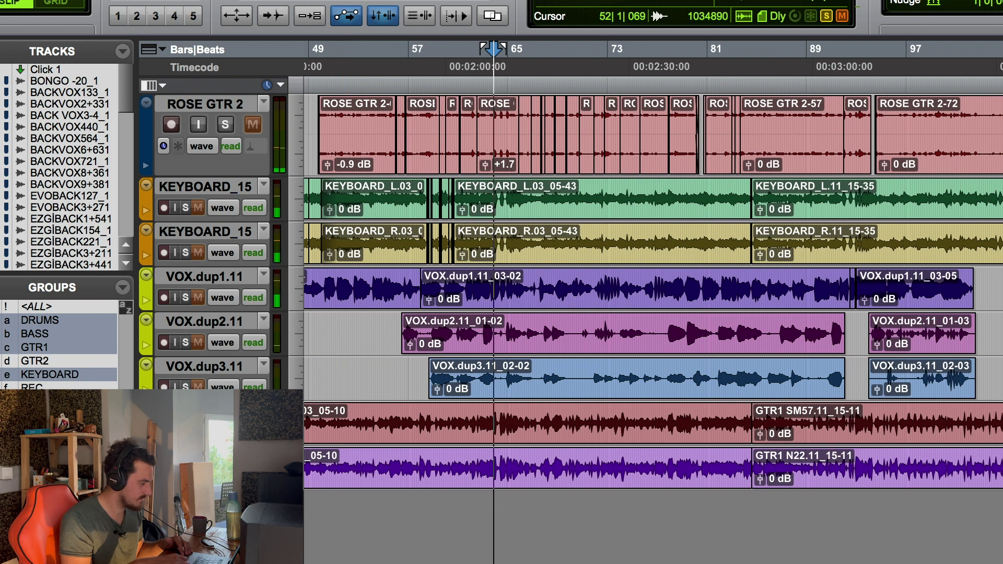
{"action": "left_click", "coordinate": [452, 49]}
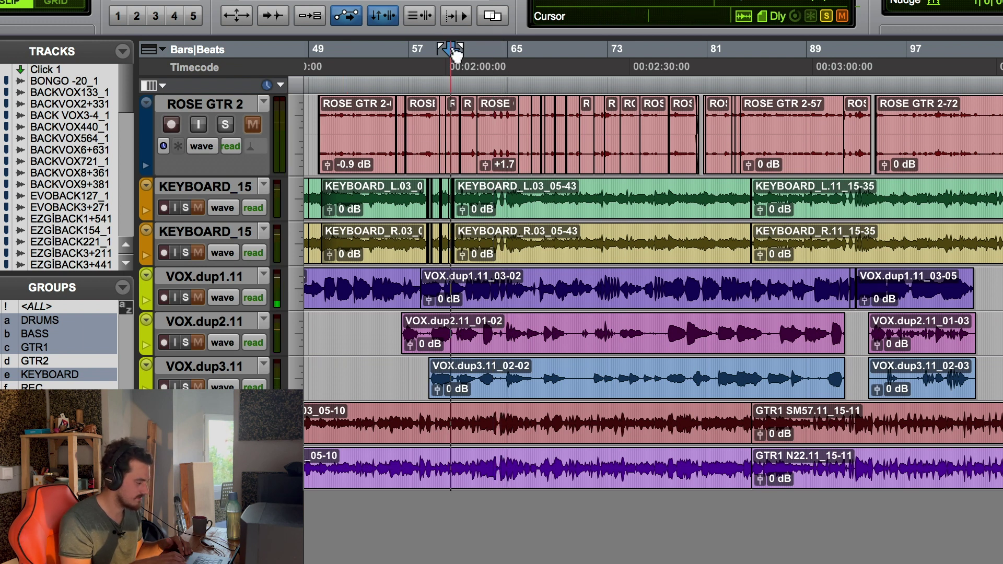
{"action": "key", "text": "space"}
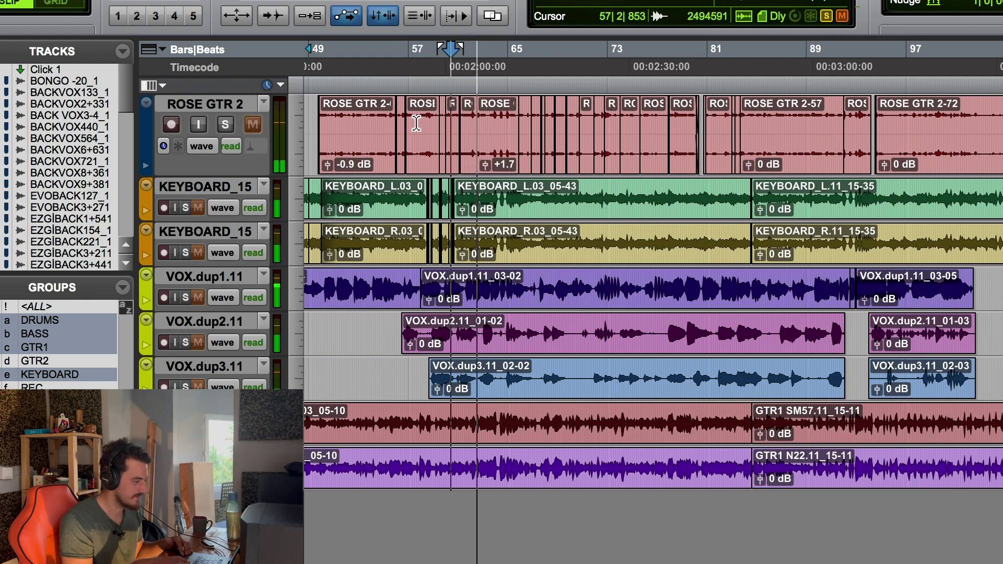
{"action": "key", "text": "space"}
Replay the soloed GTR1 part from about bar 61, jump playback to about bar 69, and stop.
{"action": "left_click", "coordinate": [505, 56]}
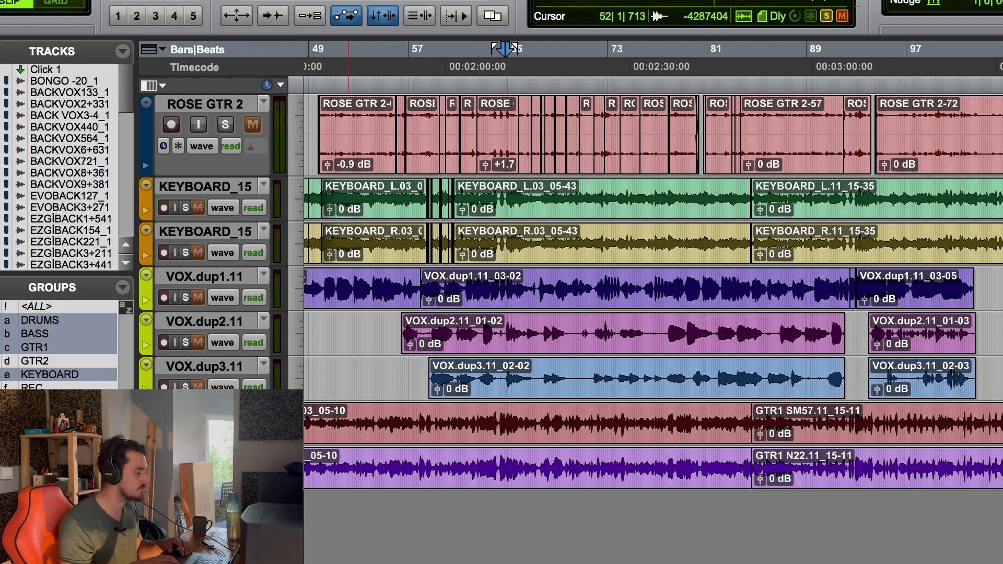
{"action": "left_click", "coordinate": [460, 65]}
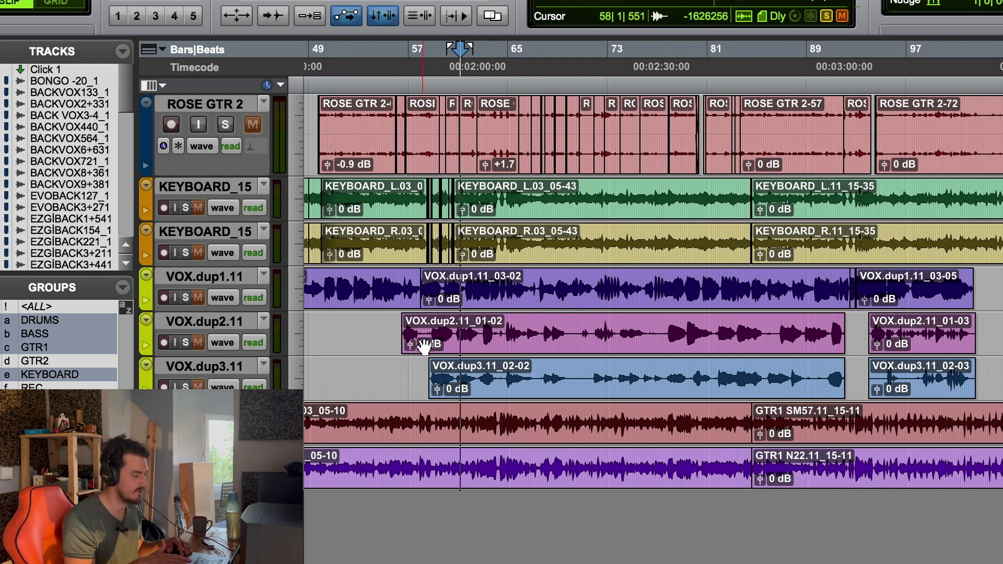
{"action": "key", "text": "space"}
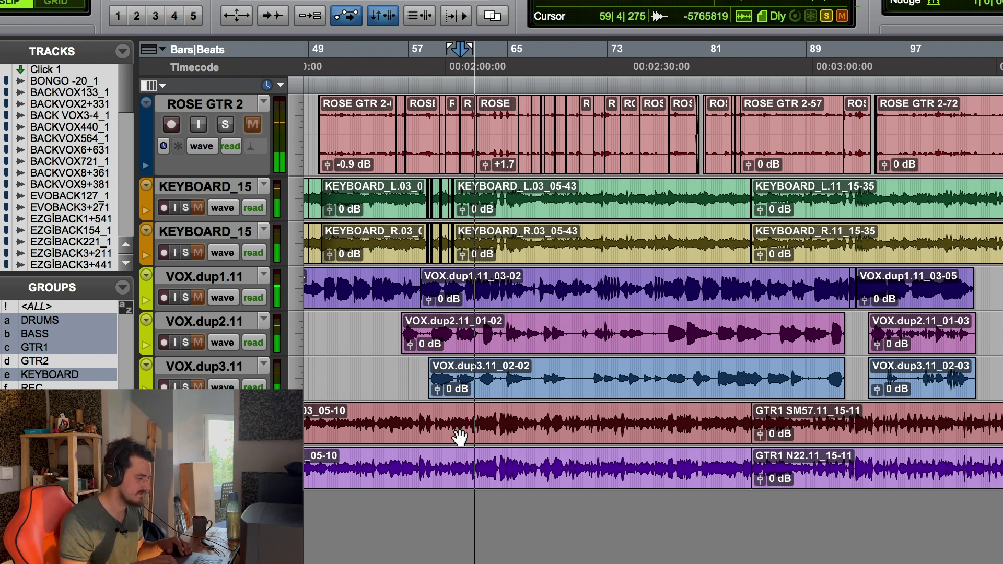
{"action": "key", "text": "space"}
{"action": "key", "text": "space"}
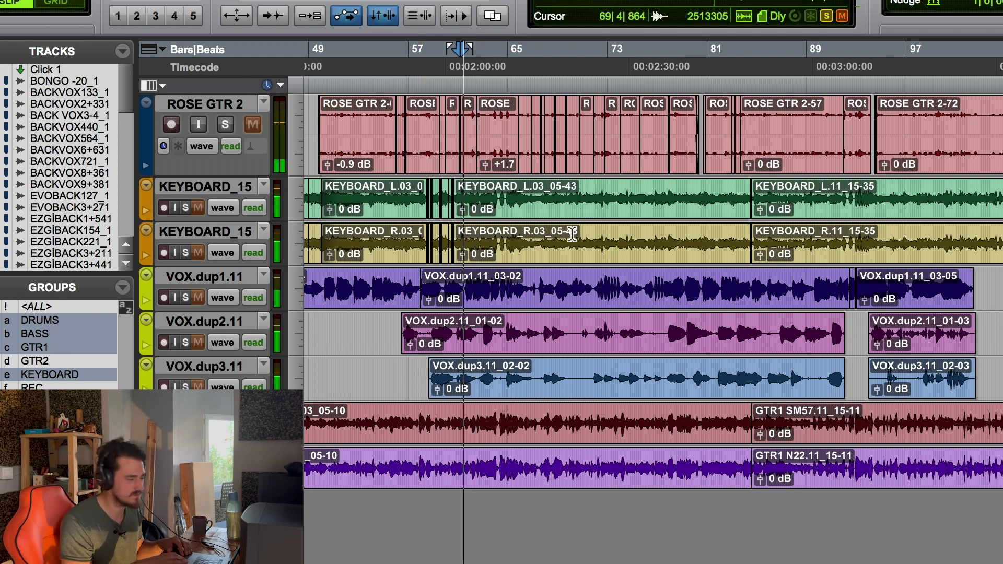
{"action": "left_click", "coordinate": [563, 64]}
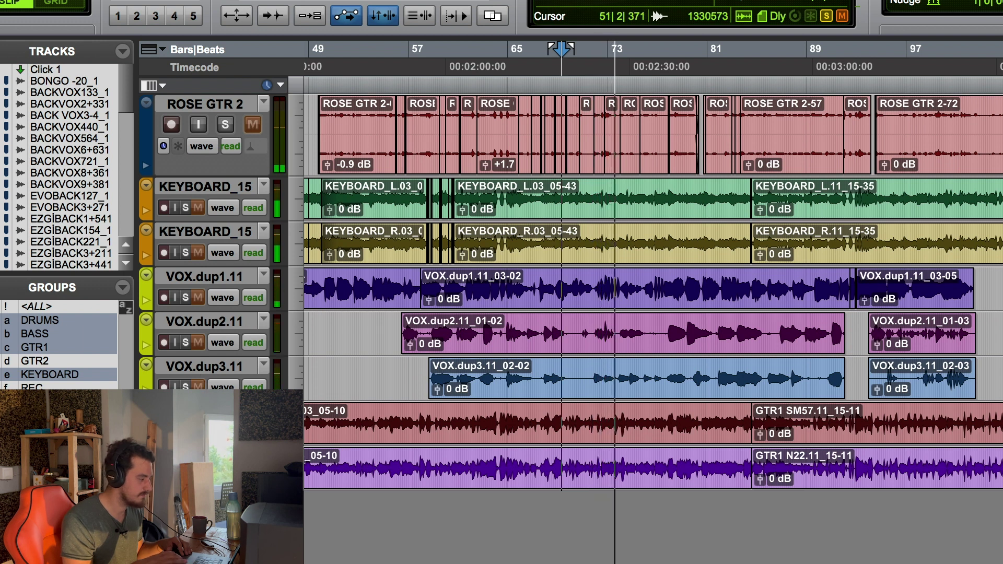
{"action": "key", "text": "space"}
Solo ROSE GTR 1 and ROSE GTR 2 and audition them together from about bar 69.
{"action": "key", "text": "shift+s"}
{"action": "scroll", "coordinate": [221, 333], "scroll_direction": "up", "scroll_amount": 3}
{"action": "left_click", "coordinate": [230, 271]}
{"action": "left_click", "coordinate": [225, 124]}
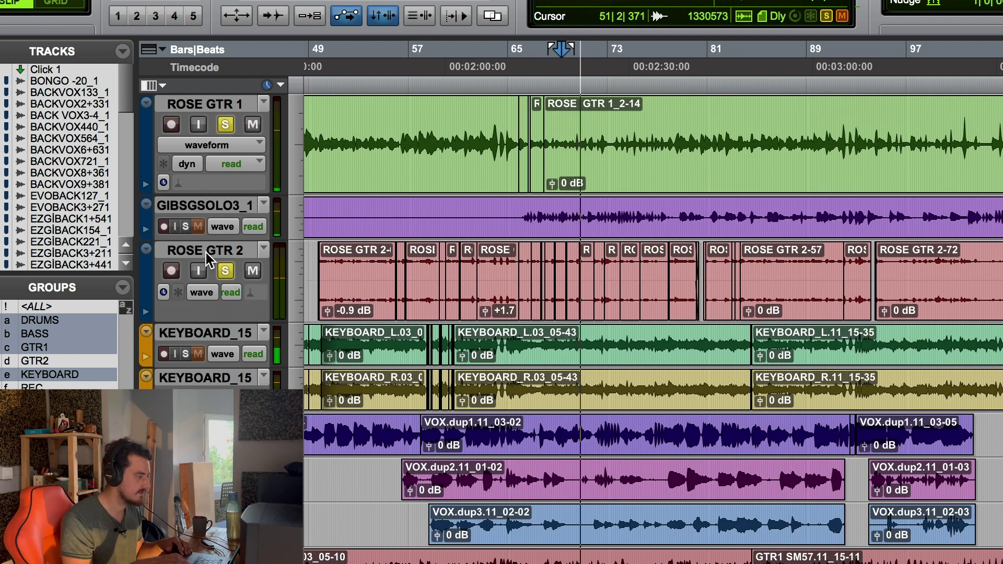
{"action": "key", "text": "space"}
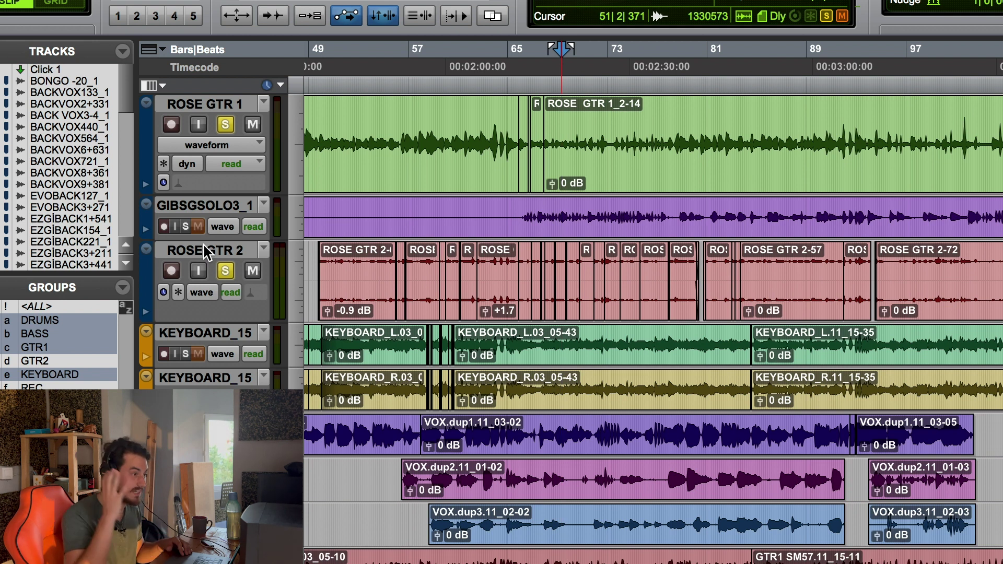
Add GIBSGSOLO3_1 to the soloed ROSE guitars and play the three tracks from about bar 69.
{"action": "left_click", "coordinate": [186, 230]}
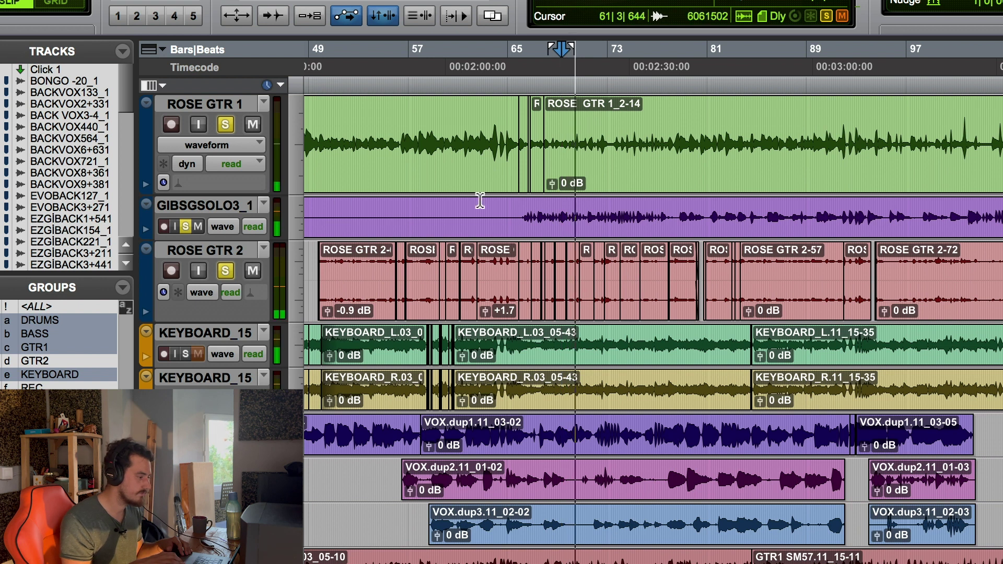
{"action": "key", "text": "space"}
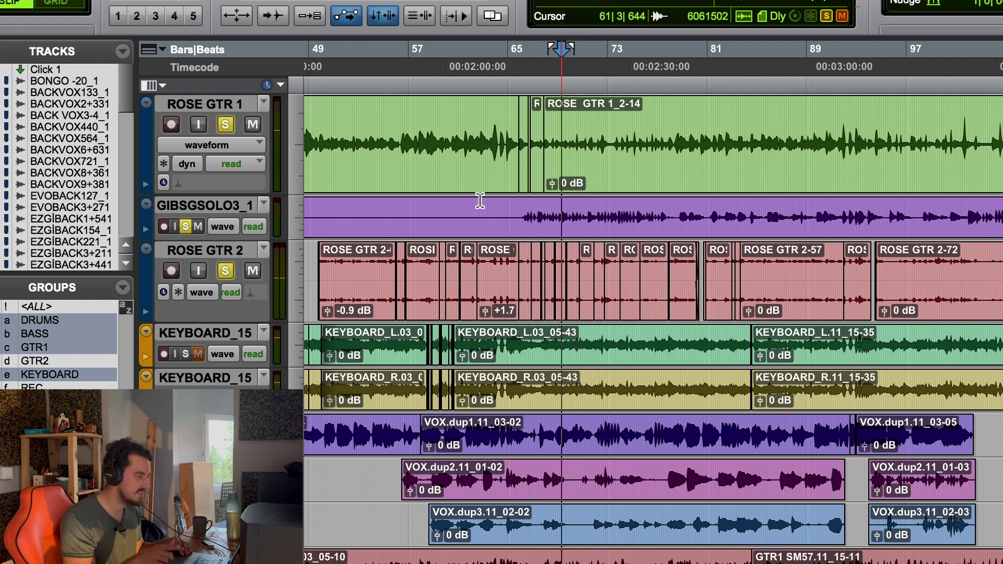
{"action": "key", "text": "space"}
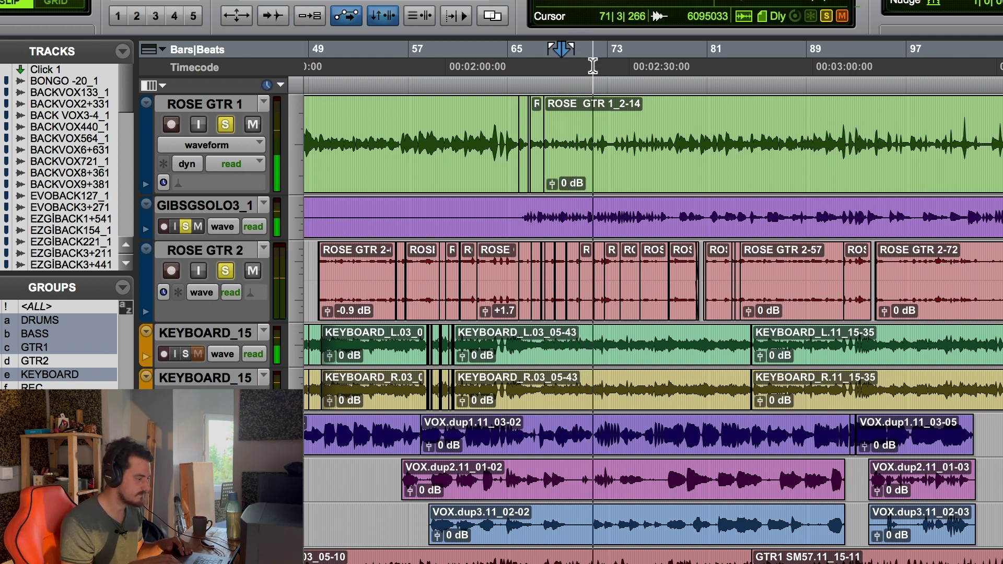
{"action": "scroll", "coordinate": [614, 178], "scroll_direction": "right", "scroll_amount": 3}
{"action": "scroll", "coordinate": [613, 178], "scroll_direction": "up", "scroll_amount": 1}
{"action": "scroll", "coordinate": [614, 178], "scroll_direction": "right", "scroll_amount": 2}
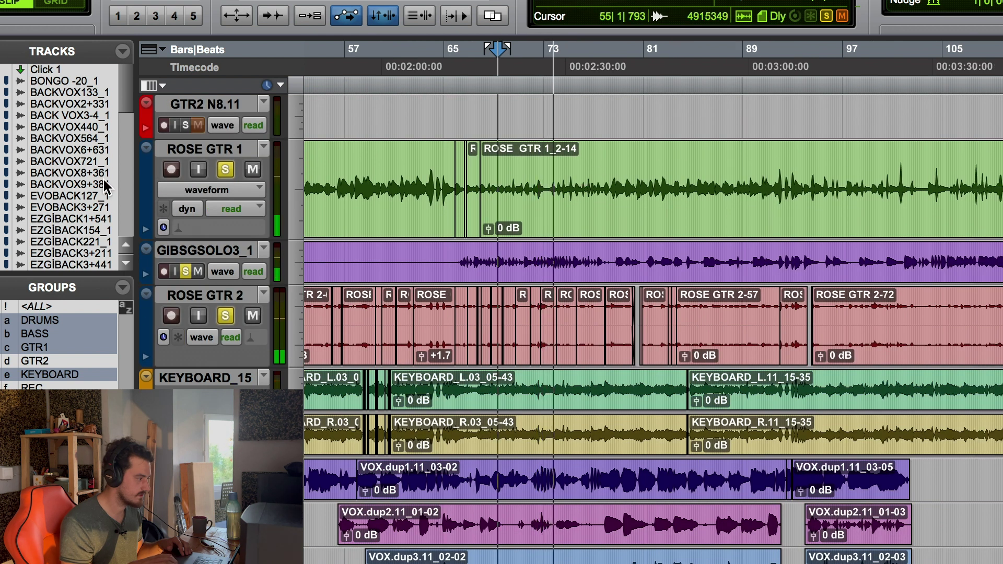
Compare the guitars with the ROSE GTR 1 solo off and back on during playback, and look over the neighbouring tracks.
{"action": "left_click", "coordinate": [225, 170]}
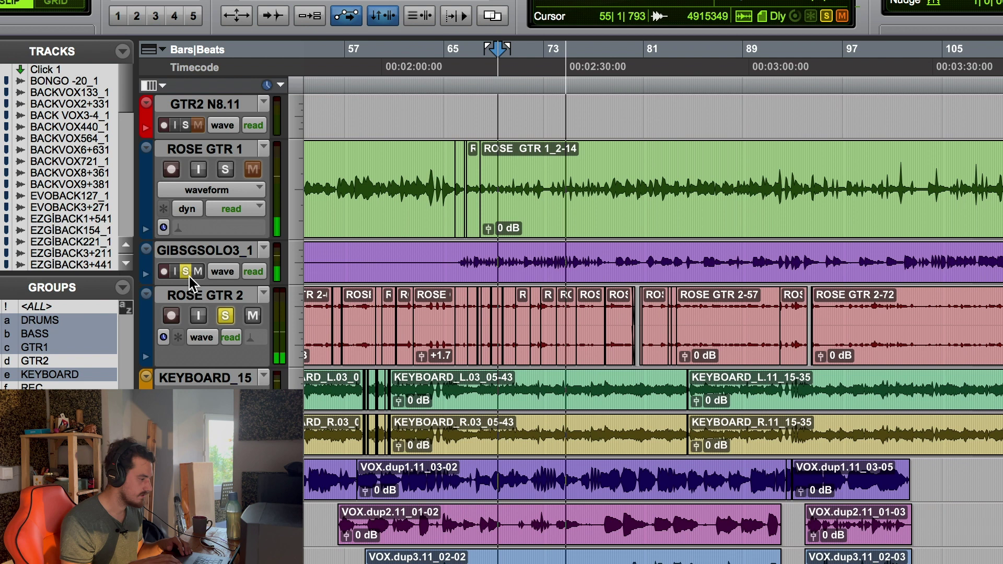
{"action": "left_click", "coordinate": [225, 170]}
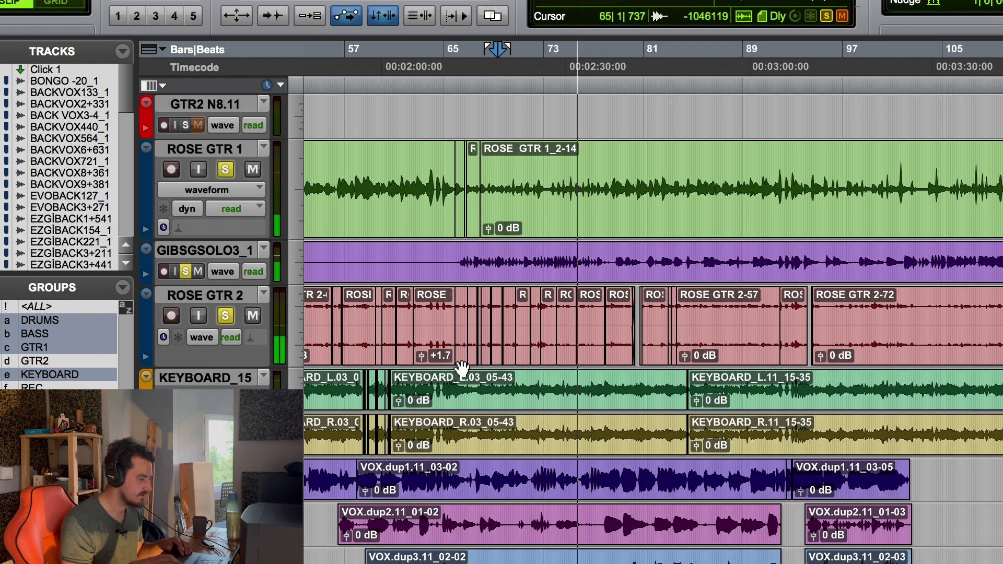
{"action": "scroll", "coordinate": [462, 369], "scroll_direction": "down", "scroll_amount": 1}
{"action": "scroll", "coordinate": [462, 368], "scroll_direction": "up", "scroll_amount": 10}
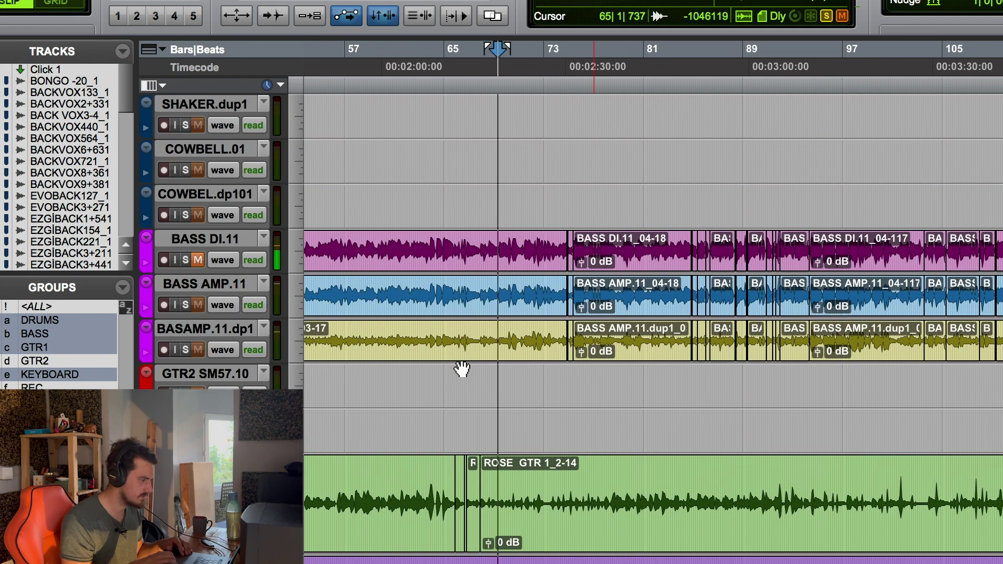
{"action": "scroll", "coordinate": [461, 368], "scroll_direction": "down", "scroll_amount": 10}
{"action": "scroll", "coordinate": [462, 369], "scroll_direction": "up", "scroll_amount": 5}
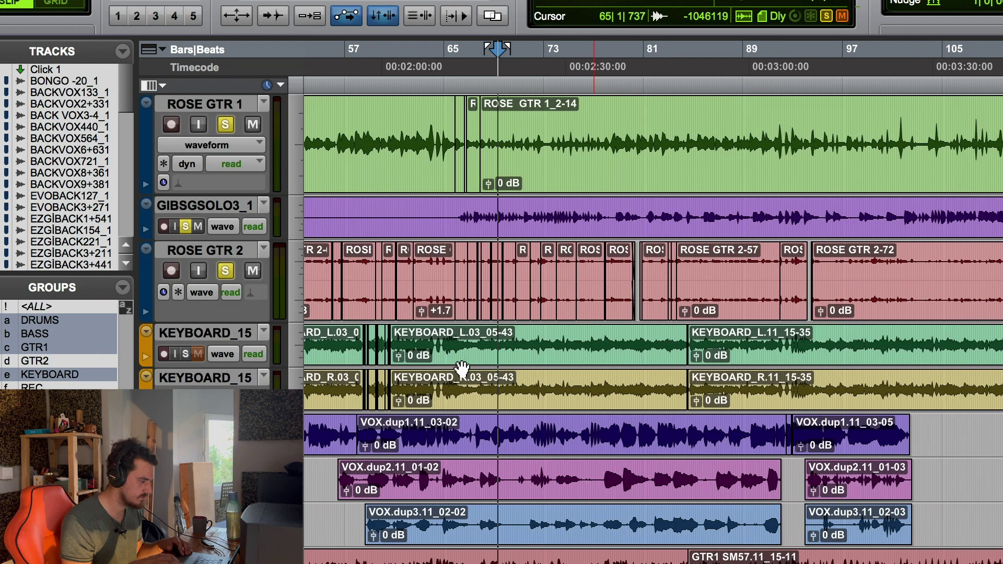
Solo the three bass tracks along with the soloed guitars and play them from about bar 69.
{"action": "scroll", "coordinate": [462, 368], "scroll_direction": "up", "scroll_amount": 4}
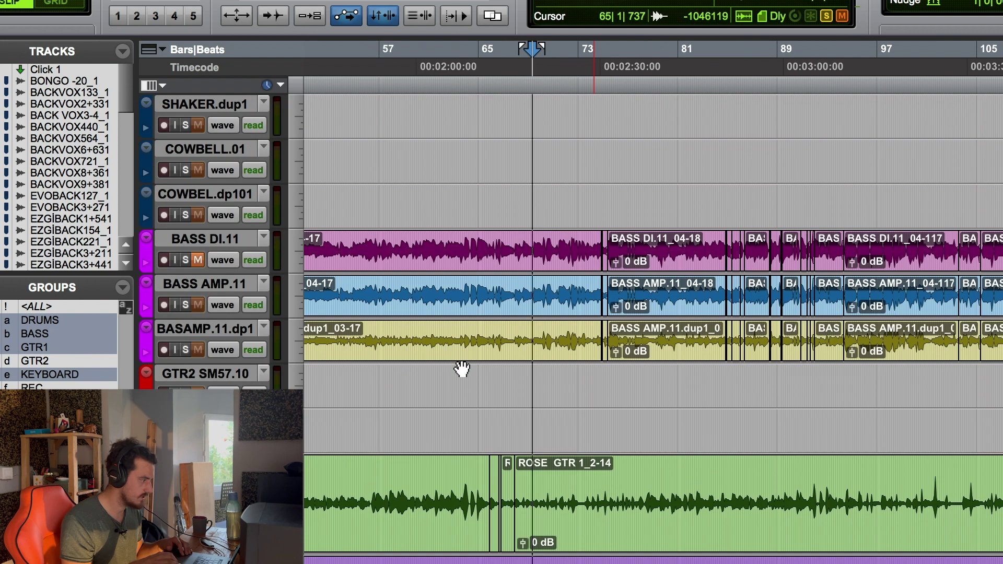
{"action": "left_click", "coordinate": [185, 305]}
{"action": "key", "text": "space"}
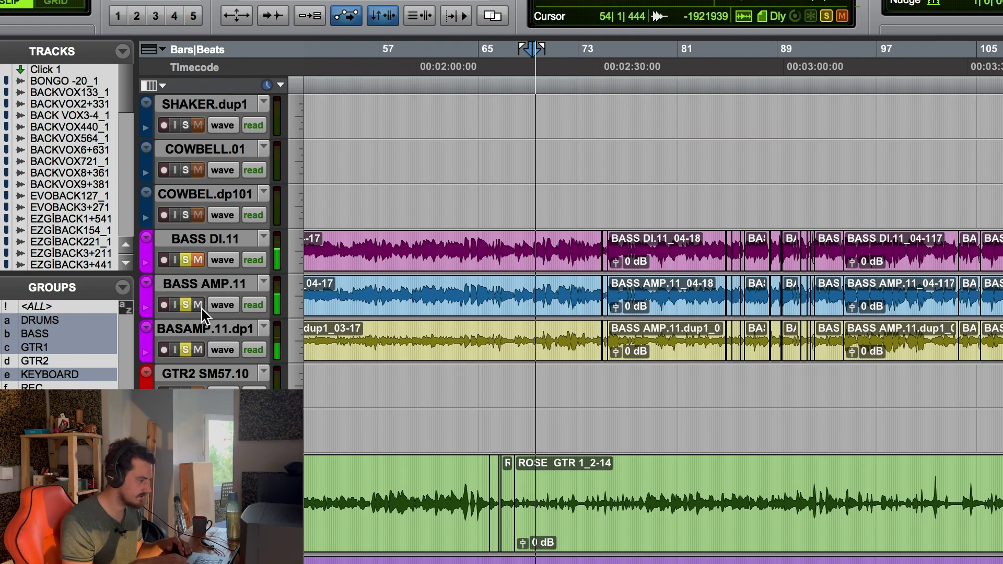
{"action": "scroll", "coordinate": [259, 372], "scroll_direction": "down", "scroll_amount": 2}
{"action": "scroll", "coordinate": [256, 369], "scroll_direction": "down", "scroll_amount": 2}
{"action": "scroll", "coordinate": [255, 369], "scroll_direction": "up", "scroll_amount": 4}
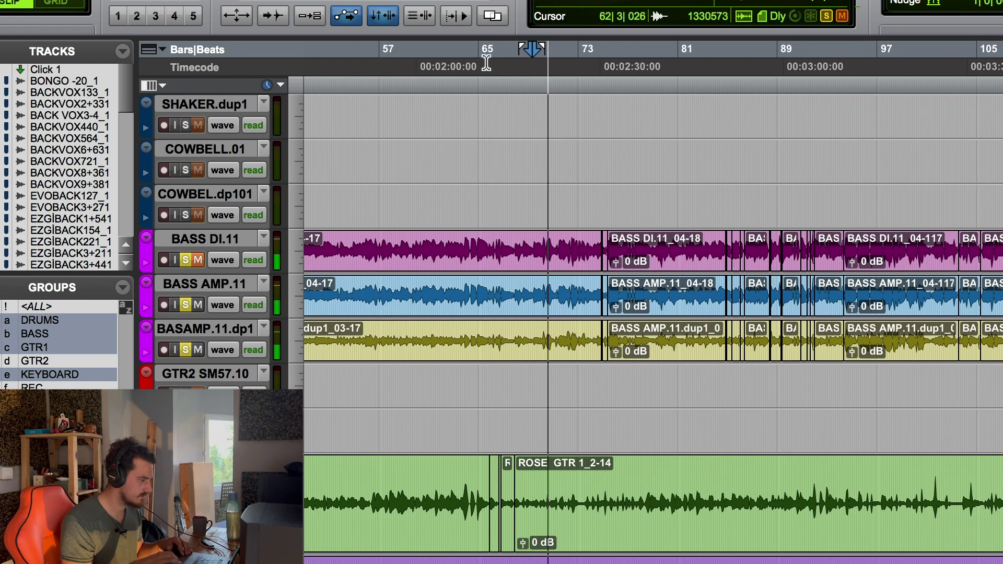
Restart playback from about bar 57 and add the VOX.dup vocal tracks to the solo.
{"action": "left_click", "coordinate": [377, 61]}
{"action": "scroll", "coordinate": [440, 358], "scroll_direction": "left", "scroll_amount": 3}
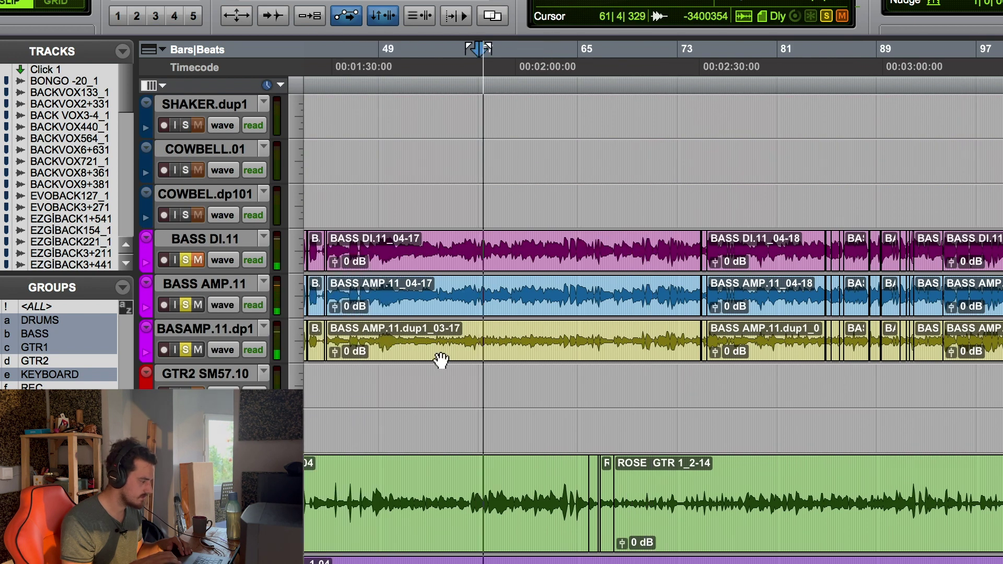
{"action": "scroll", "coordinate": [441, 360], "scroll_direction": "down", "scroll_amount": 6}
{"action": "scroll", "coordinate": [441, 360], "scroll_direction": "down", "scroll_amount": 4}
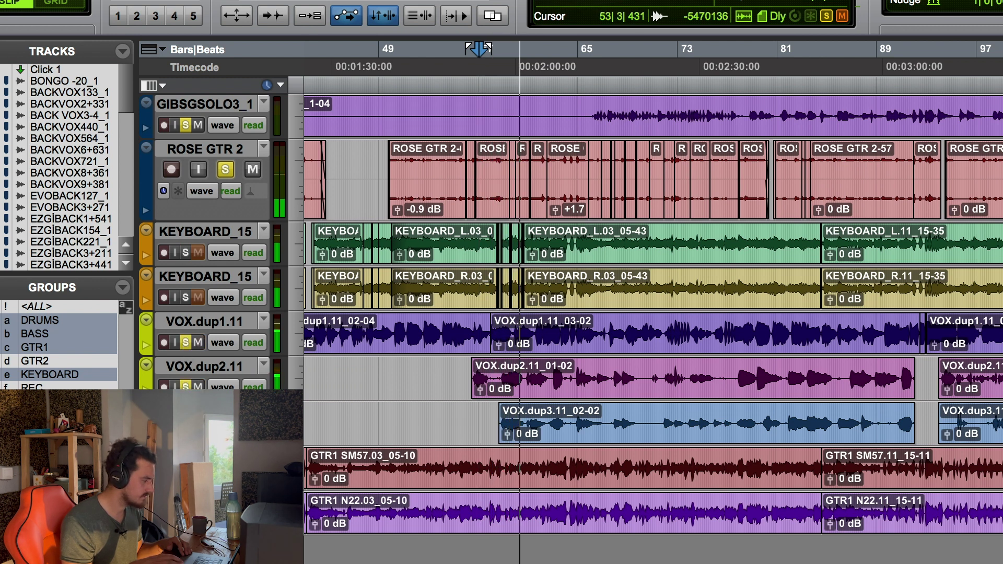
{"action": "scroll", "coordinate": [512, 405], "scroll_direction": "right", "scroll_amount": 2}
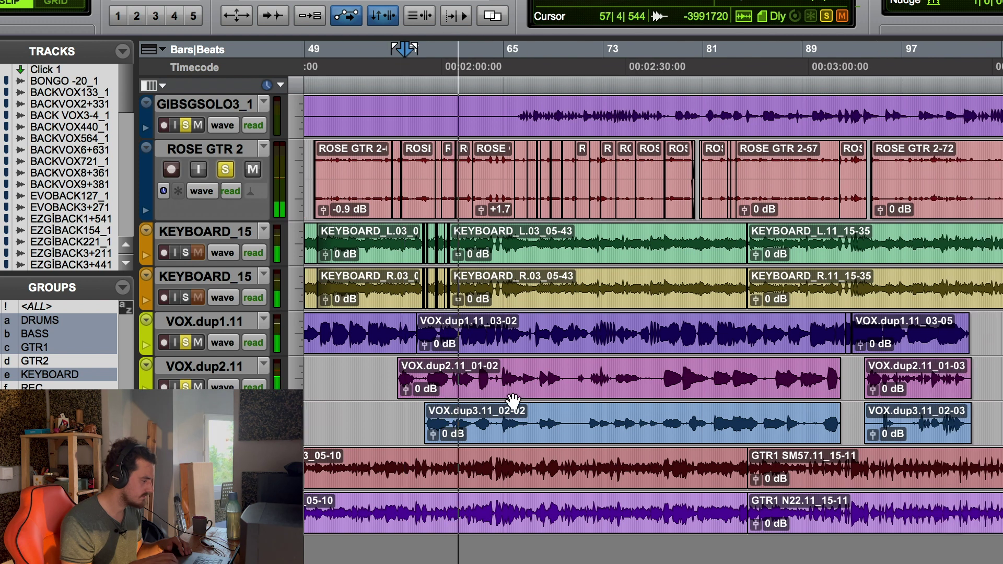
Add BONGO L and BONGO.01 R to the solo and restart playback from about bar 65.
{"action": "scroll", "coordinate": [513, 400], "scroll_direction": "up", "scroll_amount": 3}
{"action": "scroll", "coordinate": [513, 400], "scroll_direction": "up", "scroll_amount": 12}
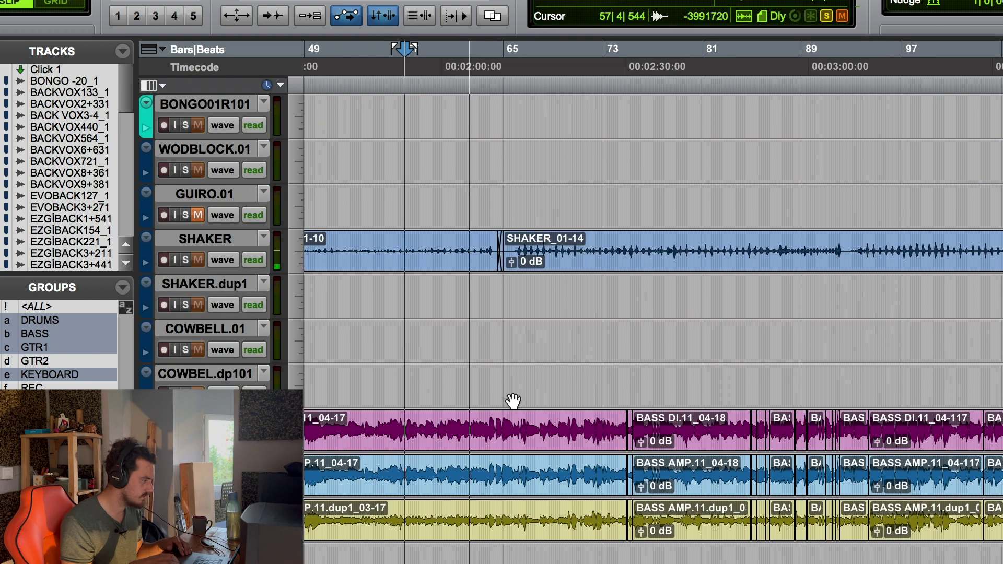
{"action": "scroll", "coordinate": [513, 400], "scroll_direction": "up", "scroll_amount": 5}
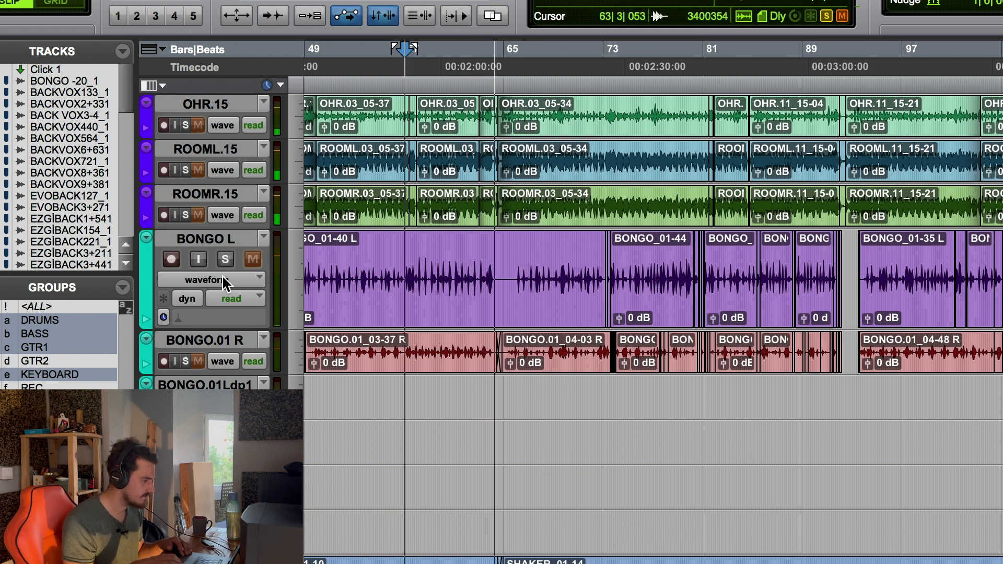
{"action": "left_click", "coordinate": [224, 259]}
{"action": "left_click", "coordinate": [186, 361]}
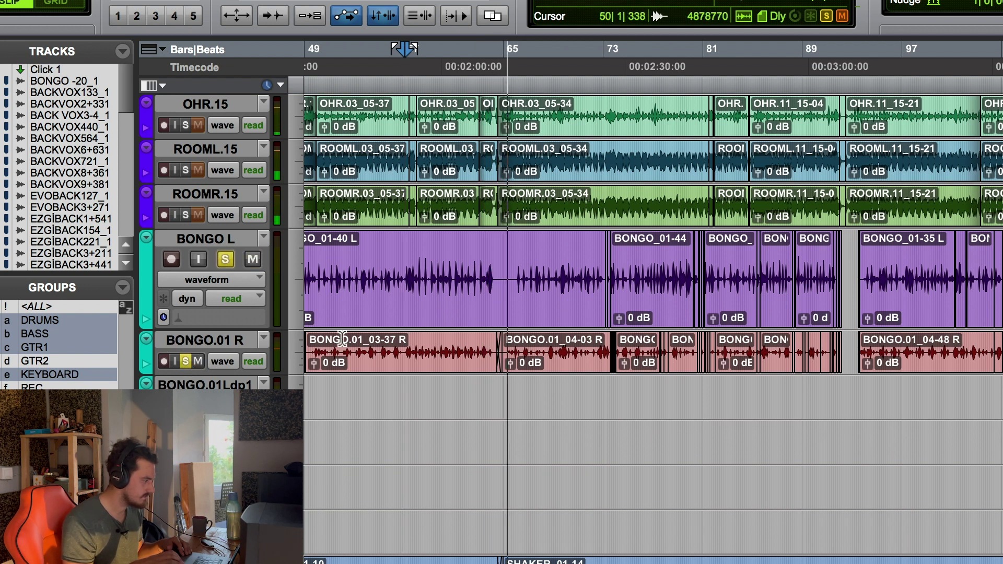
{"action": "left_click", "coordinate": [500, 48]}
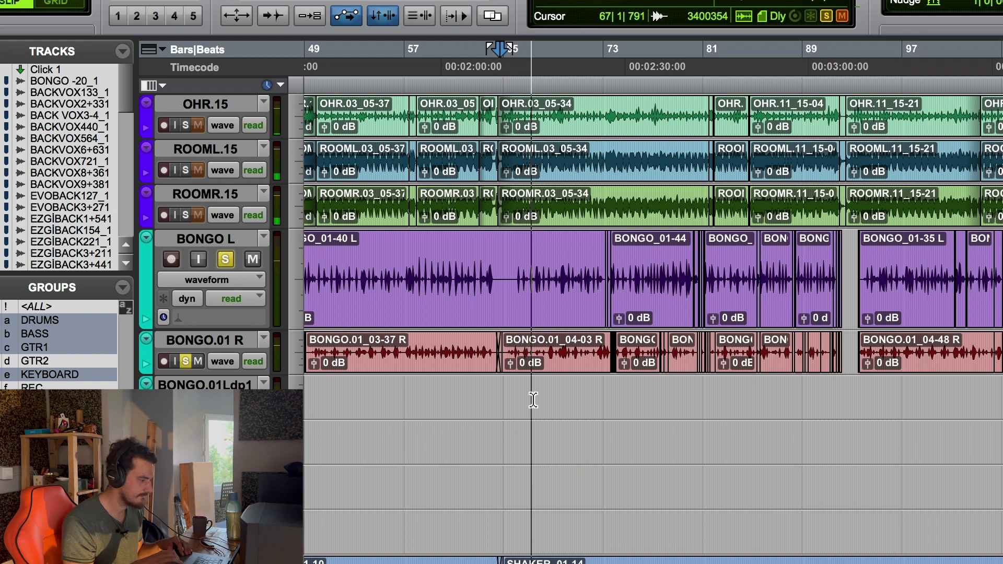
Solo the backing vocals BACKVOX8+361, BACKVOX721_1, BACKVOX564_1 and BACKVOX6+631 during playback.
{"action": "scroll", "coordinate": [533, 400], "scroll_direction": "up", "scroll_amount": 3}
{"action": "scroll", "coordinate": [533, 400], "scroll_direction": "up", "scroll_amount": 15}
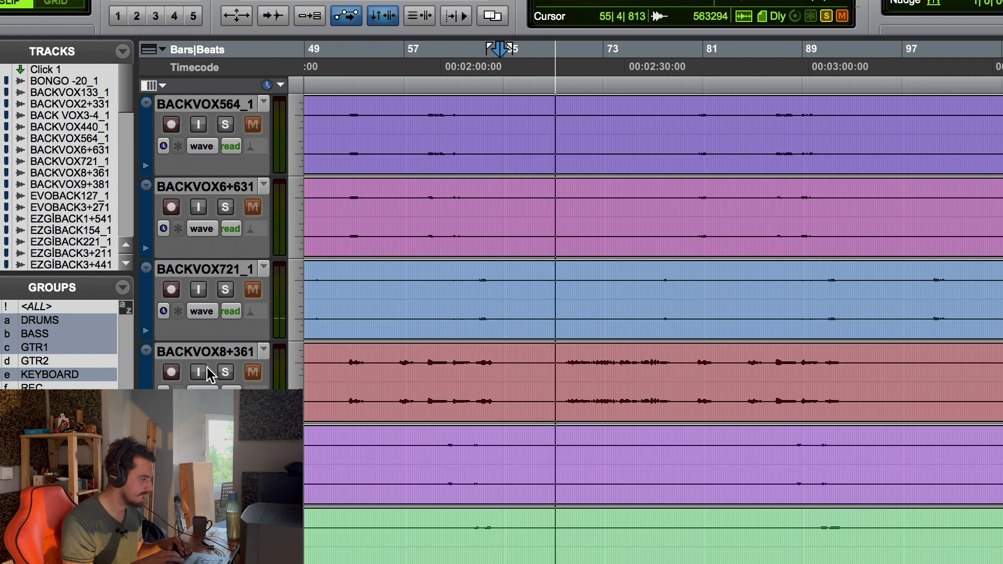
{"action": "left_click", "coordinate": [225, 372]}
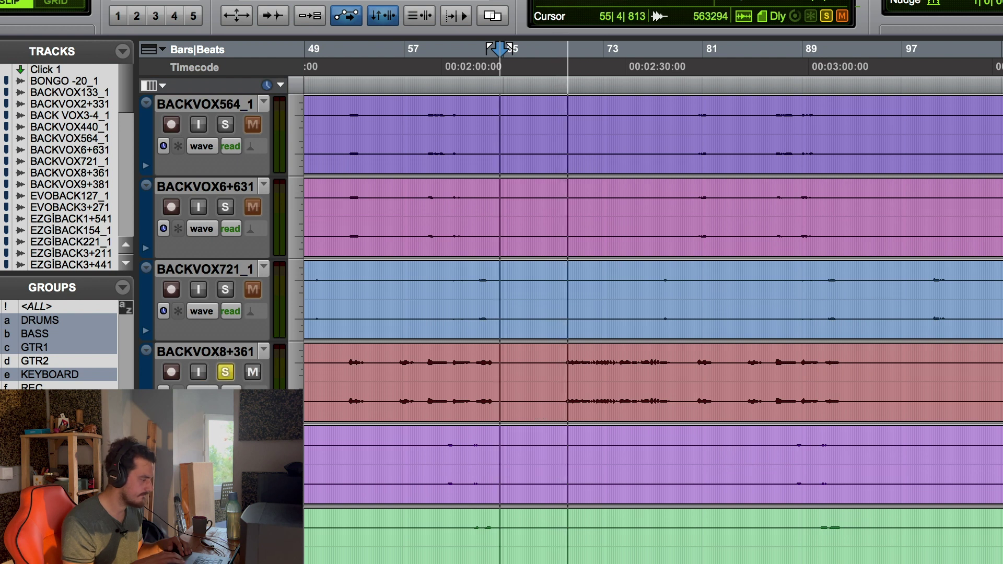
{"action": "left_click", "coordinate": [225, 290]}
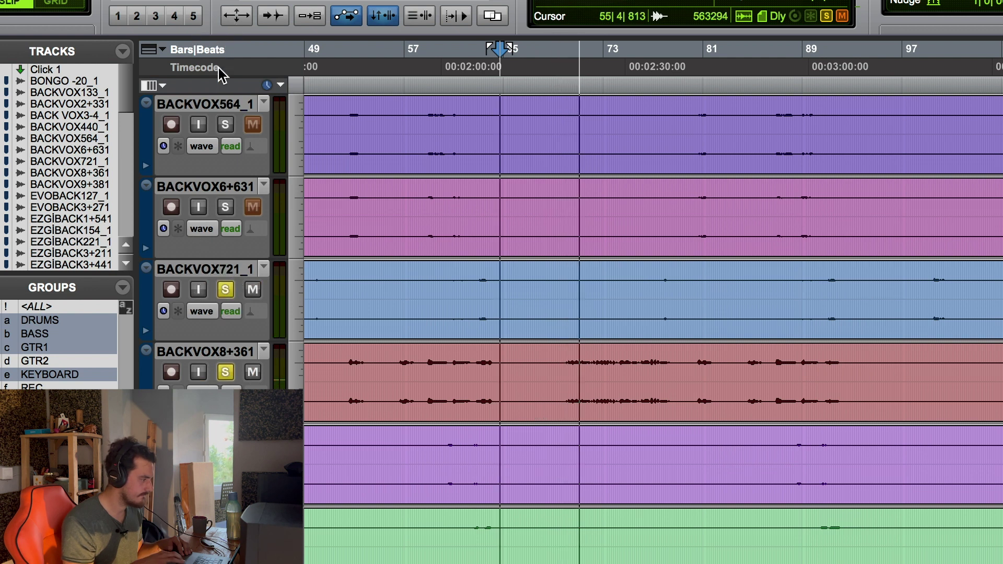
{"action": "left_click", "coordinate": [225, 124]}
{"action": "left_click", "coordinate": [225, 207]}
Solo the backing vocals BACKVOX440_1, BACKVOX3-4_1, BACKVOX2+331 and BACKVOX133_1 during playback.
{"action": "scroll", "coordinate": [235, 287], "scroll_direction": "up", "scroll_amount": 8}
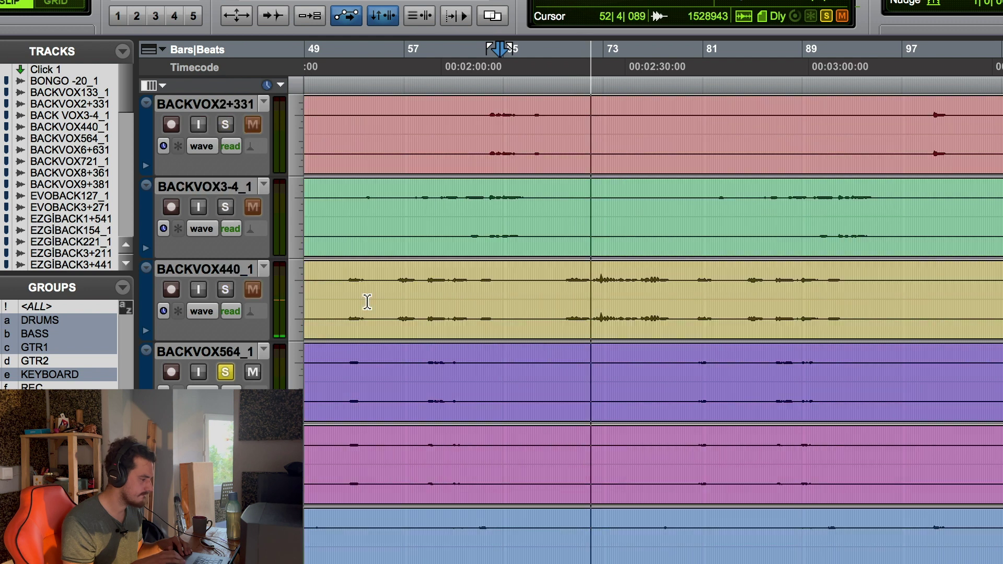
{"action": "left_click", "coordinate": [225, 372]}
{"action": "left_click", "coordinate": [228, 289]}
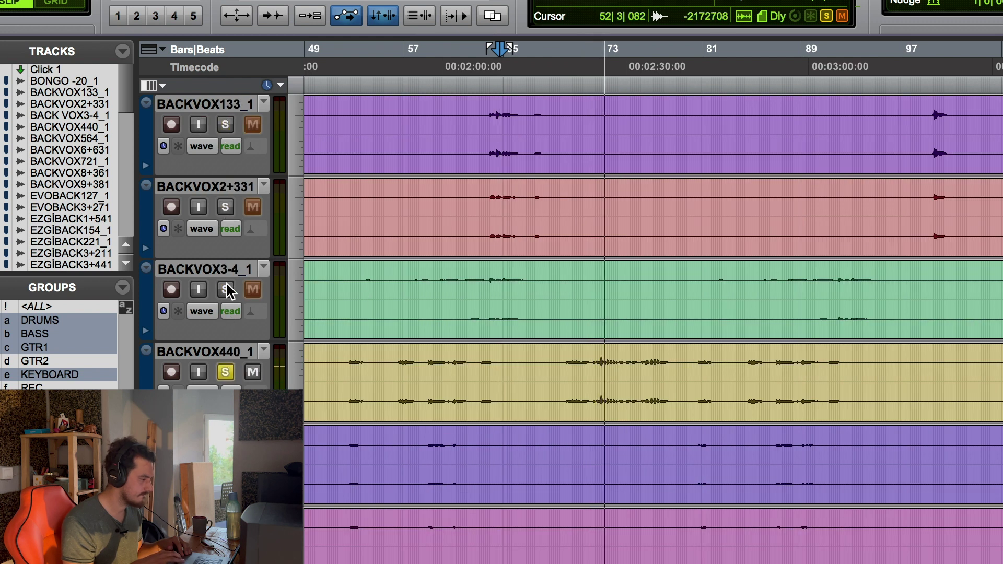
{"action": "left_click", "coordinate": [225, 207]}
{"action": "left_click", "coordinate": [225, 124]}
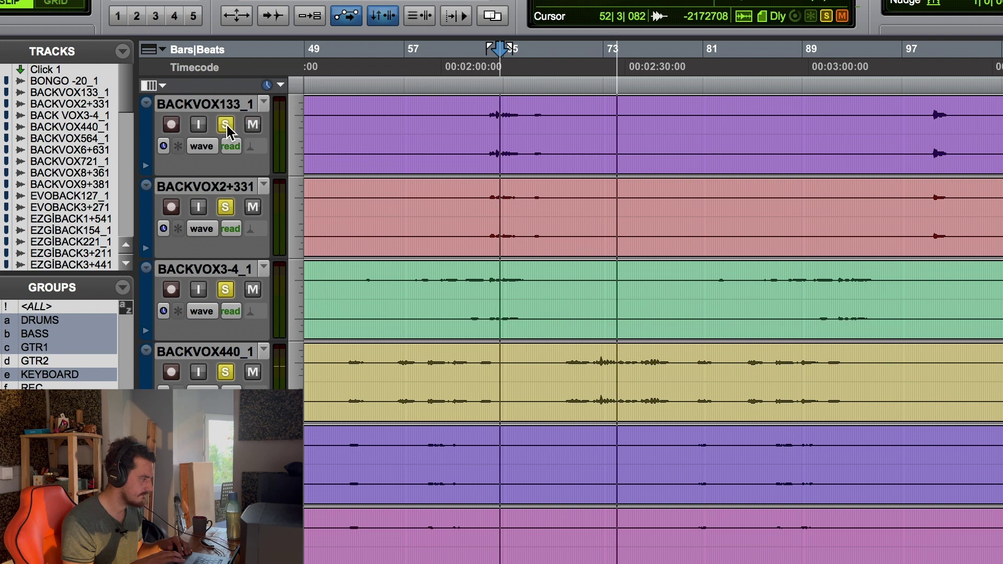
Add the BONGO -20_1 and SHAKER percussion tracks to the solo.
{"action": "scroll", "coordinate": [228, 140], "scroll_direction": "up", "scroll_amount": 4}
{"action": "left_click", "coordinate": [225, 169]}
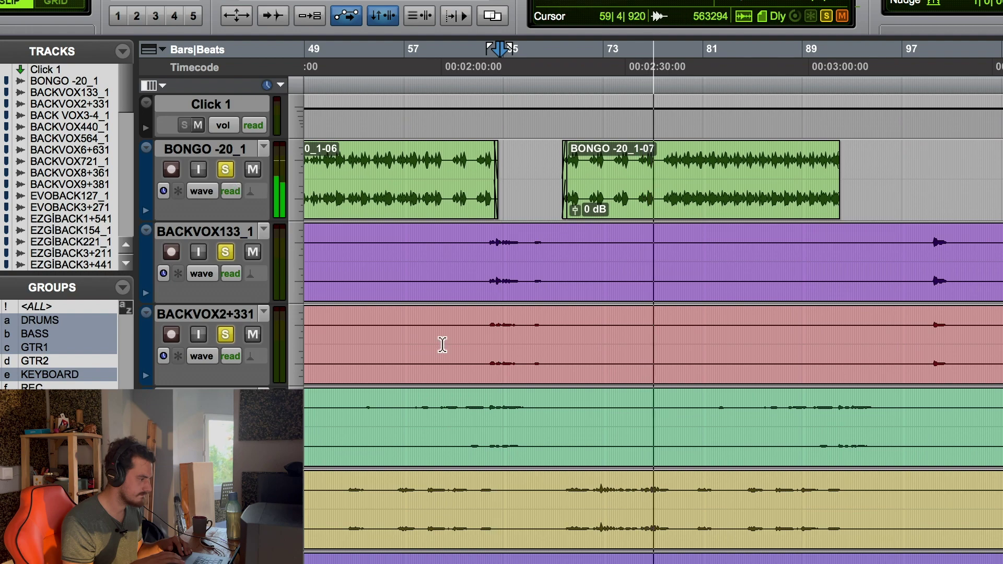
{"action": "scroll", "coordinate": [442, 341], "scroll_direction": "down", "scroll_amount": 12}
{"action": "scroll", "coordinate": [443, 344], "scroll_direction": "down", "scroll_amount": 15}
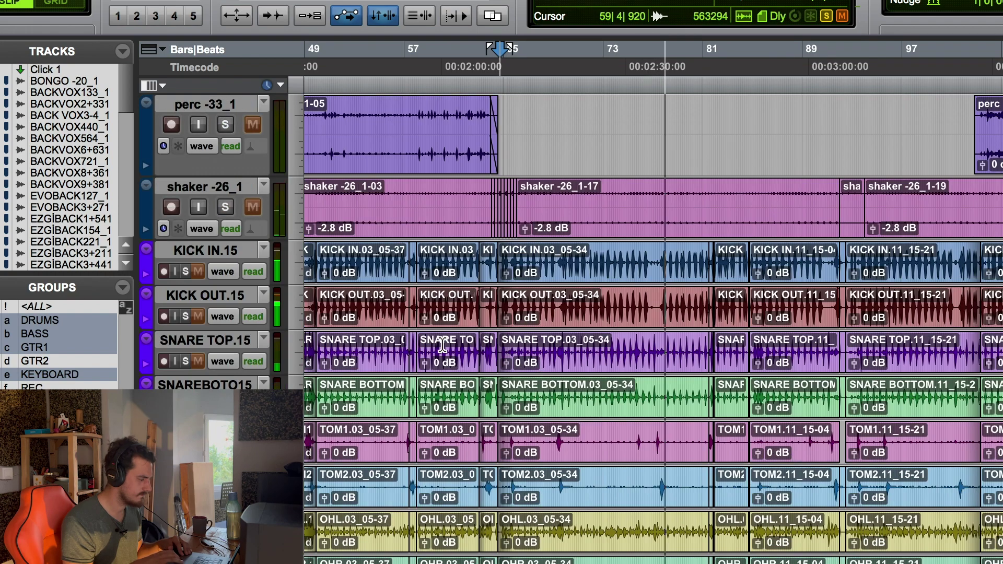
{"action": "scroll", "coordinate": [441, 343], "scroll_direction": "down", "scroll_amount": 10}
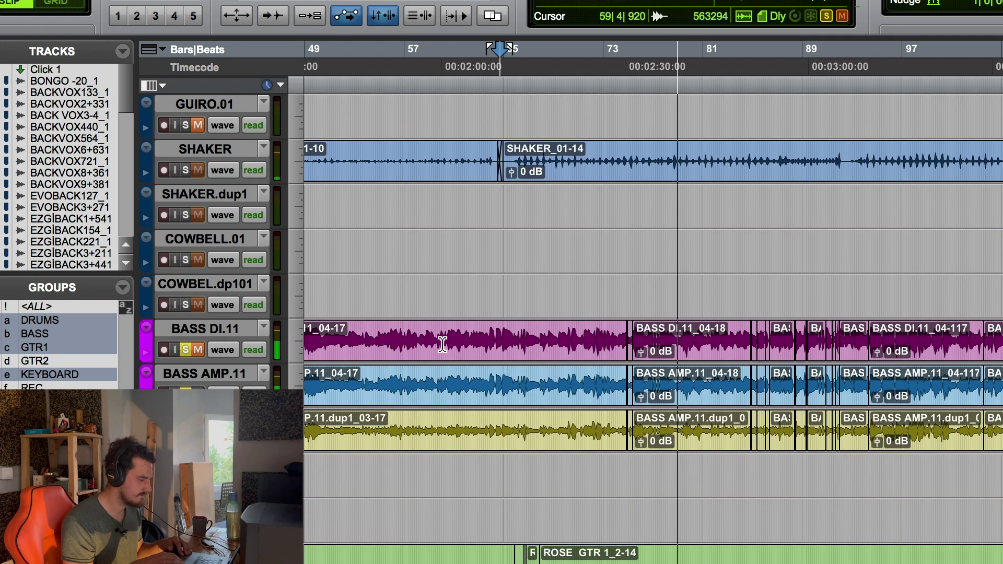
{"action": "left_click", "coordinate": [185, 170]}
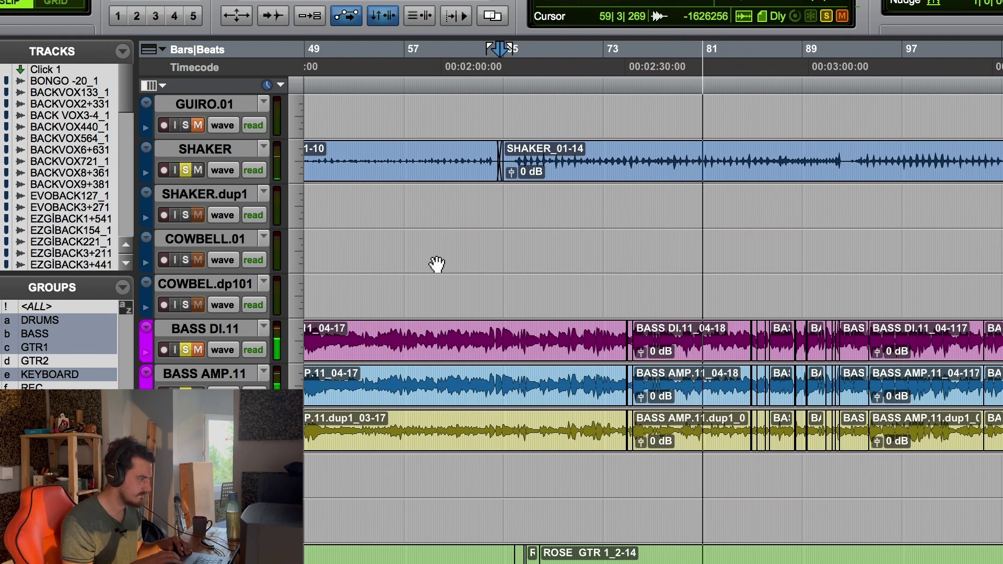
Stop playback and set the play position to about bar 81.
{"action": "key", "text": "space"}
{"action": "left_click", "coordinate": [702, 61]}
{"action": "left_click", "coordinate": [712, 62]}
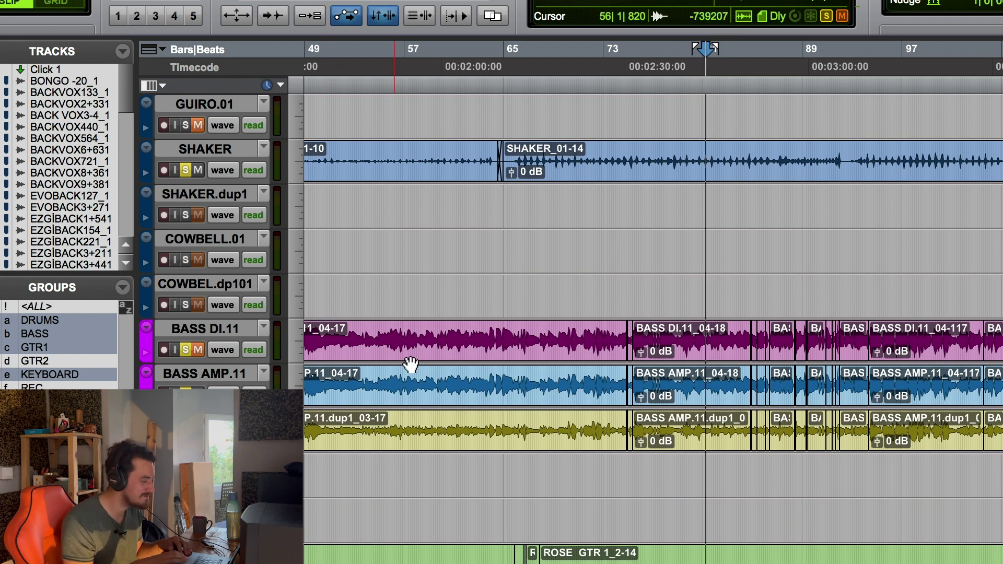
Solo the KEYBOARD_15 tracks with the guitars and audition the mix briefly from about bar 81.
{"action": "scroll", "coordinate": [412, 362], "scroll_direction": "down", "scroll_amount": 5}
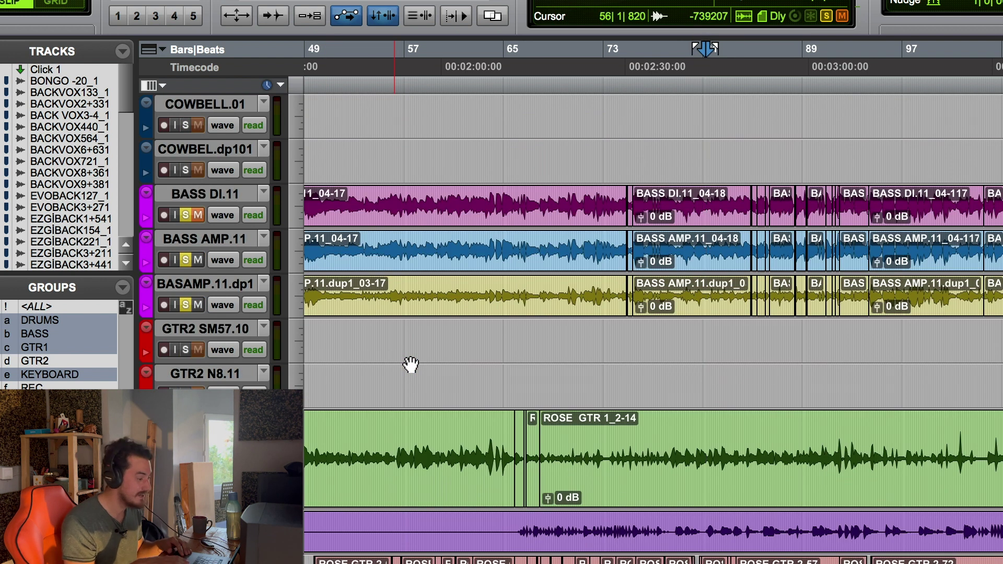
{"action": "scroll", "coordinate": [411, 364], "scroll_direction": "down", "scroll_amount": 12}
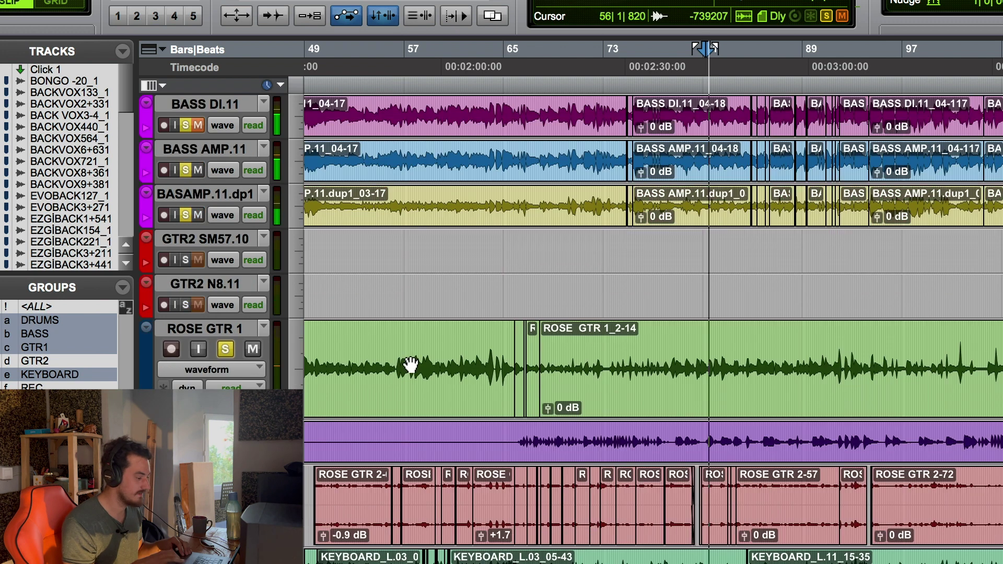
{"action": "scroll", "coordinate": [410, 364], "scroll_direction": "up", "scroll_amount": 3}
{"action": "key", "text": "space"}
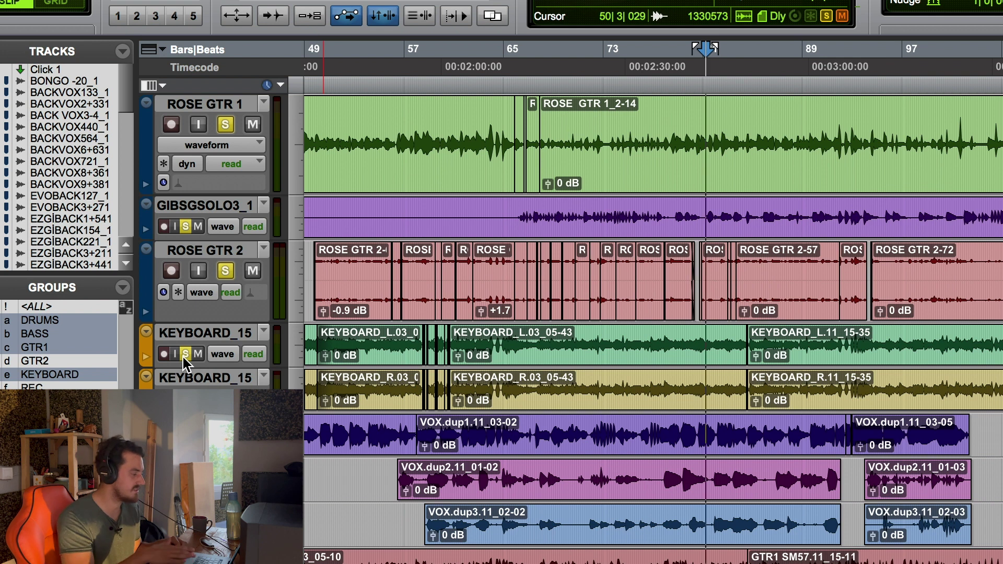
{"action": "key", "text": "space"}
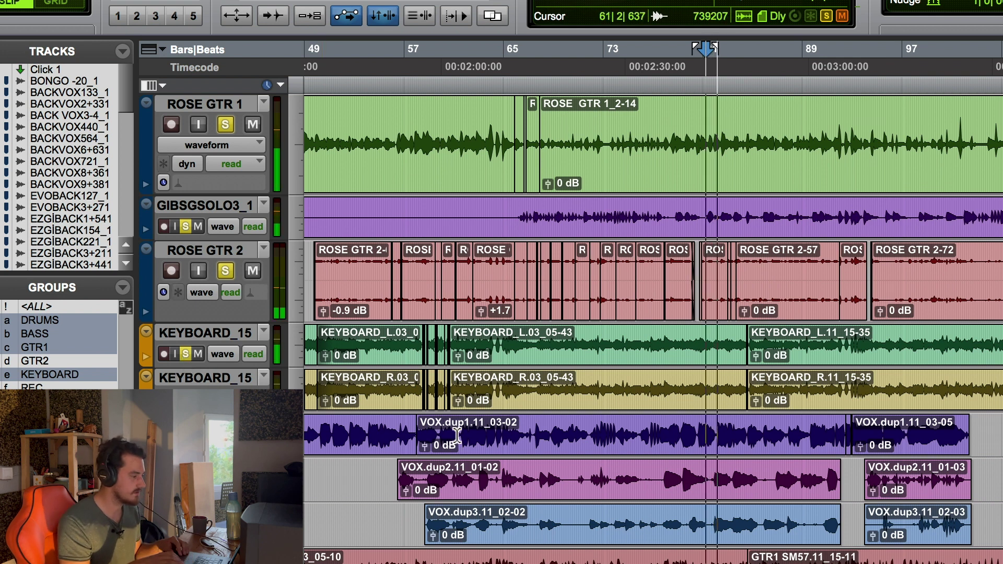
{"action": "key", "text": "space"}
Add the shaker -26_1 track to the solo and play the mix from about bar 81.
{"action": "scroll", "coordinate": [493, 352], "scroll_direction": "up", "scroll_amount": 10}
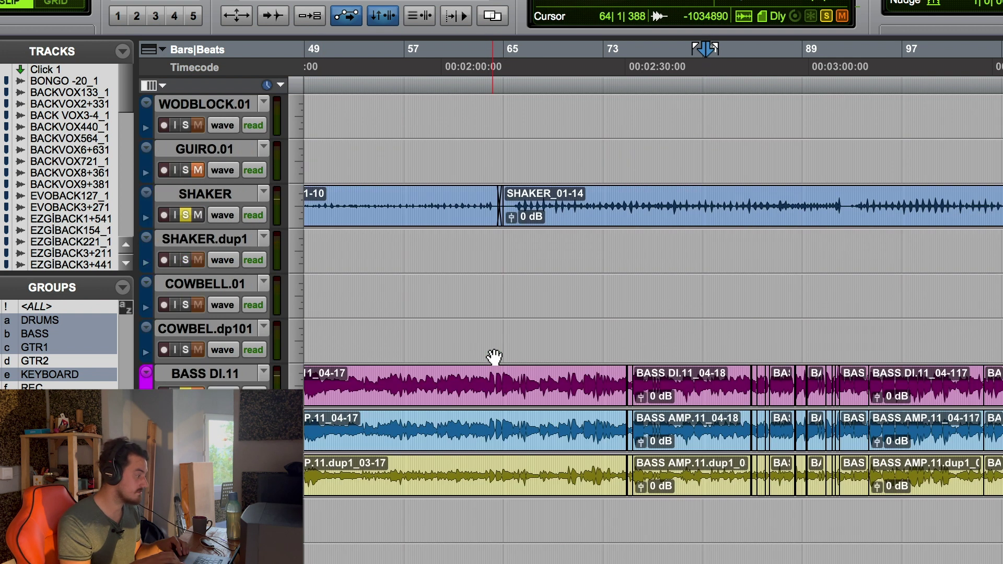
{"action": "scroll", "coordinate": [493, 357], "scroll_direction": "up", "scroll_amount": 10}
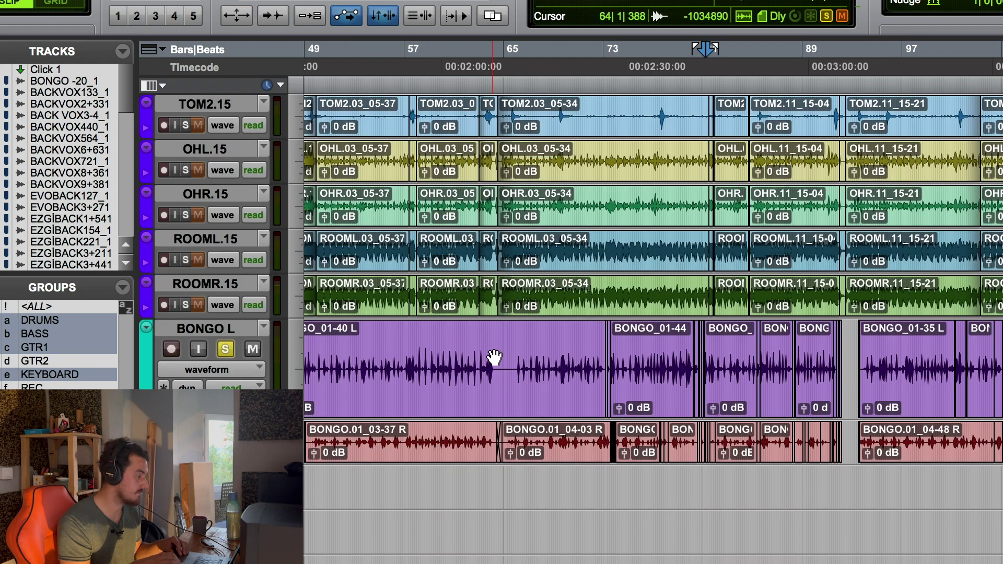
{"action": "scroll", "coordinate": [493, 356], "scroll_direction": "up", "scroll_amount": 10}
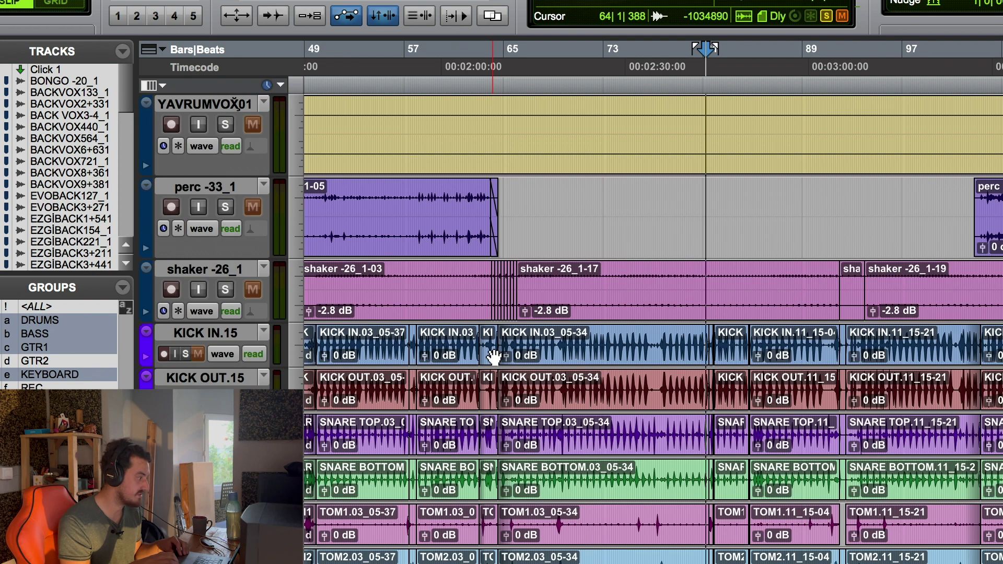
{"action": "scroll", "coordinate": [493, 357], "scroll_direction": "left", "scroll_amount": 5}
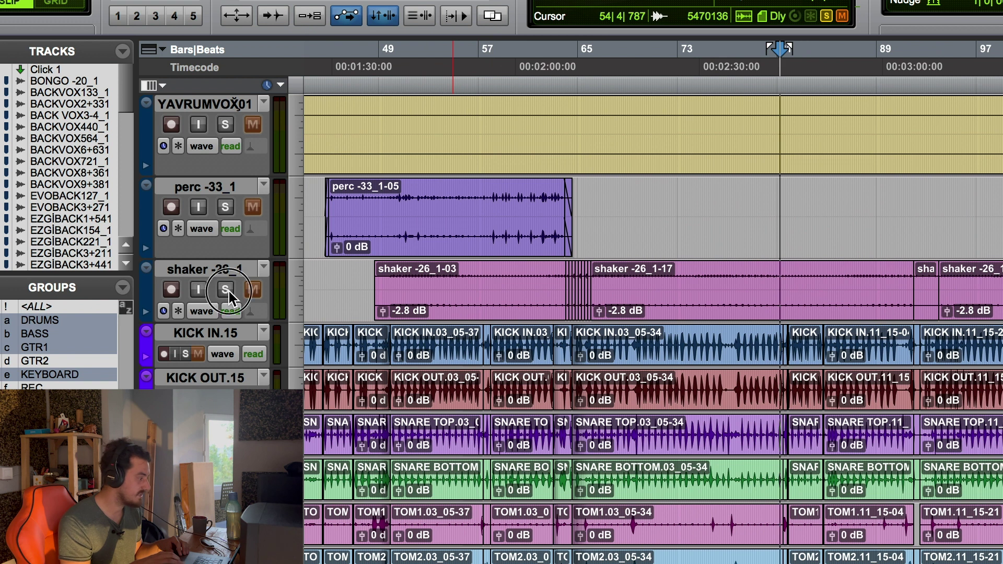
{"action": "left_click", "coordinate": [228, 290]}
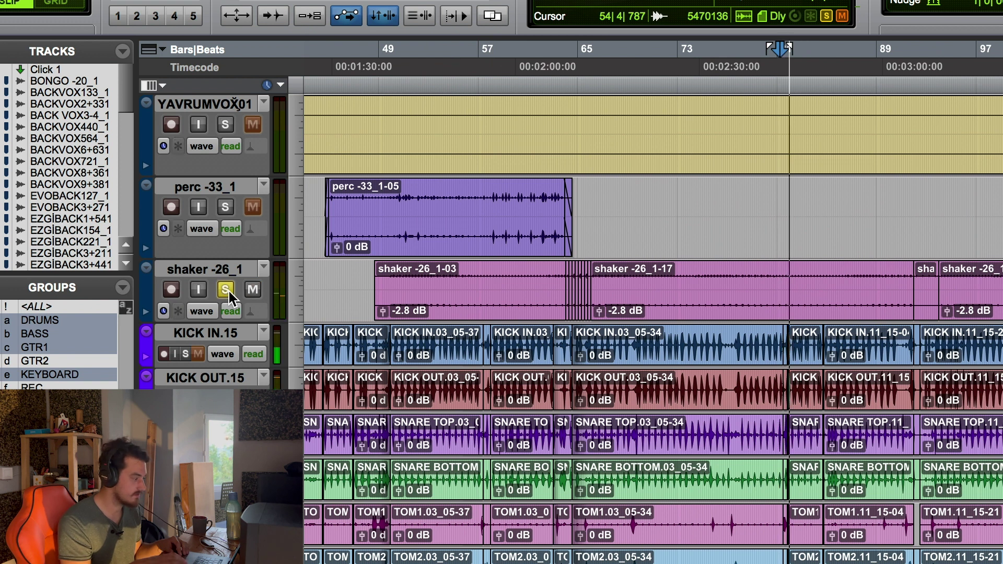
Solo EVOBACK3+271 and the two 1541 backing-vocal tracks during playback.
{"action": "scroll", "coordinate": [227, 289], "scroll_direction": "up", "scroll_amount": 15}
{"action": "scroll", "coordinate": [229, 290], "scroll_direction": "left", "scroll_amount": 1}
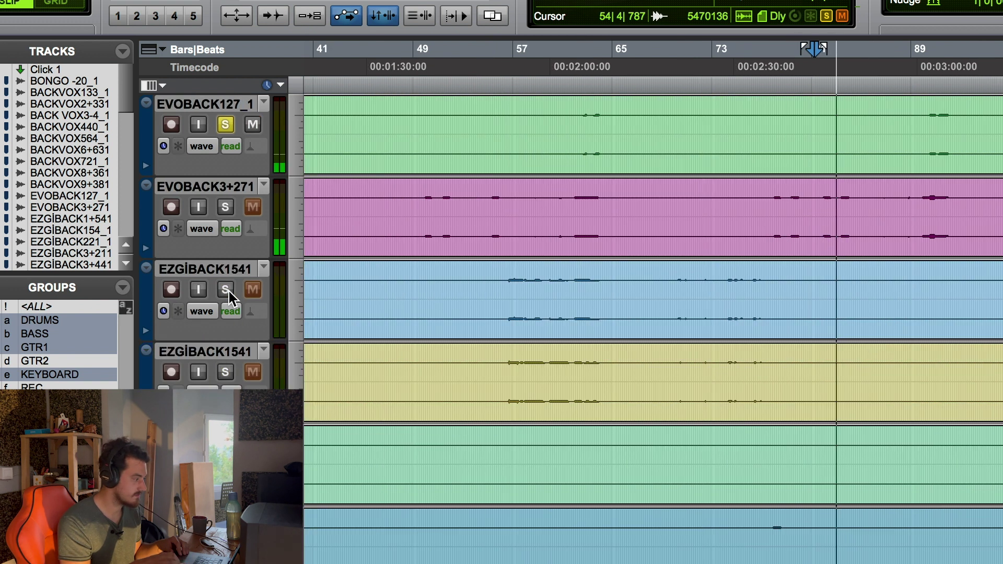
{"action": "left_click", "coordinate": [225, 207]}
{"action": "left_click", "coordinate": [226, 289]}
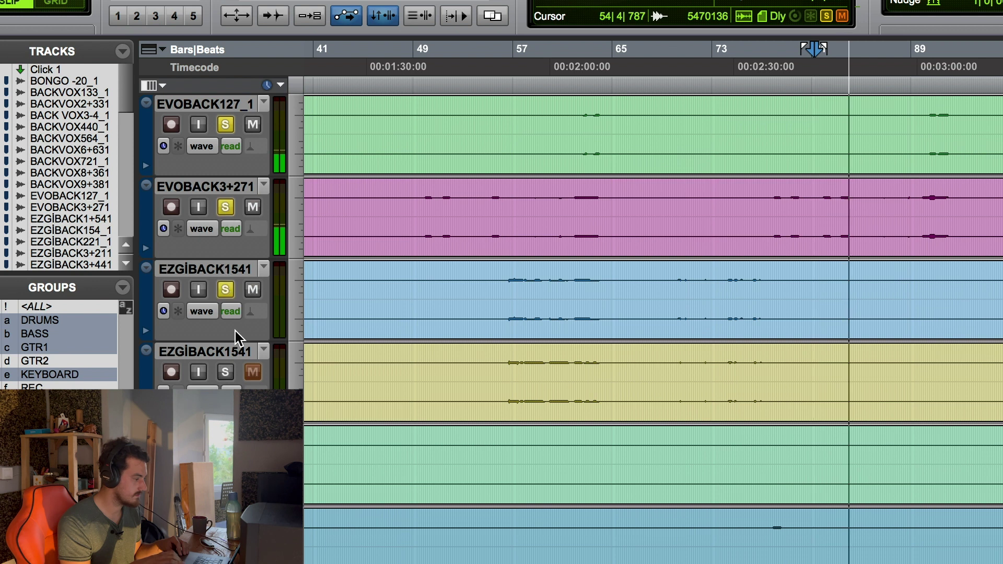
{"action": "left_click", "coordinate": [224, 372]}
Stop playback and add the 2211 and 3211 backing-vocal tracks to the solo.
{"action": "scroll", "coordinate": [226, 373], "scroll_direction": "down", "scroll_amount": 5}
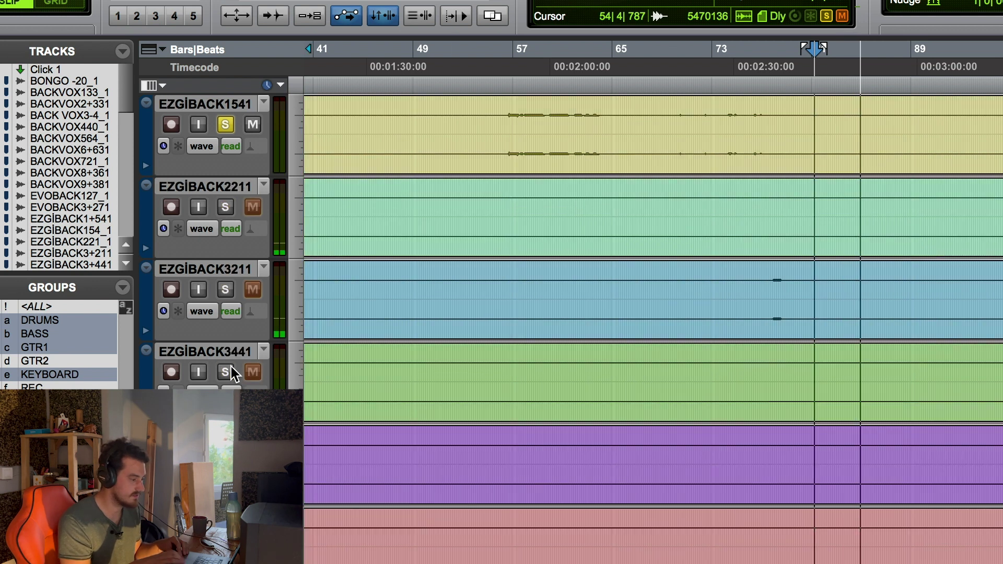
{"action": "key", "text": "space"}
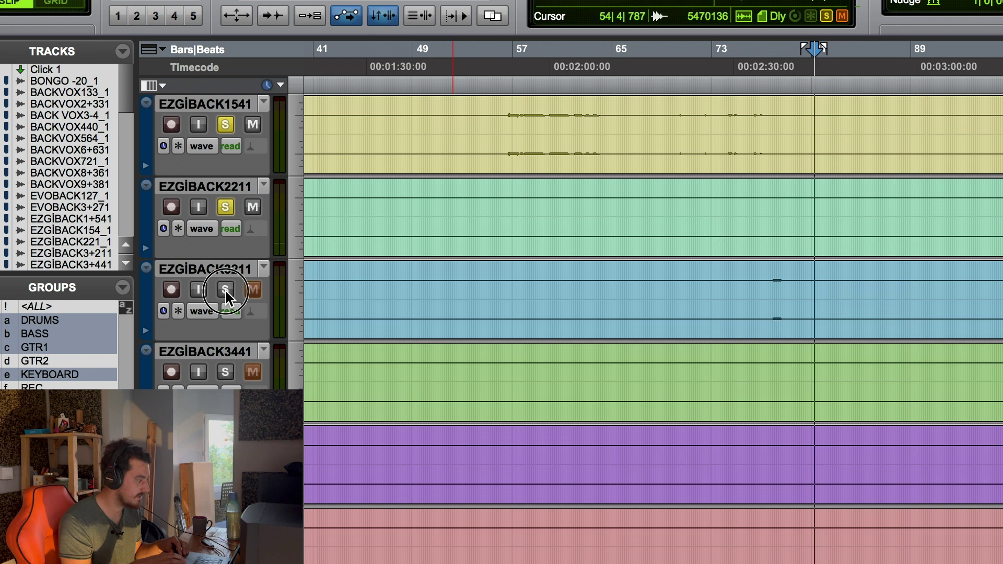
{"action": "left_click", "coordinate": [226, 291]}
Solo the 3441, 4161, 5461 and 6571 backing-vocal tracks during playback and stop the transport.
{"action": "scroll", "coordinate": [225, 291], "scroll_direction": "down", "scroll_amount": 10}
{"action": "scroll", "coordinate": [226, 291], "scroll_direction": "up", "scroll_amount": 3}
{"action": "scroll", "coordinate": [226, 290], "scroll_direction": "right", "scroll_amount": 5}
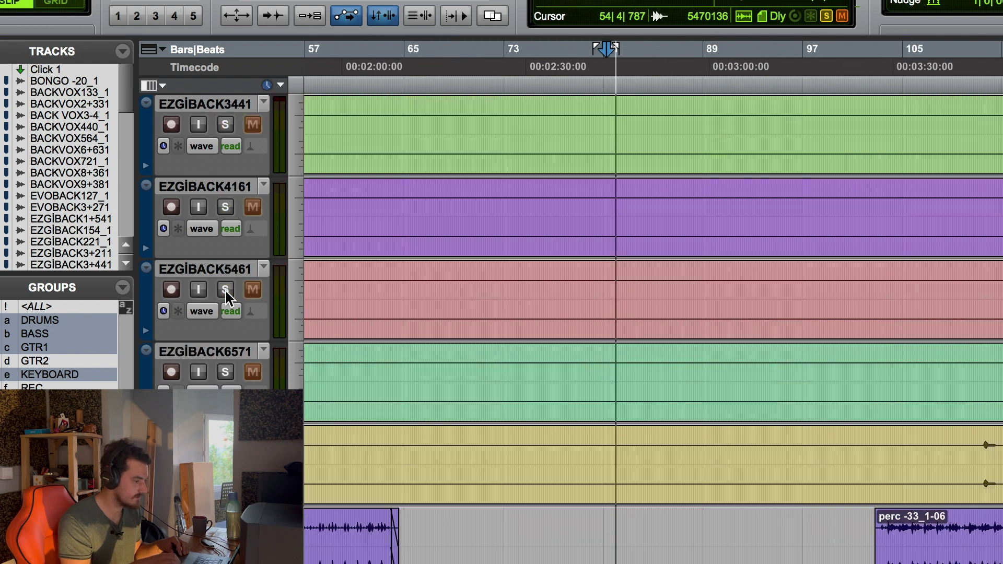
{"action": "left_click", "coordinate": [225, 206]}
{"action": "left_click", "coordinate": [226, 124]}
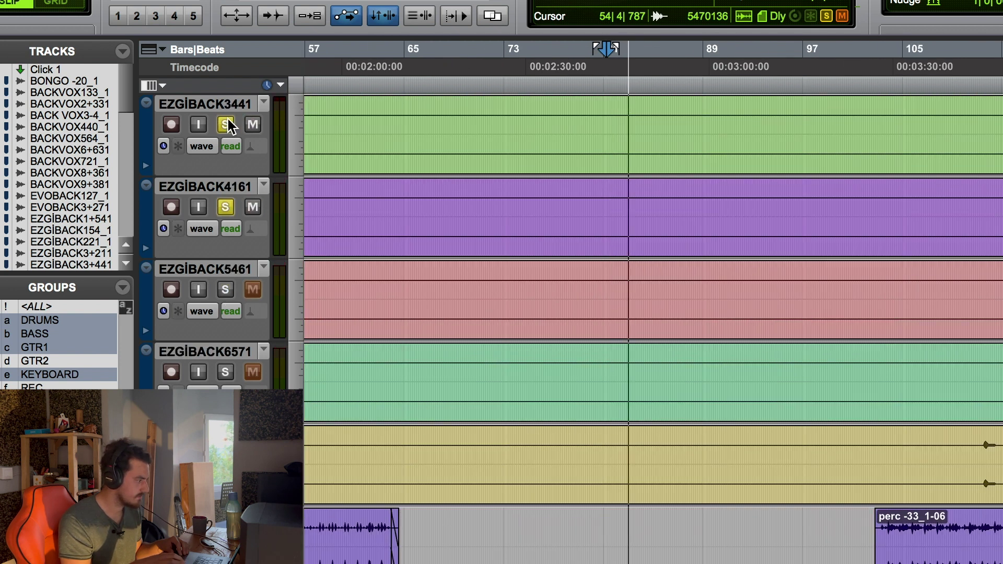
{"action": "left_click", "coordinate": [225, 289]}
{"action": "left_click", "coordinate": [225, 372]}
{"action": "key", "text": "space"}
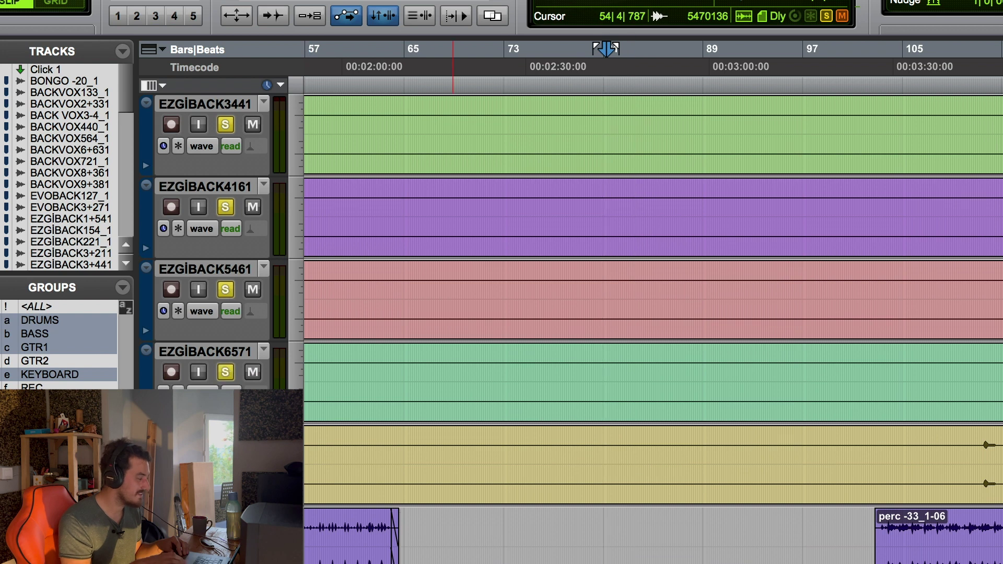
Play the mix from about bar 89 and add the YAVRUMVOX01 and perc -33_1 tracks to the solo.
{"action": "left_click", "coordinate": [709, 62]}
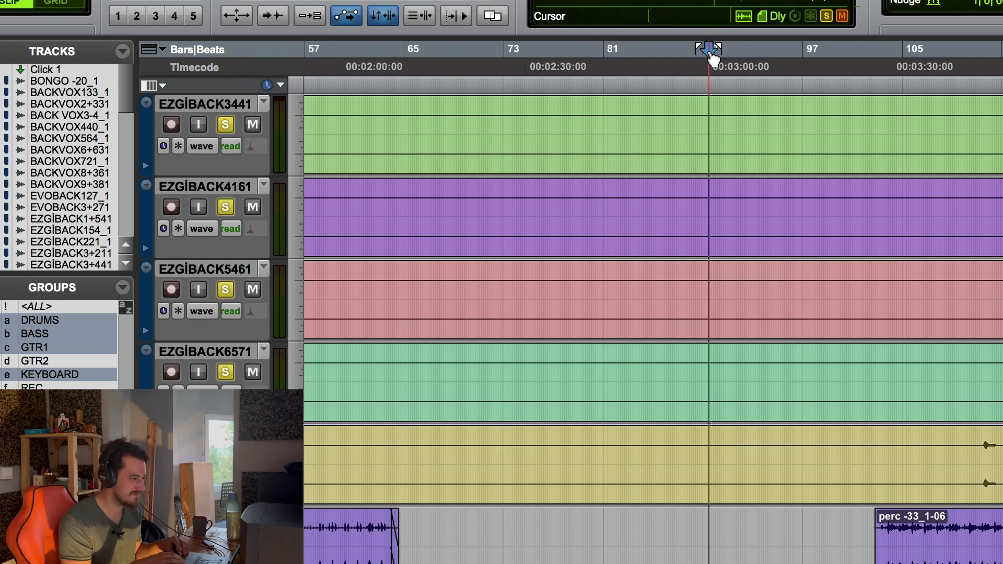
{"action": "scroll", "coordinate": [712, 385], "scroll_direction": "down", "scroll_amount": 8}
{"action": "scroll", "coordinate": [712, 385], "scroll_direction": "right", "scroll_amount": 2}
{"action": "scroll", "coordinate": [712, 385], "scroll_direction": "up", "scroll_amount": 4}
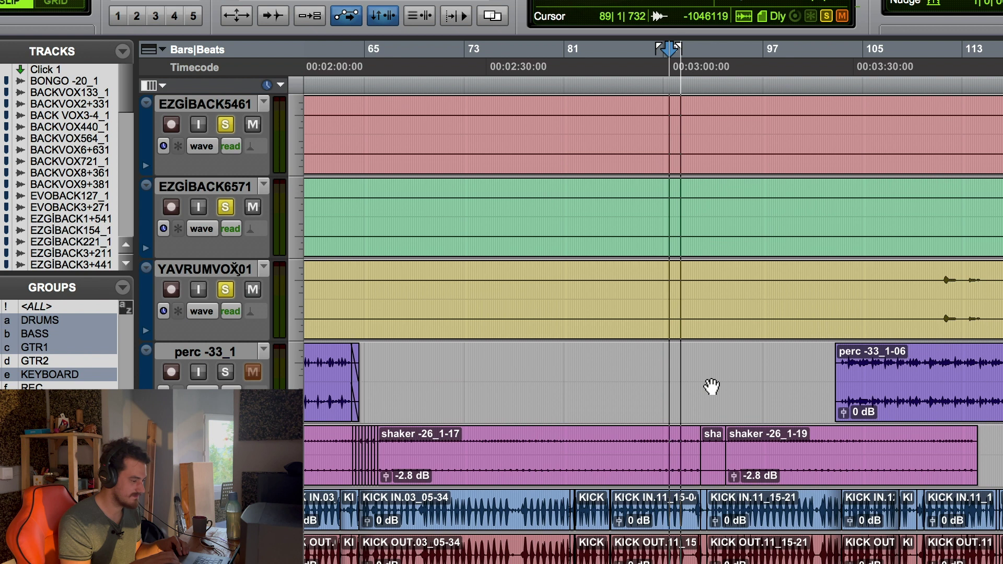
{"action": "scroll", "coordinate": [712, 387], "scroll_direction": "down", "scroll_amount": 1}
{"action": "scroll", "coordinate": [712, 386], "scroll_direction": "right", "scroll_amount": 1}
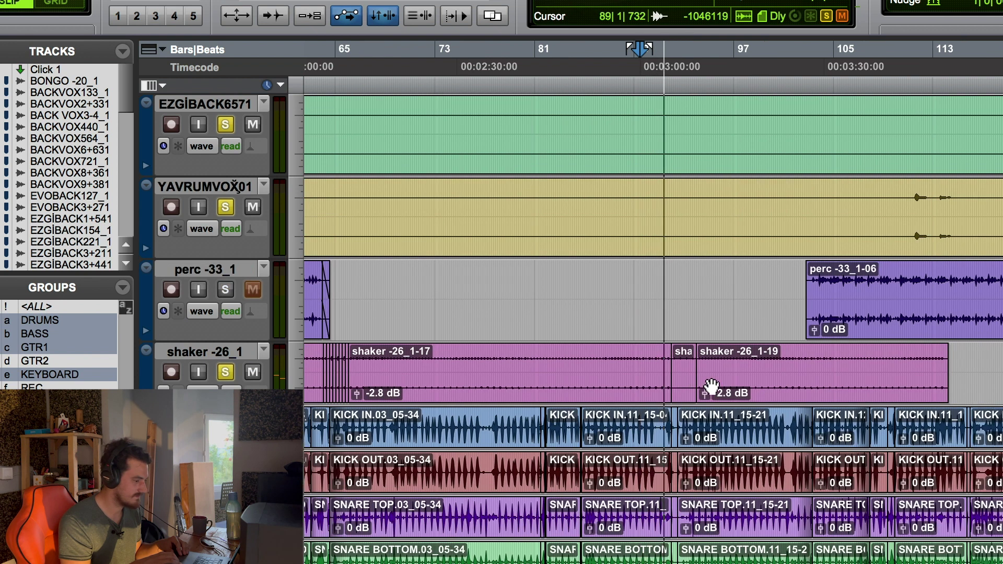
{"action": "scroll", "coordinate": [711, 386], "scroll_direction": "right", "scroll_amount": 6}
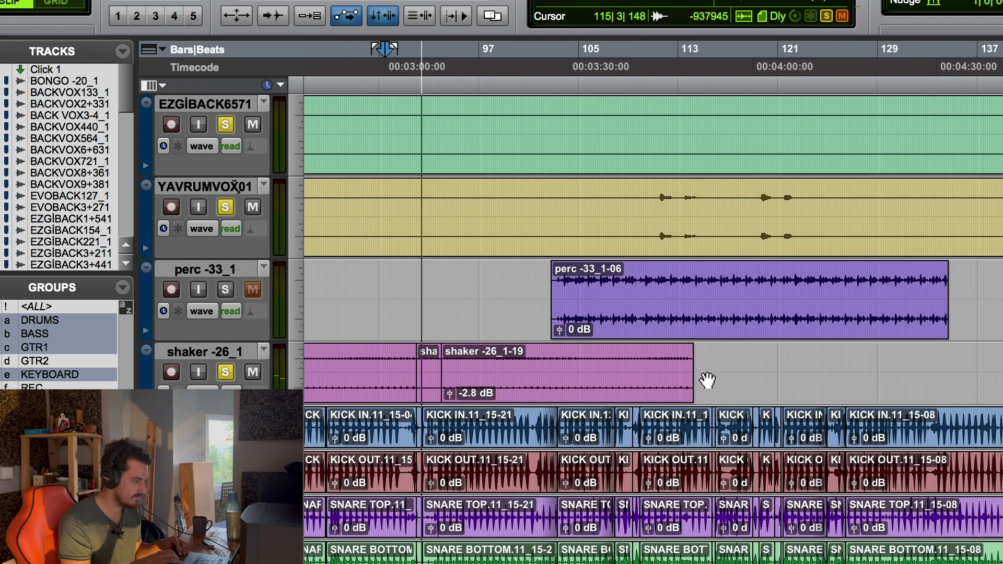
{"action": "left_click", "coordinate": [225, 289]}
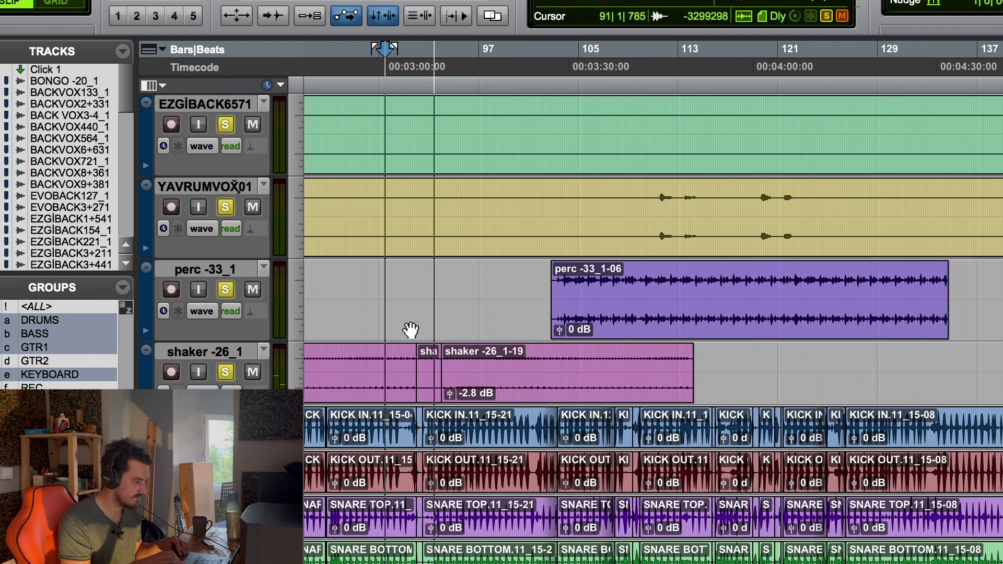
Look over the bongo, woodblock, shaker, cowbell and bass tracks while the mix plays, and stop playback.
{"action": "scroll", "coordinate": [410, 329], "scroll_direction": "down", "scroll_amount": 12}
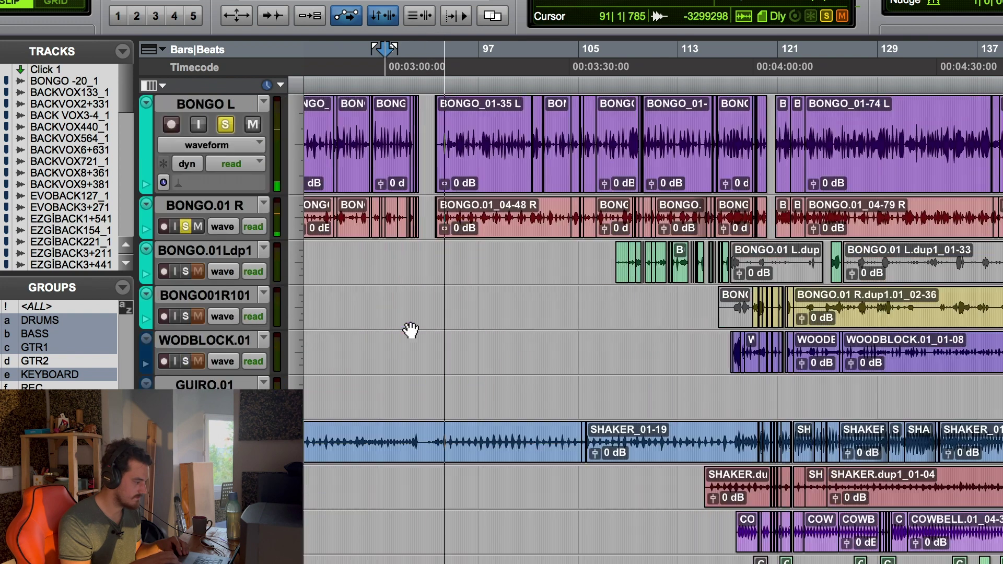
{"action": "scroll", "coordinate": [410, 329], "scroll_direction": "down", "scroll_amount": 3}
{"action": "scroll", "coordinate": [410, 329], "scroll_direction": "up", "scroll_amount": 1}
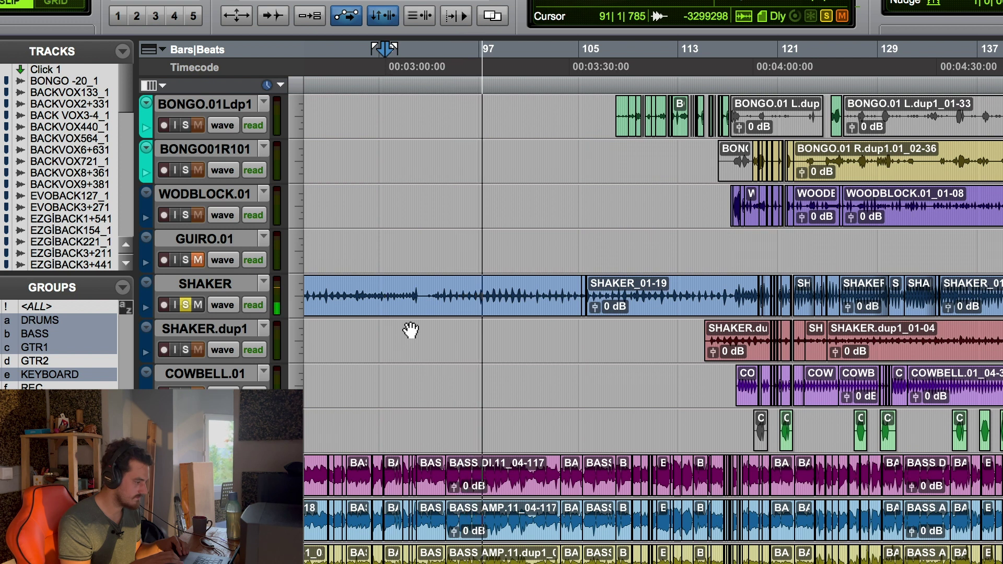
{"action": "key", "text": "space"}
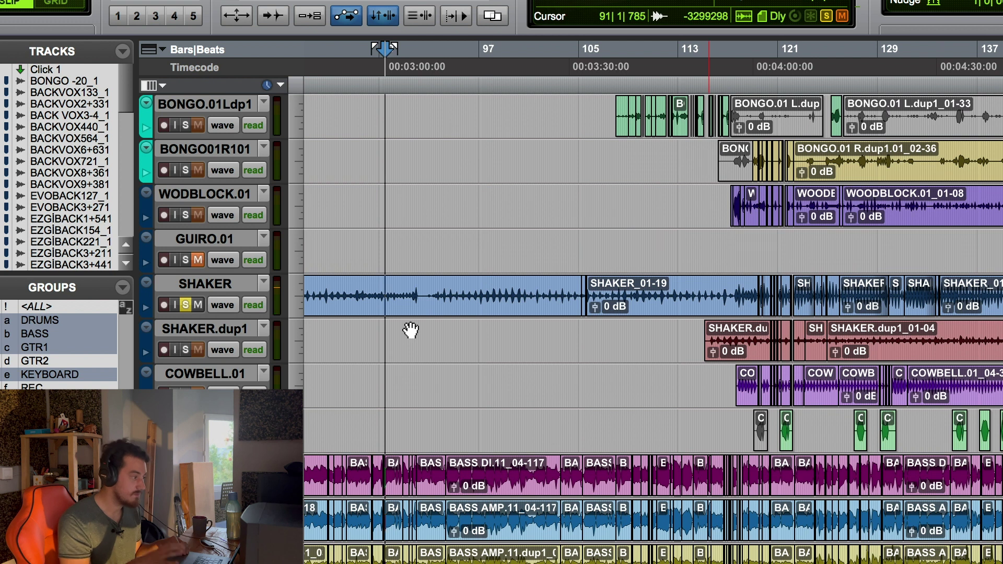
Play the mix from about bar 97 and clear the solo on all tracks.
{"action": "left_click", "coordinate": [473, 48]}
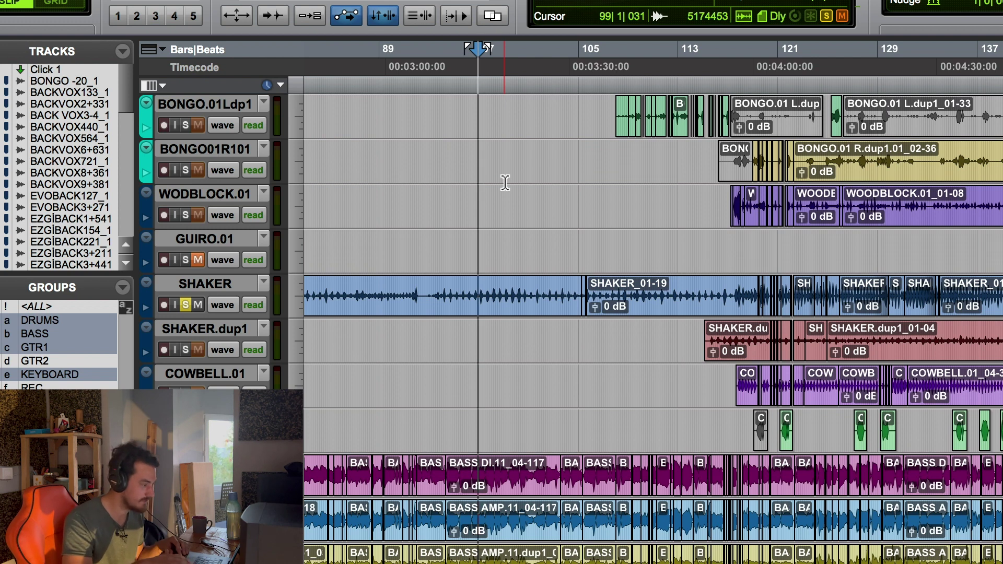
{"action": "scroll", "coordinate": [504, 182], "scroll_direction": "up", "scroll_amount": 10}
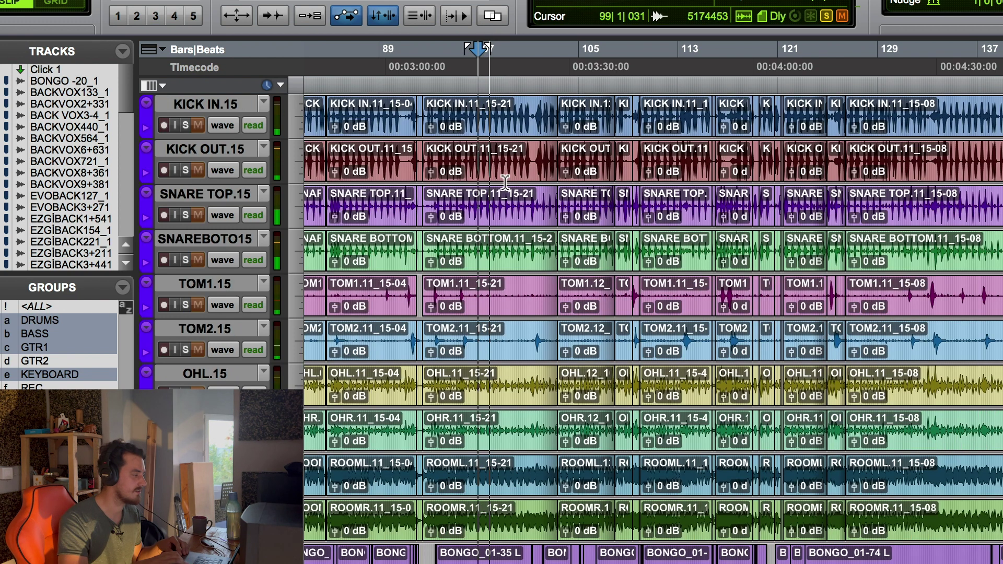
{"action": "scroll", "coordinate": [504, 182], "scroll_direction": "down", "scroll_amount": 9}
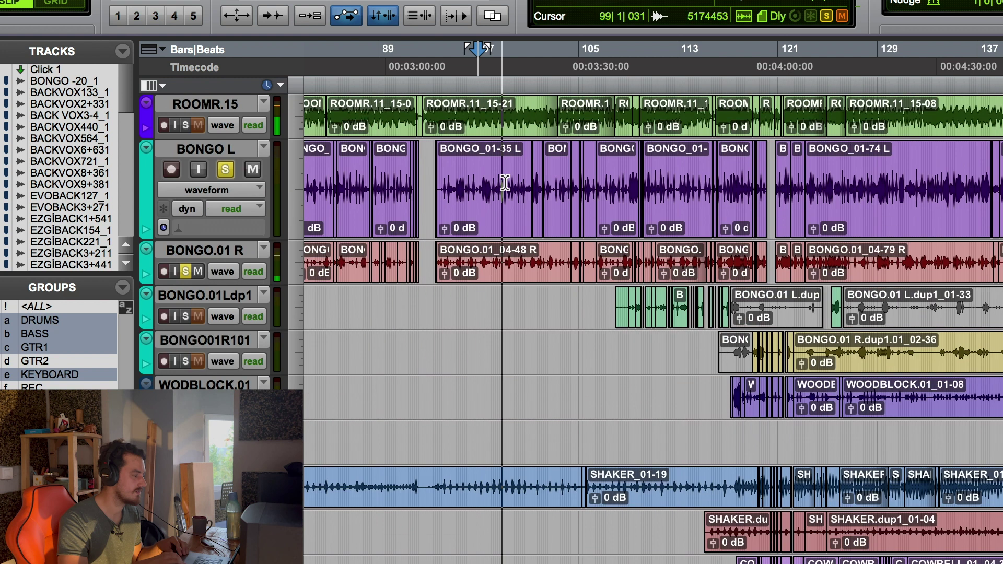
{"action": "scroll", "coordinate": [504, 182], "scroll_direction": "down", "scroll_amount": 8}
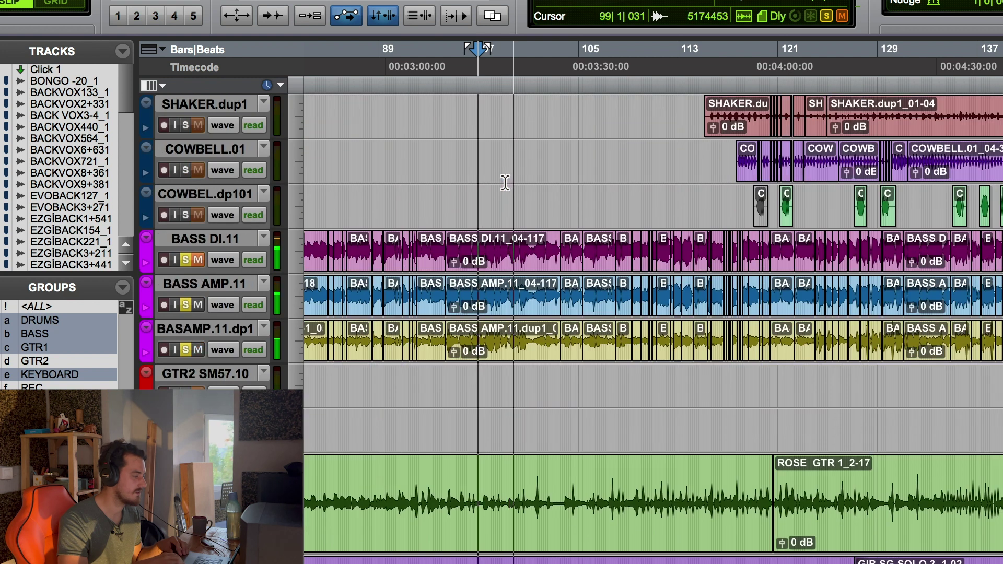
{"action": "scroll", "coordinate": [505, 182], "scroll_direction": "up", "scroll_amount": 9}
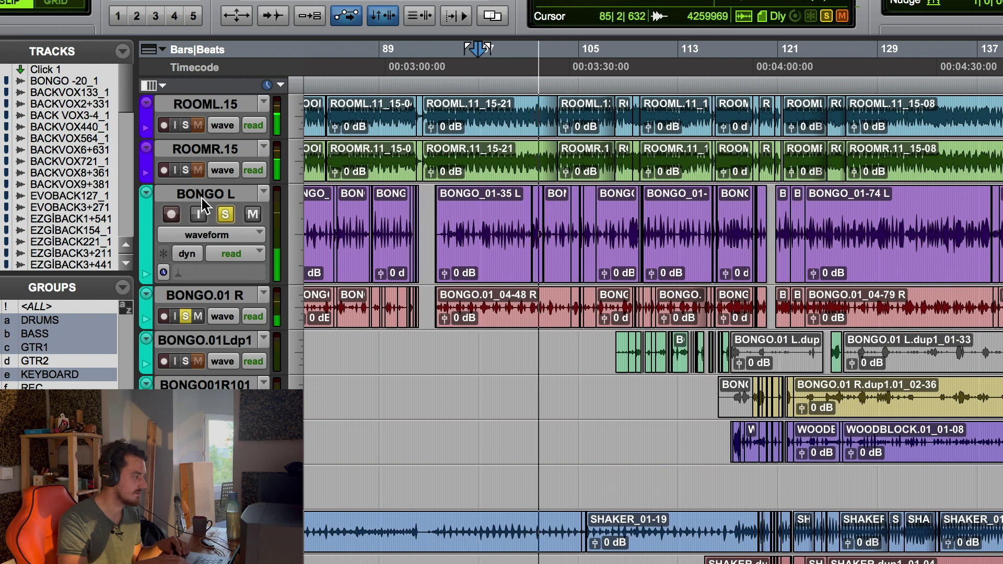
{"action": "left_click", "coordinate": [226, 214]}
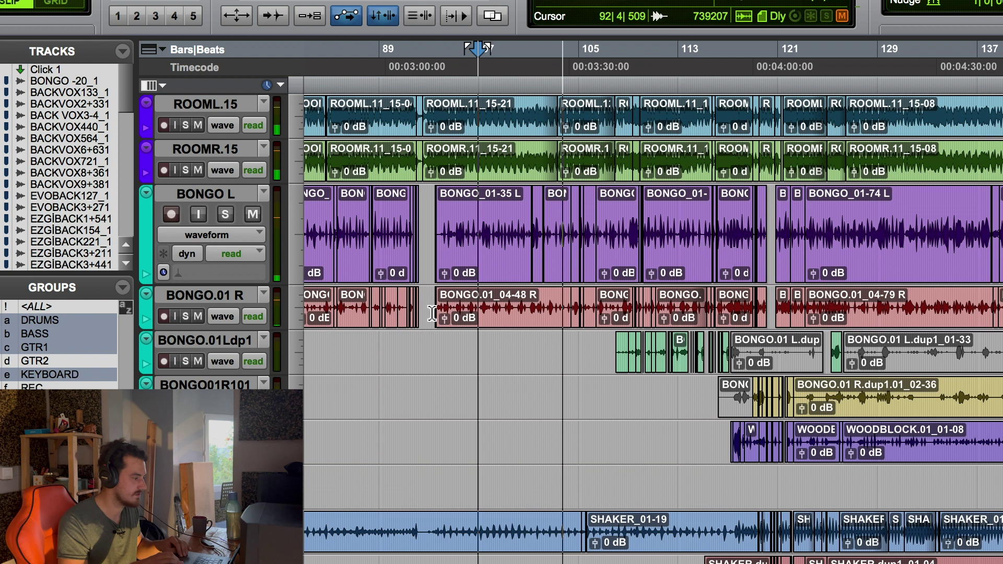
Examine the drum room, bongo, woodblock, guiro, shaker and cowbell tracks while the full mix plays.
{"action": "scroll", "coordinate": [431, 313], "scroll_direction": "down", "scroll_amount": 2}
{"action": "scroll", "coordinate": [431, 313], "scroll_direction": "up", "scroll_amount": 4}
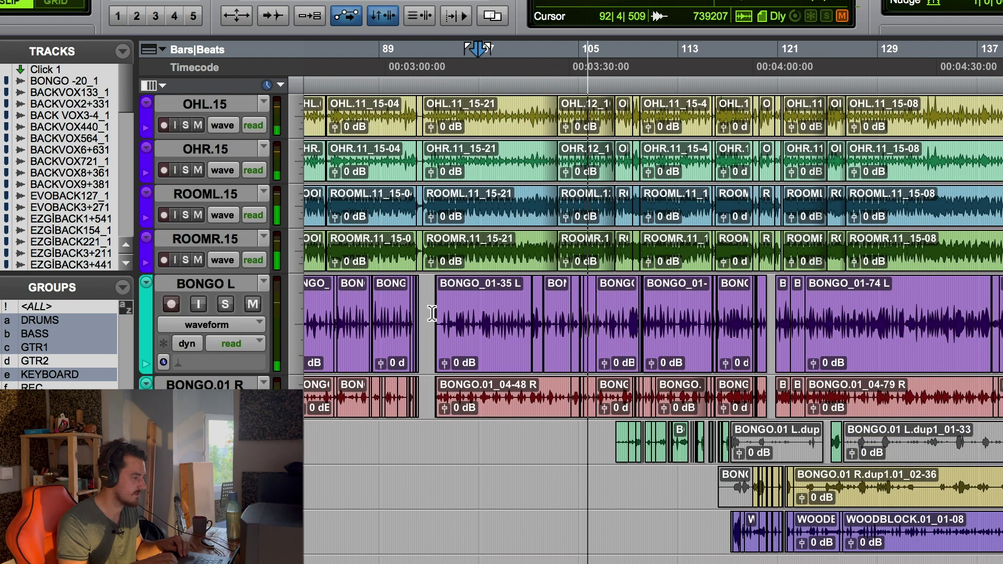
{"action": "scroll", "coordinate": [431, 314], "scroll_direction": "right", "scroll_amount": 2}
{"action": "scroll", "coordinate": [431, 314], "scroll_direction": "down", "scroll_amount": 2}
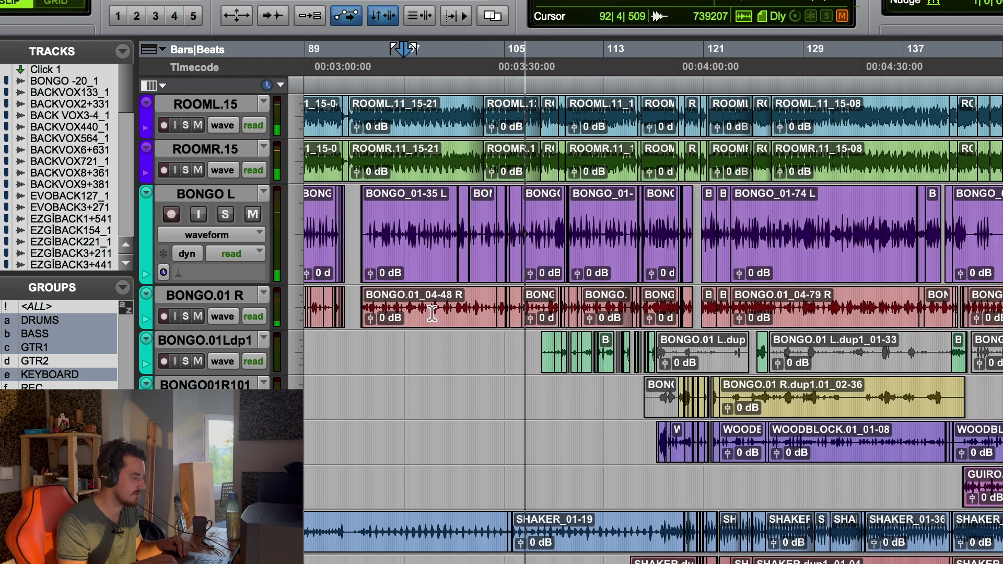
{"action": "scroll", "coordinate": [431, 313], "scroll_direction": "down", "scroll_amount": 2}
{"action": "scroll", "coordinate": [431, 313], "scroll_direction": "down", "scroll_amount": 1}
{"action": "scroll", "coordinate": [431, 313], "scroll_direction": "up", "scroll_amount": 2}
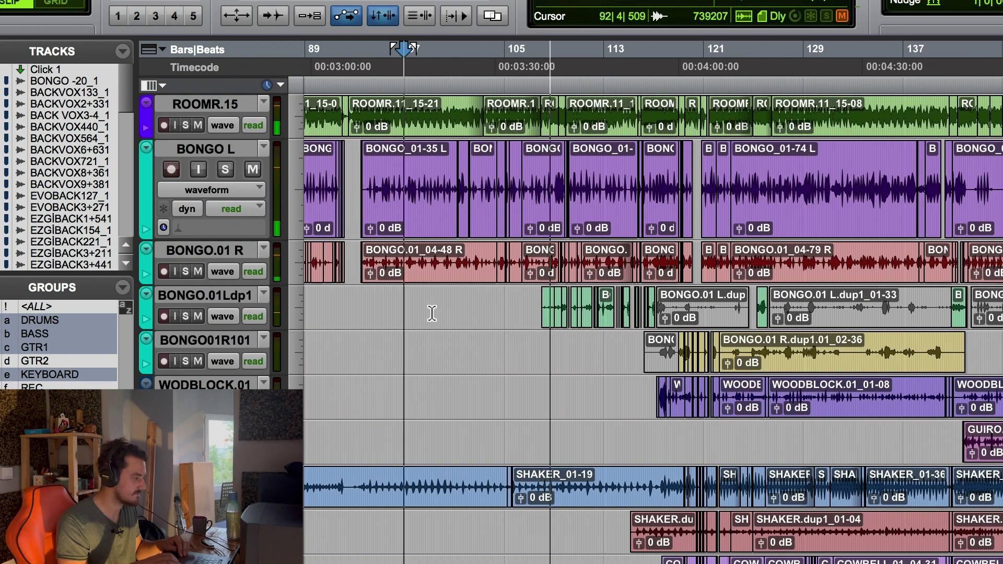
{"action": "scroll", "coordinate": [431, 313], "scroll_direction": "down", "scroll_amount": 1}
{"action": "scroll", "coordinate": [431, 313], "scroll_direction": "down", "scroll_amount": 1}
{"action": "scroll", "coordinate": [432, 313], "scroll_direction": "right", "scroll_amount": 2}
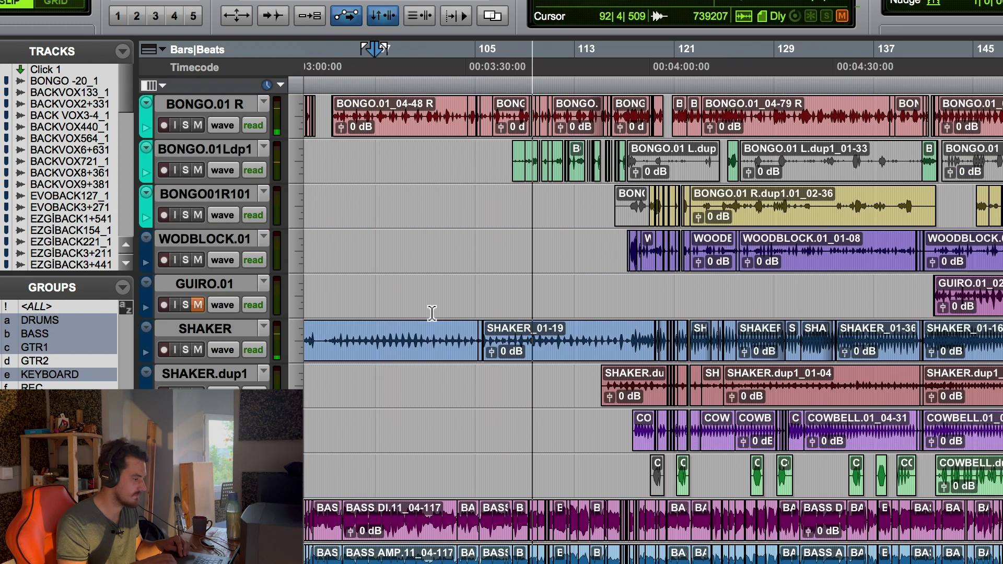
{"action": "scroll", "coordinate": [431, 313], "scroll_direction": "up", "scroll_amount": 3}
Audition the full mix from about bar 109, where the duplicate bongo track enters, and stop playback.
{"action": "left_click", "coordinate": [487, 49]}
{"action": "scroll", "coordinate": [512, 196], "scroll_direction": "up", "scroll_amount": 3}
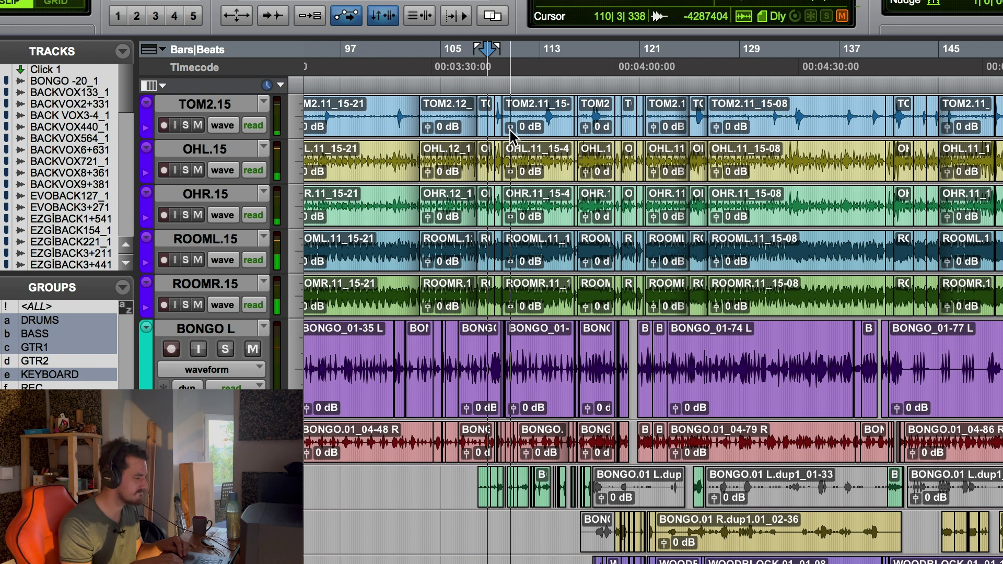
{"action": "scroll", "coordinate": [535, 340], "scroll_direction": "down", "scroll_amount": 1}
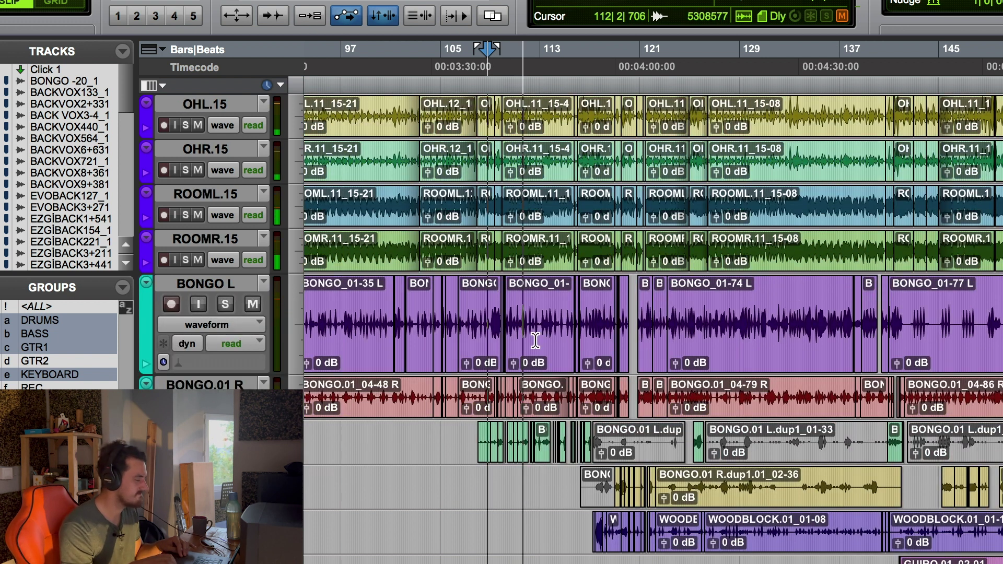
{"action": "scroll", "coordinate": [536, 340], "scroll_direction": "down", "scroll_amount": 2}
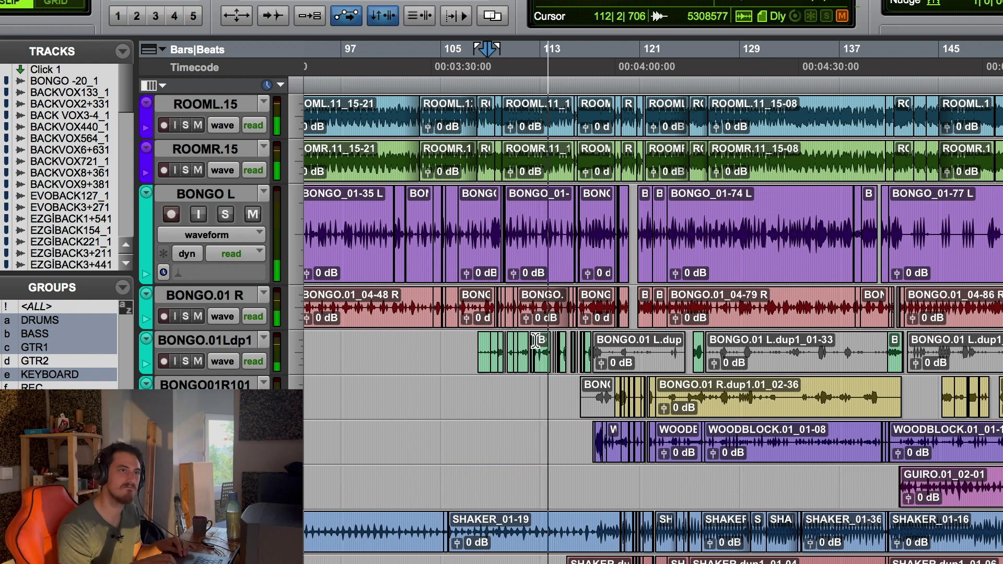
{"action": "scroll", "coordinate": [535, 339], "scroll_direction": "down", "scroll_amount": 1}
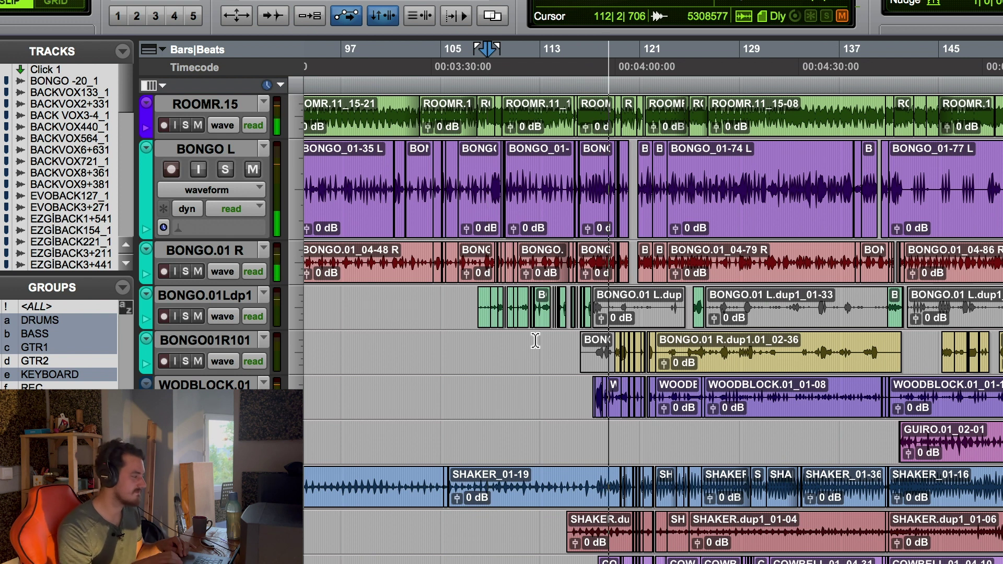
{"action": "key", "text": "space"}
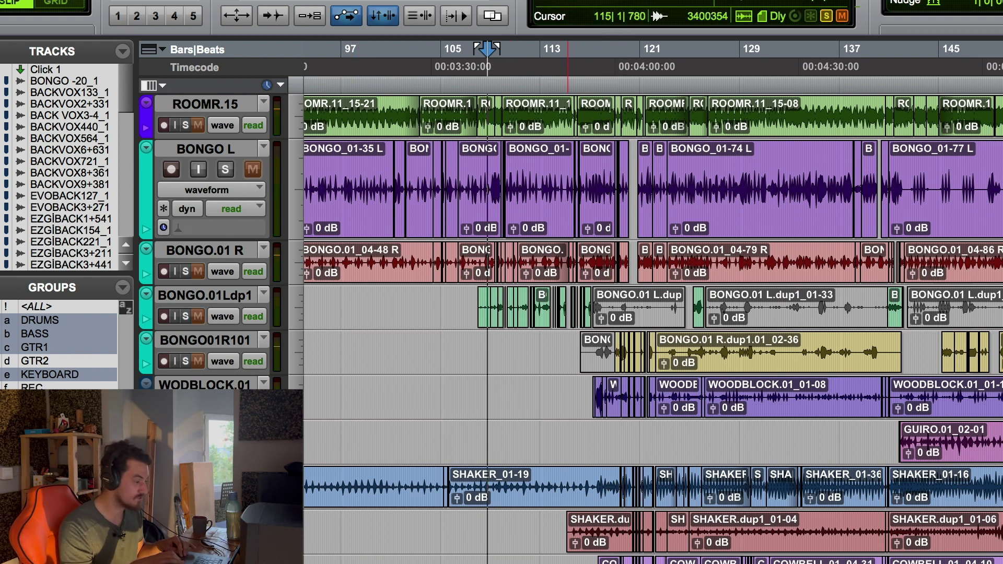
Audition the session briefly from about bar 117, near the start of the second duplicate bongo track.
{"action": "left_click", "coordinate": [586, 62]}
{"action": "key", "text": "space"}
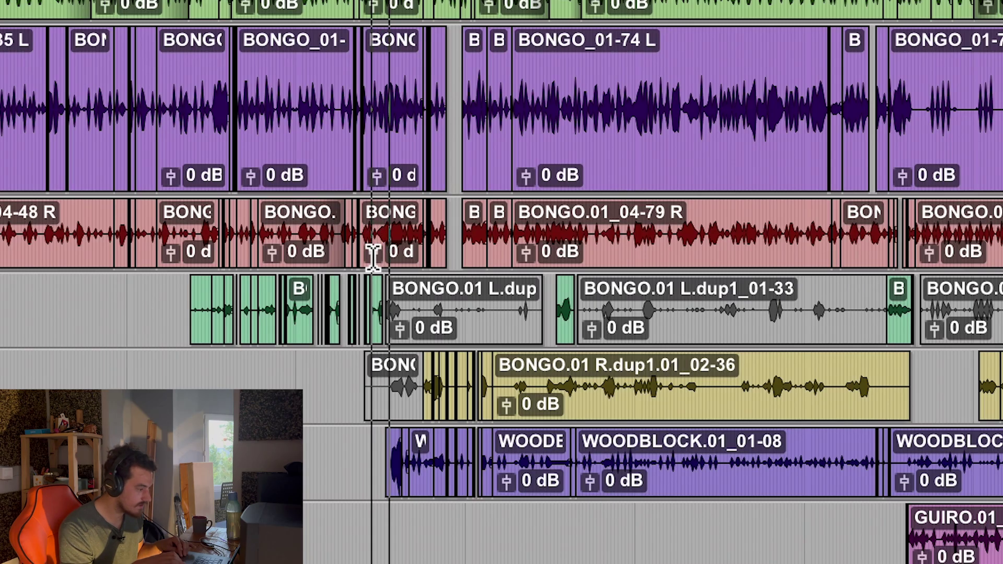
{"action": "left_click", "coordinate": [371, 256]}
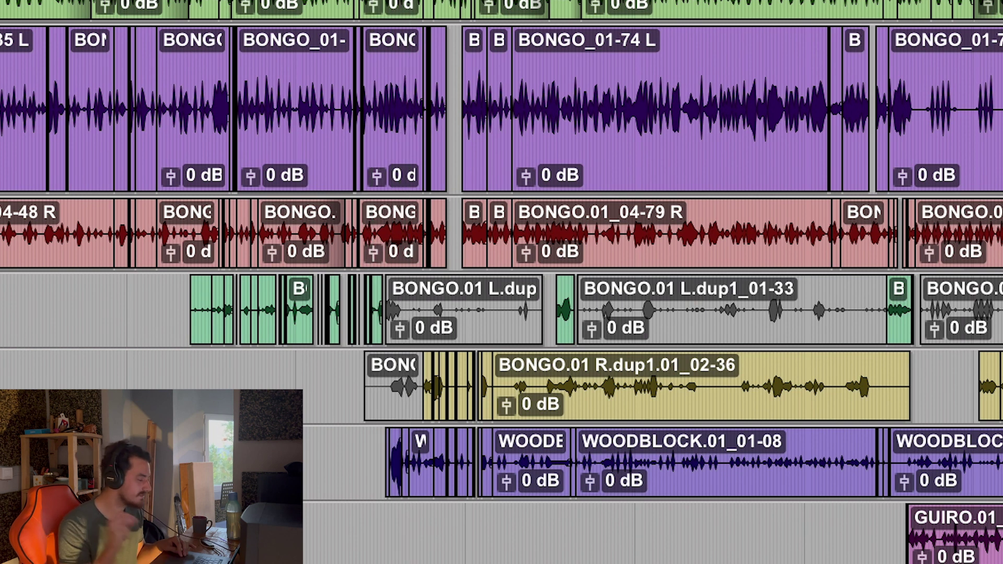
Select the first long greyed-out clip on the BONGO.01Ldp1 track for inspection.
{"action": "scroll", "coordinate": [501, 282], "scroll_direction": "right", "scroll_amount": 1}
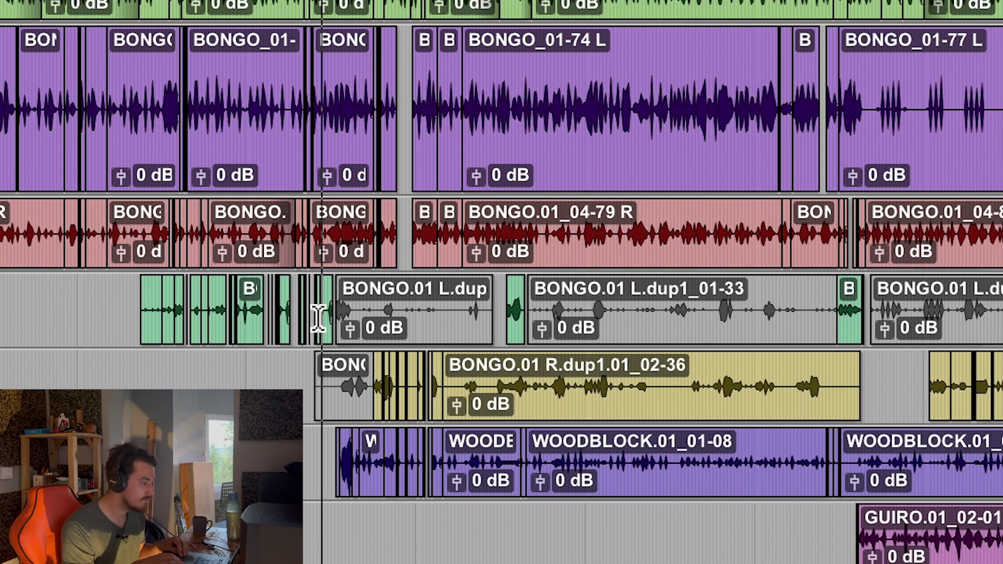
{"action": "scroll", "coordinate": [320, 313], "scroll_direction": "right", "scroll_amount": 3}
{"action": "left_click", "coordinate": [506, 324]}
{"action": "left_click", "coordinate": [276, 335]}
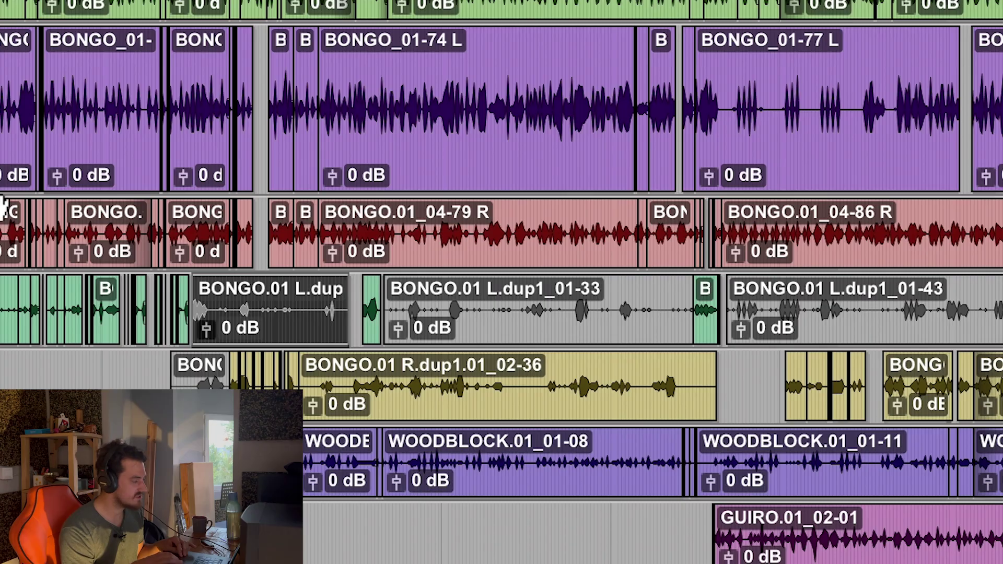
Set the play position to about bar 108 and solo the BONGO L, BONGO.01 R, BONGO.01Ldp1 and BONGO01R101 tracks.
{"action": "left_click", "coordinate": [363, 63]}
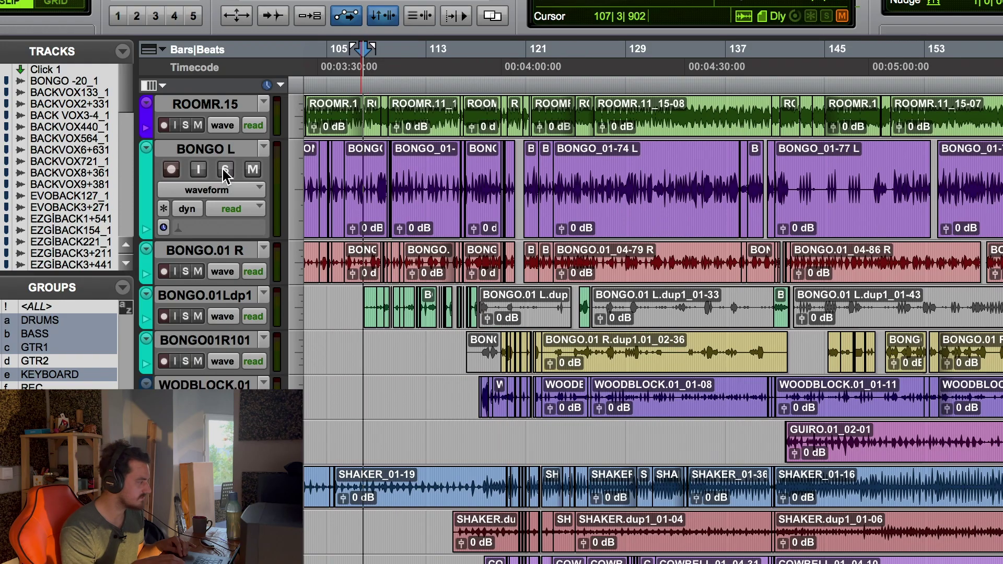
{"action": "left_click", "coordinate": [185, 272]}
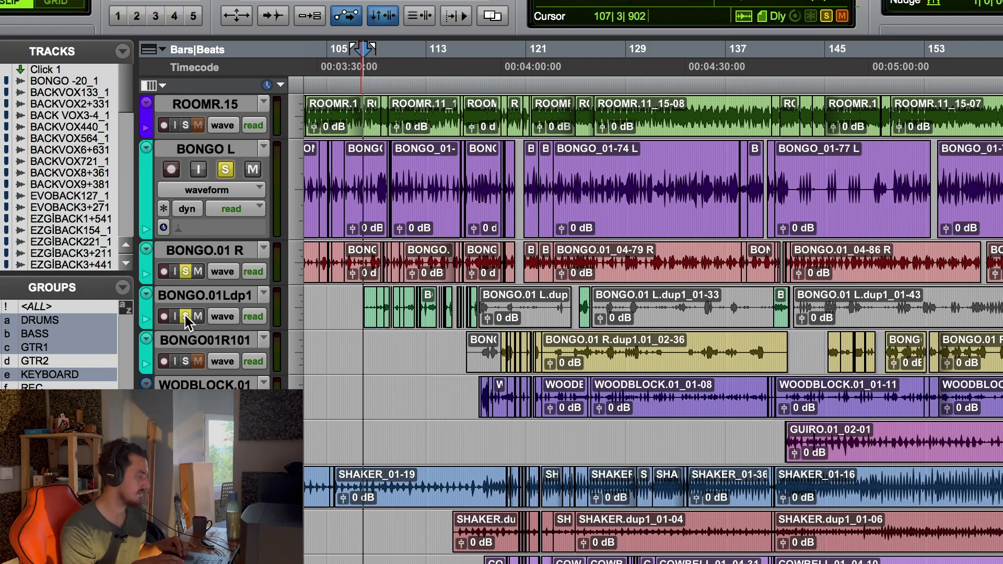
{"action": "left_click", "coordinate": [185, 362]}
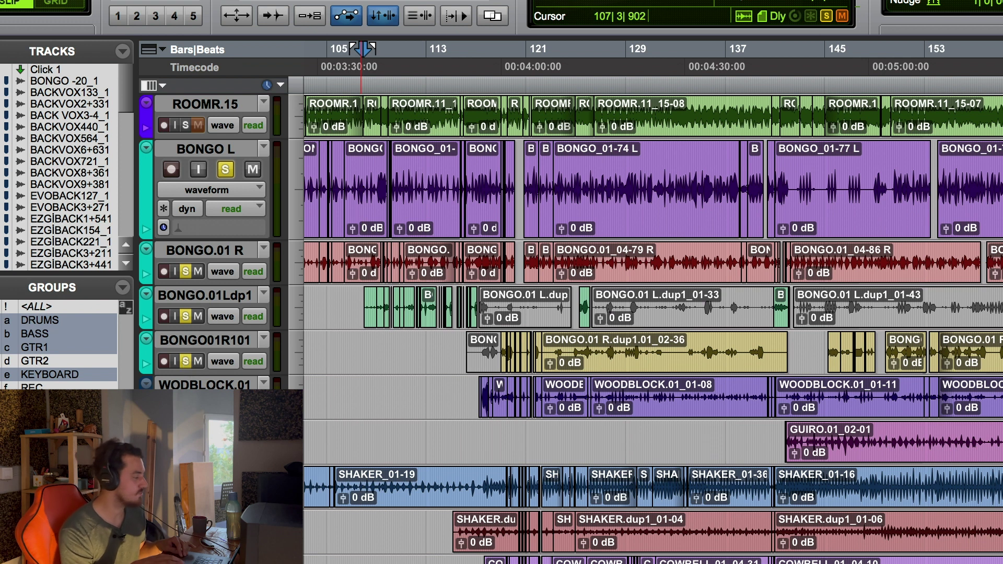
Audition the soloed bongo tracks from about bar 107 and examine the clips around bar 108 closely.
{"action": "key", "text": "space"}
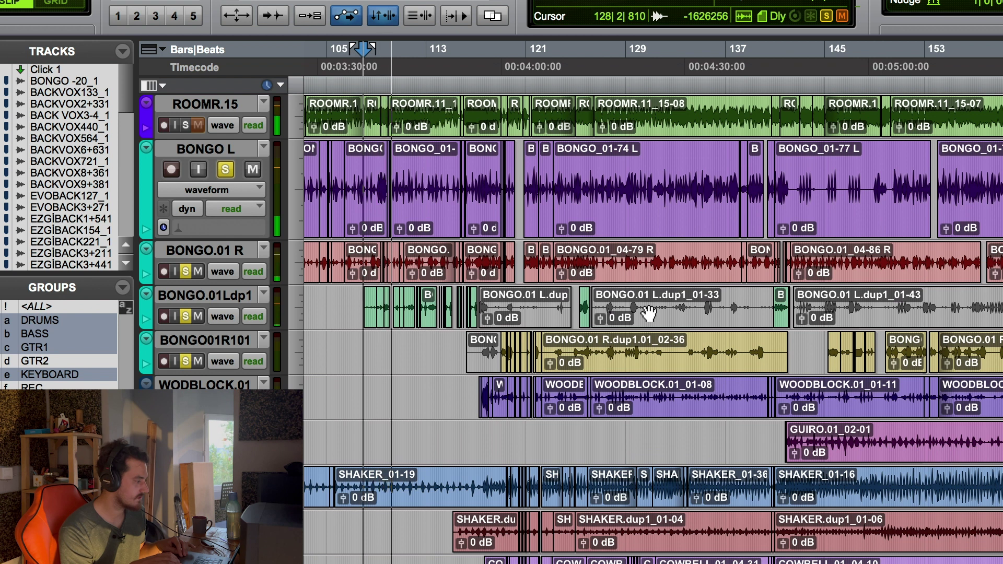
{"action": "key", "text": "super+bracketright"}
{"action": "key", "text": "super+bracketright"}
{"action": "scroll", "coordinate": [547, 347], "scroll_direction": "right", "scroll_amount": 5}
{"action": "scroll", "coordinate": [546, 347], "scroll_direction": "right", "scroll_amount": 3}
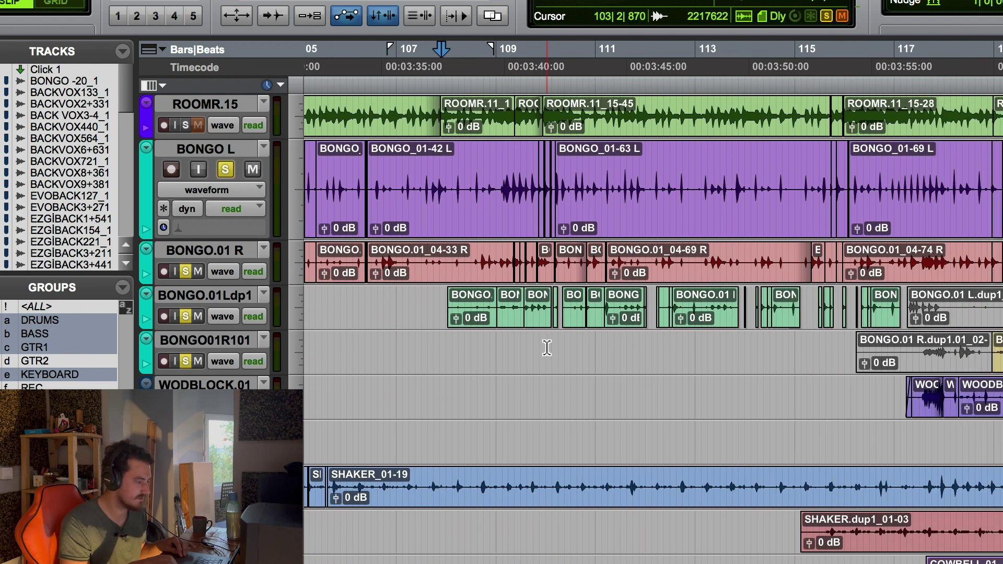
{"action": "key", "text": "super+bracketright"}
{"action": "key", "text": "super+bracketright"}
{"action": "scroll", "coordinate": [546, 347], "scroll_direction": "right", "scroll_amount": 10}
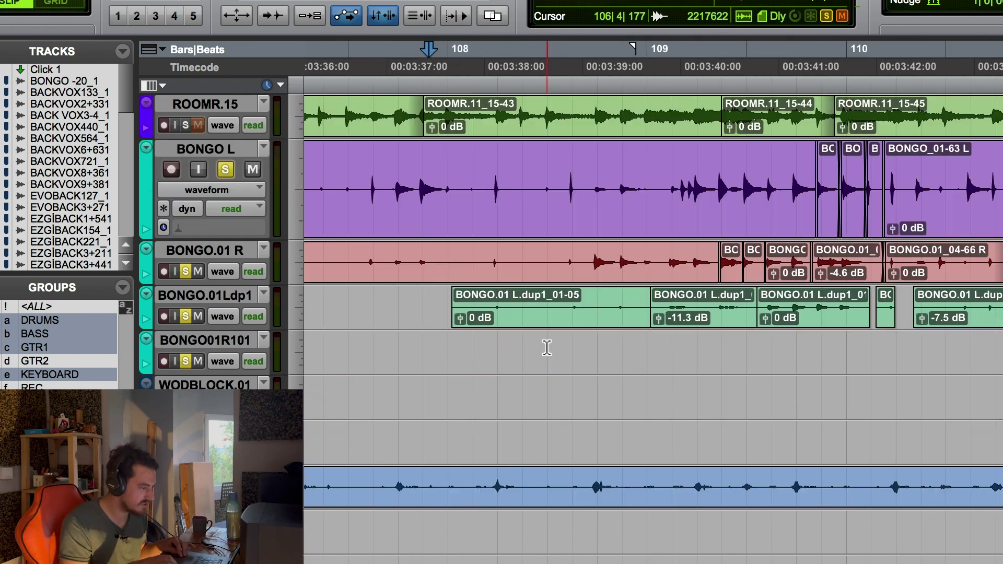
Separate the small hit near beat 108|3 on BONGO.01Ldp1 and try moving it earlier to line up with the BONGO L hit.
{"action": "left_click", "coordinate": [562, 52]}
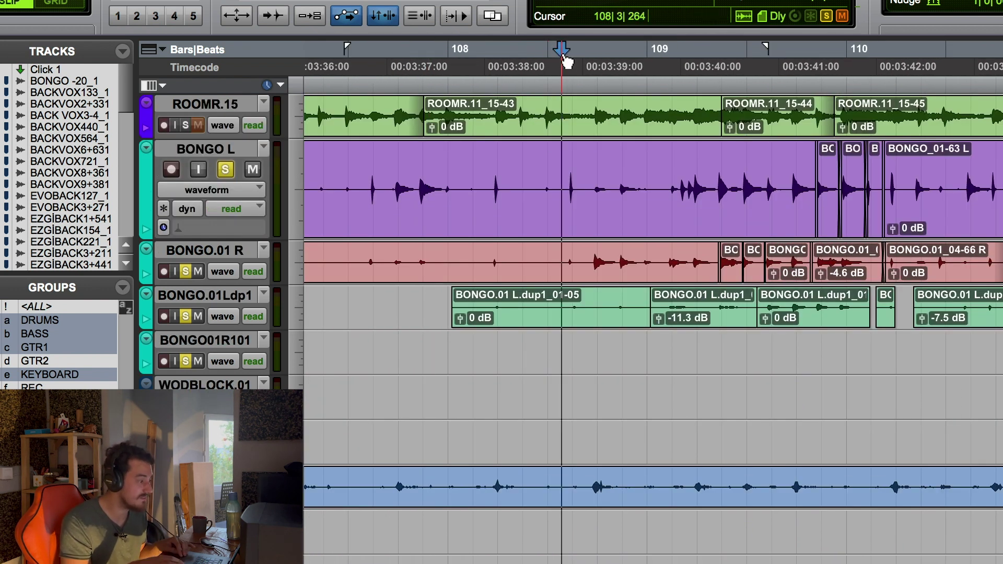
{"action": "left_click", "coordinate": [573, 52]}
{"action": "key", "text": "super+bracketright"}
{"action": "key", "text": "super+bracketright"}
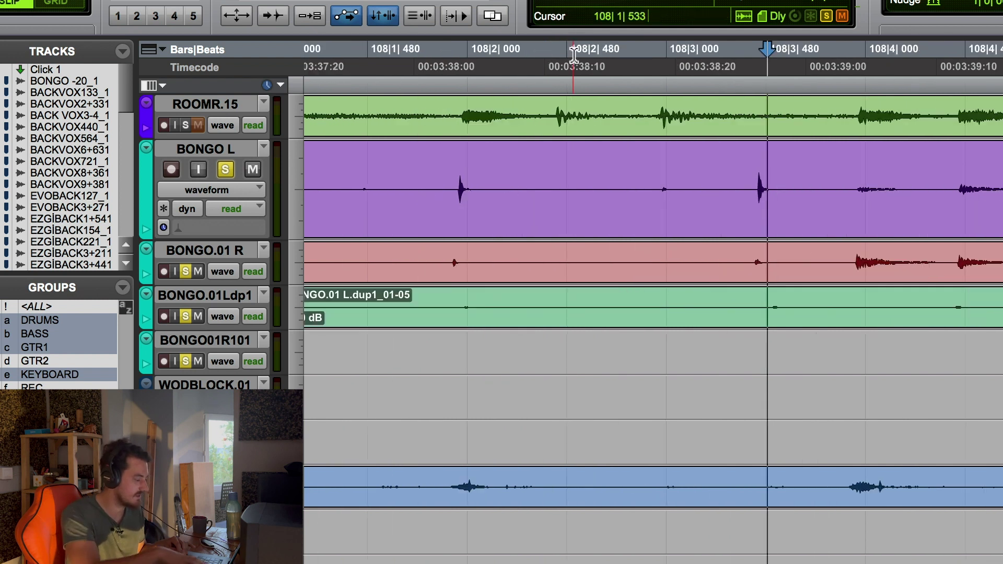
{"action": "key", "text": "super+bracketright"}
{"action": "scroll", "coordinate": [722, 358], "scroll_direction": "right", "scroll_amount": 3}
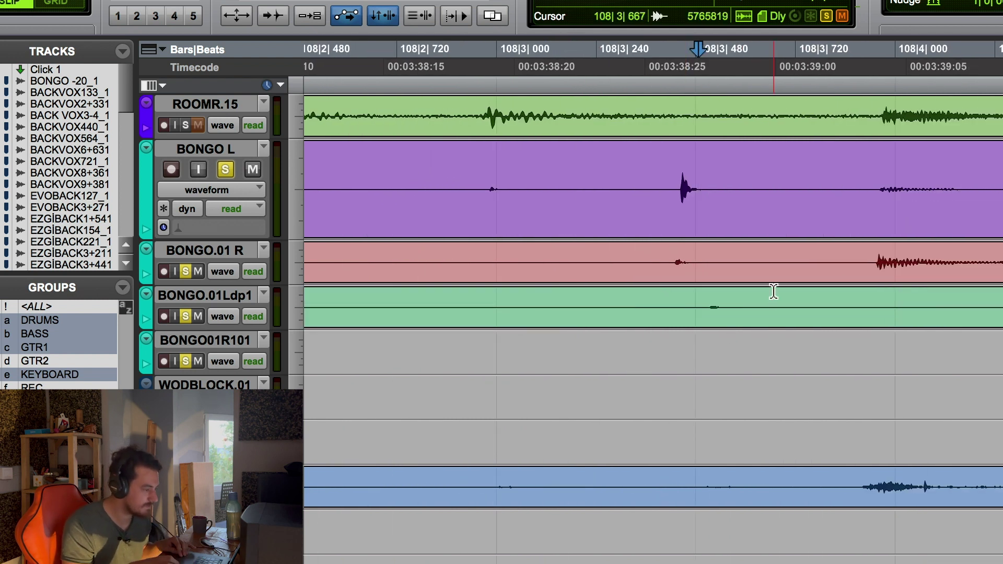
{"action": "left_click_drag", "start_coordinate": [774, 291], "coordinate": [602, 307]}
{"action": "key", "text": "super+e"}
{"action": "left_click_drag", "start_coordinate": [743, 329], "coordinate": [705, 317]}
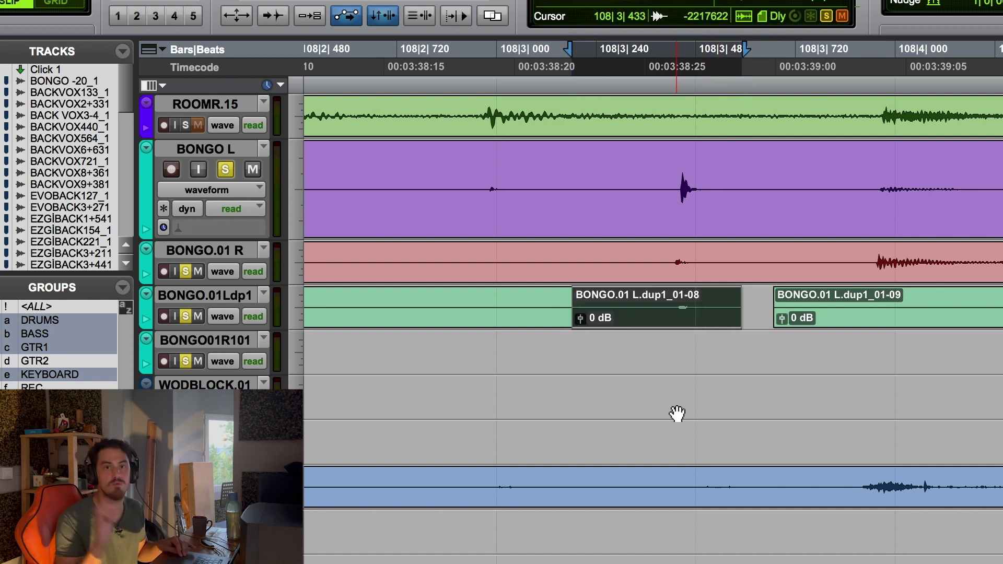
Nudge the separated BONGO.01Ldp1 clip back against the following clip, then try shifting it earlier and nudging it back again.
{"action": "key", "text": "KP_Add"}
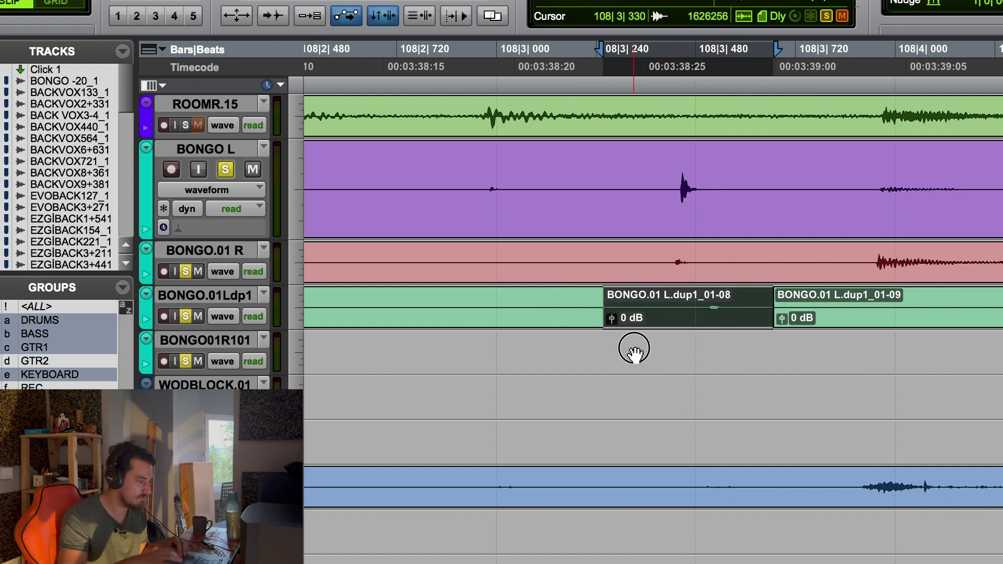
{"action": "left_click", "coordinate": [696, 308]}
{"action": "left_click_drag", "start_coordinate": [696, 308], "coordinate": [673, 316]}
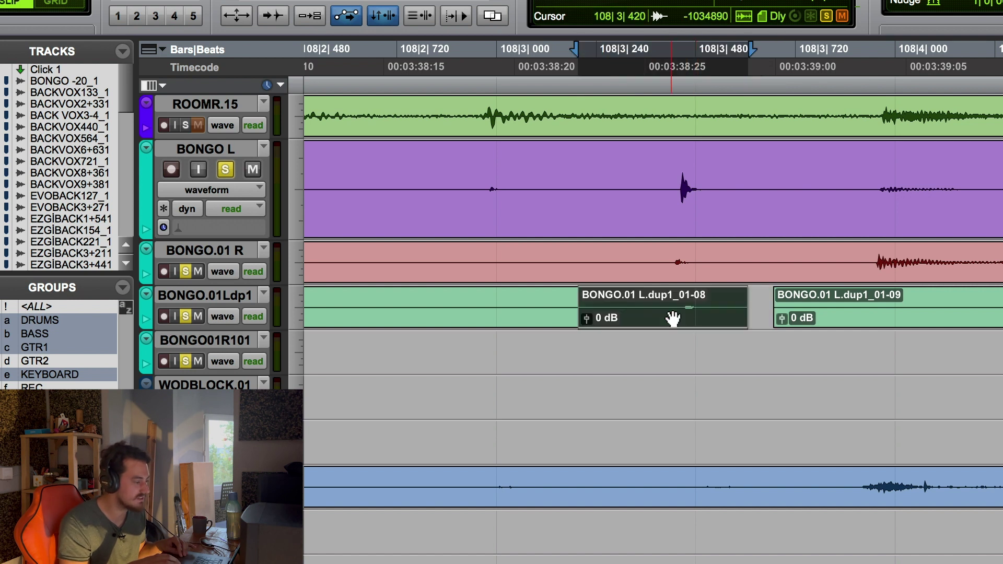
{"action": "key", "text": "KP_Add"}
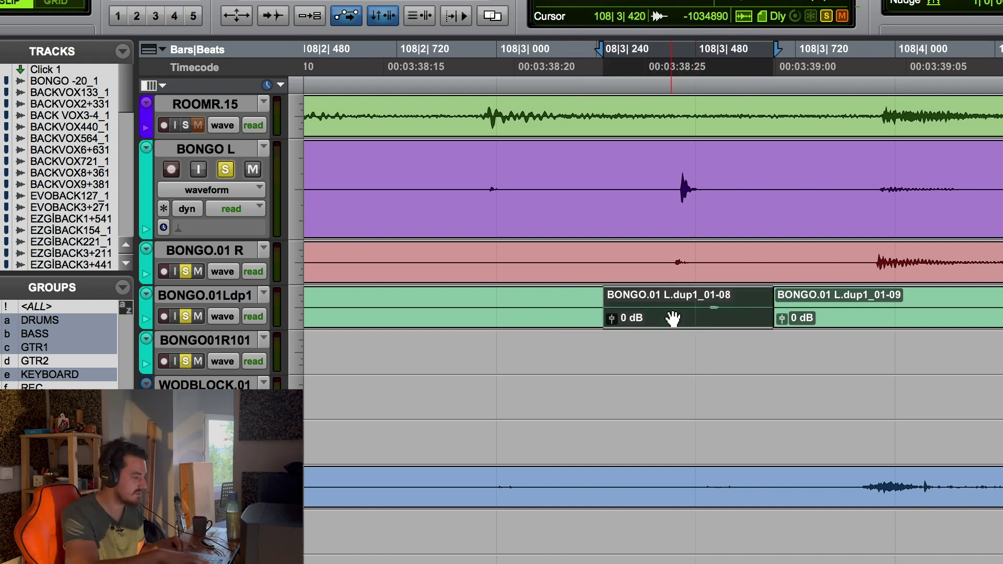
{"action": "left_click", "coordinate": [696, 311]}
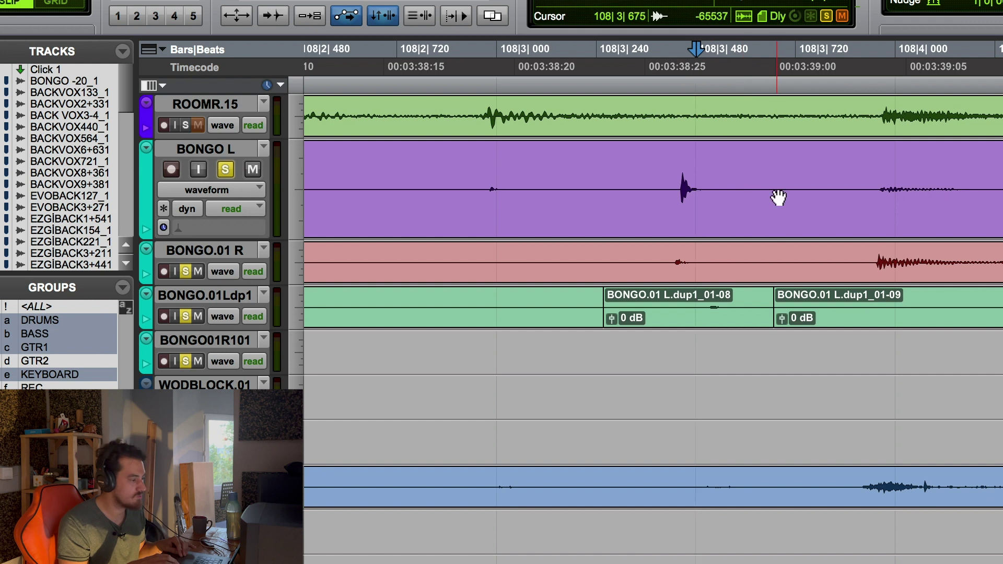
Separate the hit across BONGO L, BONGO.01 R and BONGO.01Ldp1, then try moving the first two later and the duplicate earlier.
{"action": "left_click_drag", "start_coordinate": [752, 177], "coordinate": [617, 305]}
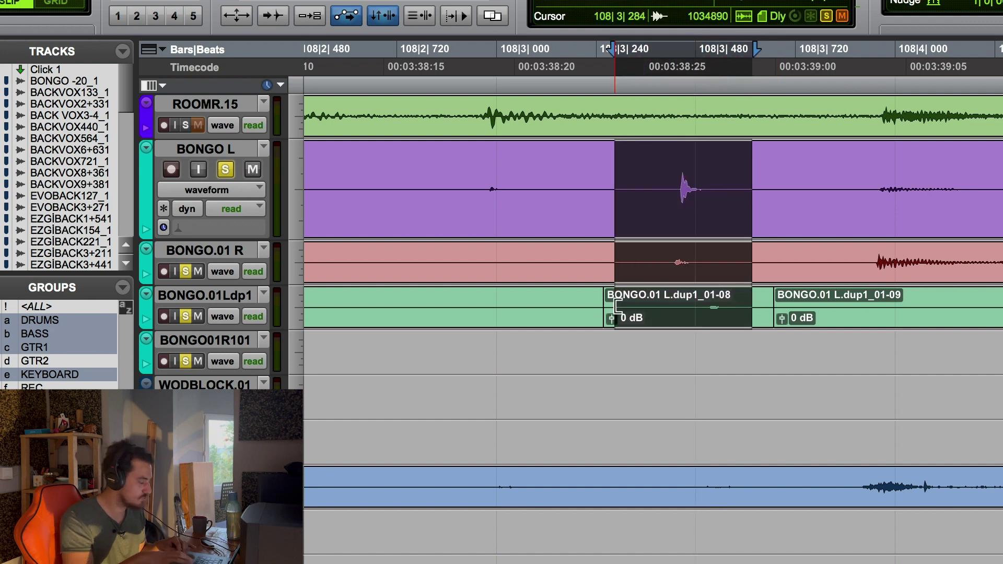
{"action": "key", "text": "super+e"}
{"action": "left_click_drag", "start_coordinate": [655, 221], "coordinate": [672, 225]}
{"action": "left_click", "coordinate": [685, 354]}
{"action": "left_click_drag", "start_coordinate": [697, 320], "coordinate": [674, 321]}
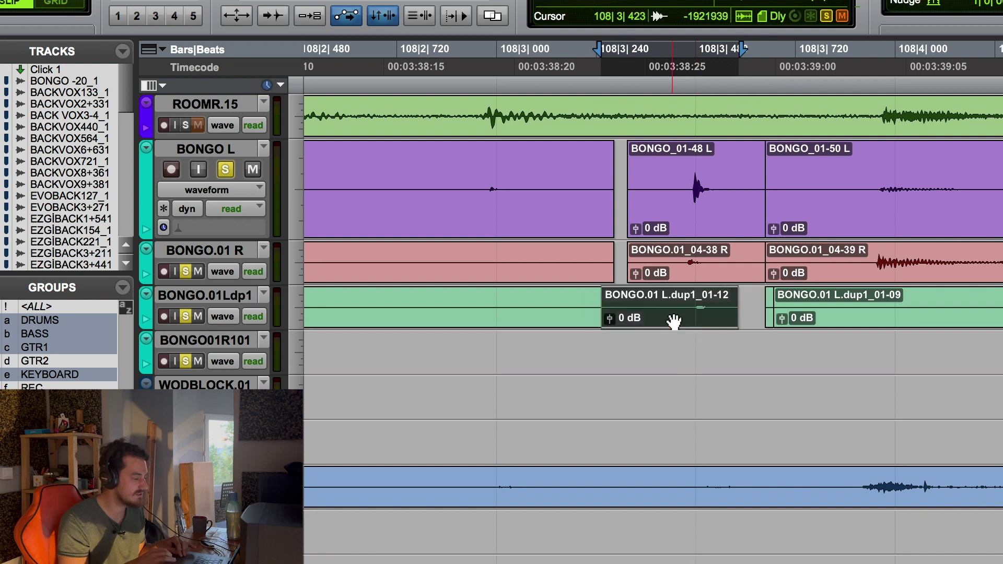
Undo the trial separations and moves on the three bongo tracks around beat 108|3.
{"action": "key", "text": "super+z"}
{"action": "key", "text": "super+z"}
{"action": "key", "text": "super+z"}
{"action": "key", "text": "super+z"}
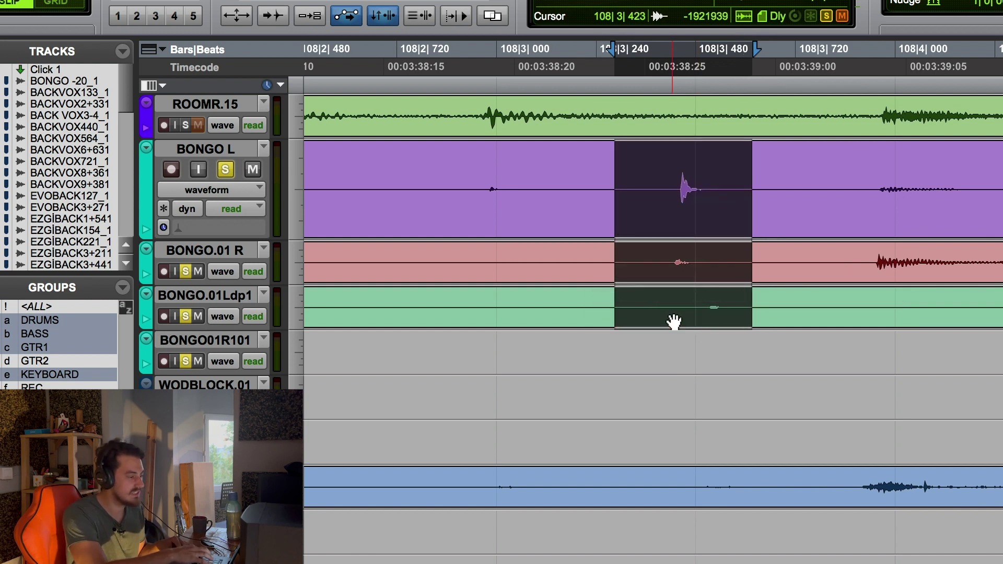
{"action": "key", "text": "super+z"}
{"action": "key", "text": "super+bracketleft"}
{"action": "key", "text": "super+bracketleft"}
{"action": "key", "text": "super+bracketleft"}
{"action": "key", "text": "super+z"}
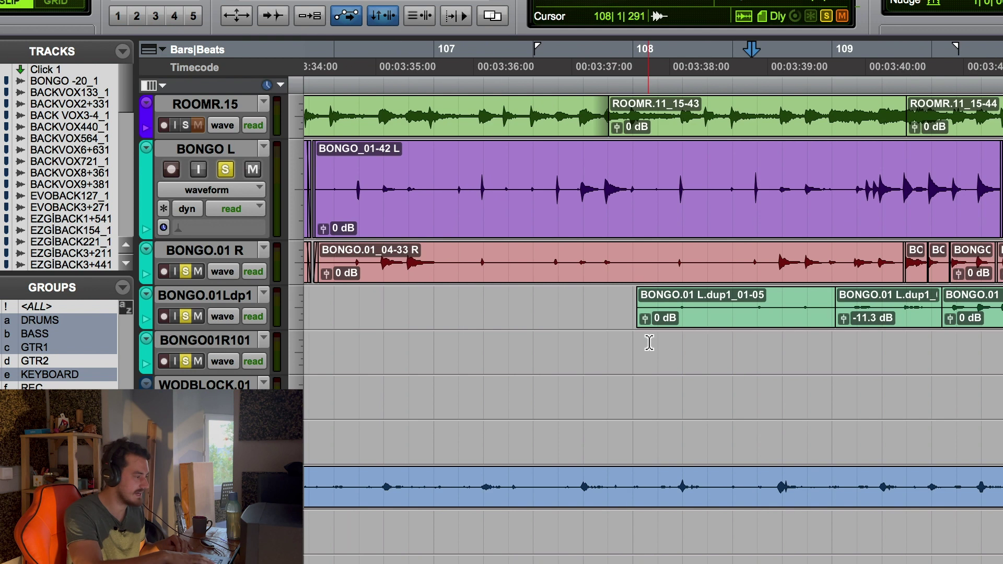
Set the play position just after the start of bar 108 and compare the bongo hits with the drum tracks there.
{"action": "scroll", "coordinate": [649, 342], "scroll_direction": "right", "scroll_amount": 5}
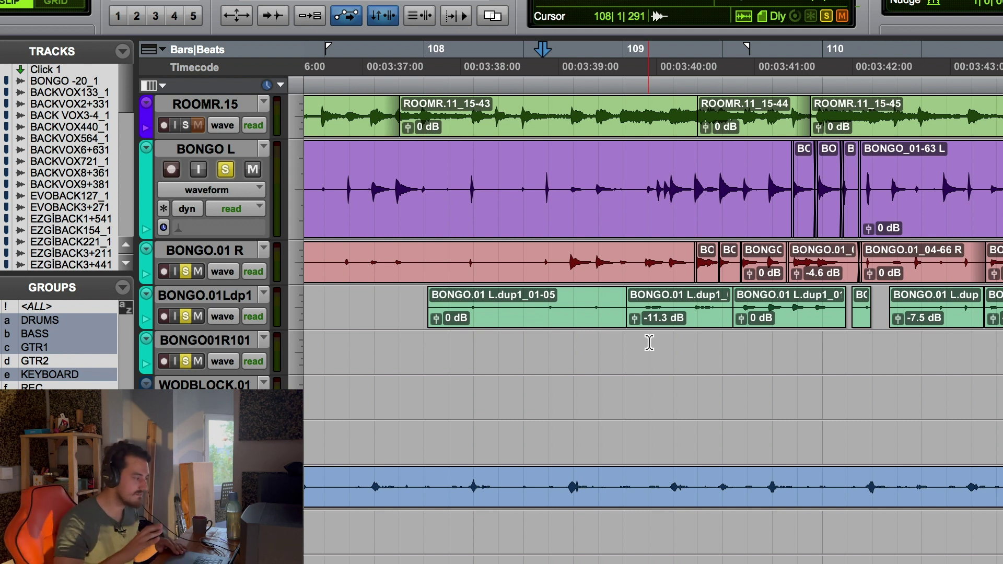
{"action": "left_click", "coordinate": [445, 58]}
{"action": "left_click_drag", "start_coordinate": [449, 61], "coordinate": [463, 63]}
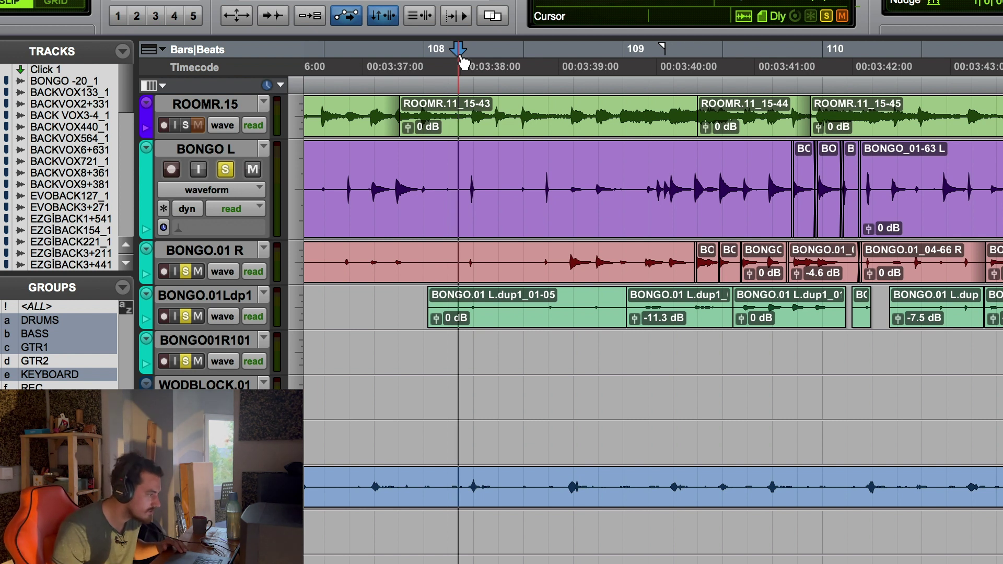
{"action": "scroll", "coordinate": [461, 251], "scroll_direction": "up", "scroll_amount": 5}
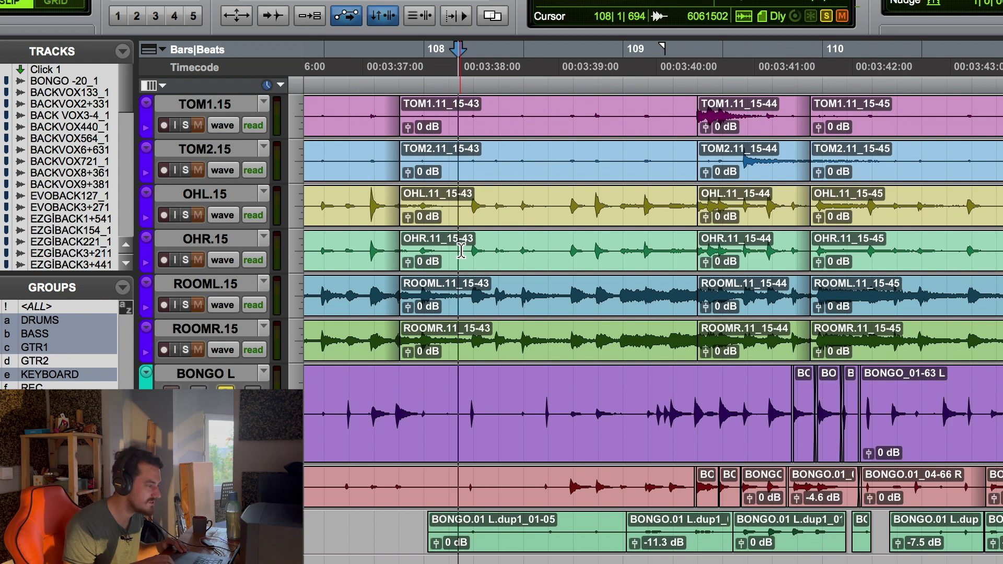
{"action": "scroll", "coordinate": [461, 251], "scroll_direction": "down", "scroll_amount": 1}
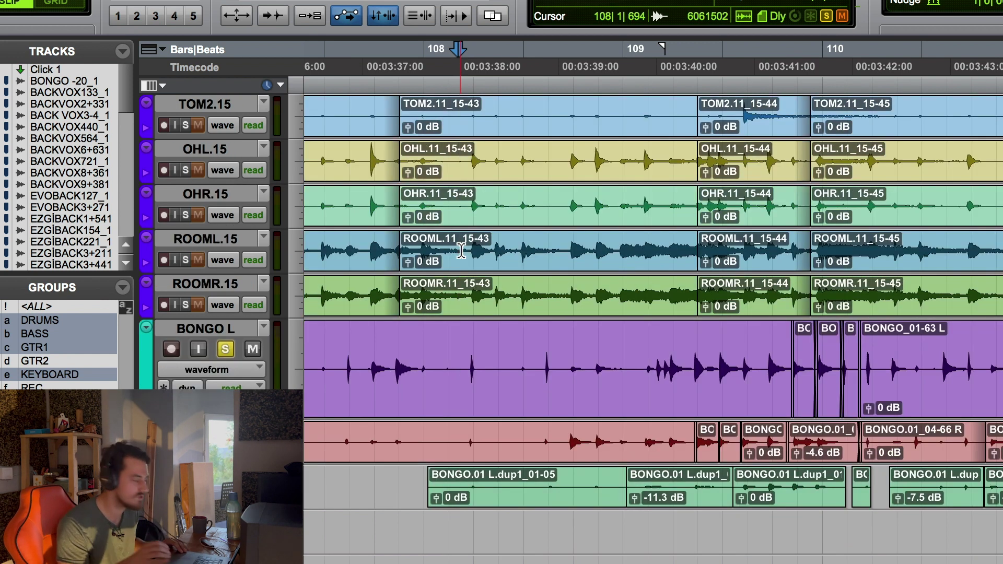
{"action": "scroll", "coordinate": [461, 250], "scroll_direction": "down", "scroll_amount": 3}
{"action": "scroll", "coordinate": [461, 251], "scroll_direction": "up", "scroll_amount": 6}
{"action": "scroll", "coordinate": [461, 251], "scroll_direction": "down", "scroll_amount": 5}
{"action": "scroll", "coordinate": [461, 251], "scroll_direction": "right", "scroll_amount": 2}
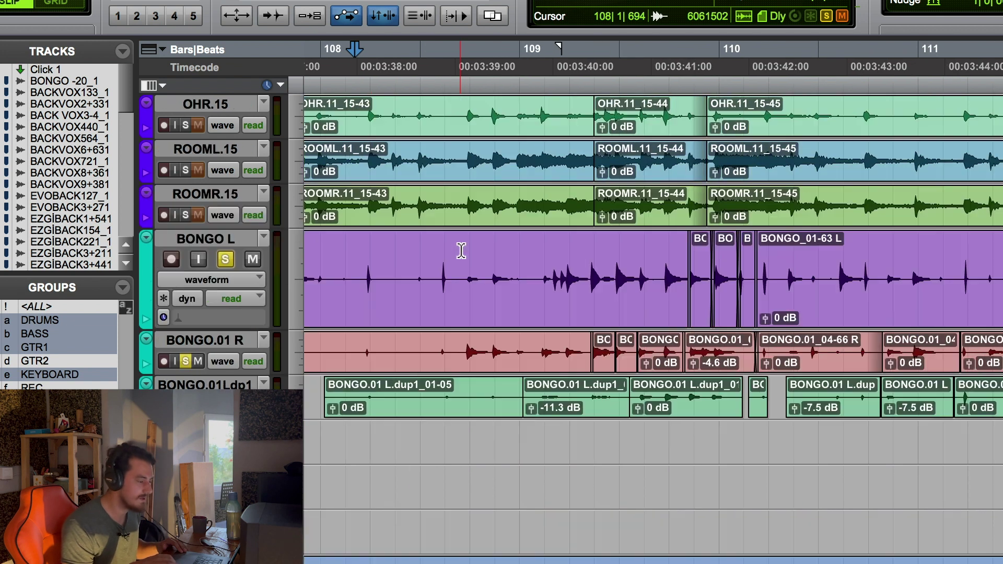
{"action": "scroll", "coordinate": [461, 250], "scroll_direction": "left", "scroll_amount": 5}
{"action": "scroll", "coordinate": [461, 250], "scroll_direction": "right", "scroll_amount": 4}
{"action": "scroll", "coordinate": [461, 251], "scroll_direction": "down", "scroll_amount": 1}
{"action": "scroll", "coordinate": [461, 251], "scroll_direction": "up", "scroll_amount": 1}
{"action": "scroll", "coordinate": [461, 250], "scroll_direction": "right", "scroll_amount": 1}
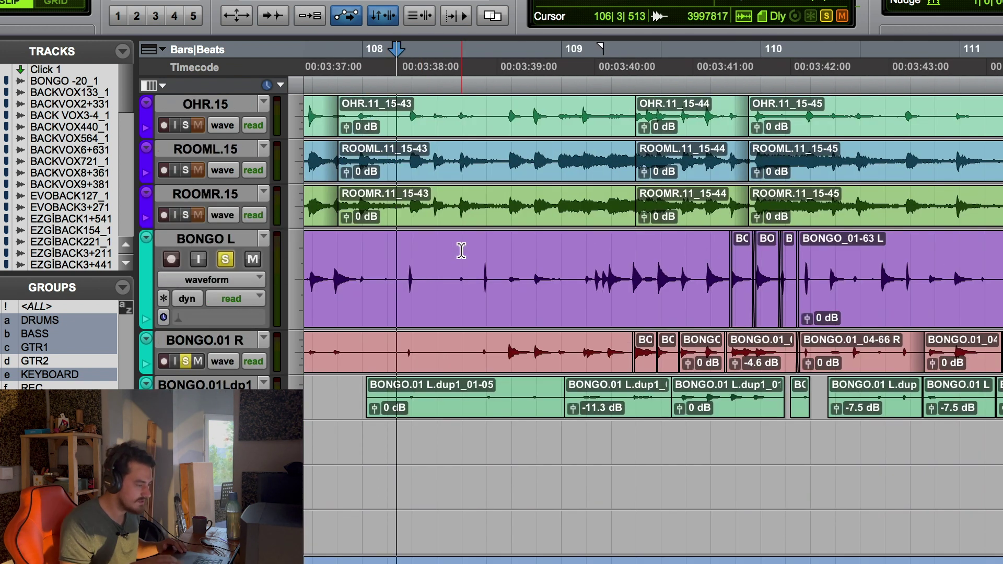
Select the grouped drum clips spanning bar 108 and examine the edit at their start, near 107|4|460, closely.
{"action": "left_click", "coordinate": [582, 64]}
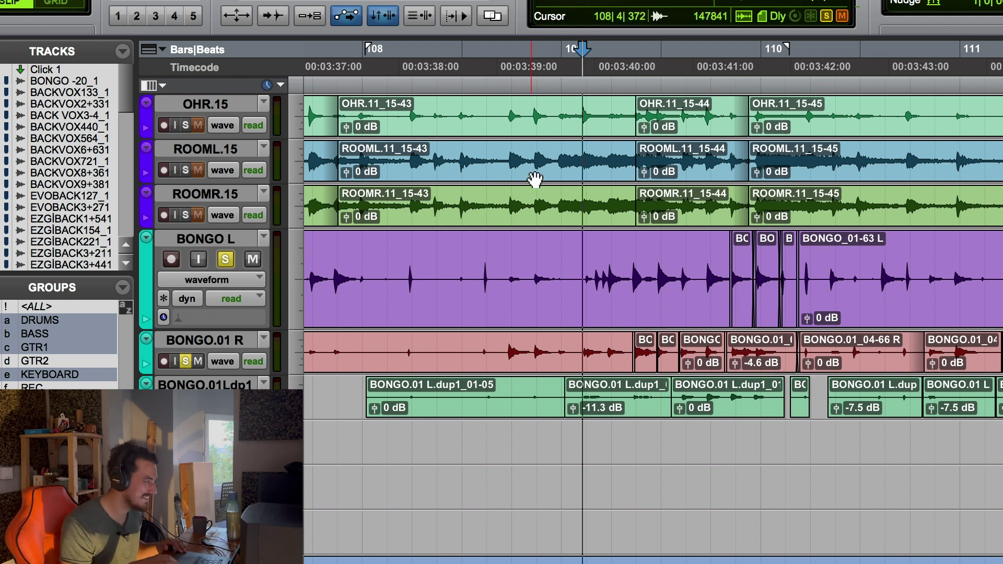
{"action": "scroll", "coordinate": [535, 180], "scroll_direction": "up", "scroll_amount": 5}
{"action": "left_click", "coordinate": [536, 163]}
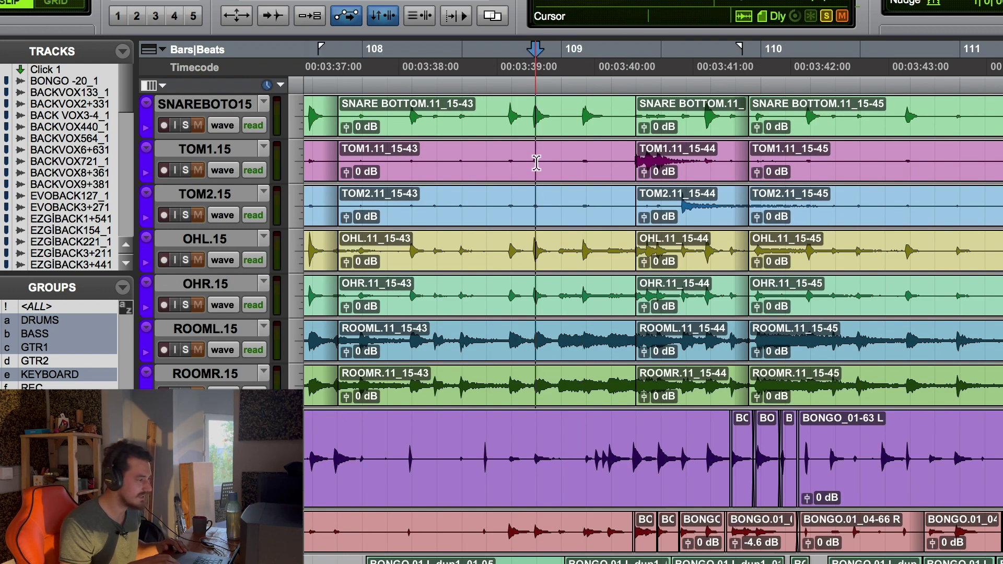
{"action": "double_click", "coordinate": [536, 162]}
{"action": "scroll", "coordinate": [450, 152], "scroll_direction": "left", "scroll_amount": 2}
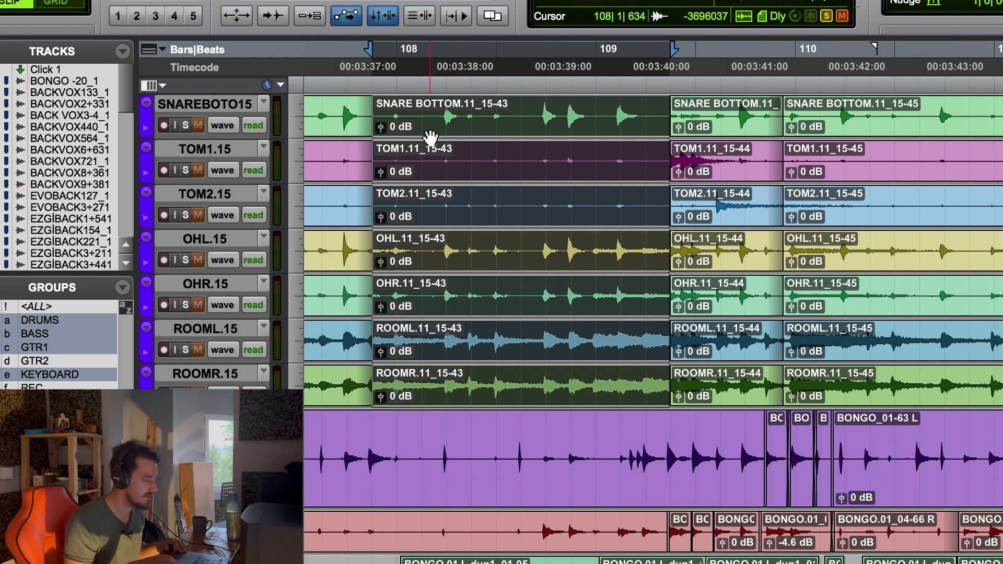
{"action": "key", "text": "super+bracketright"}
{"action": "key", "text": "super+bracketright"}
{"action": "key", "text": "super+bracketright"}
{"action": "key", "text": "super+bracketright"}
{"action": "key", "text": "super+bracketright"}
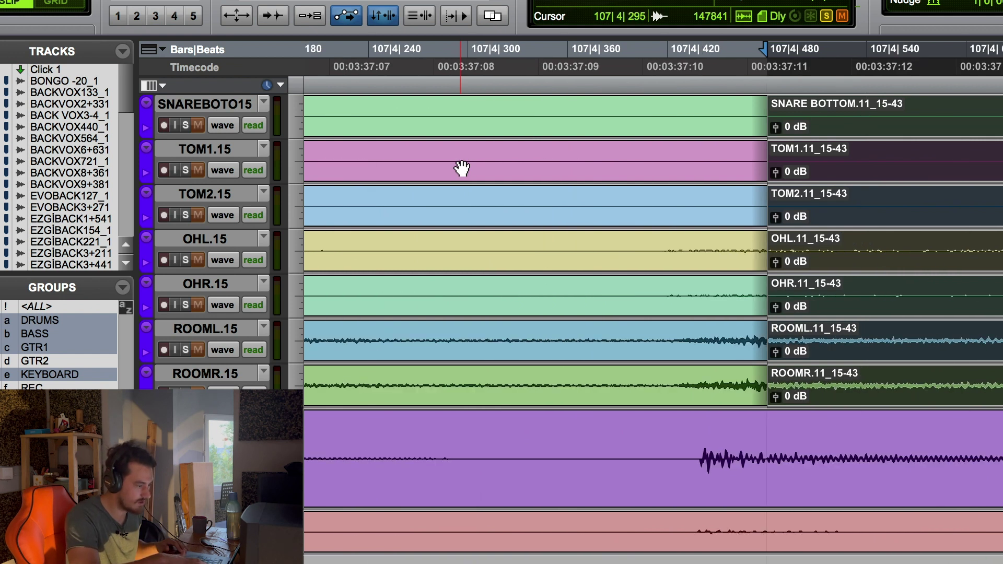
{"action": "key", "text": "super+bracketleft"}
{"action": "key", "text": "super+bracketleft"}
{"action": "key", "text": "super+bracketleft"}
{"action": "key", "text": "super+bracketleft"}
{"action": "key", "text": "super+bracketleft"}
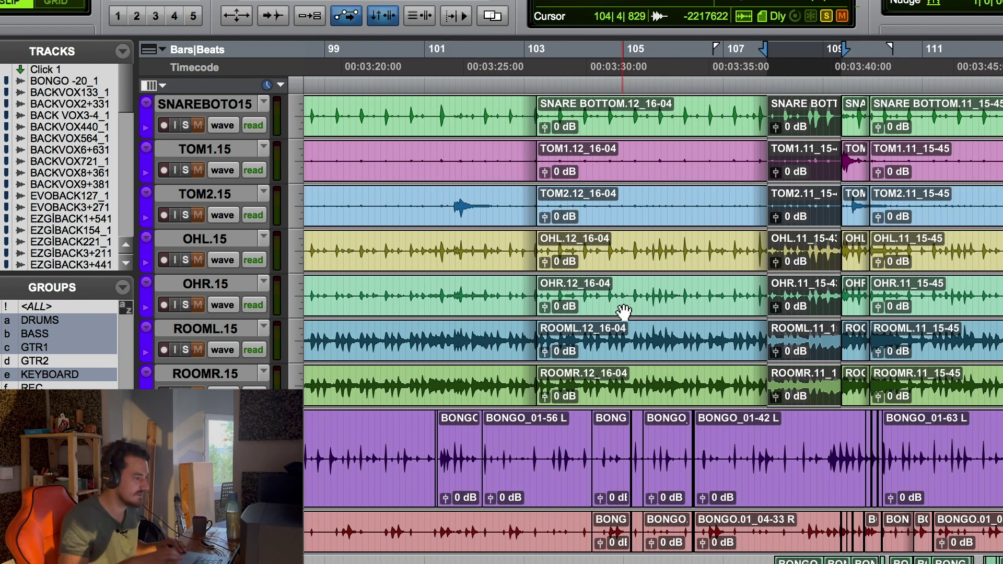
Examine the drum, bongo and shaker edits from about bar 103 to bar 119.
{"action": "scroll", "coordinate": [624, 312], "scroll_direction": "right", "scroll_amount": 5}
{"action": "scroll", "coordinate": [624, 312], "scroll_direction": "down", "scroll_amount": 3}
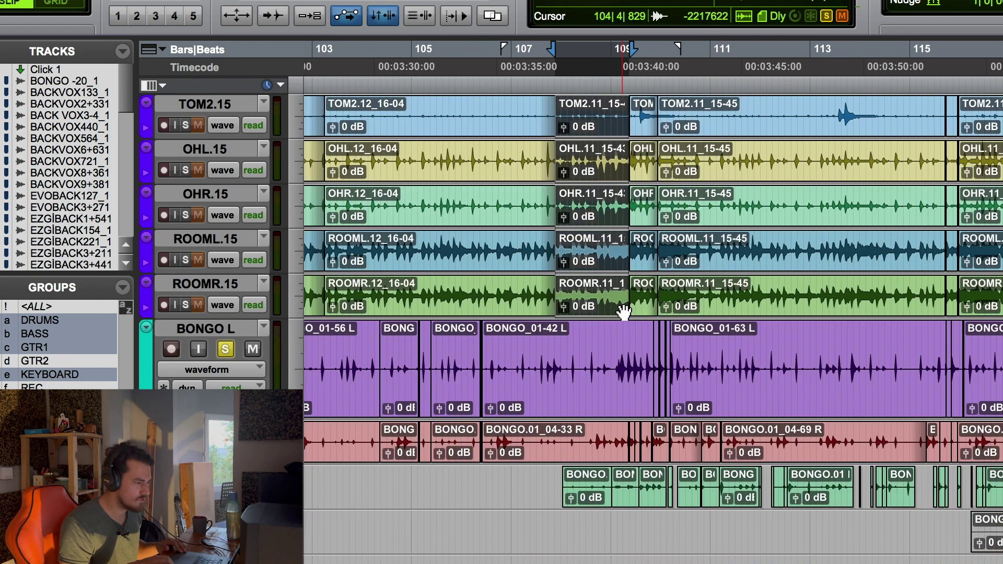
{"action": "scroll", "coordinate": [494, 544], "scroll_direction": "right", "scroll_amount": 5}
{"action": "scroll", "coordinate": [494, 543], "scroll_direction": "up", "scroll_amount": 3}
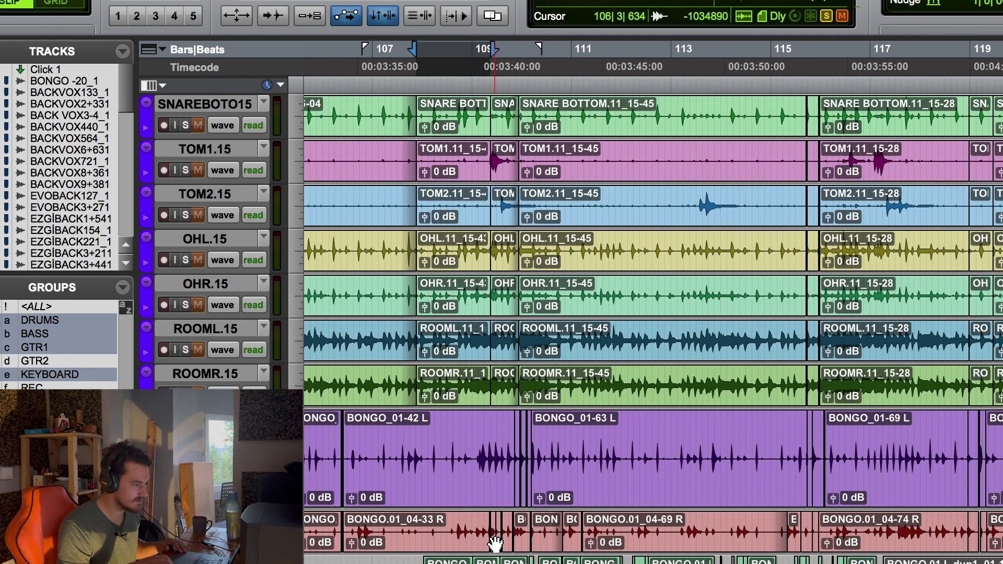
{"action": "scroll", "coordinate": [494, 544], "scroll_direction": "left", "scroll_amount": 2}
{"action": "scroll", "coordinate": [495, 543], "scroll_direction": "up", "scroll_amount": 1}
{"action": "scroll", "coordinate": [494, 543], "scroll_direction": "down", "scroll_amount": 6}
{"action": "scroll", "coordinate": [495, 543], "scroll_direction": "right", "scroll_amount": 4}
{"action": "scroll", "coordinate": [495, 543], "scroll_direction": "left", "scroll_amount": 2}
{"action": "scroll", "coordinate": [494, 543], "scroll_direction": "up", "scroll_amount": 3}
{"action": "scroll", "coordinate": [495, 543], "scroll_direction": "down", "scroll_amount": 3}
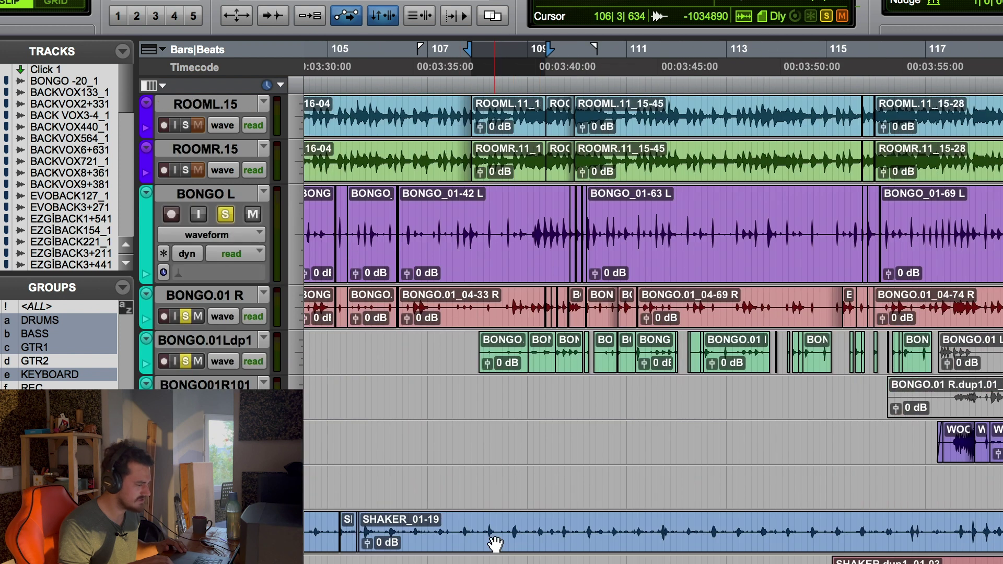
Set the play position to about bar 108 and solo the grouped drum tracks through ROOMR.15.
{"action": "left_click", "coordinate": [484, 49]}
{"action": "key", "text": "shift+i"}
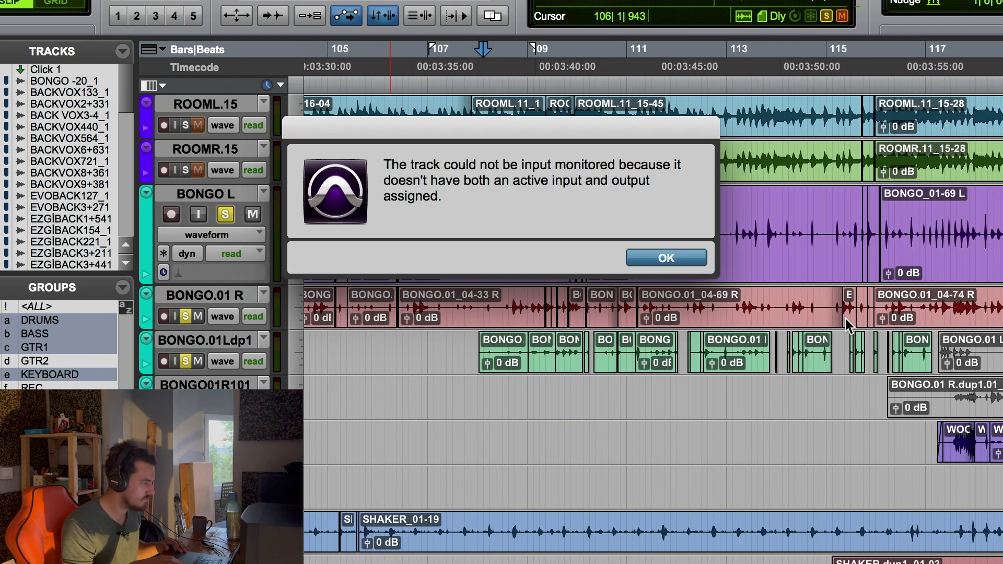
{"action": "left_click", "coordinate": [638, 256]}
{"action": "left_click", "coordinate": [185, 170]}
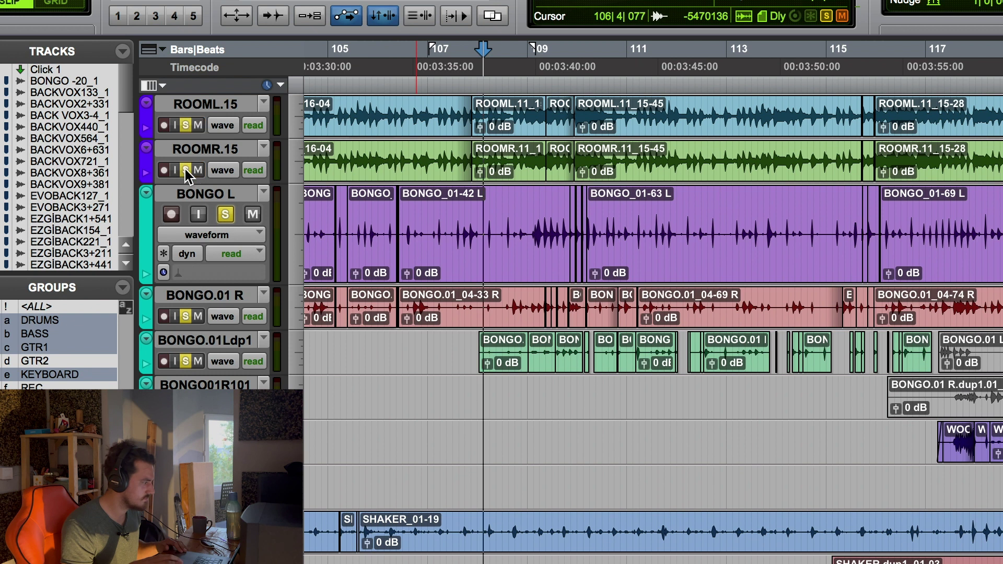
Audition the soloed tracks from about bar 108 while reviewing the percussion and bass, then set the play position to about bar 111.
{"action": "key", "text": "space"}
{"action": "scroll", "coordinate": [327, 374], "scroll_direction": "down", "scroll_amount": 3}
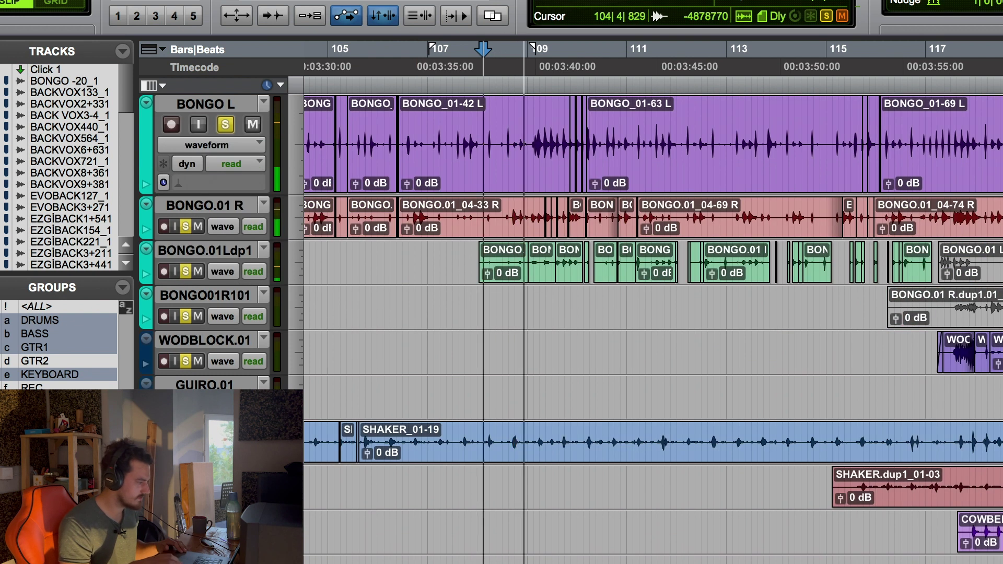
{"action": "scroll", "coordinate": [610, 392], "scroll_direction": "right", "scroll_amount": 3}
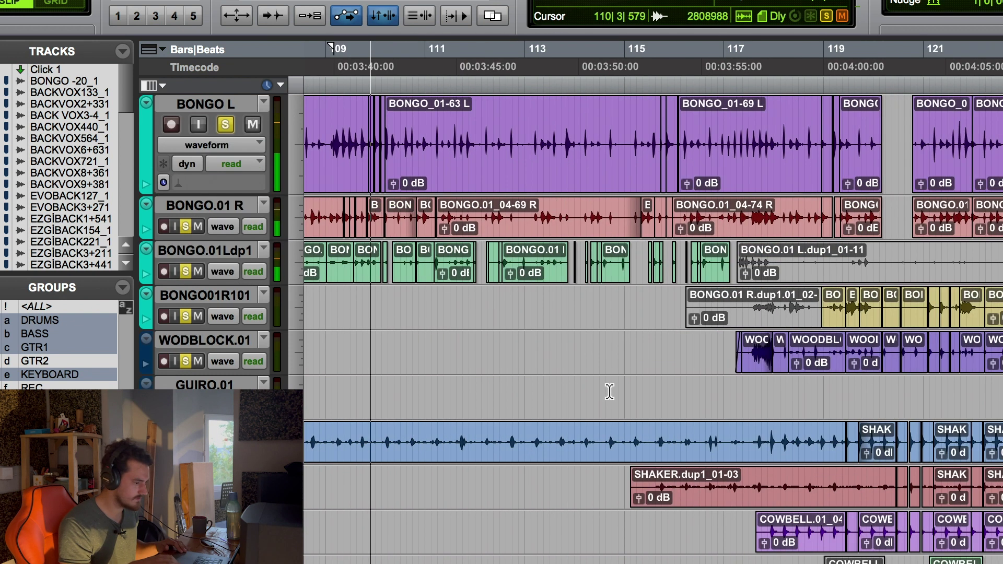
{"action": "scroll", "coordinate": [538, 385], "scroll_direction": "down", "scroll_amount": 4}
{"action": "scroll", "coordinate": [539, 386], "scroll_direction": "left", "scroll_amount": 1}
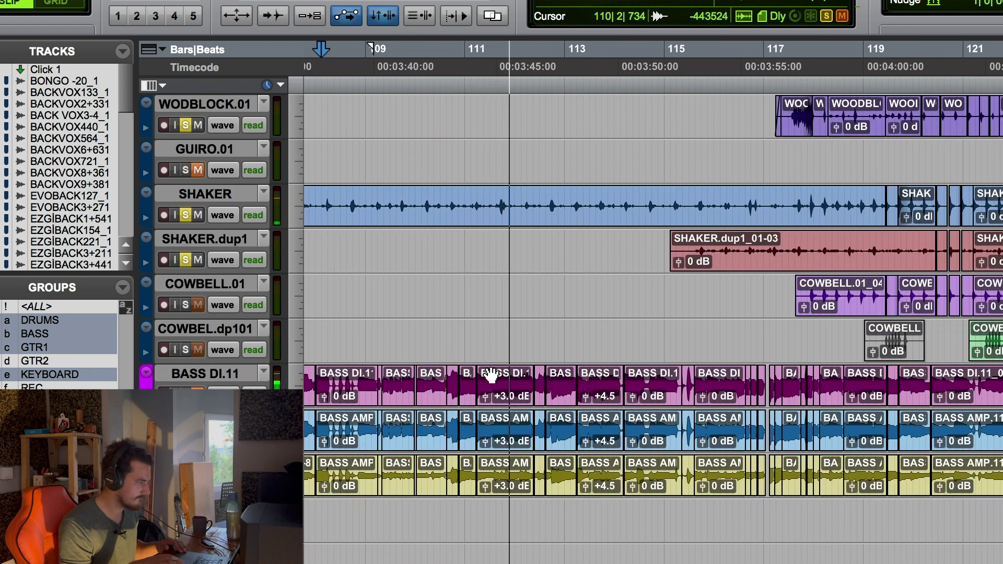
{"action": "left_click", "coordinate": [463, 50]}
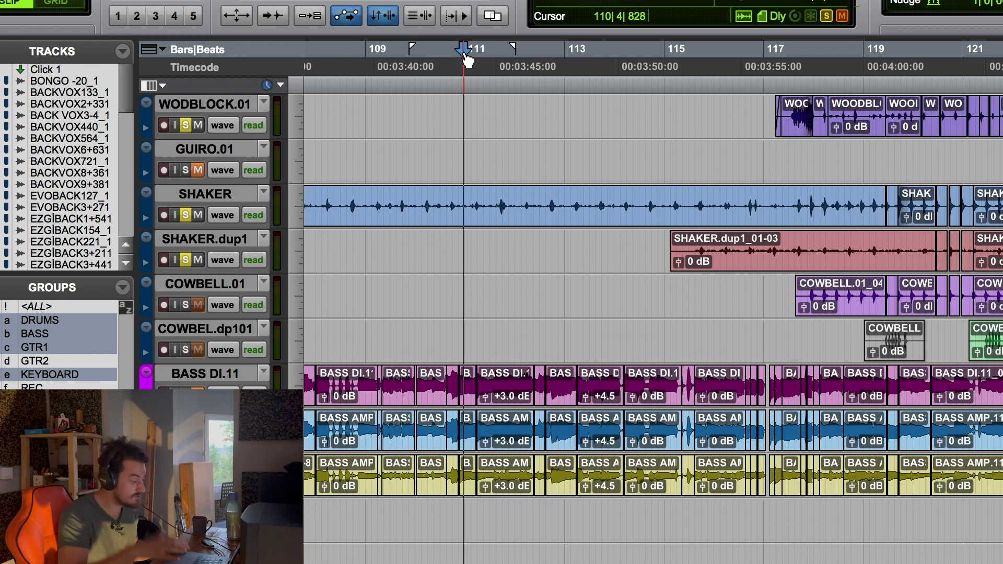
Play the session from about bar 111 and add the COWBELL.01 and COWBEL.dp101 tracks to the soloed tracks.
{"action": "key", "text": "space"}
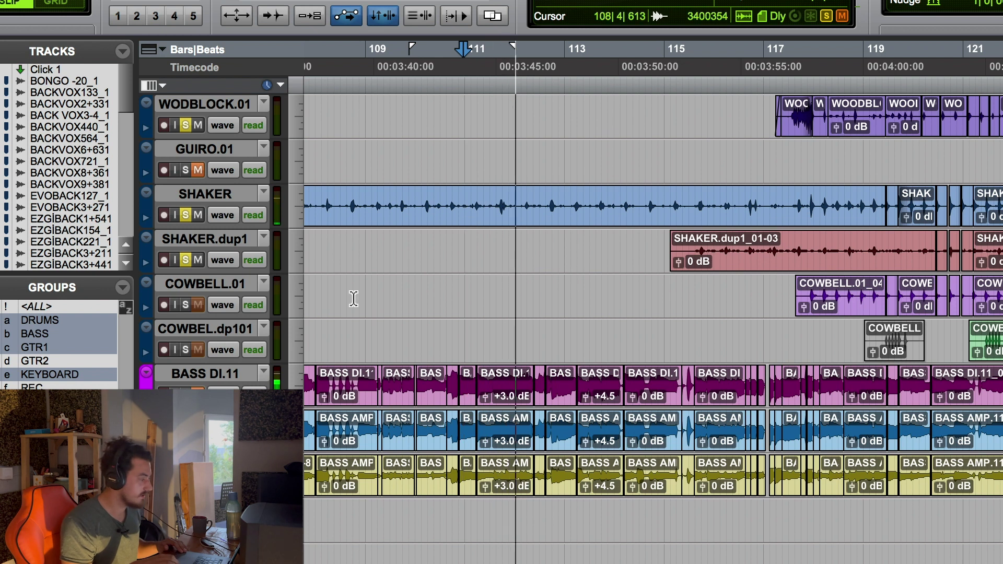
{"action": "left_click", "coordinate": [185, 304]}
{"action": "left_click", "coordinate": [186, 349]}
{"action": "scroll", "coordinate": [574, 292], "scroll_direction": "right", "scroll_amount": 3}
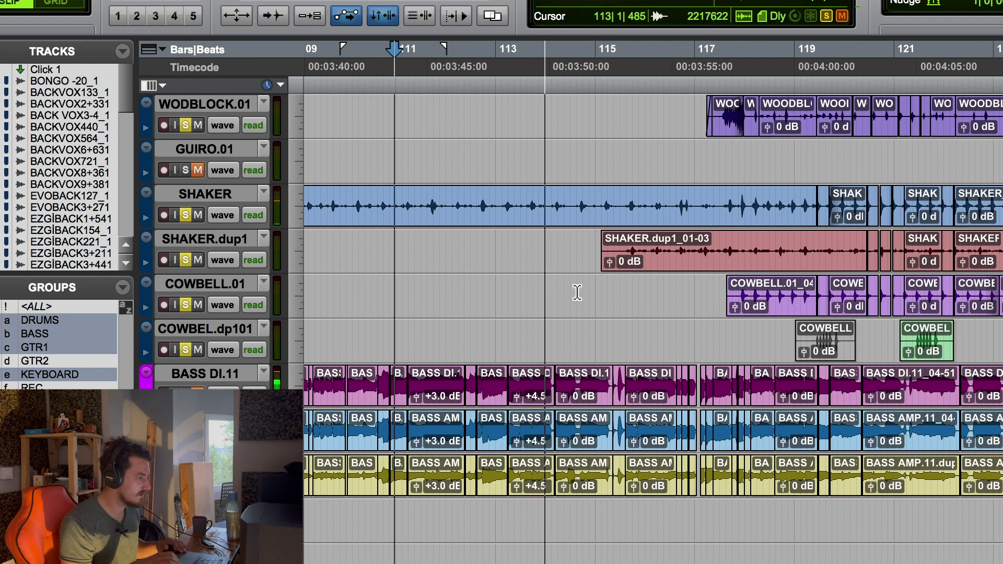
Audition the soloed tracks up to about bar 122 while examining the bongo, woodblock, shaker and cowbell edits, and stop playback.
{"action": "scroll", "coordinate": [576, 291], "scroll_direction": "up", "scroll_amount": 2}
{"action": "scroll", "coordinate": [577, 291], "scroll_direction": "right", "scroll_amount": 3}
{"action": "scroll", "coordinate": [576, 291], "scroll_direction": "right", "scroll_amount": 4}
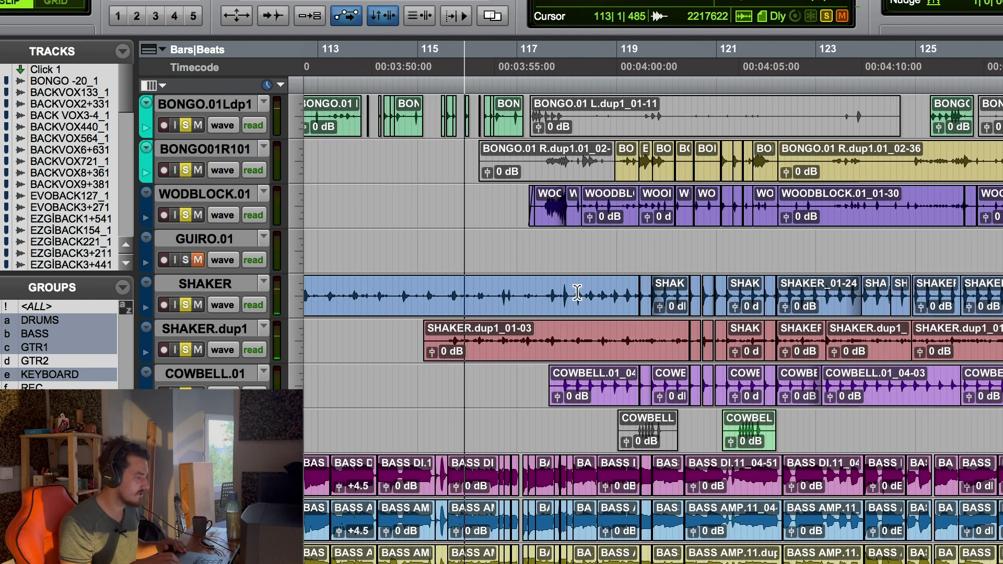
{"action": "scroll", "coordinate": [576, 292], "scroll_direction": "right", "scroll_amount": 2}
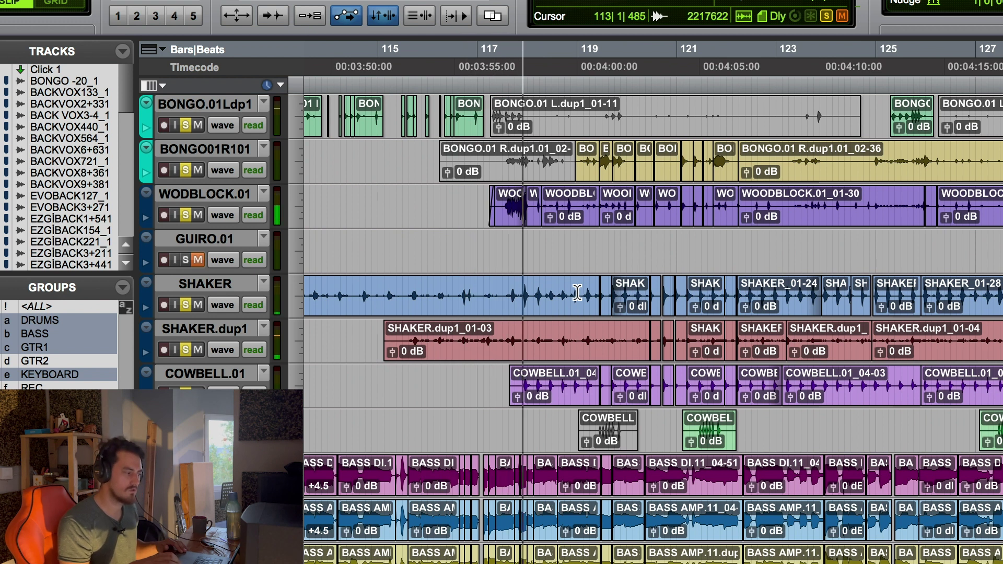
{"action": "scroll", "coordinate": [577, 292], "scroll_direction": "right", "scroll_amount": 4}
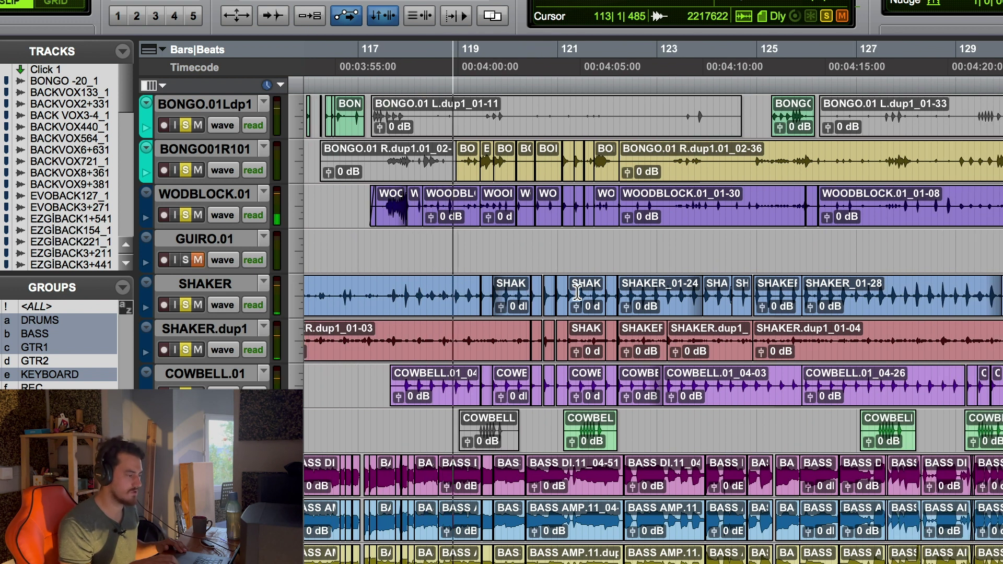
{"action": "scroll", "coordinate": [421, 355], "scroll_direction": "up", "scroll_amount": 3}
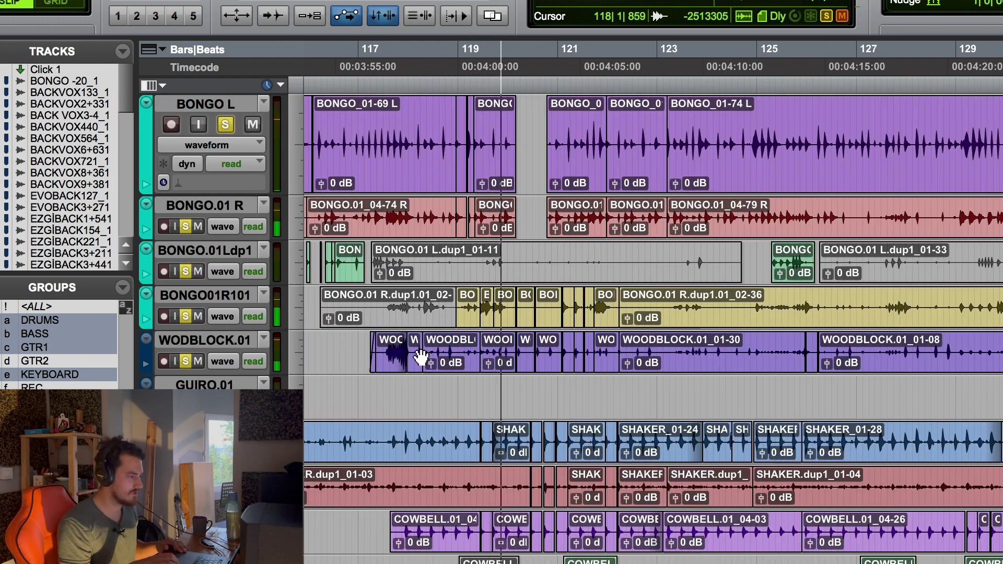
{"action": "scroll", "coordinate": [421, 357], "scroll_direction": "down", "scroll_amount": 2}
{"action": "scroll", "coordinate": [421, 357], "scroll_direction": "right", "scroll_amount": 2}
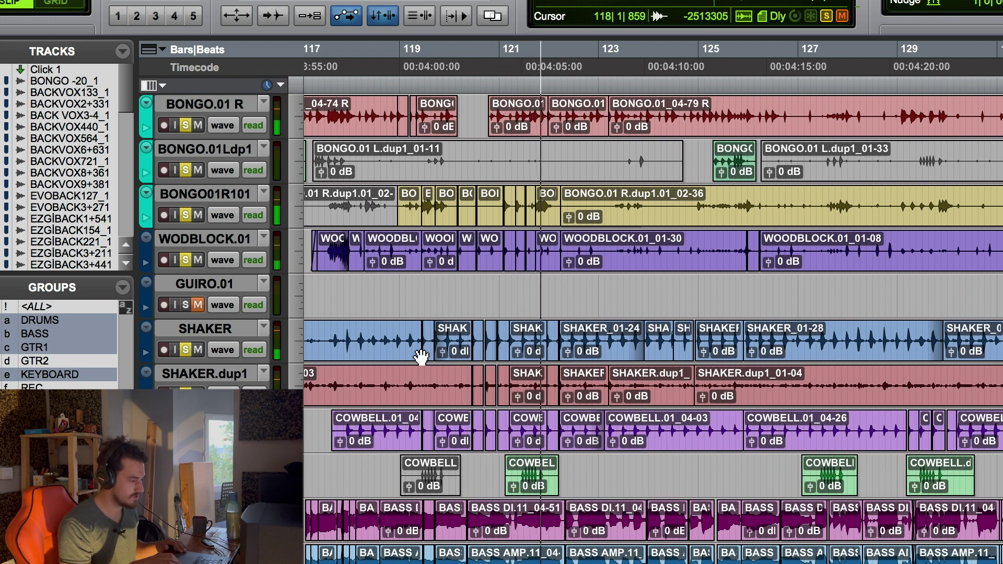
{"action": "key", "text": "space"}
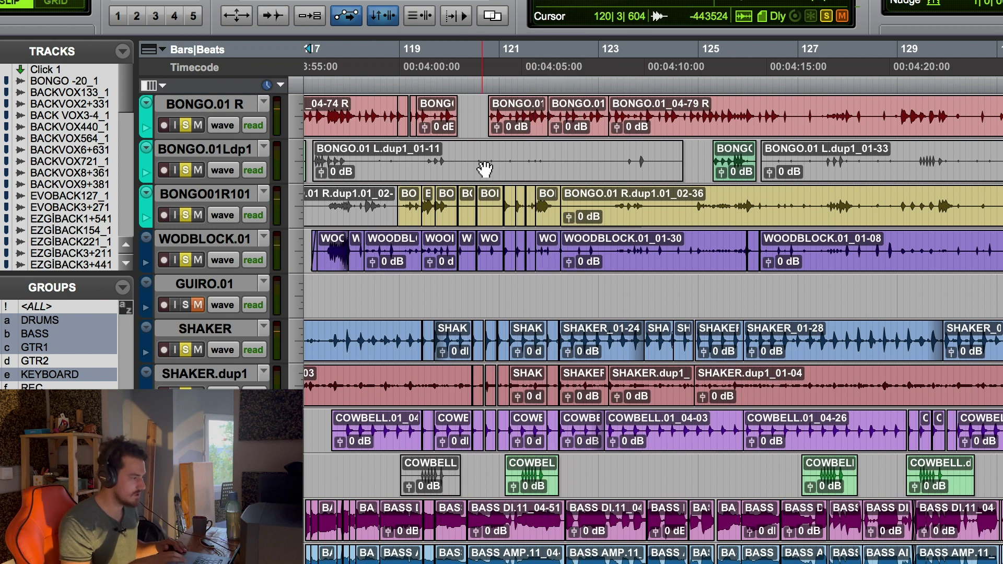
Audition briefly around bar 121, set the play position near 121|2 and closely examine the percussion clip edits there.
{"action": "left_click", "coordinate": [530, 62]}
{"action": "key", "text": "space"}
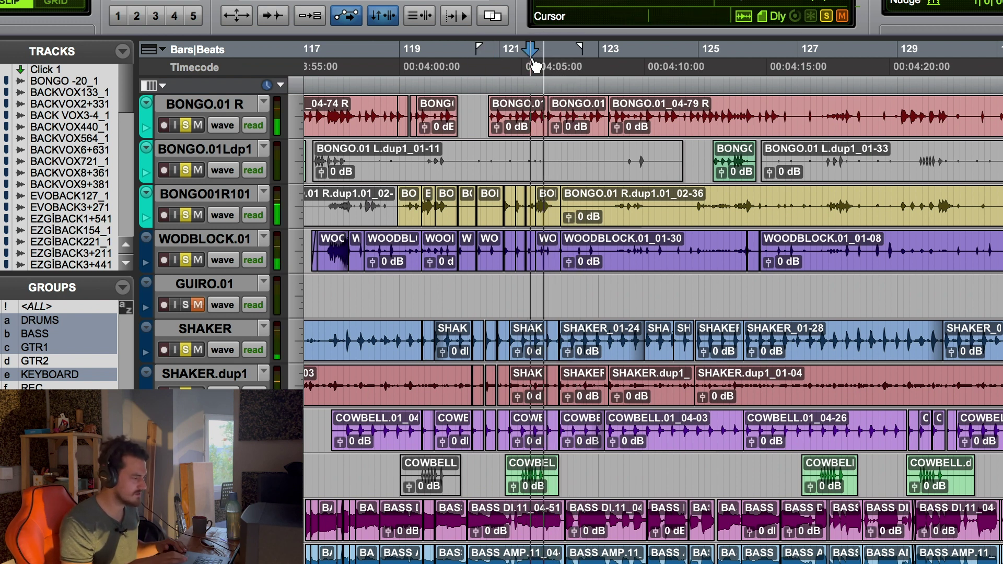
{"action": "left_click", "coordinate": [511, 64]}
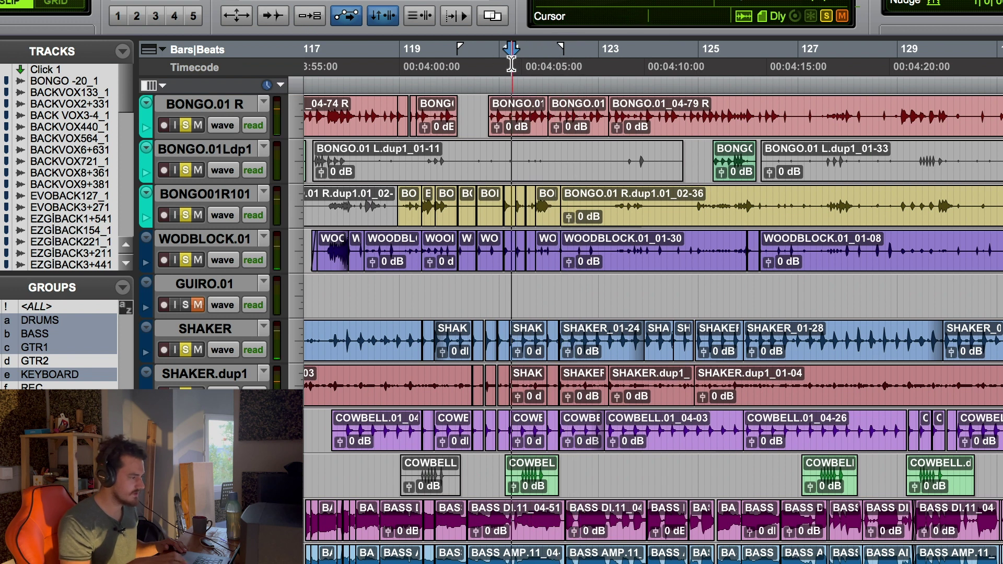
{"action": "key", "text": "super+bracketright"}
{"action": "key", "text": "super+bracketright"}
{"action": "key", "text": "super+bracketright"}
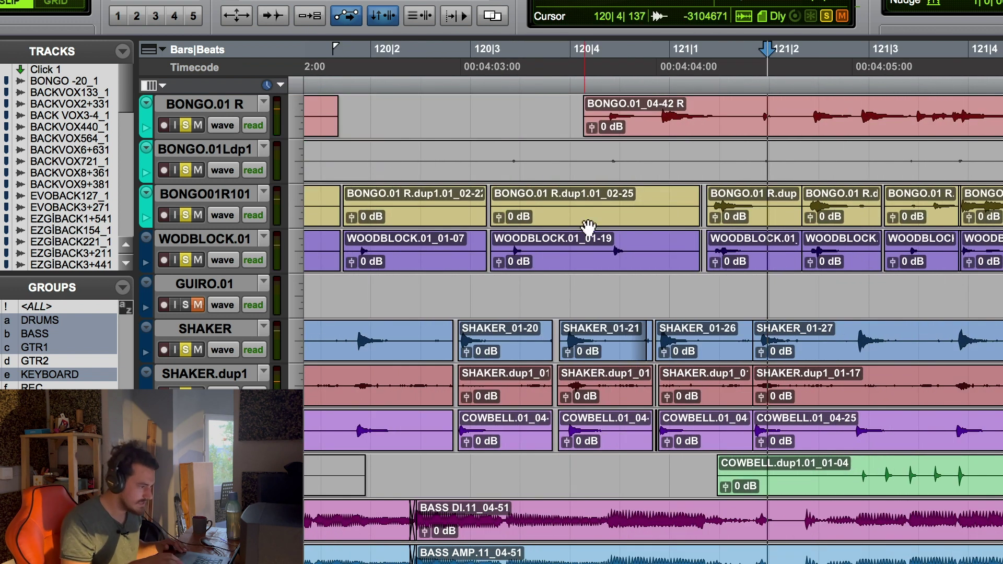
{"action": "scroll", "coordinate": [585, 225], "scroll_direction": "right", "scroll_amount": 5}
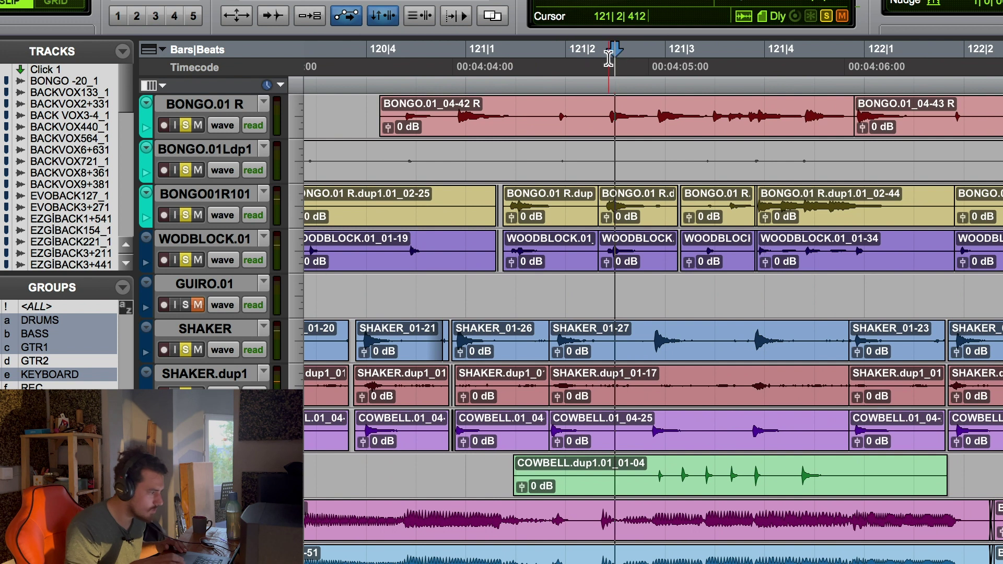
{"action": "key", "text": "super+bracketright"}
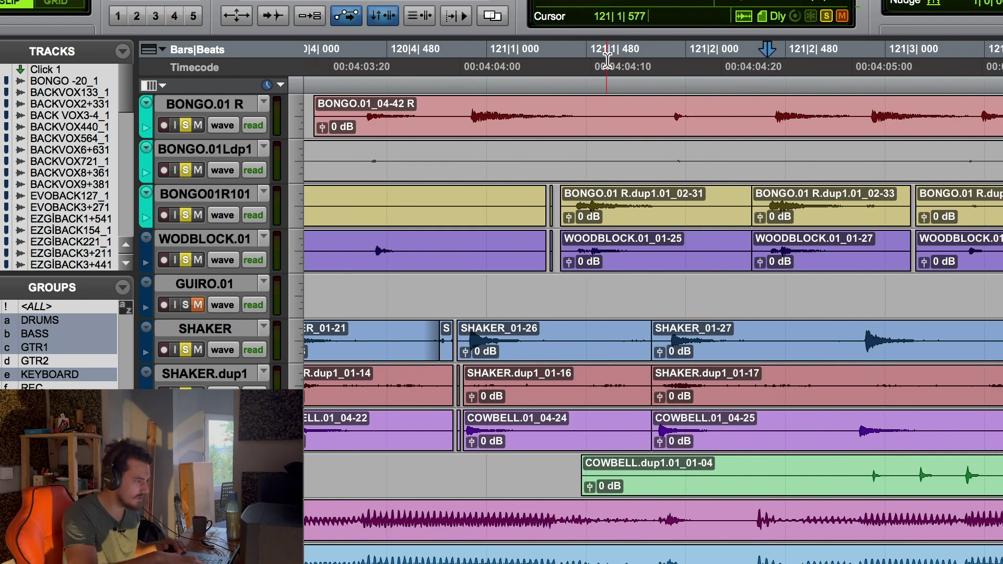
{"action": "scroll", "coordinate": [667, 241], "scroll_direction": "right", "scroll_amount": 4}
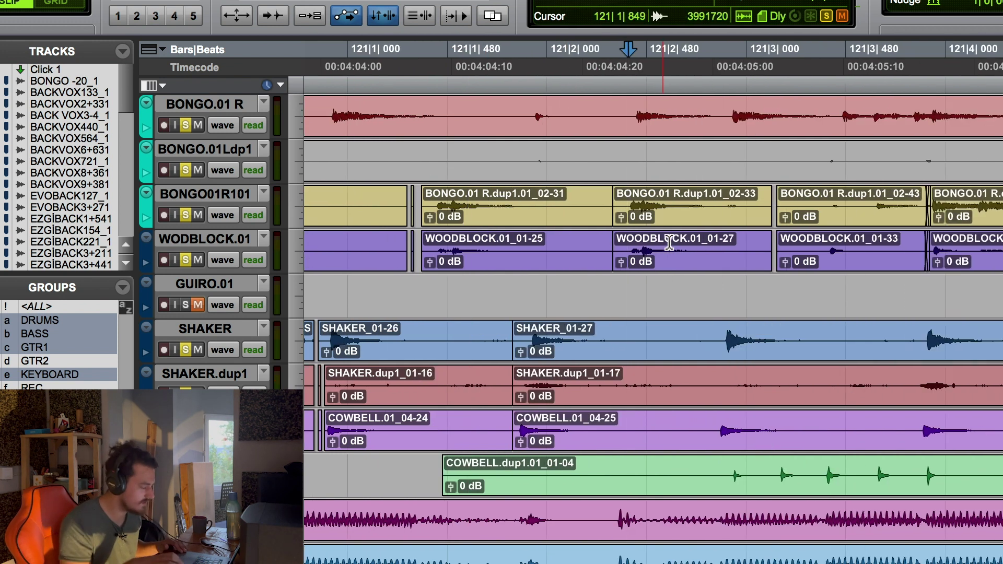
Review the overall bongo, woodblock, shaker and cowbell arrangement from about bar 97 to bar 153.
{"action": "key", "text": "super+bracketleft"}
{"action": "key", "text": "super+bracketleft"}
{"action": "key", "text": "super+bracketleft"}
{"action": "key", "text": "super+bracketleft"}
{"action": "key", "text": "super+bracketleft"}
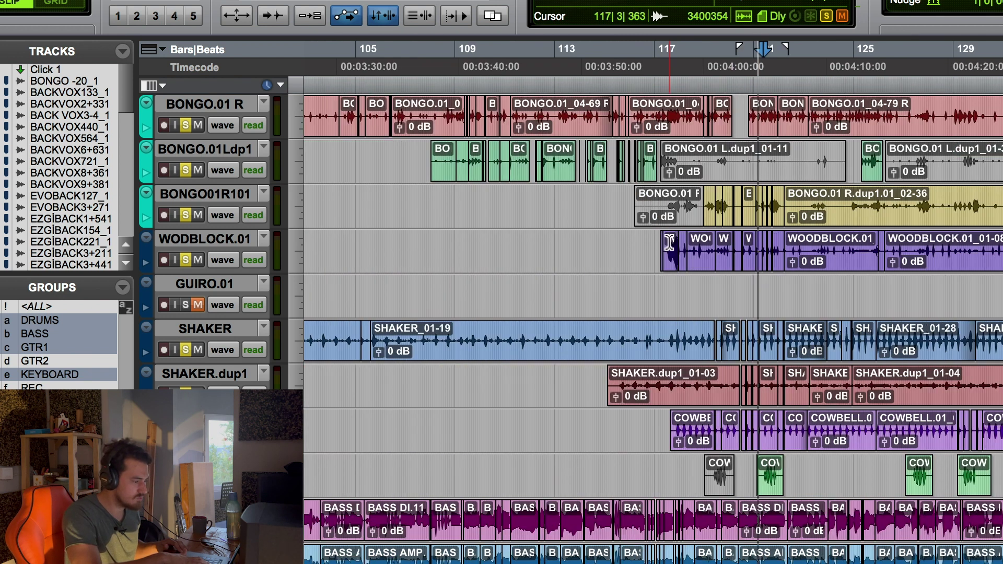
{"action": "scroll", "coordinate": [670, 241], "scroll_direction": "right", "scroll_amount": 5}
{"action": "key", "text": "super+bracketleft"}
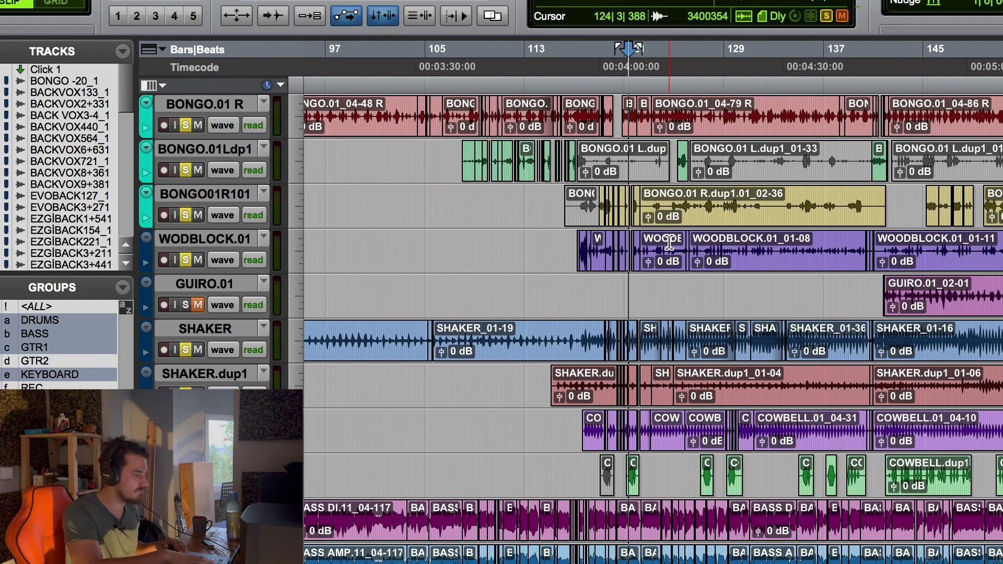
{"action": "scroll", "coordinate": [669, 242], "scroll_direction": "right", "scroll_amount": 4}
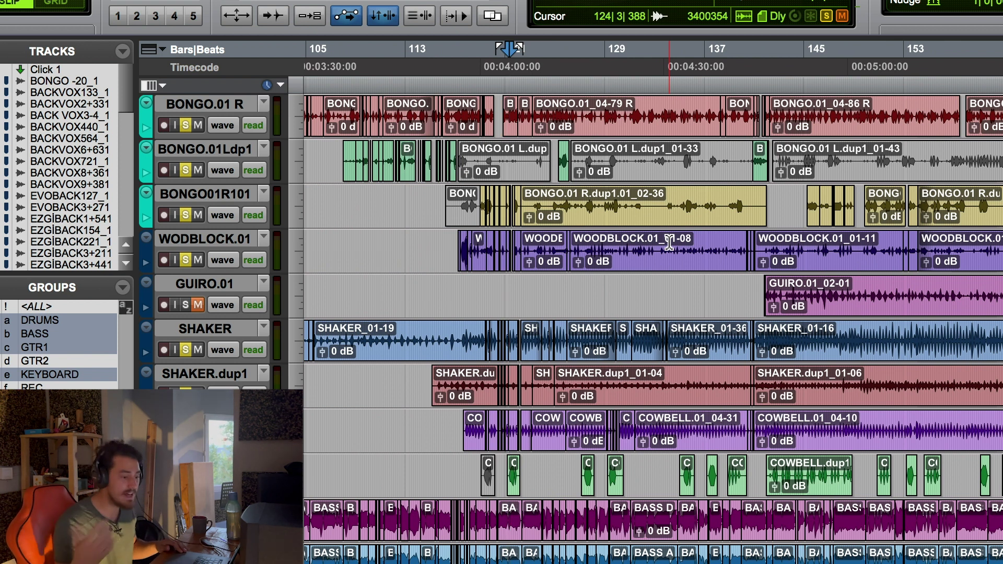
Set the play position to about bar 124 and review the room and bongo tracks around it.
{"action": "left_click", "coordinate": [552, 57]}
{"action": "scroll", "coordinate": [600, 169], "scroll_direction": "right", "scroll_amount": 1}
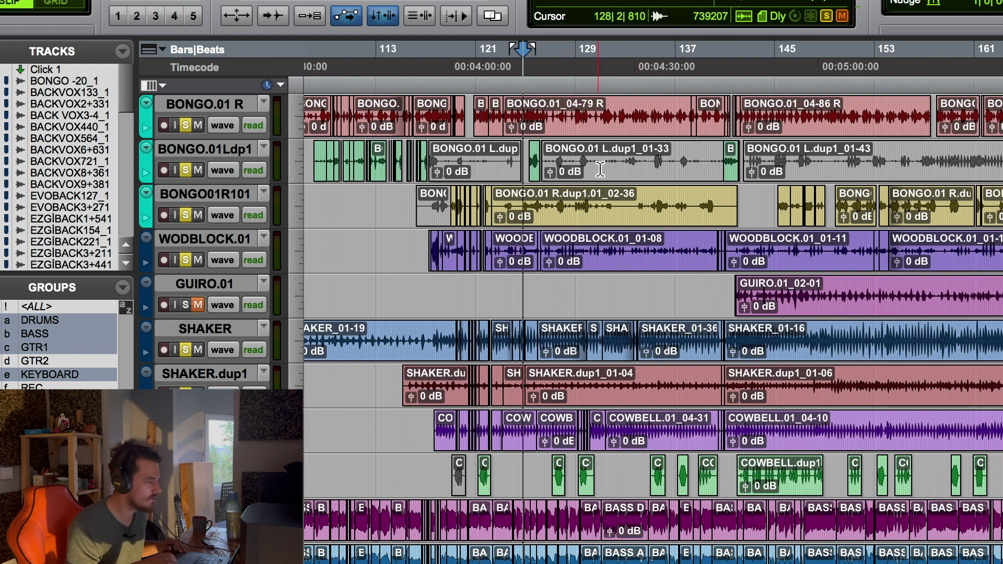
{"action": "scroll", "coordinate": [600, 168], "scroll_direction": "up", "scroll_amount": 4}
{"action": "scroll", "coordinate": [600, 168], "scroll_direction": "down", "scroll_amount": 1}
{"action": "scroll", "coordinate": [600, 169], "scroll_direction": "up", "scroll_amount": 1}
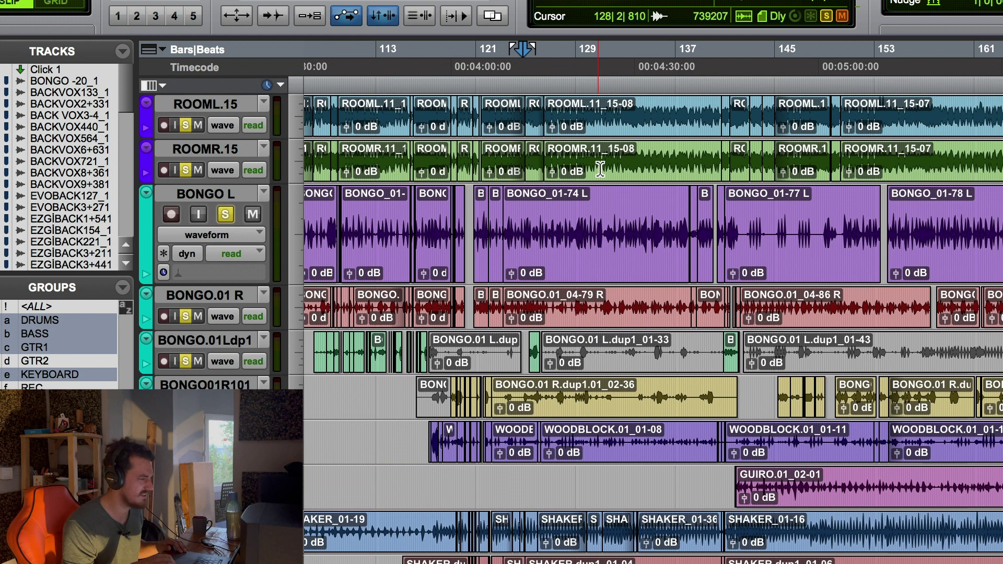
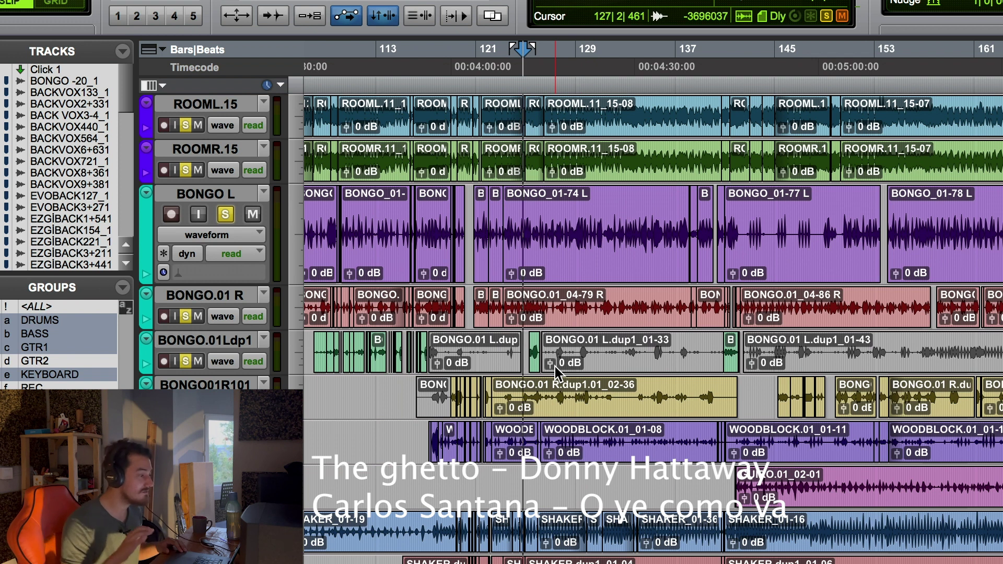
Review the percussion and bass tracks up to about bar 169 and set the play position to about bar 134.
{"action": "left_click", "coordinate": [660, 78]}
{"action": "scroll", "coordinate": [611, 291], "scroll_direction": "right", "scroll_amount": 2}
{"action": "scroll", "coordinate": [611, 292], "scroll_direction": "down", "scroll_amount": 5}
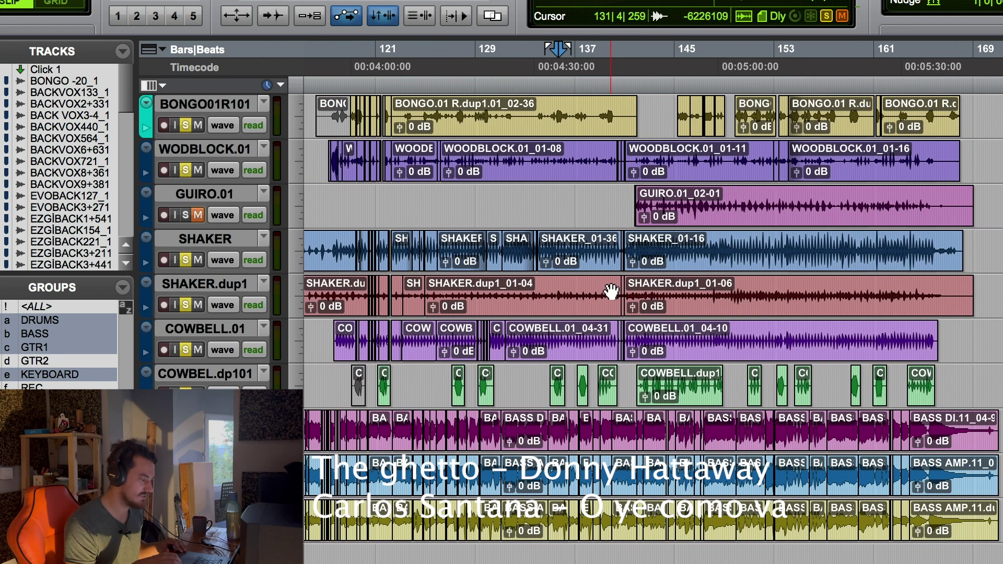
{"action": "scroll", "coordinate": [615, 286], "scroll_direction": "right", "scroll_amount": 2}
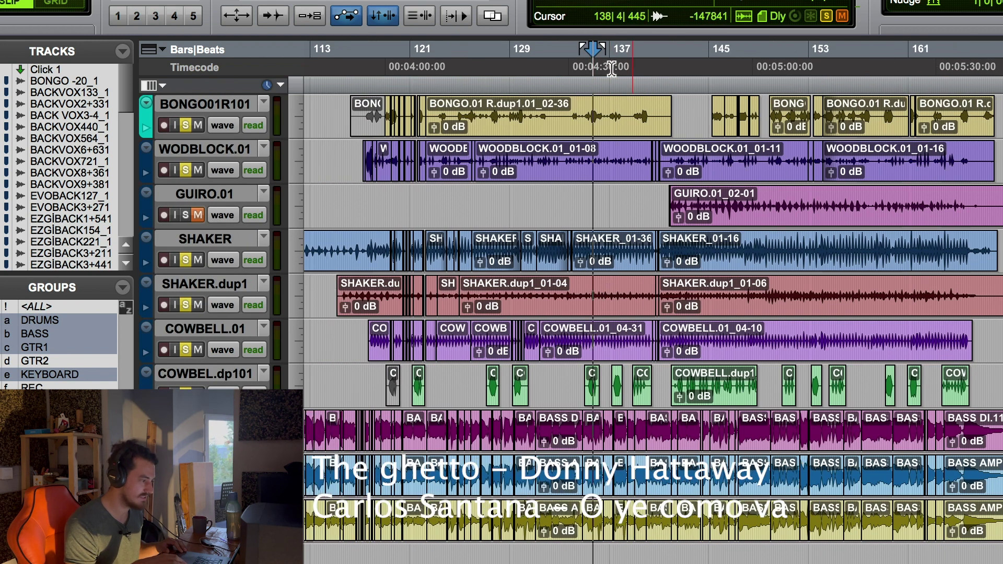
{"action": "left_click", "coordinate": [573, 67]}
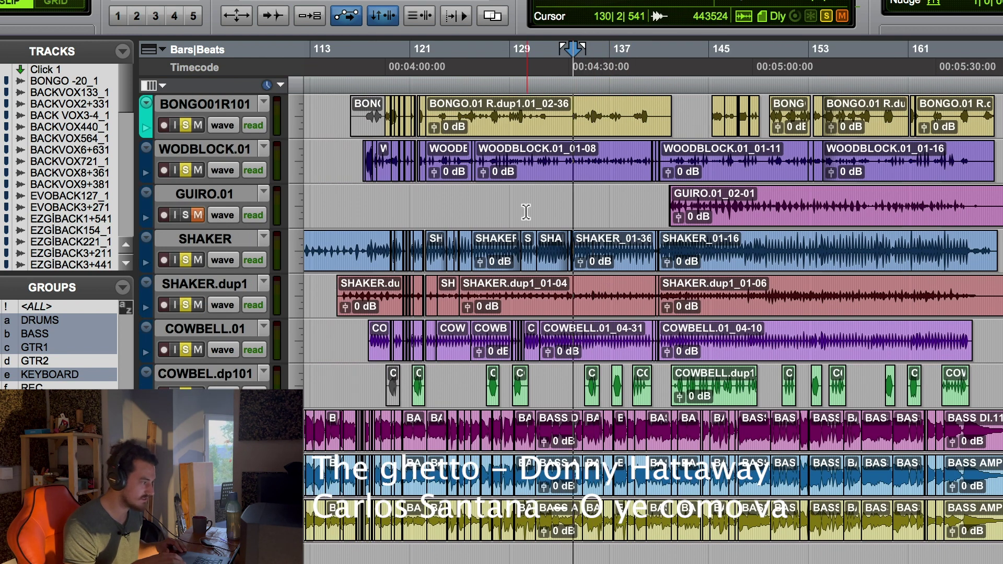
Return to the room and bongo tracks and audition the soloed tracks from about bar 123.
{"action": "scroll", "coordinate": [526, 212], "scroll_direction": "up", "scroll_amount": 6}
{"action": "left_click", "coordinate": [422, 54]}
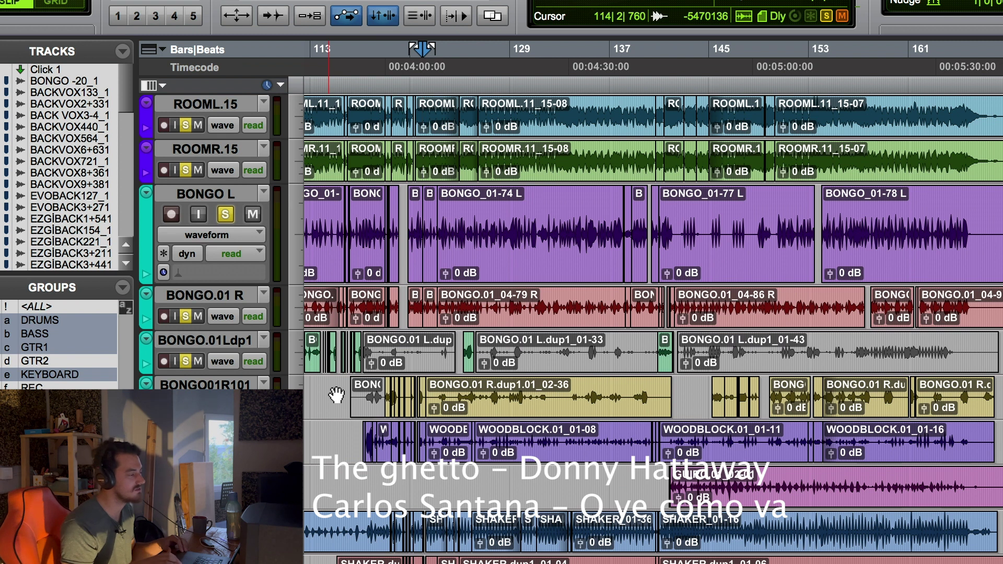
{"action": "left_click", "coordinate": [440, 55]}
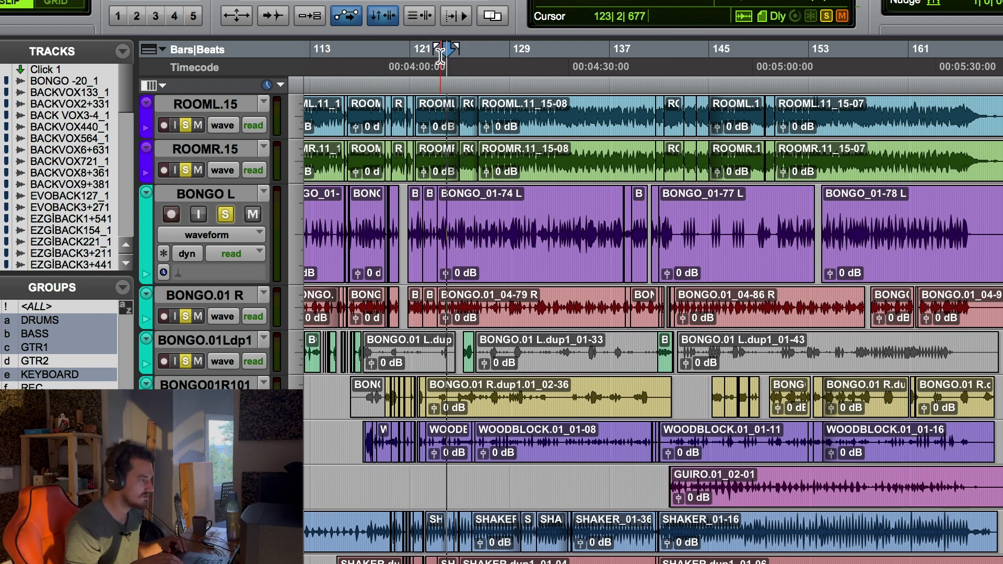
{"action": "key", "text": "space"}
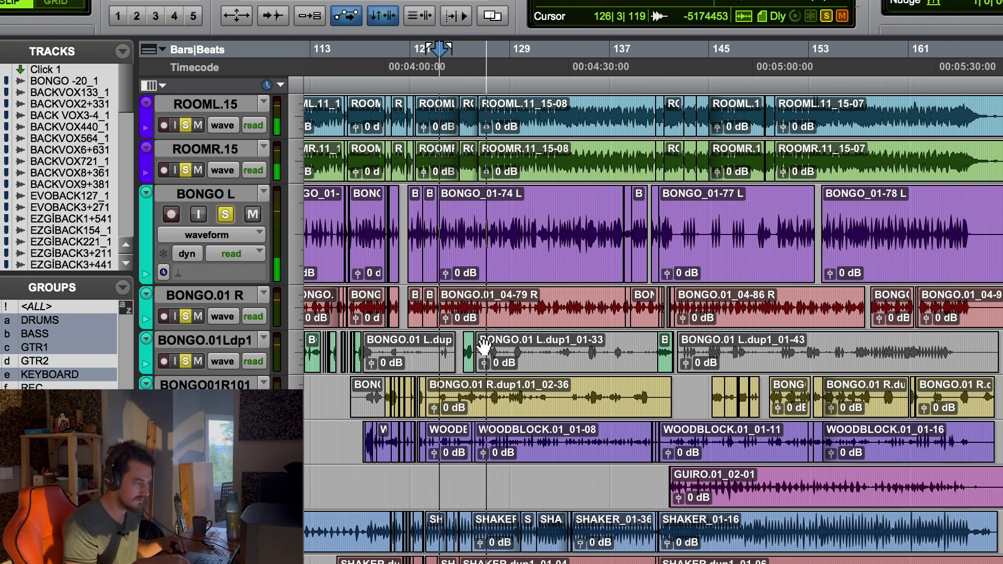
{"action": "key", "text": "space"}
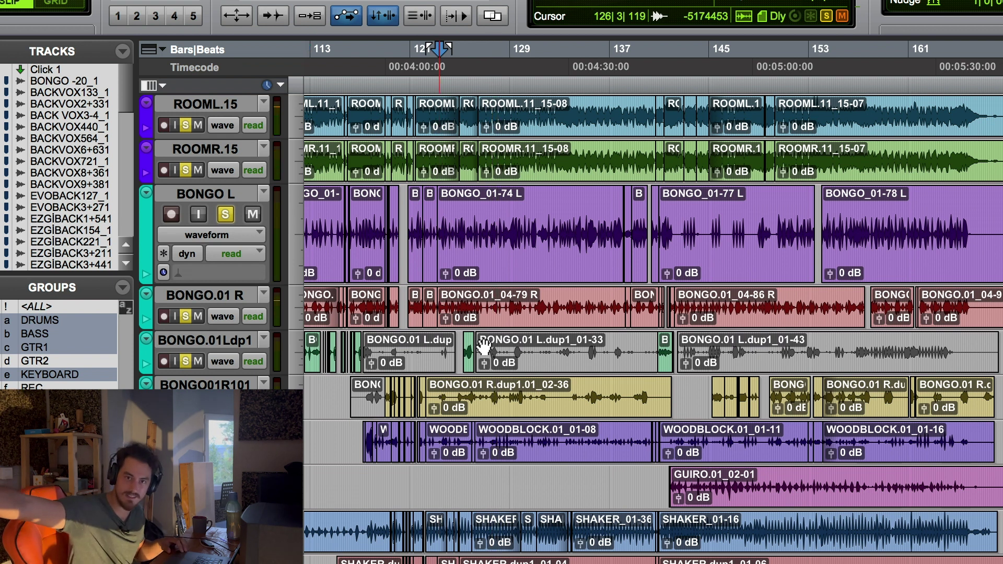
Audition the soloed tracks from about bar 129, and again from about bar 142.
{"action": "left_click", "coordinate": [508, 48]}
{"action": "key", "text": "space"}
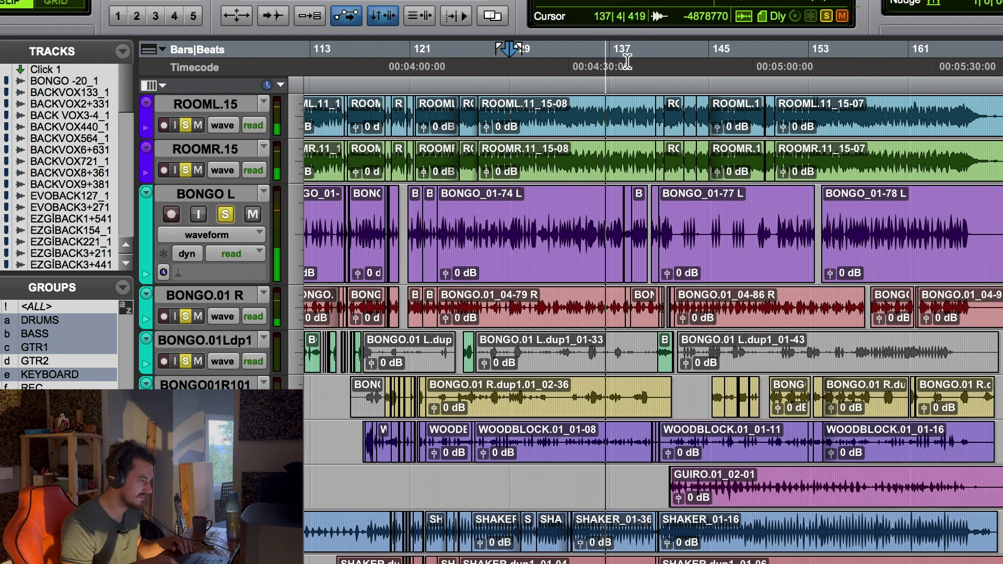
{"action": "left_click", "coordinate": [676, 52]}
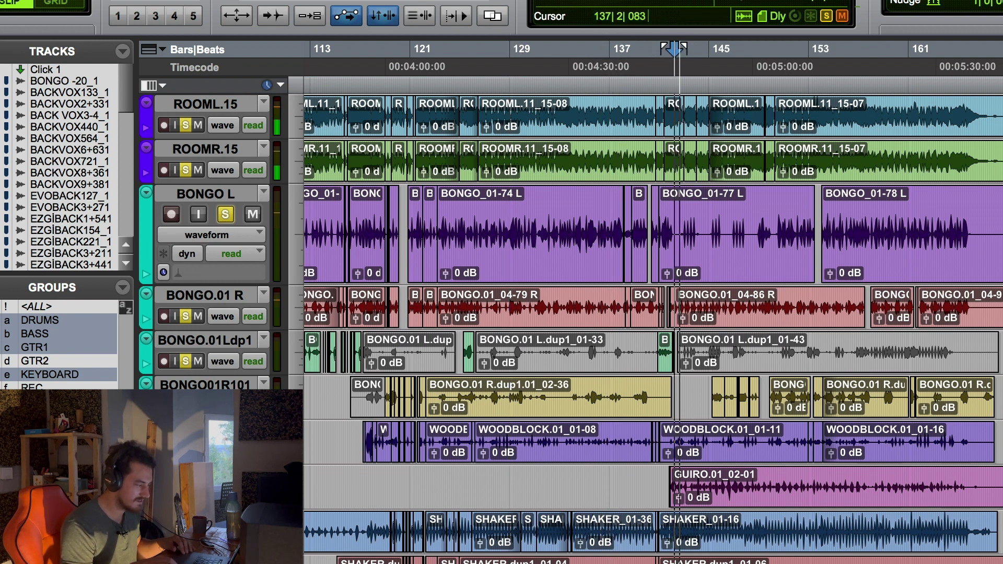
{"action": "key", "text": "space"}
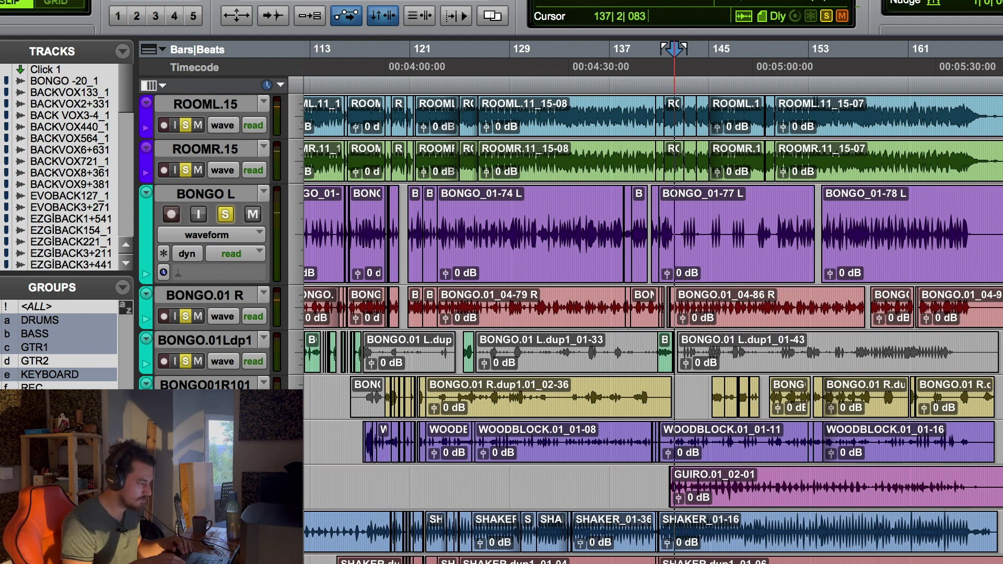
{"action": "key", "text": "space"}
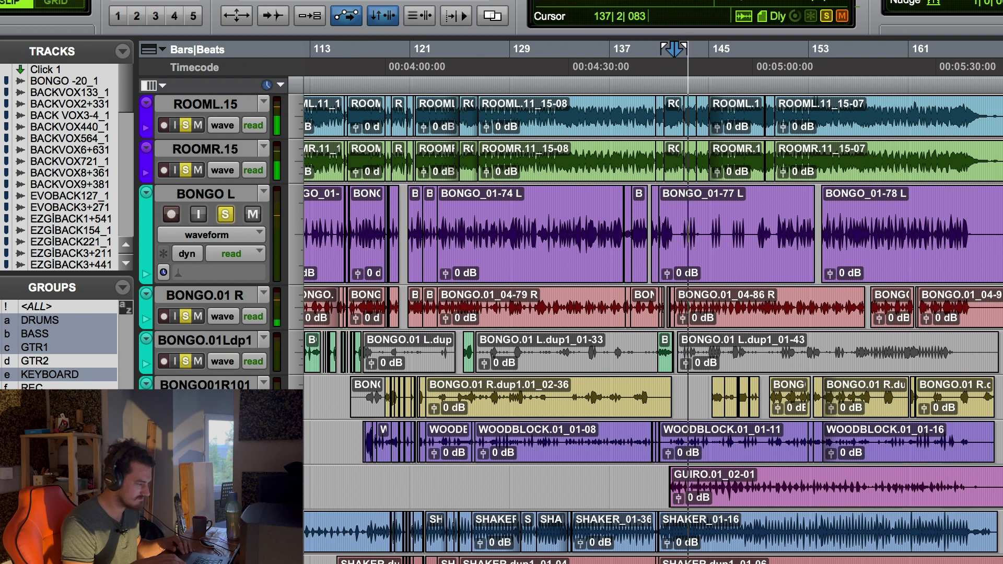
{"action": "key", "text": "space"}
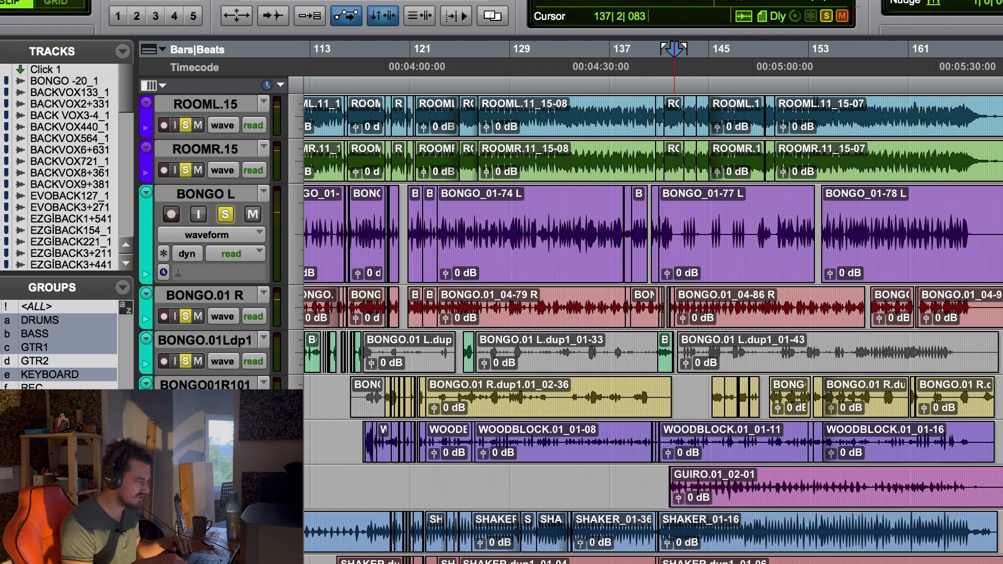
Clear the solo on all tracks and play the full mix from about bar 118 while reviewing the percussion and bass.
{"action": "left_click", "coordinate": [381, 51]}
{"action": "left_click_drag", "start_coordinate": [379, 52], "coordinate": [356, 55]}
{"action": "left_click", "coordinate": [373, 51]}
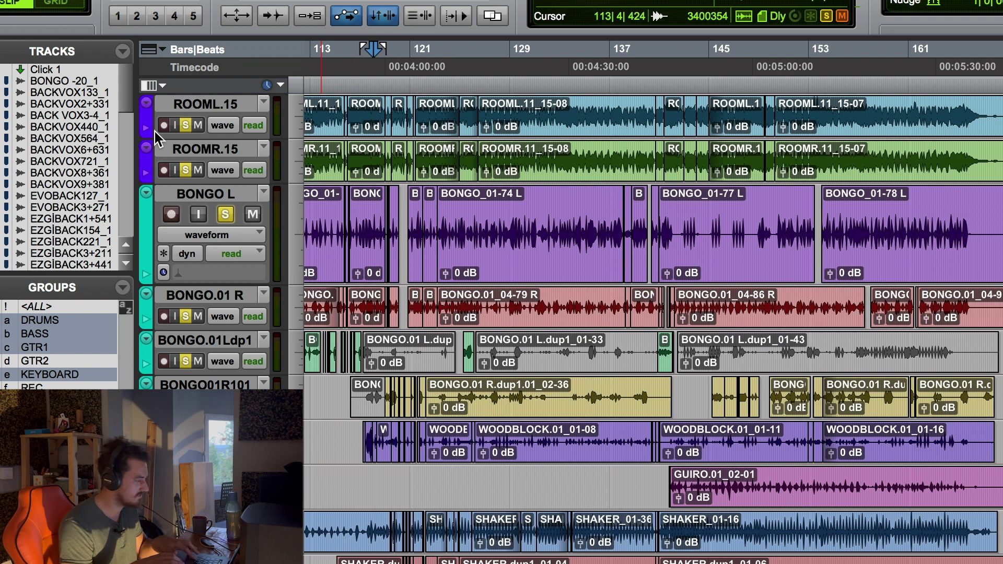
{"action": "left_click", "coordinate": [186, 125], "text": "alt"}
{"action": "key", "text": "space"}
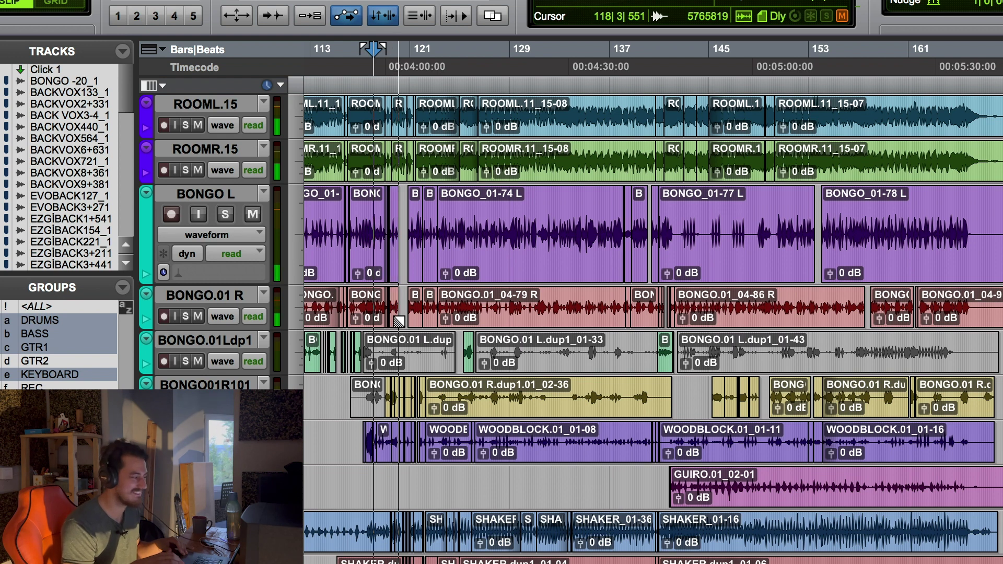
{"action": "scroll", "coordinate": [454, 405], "scroll_direction": "down", "scroll_amount": 5}
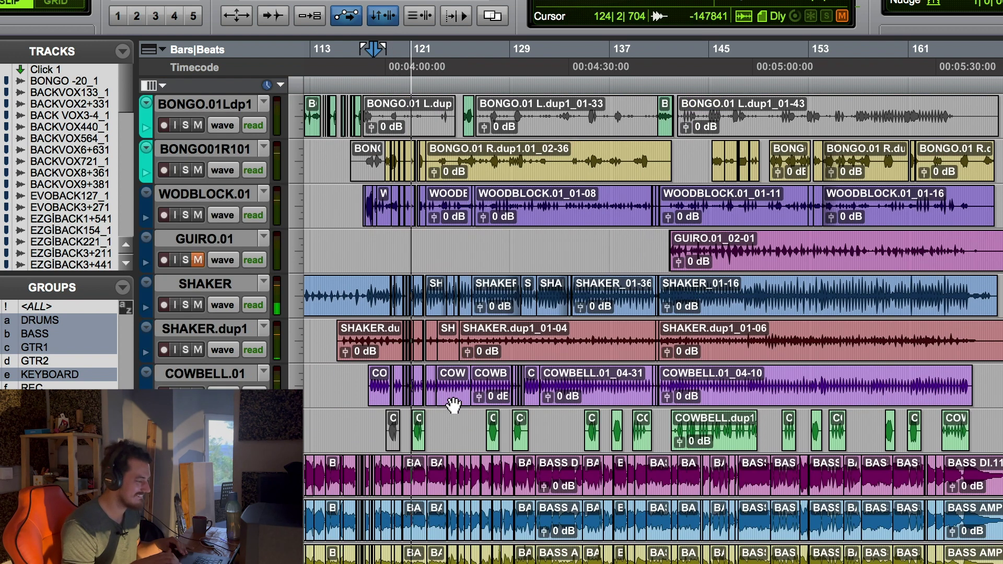
Review the percussion, bass, guitar and keyboard tracks while the full mix plays through to about bar 138.
{"action": "scroll", "coordinate": [453, 405], "scroll_direction": "down", "scroll_amount": 2}
{"action": "scroll", "coordinate": [453, 405], "scroll_direction": "up", "scroll_amount": 2}
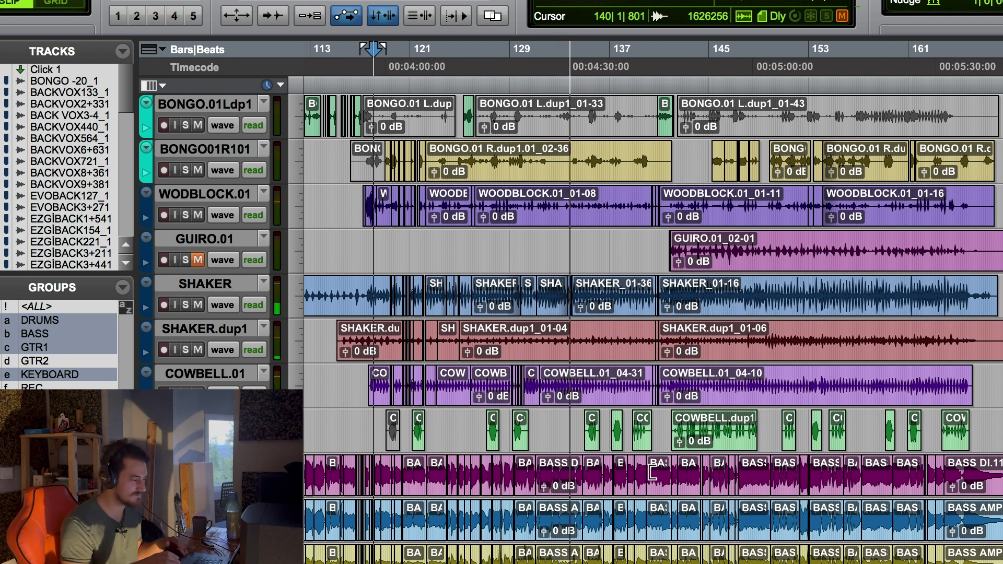
{"action": "scroll", "coordinate": [672, 398], "scroll_direction": "down", "scroll_amount": 4}
{"action": "scroll", "coordinate": [672, 398], "scroll_direction": "down", "scroll_amount": 10}
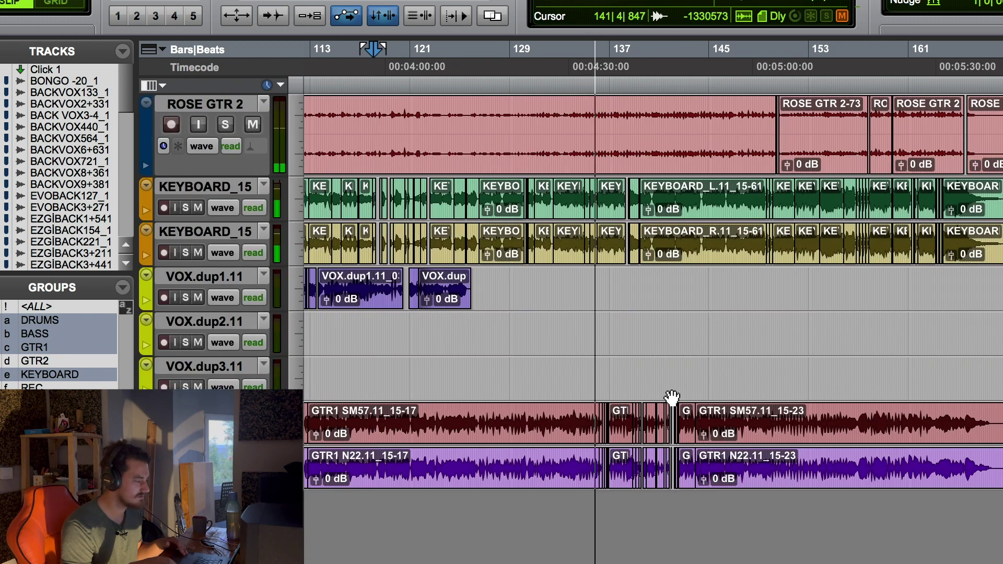
{"action": "scroll", "coordinate": [672, 398], "scroll_direction": "up", "scroll_amount": 2}
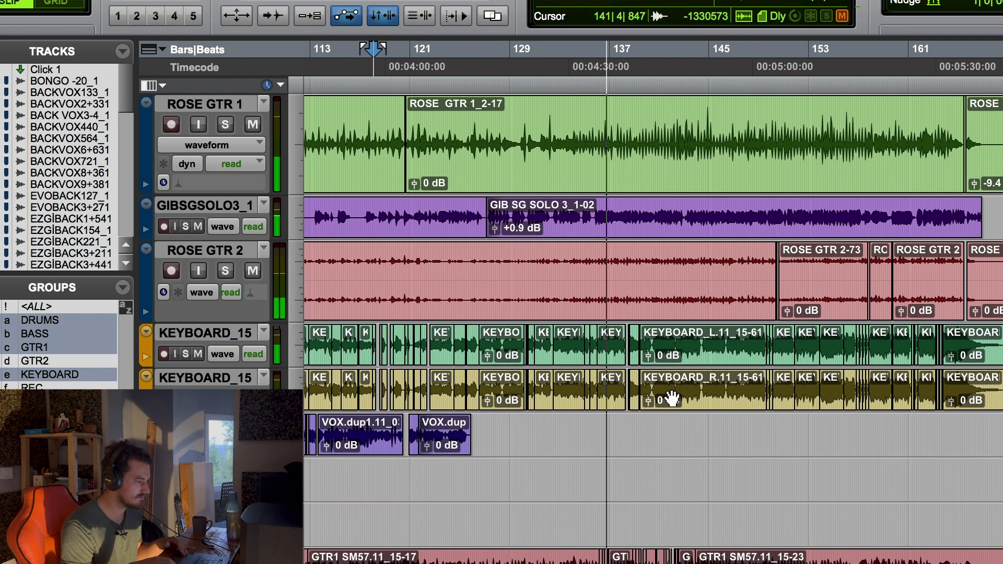
{"action": "scroll", "coordinate": [671, 398], "scroll_direction": "up", "scroll_amount": 10}
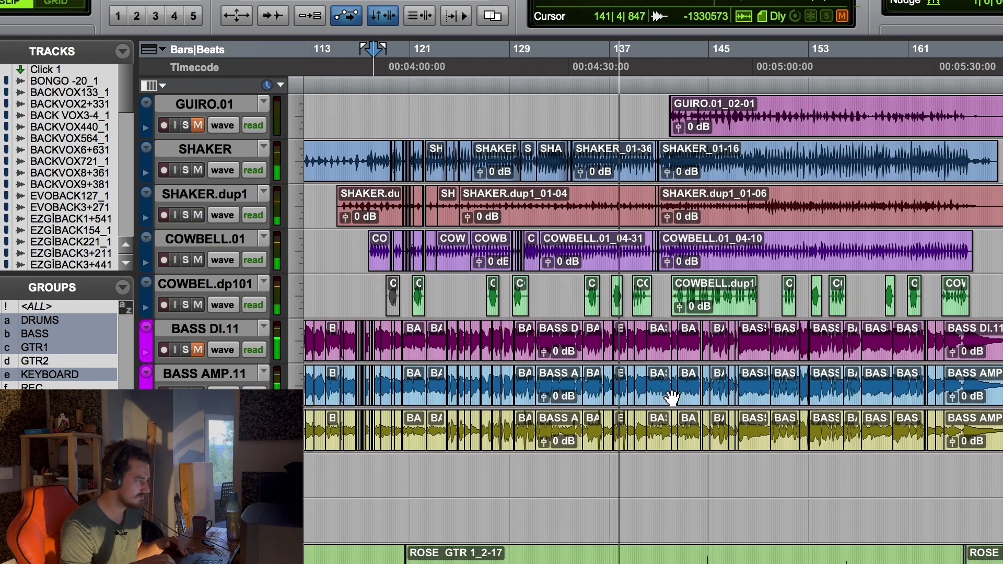
{"action": "scroll", "coordinate": [672, 398], "scroll_direction": "up", "scroll_amount": 2}
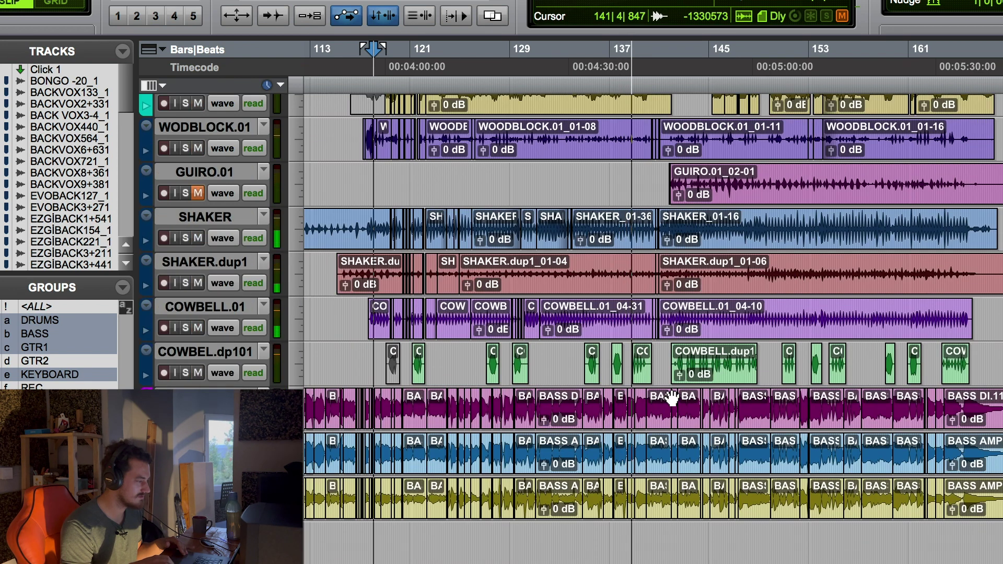
Toggle the selected tracks' solo on and off during playback to compare them with the full mix.
{"action": "key", "text": "shift+s"}
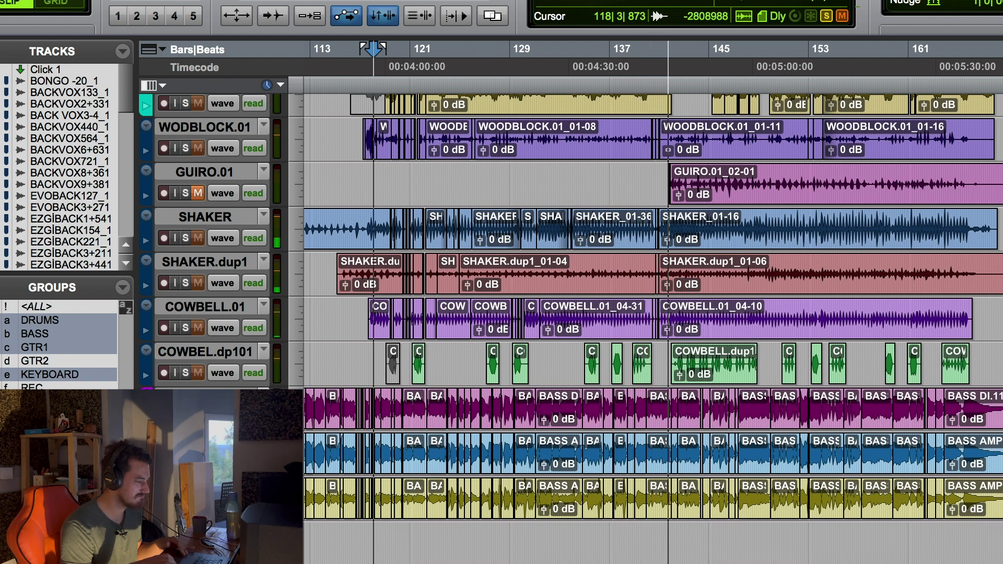
{"action": "key", "text": "shift+s"}
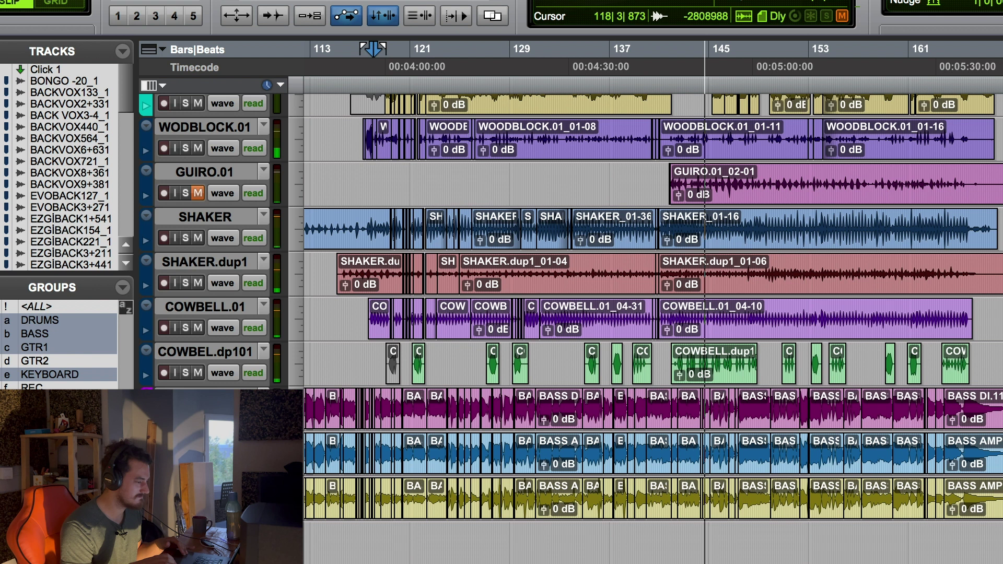
{"action": "key", "text": "shift+s"}
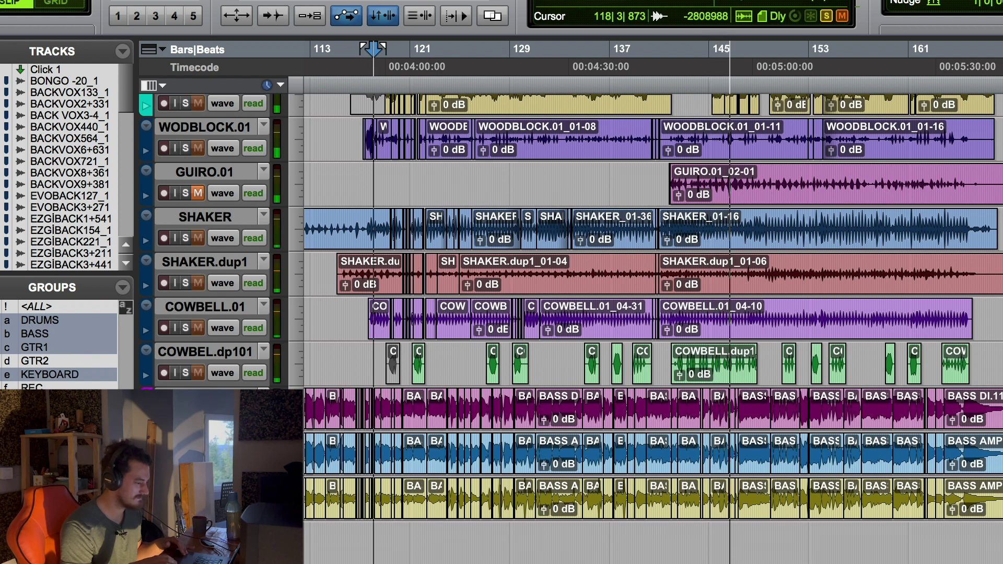
{"action": "key", "text": "shift+s"}
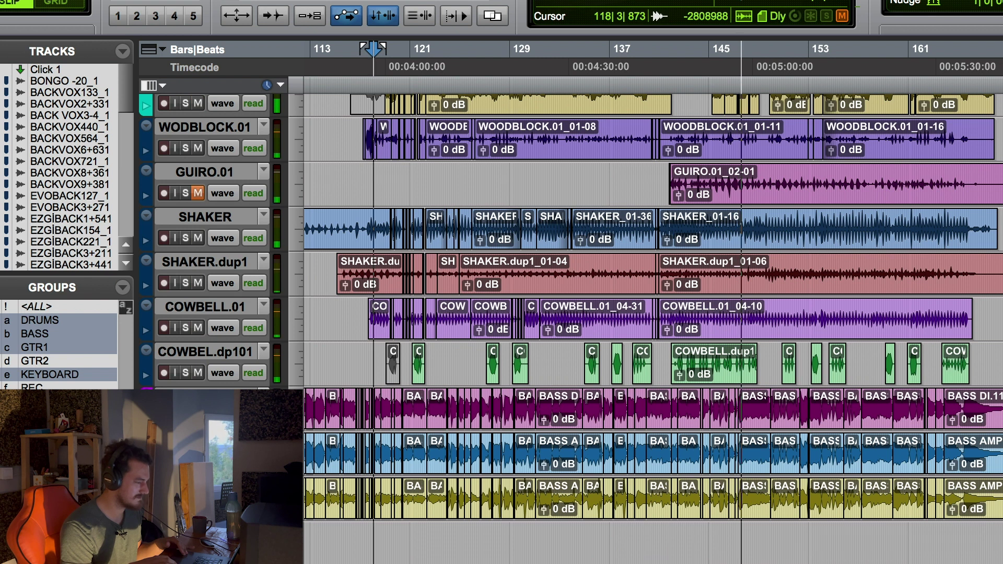
{"action": "scroll", "coordinate": [622, 472], "scroll_direction": "right", "scroll_amount": 5}
{"action": "key", "text": "shift+s"}
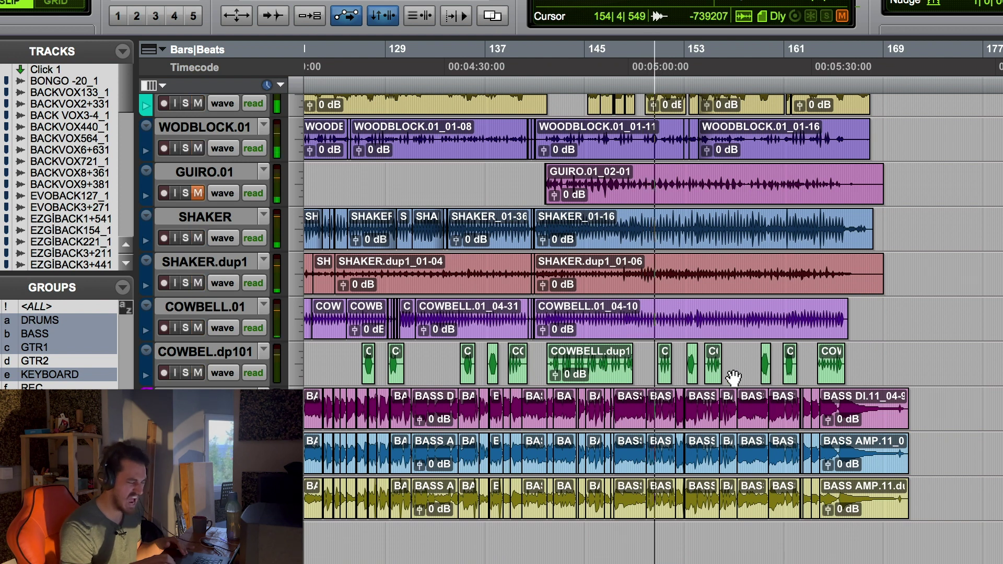
{"action": "scroll", "coordinate": [734, 377], "scroll_direction": "up", "scroll_amount": 3}
{"action": "key", "text": "shift+s"}
Review the drum, bongo and other percussion tracks around bar 153 while the full mix plays.
{"action": "scroll", "coordinate": [734, 377], "scroll_direction": "up", "scroll_amount": 3}
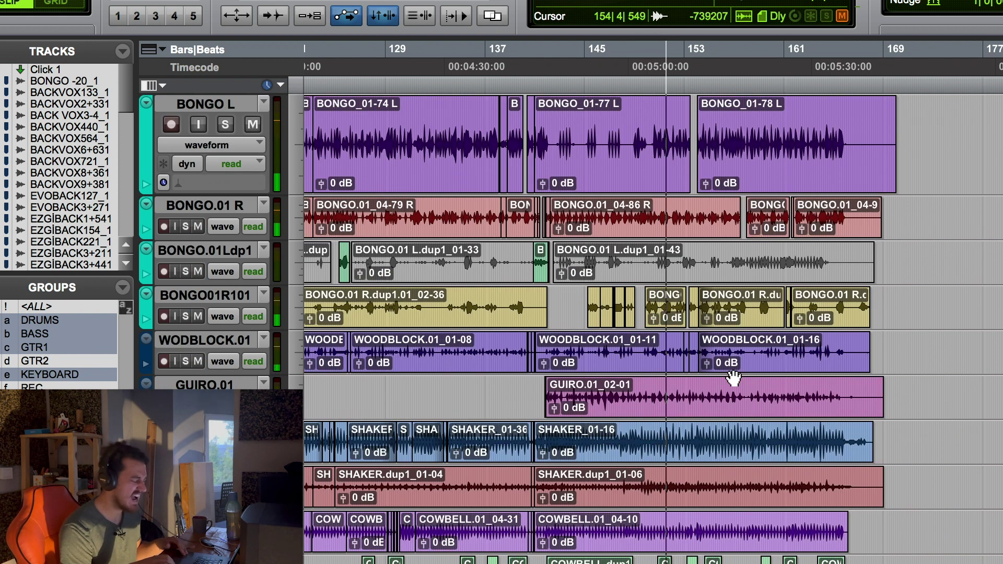
{"action": "scroll", "coordinate": [733, 378], "scroll_direction": "up", "scroll_amount": 5}
{"action": "scroll", "coordinate": [734, 377], "scroll_direction": "up", "scroll_amount": 5}
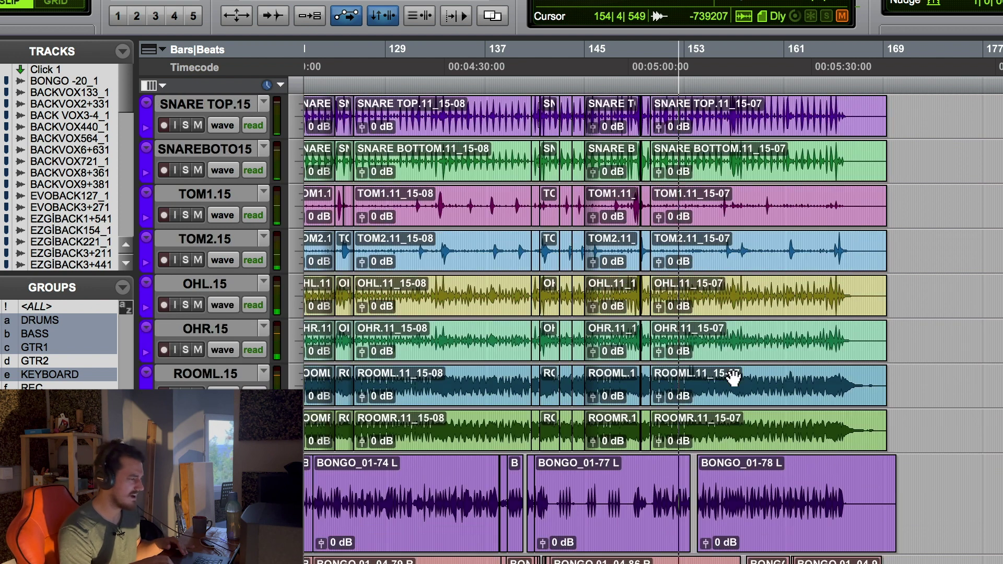
{"action": "scroll", "coordinate": [734, 377], "scroll_direction": "down", "scroll_amount": 2}
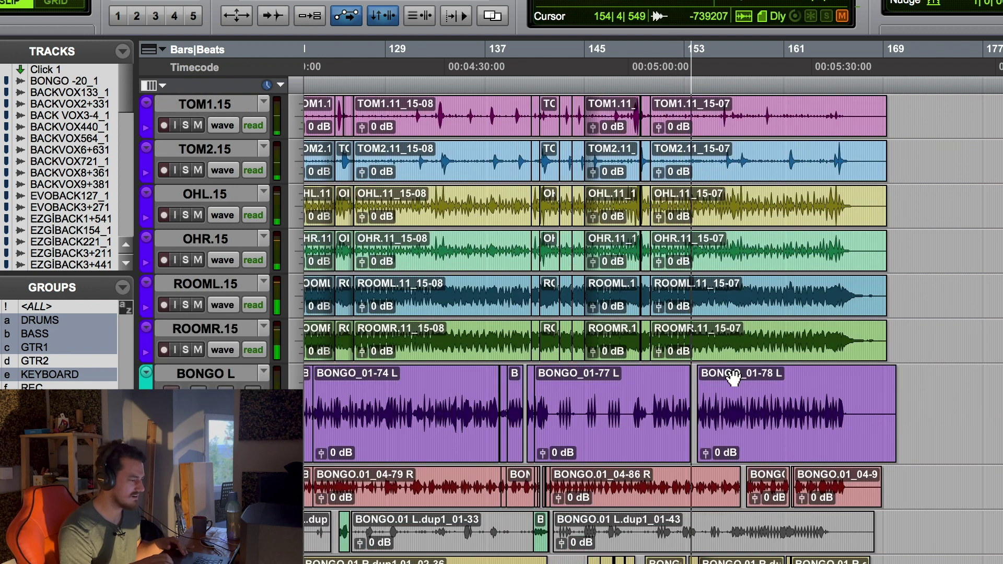
{"action": "scroll", "coordinate": [733, 377], "scroll_direction": "down", "scroll_amount": 4}
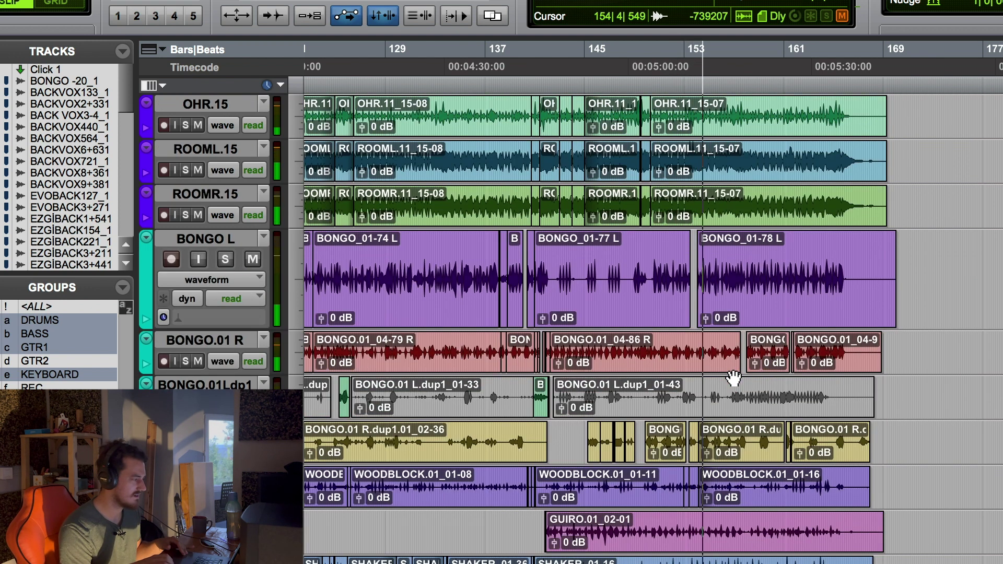
{"action": "scroll", "coordinate": [734, 377], "scroll_direction": "down", "scroll_amount": 3}
{"action": "scroll", "coordinate": [734, 377], "scroll_direction": "down", "scroll_amount": 2}
{"action": "scroll", "coordinate": [734, 377], "scroll_direction": "left", "scroll_amount": 1}
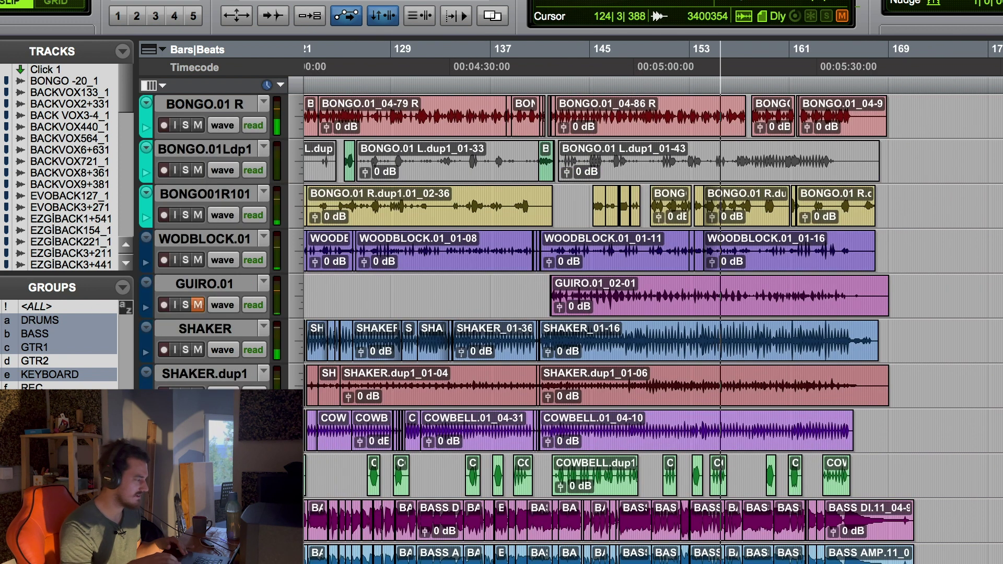
Solo the SHAKER.dup1 track and audition it from about bar 147, and again from about bar 143.
{"action": "left_click", "coordinate": [185, 393]}
{"action": "key", "text": "space"}
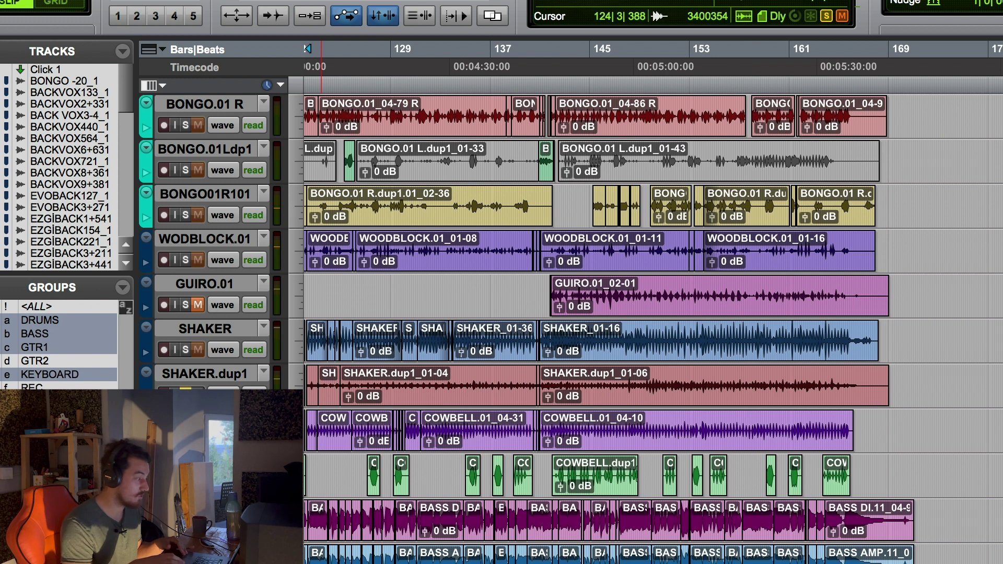
{"action": "left_click", "coordinate": [612, 61]}
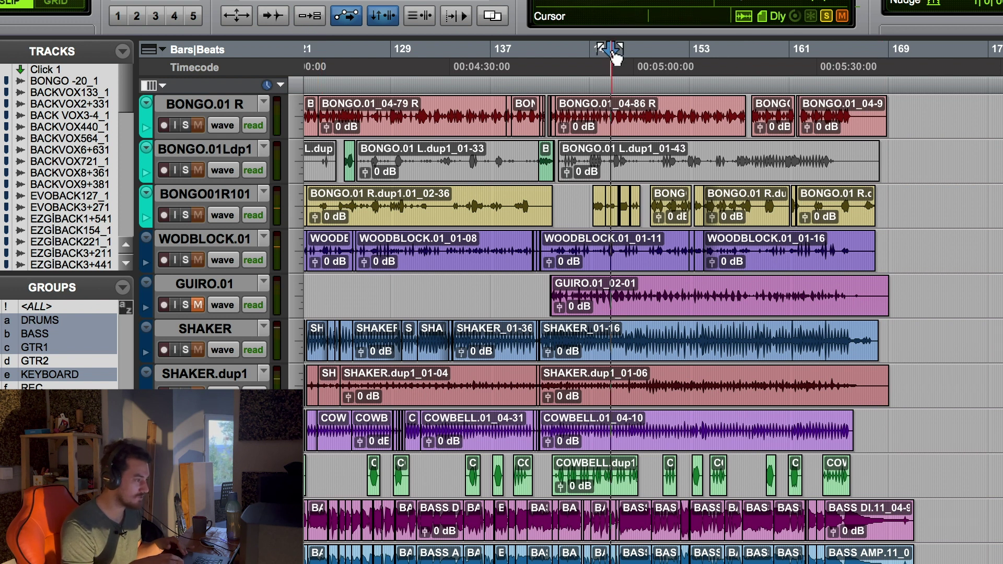
{"action": "key", "text": "space"}
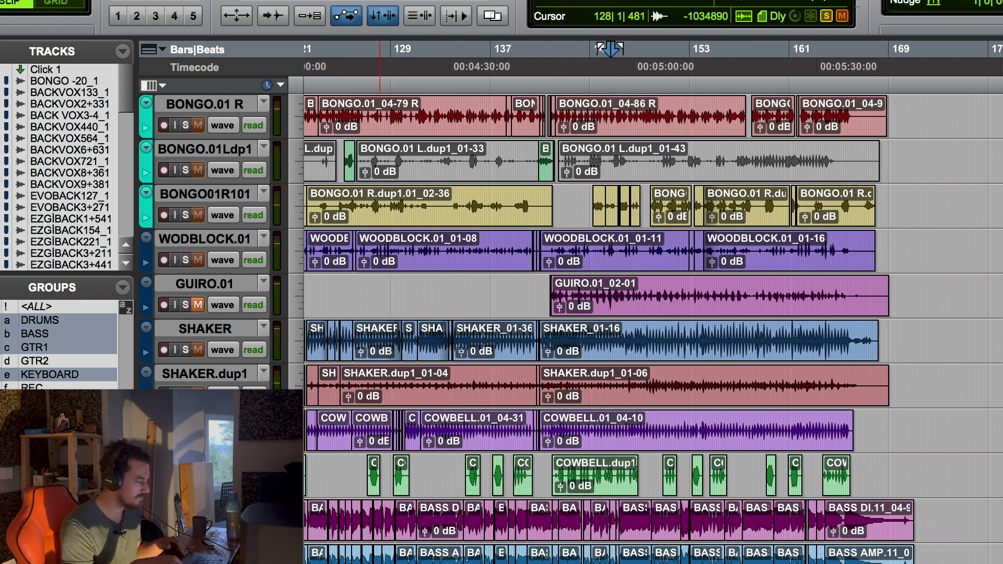
{"action": "left_click", "coordinate": [567, 59]}
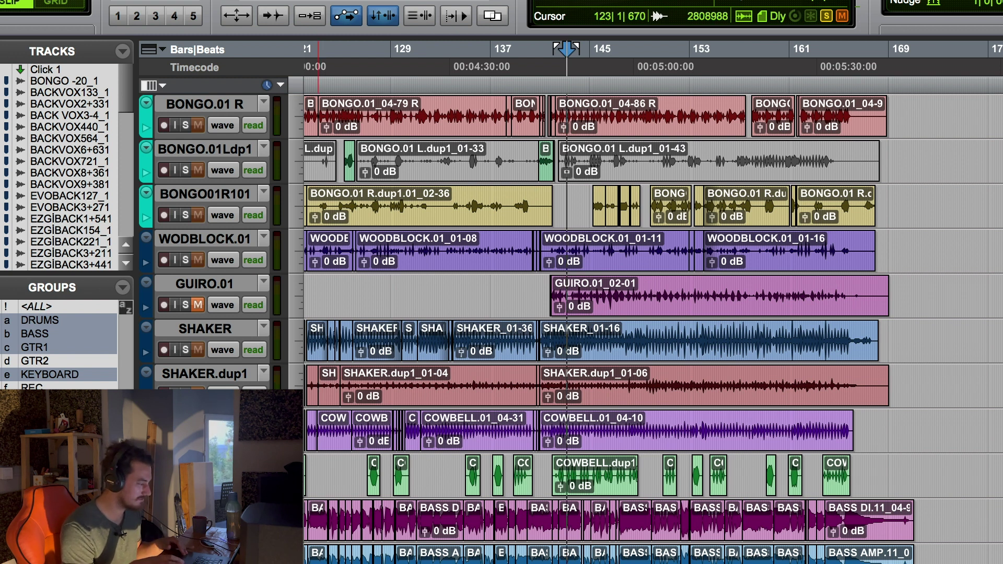
Play the full mix from about bar 156 to the song's end while reviewing the percussion and drum tracks, and stop playback.
{"action": "left_click", "coordinate": [737, 251]}
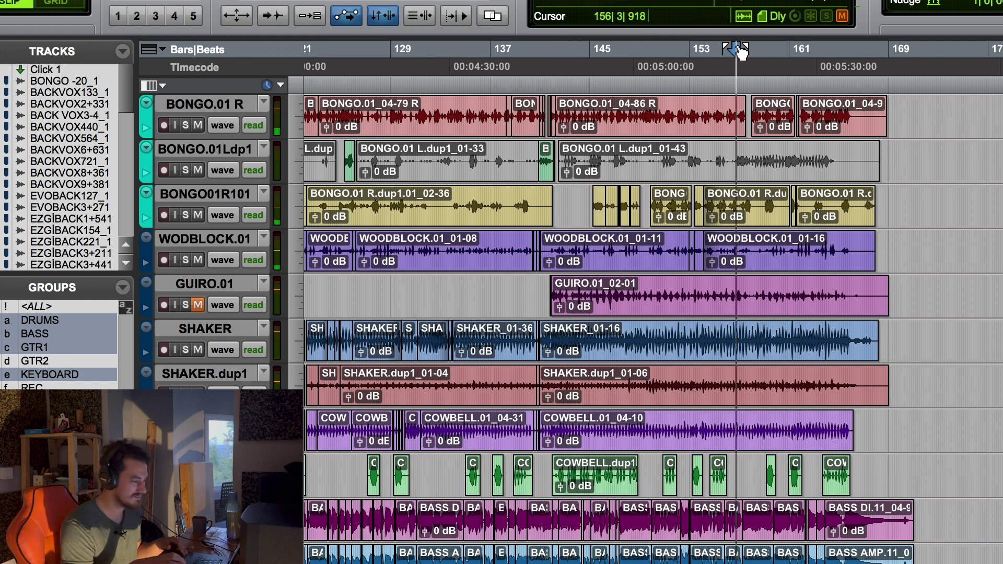
{"action": "scroll", "coordinate": [707, 251], "scroll_direction": "up", "scroll_amount": 5}
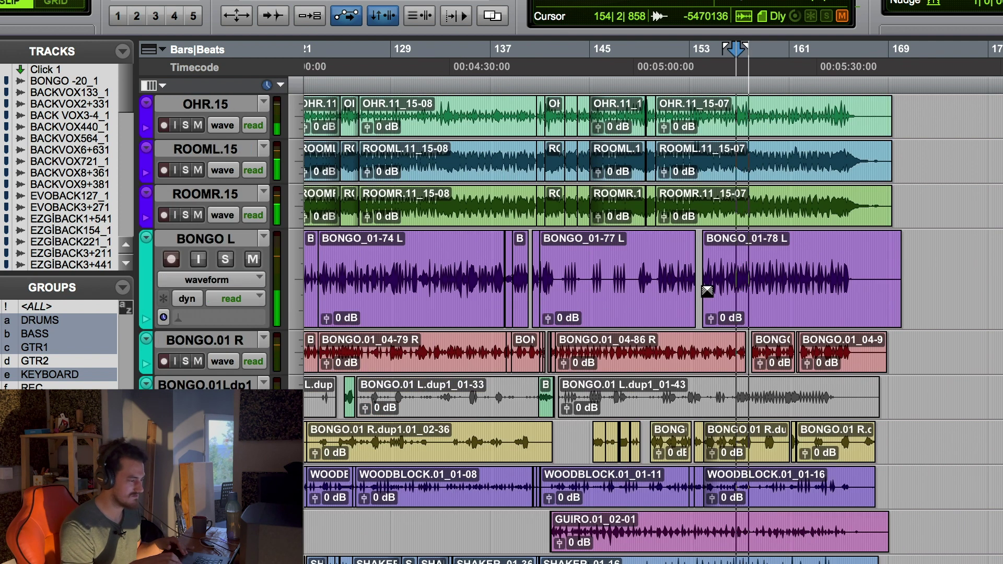
{"action": "scroll", "coordinate": [707, 291], "scroll_direction": "down", "scroll_amount": 3}
{"action": "scroll", "coordinate": [707, 291], "scroll_direction": "right", "scroll_amount": 2}
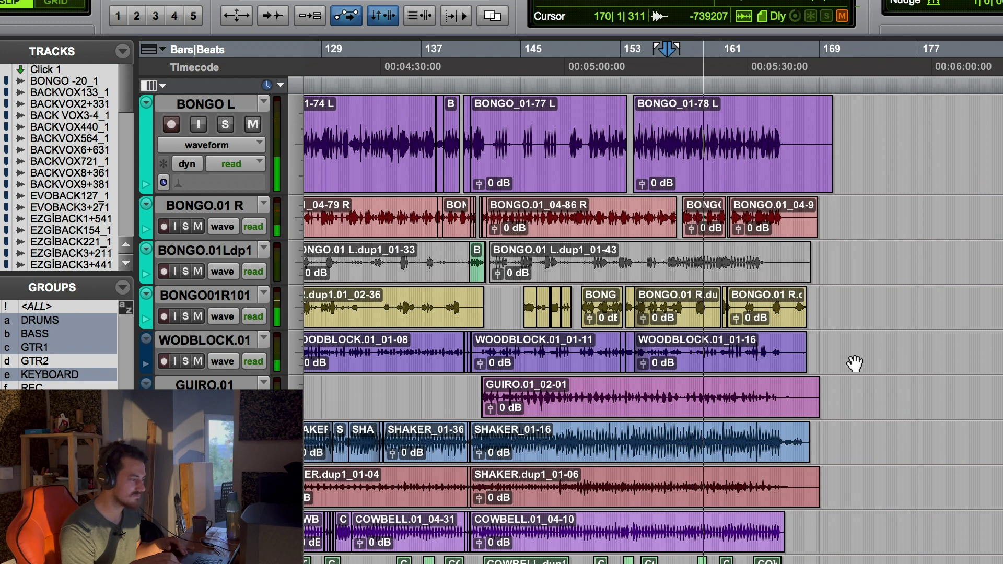
{"action": "scroll", "coordinate": [855, 362], "scroll_direction": "right", "scroll_amount": 2}
{"action": "scroll", "coordinate": [854, 363], "scroll_direction": "up", "scroll_amount": 1}
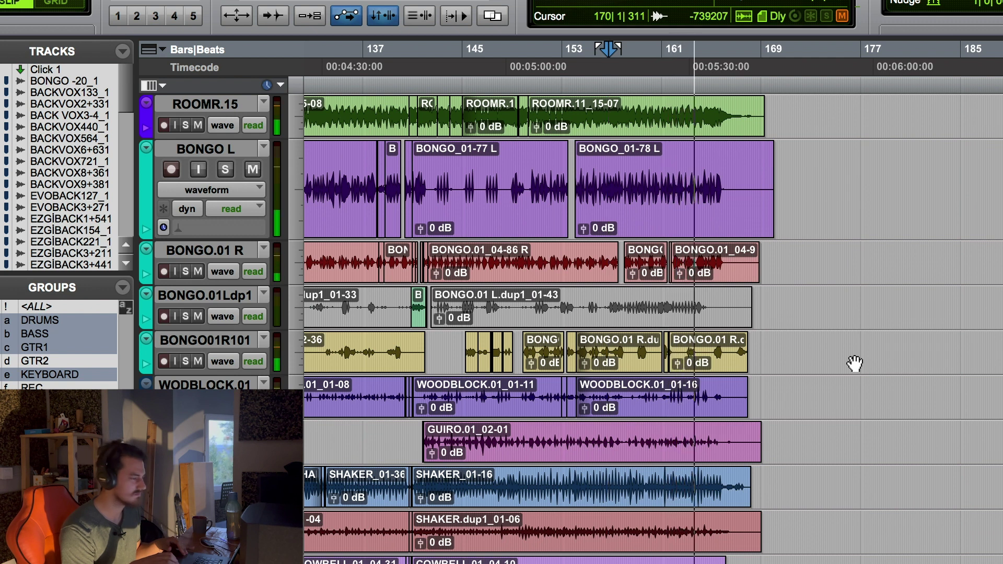
{"action": "scroll", "coordinate": [854, 364], "scroll_direction": "up", "scroll_amount": 6}
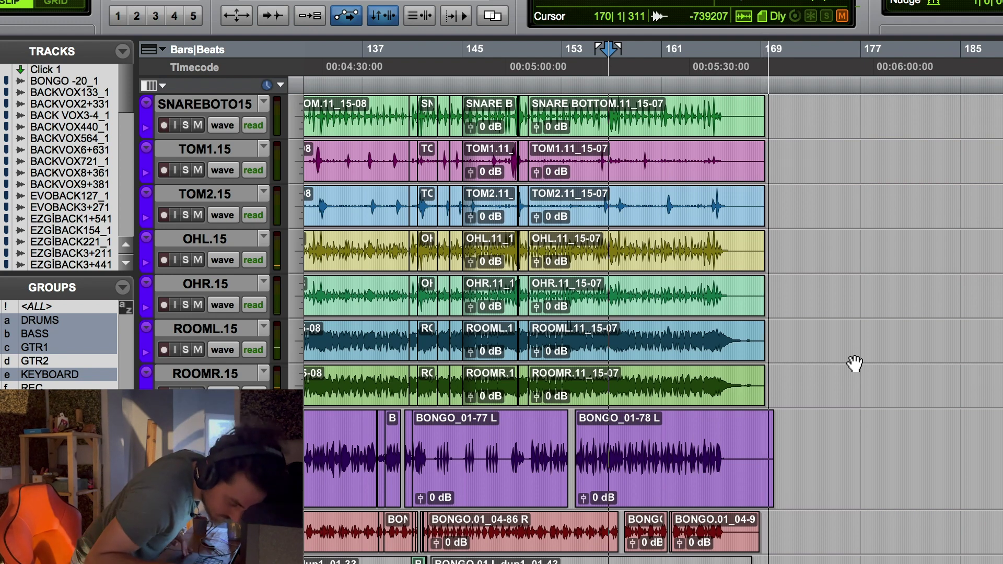
{"action": "key", "text": "space"}
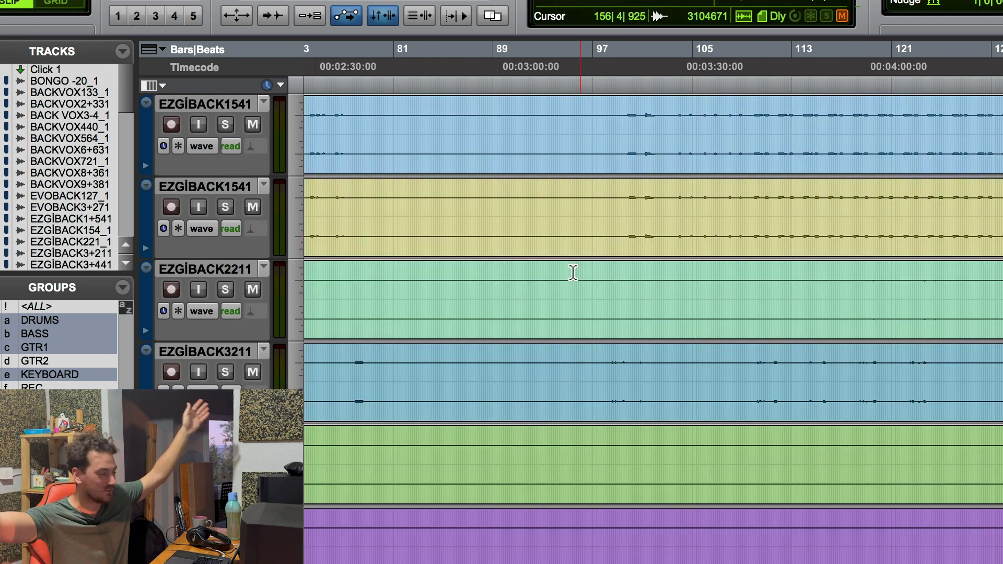
Return to the session's first tracks and fit the song's full length in the timeline for an overview of the bongo and backing vocals.
{"action": "scroll", "coordinate": [573, 272], "scroll_direction": "up", "scroll_amount": 10}
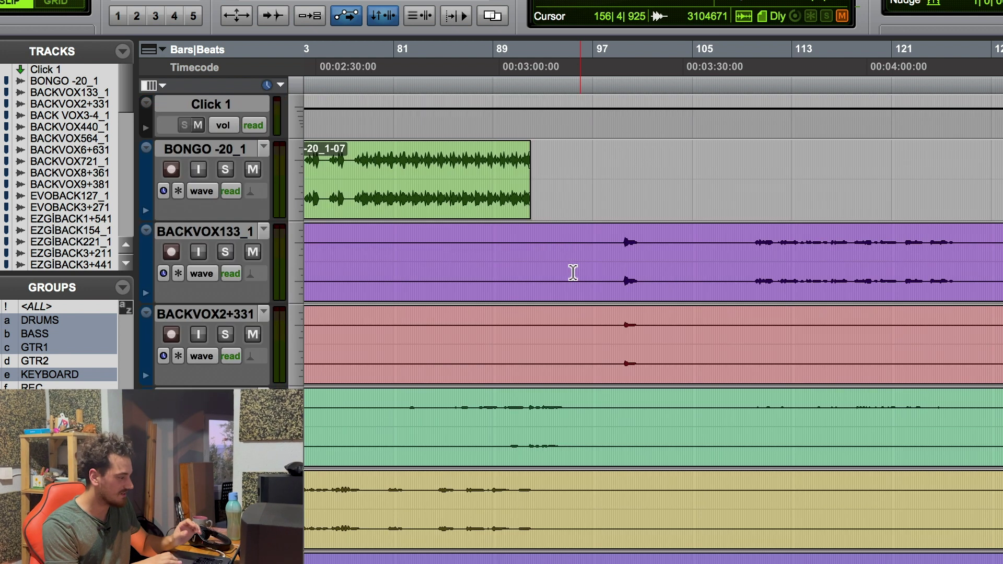
{"action": "scroll", "coordinate": [573, 275], "scroll_direction": "up", "scroll_amount": 2}
{"action": "scroll", "coordinate": [573, 276], "scroll_direction": "down", "scroll_amount": 8}
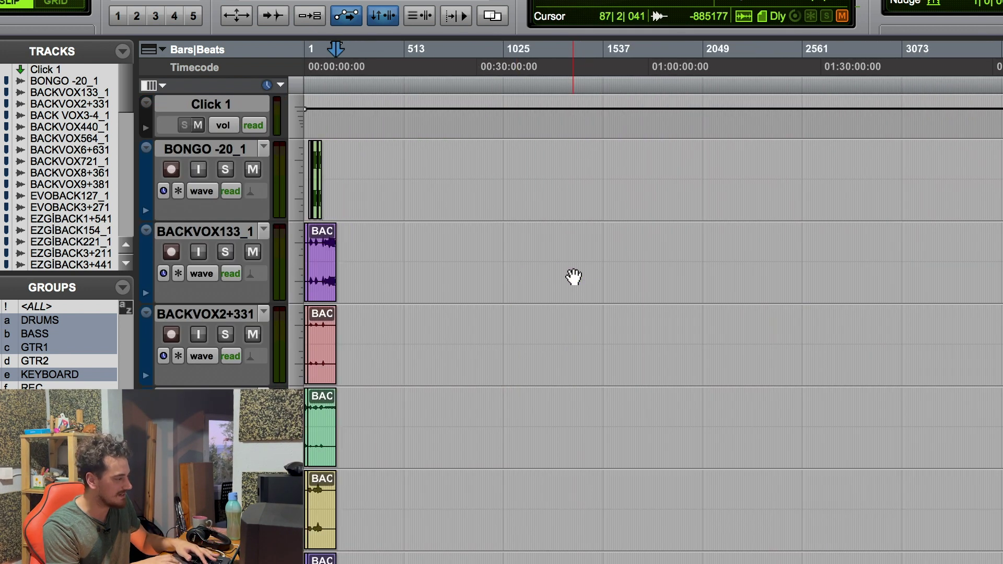
{"action": "scroll", "coordinate": [573, 277], "scroll_direction": "up", "scroll_amount": 4}
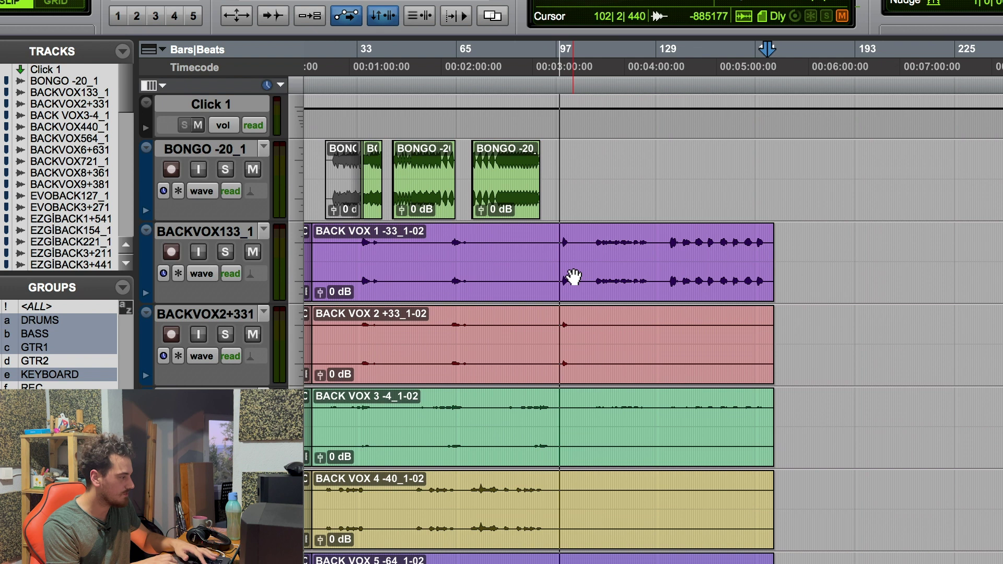